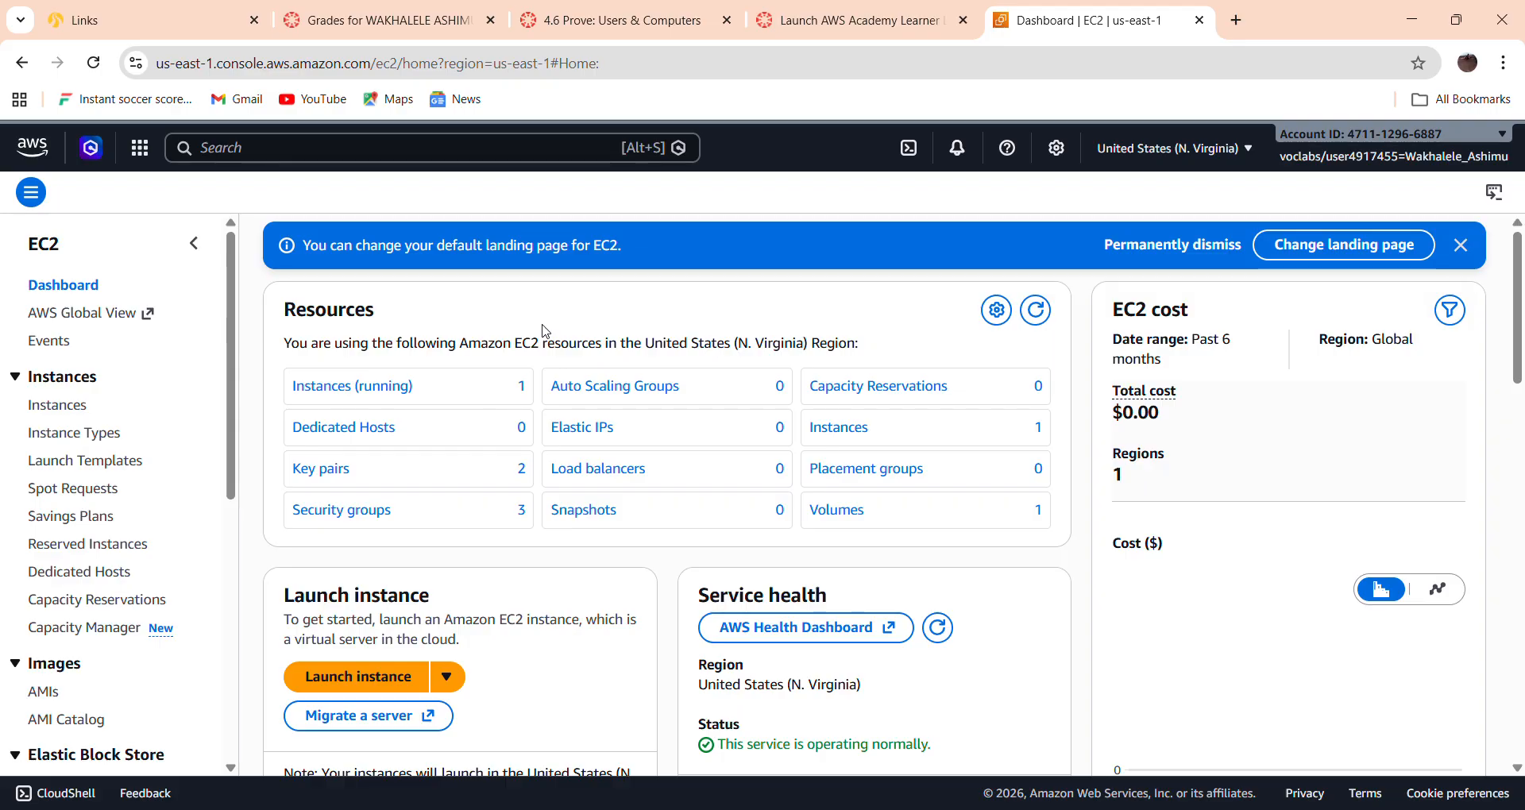
- Select the running EC2 instance and download its remote desktop file from the RDP client connection options
left_click(41, 417)
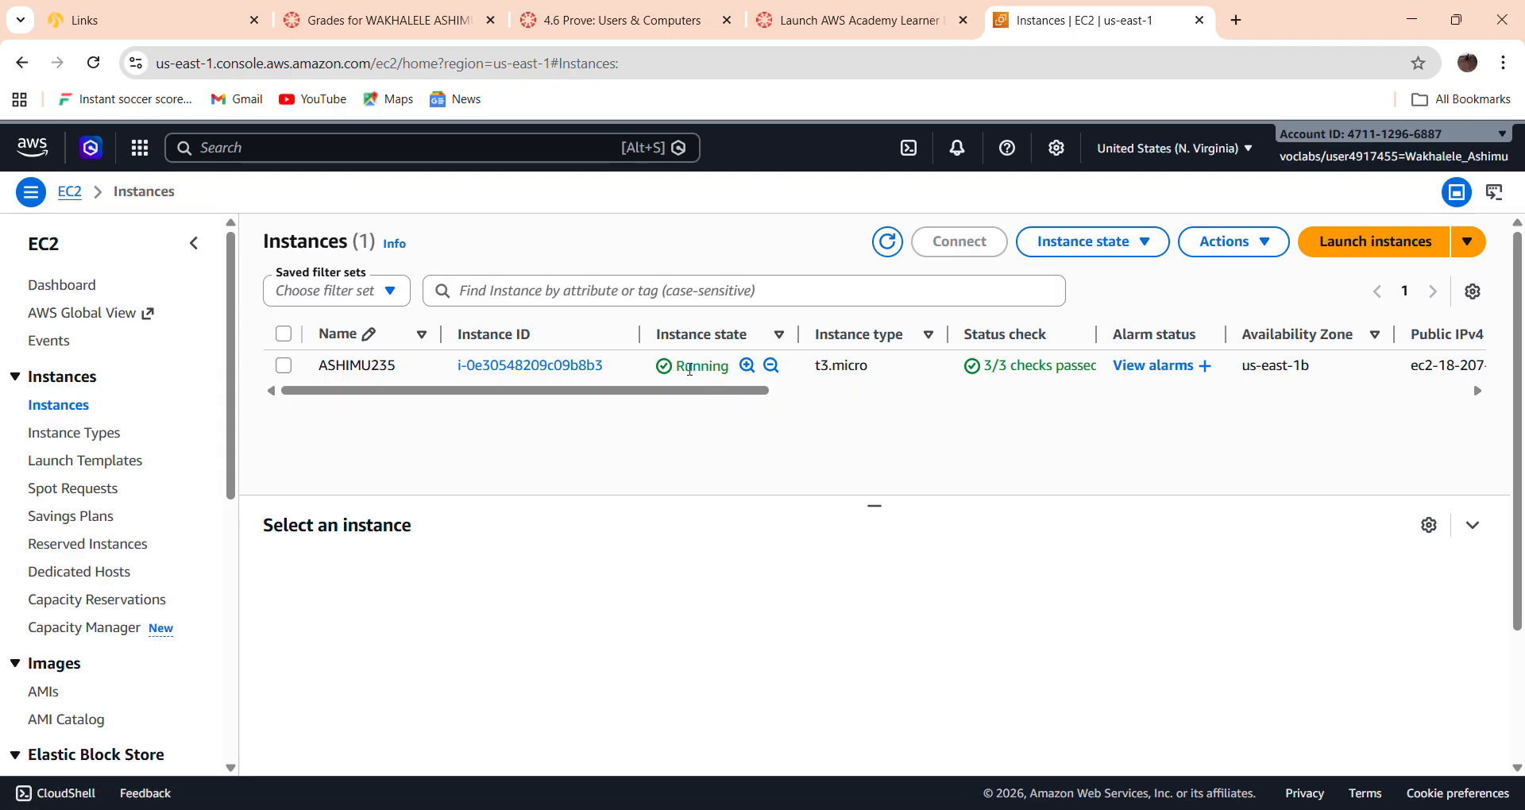
left_click(283, 335)
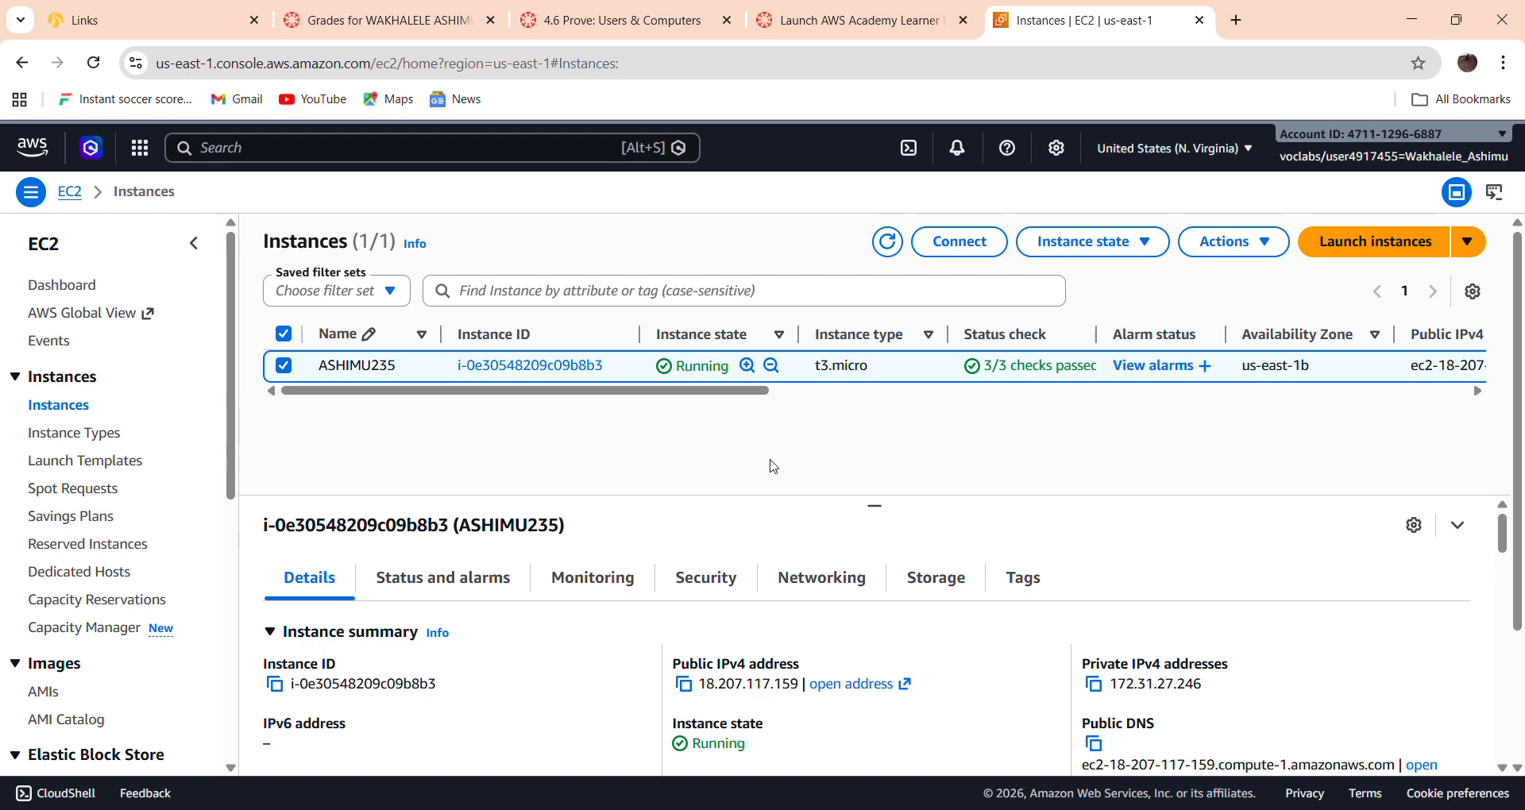
left_click(988, 252)
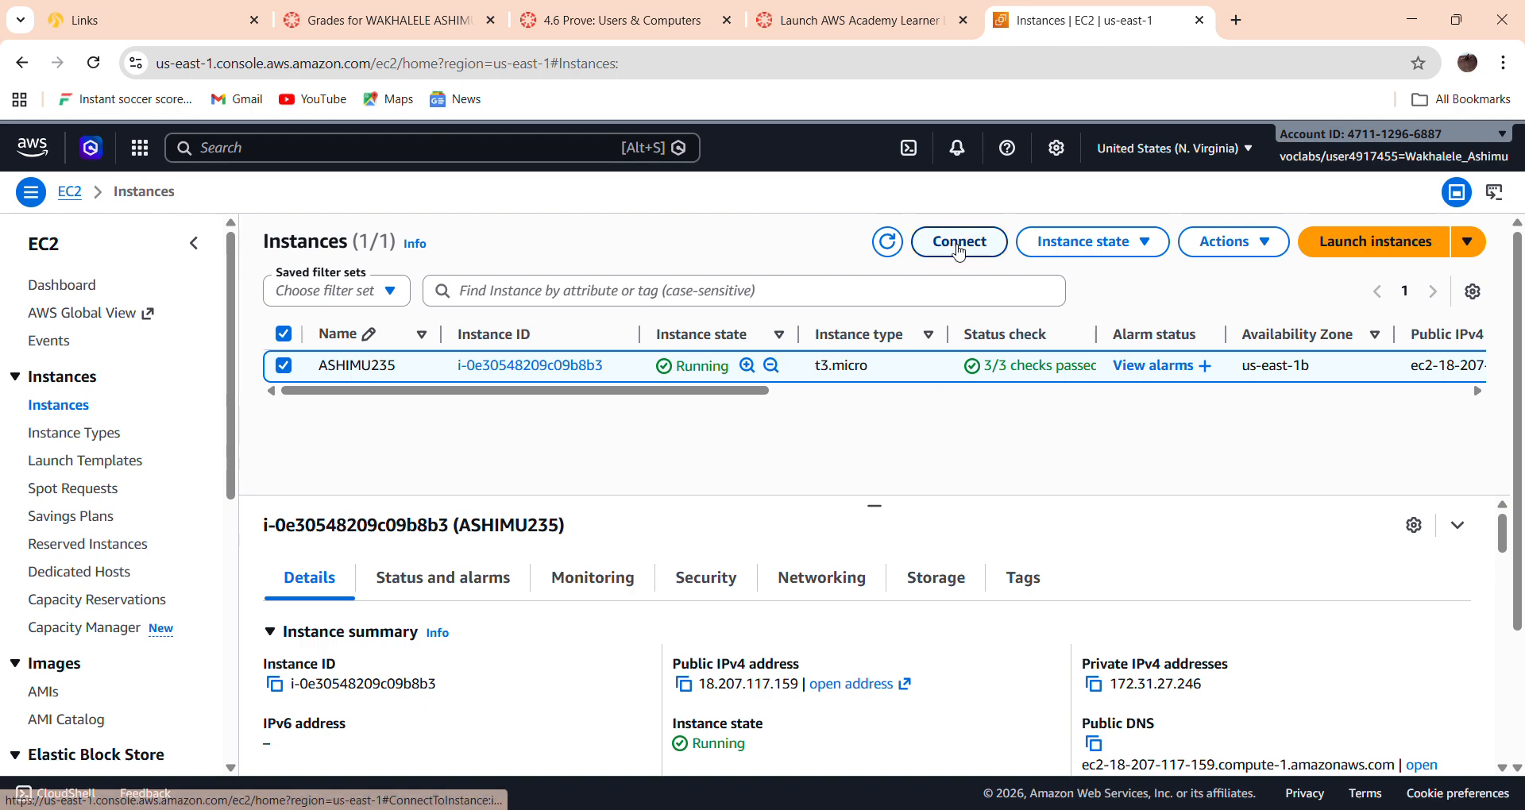
scroll(827, 521, "down", 1)
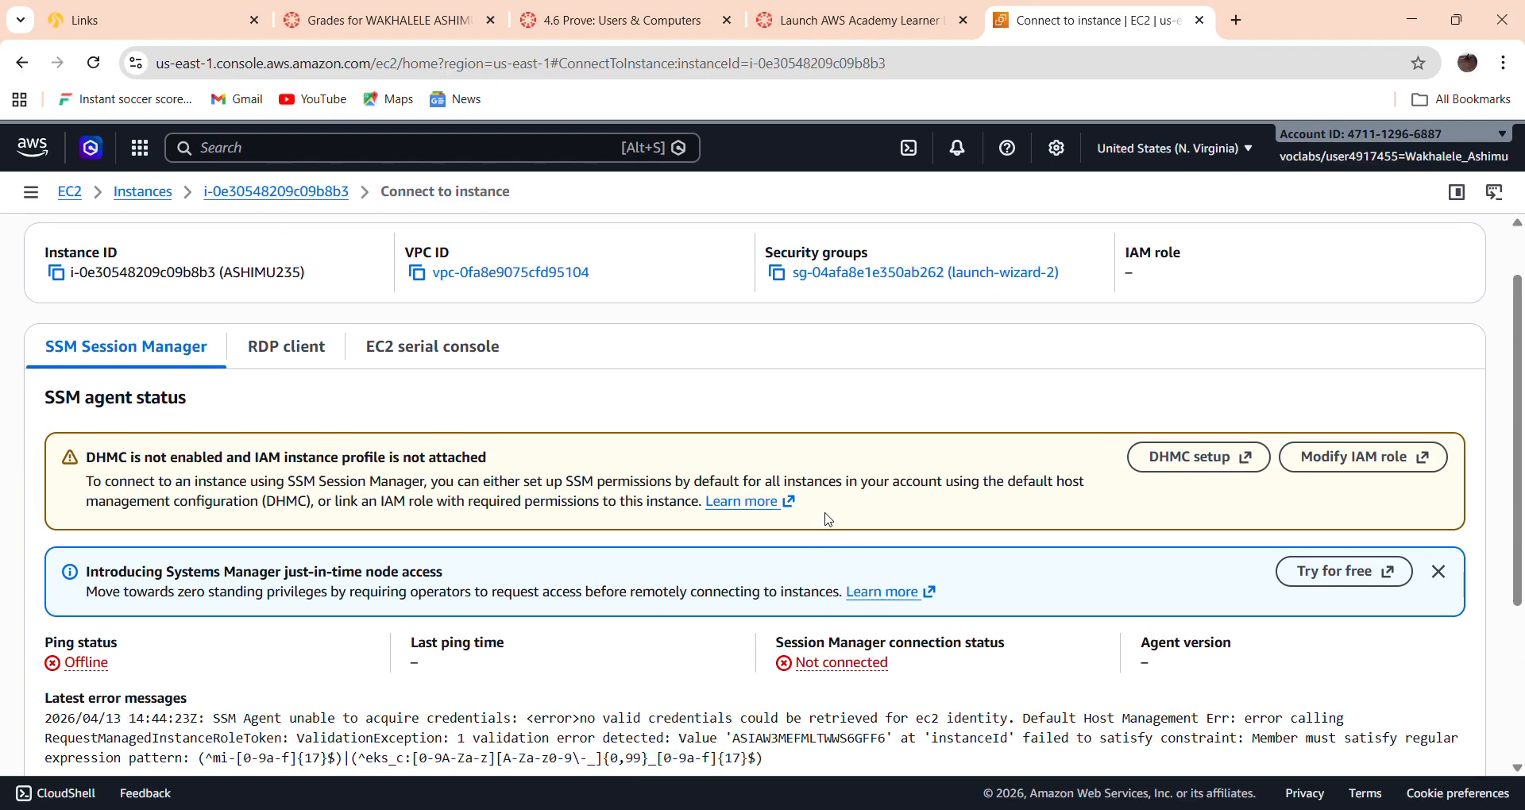
left_click(279, 344)
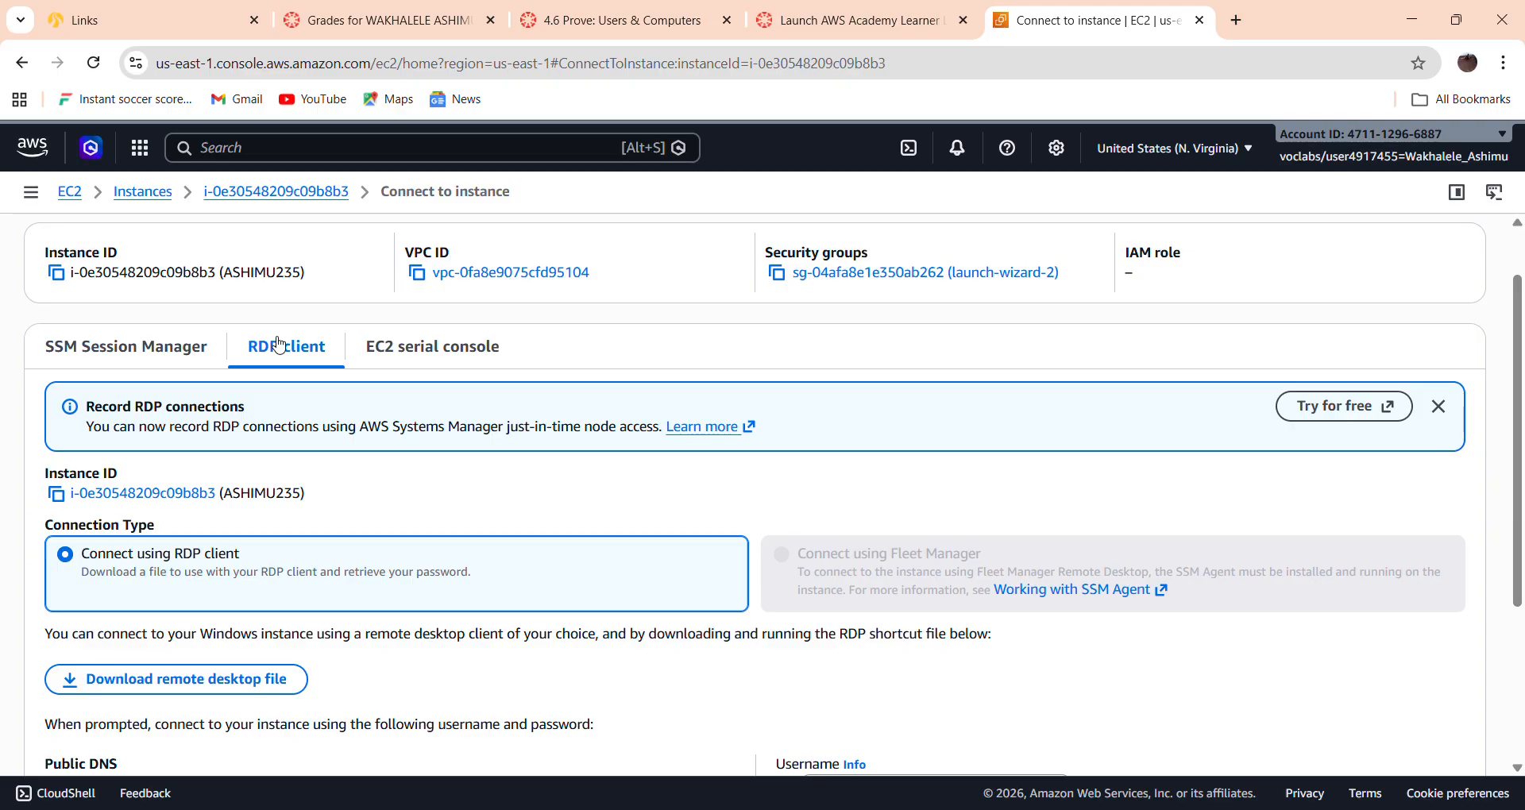
left_click(221, 696)
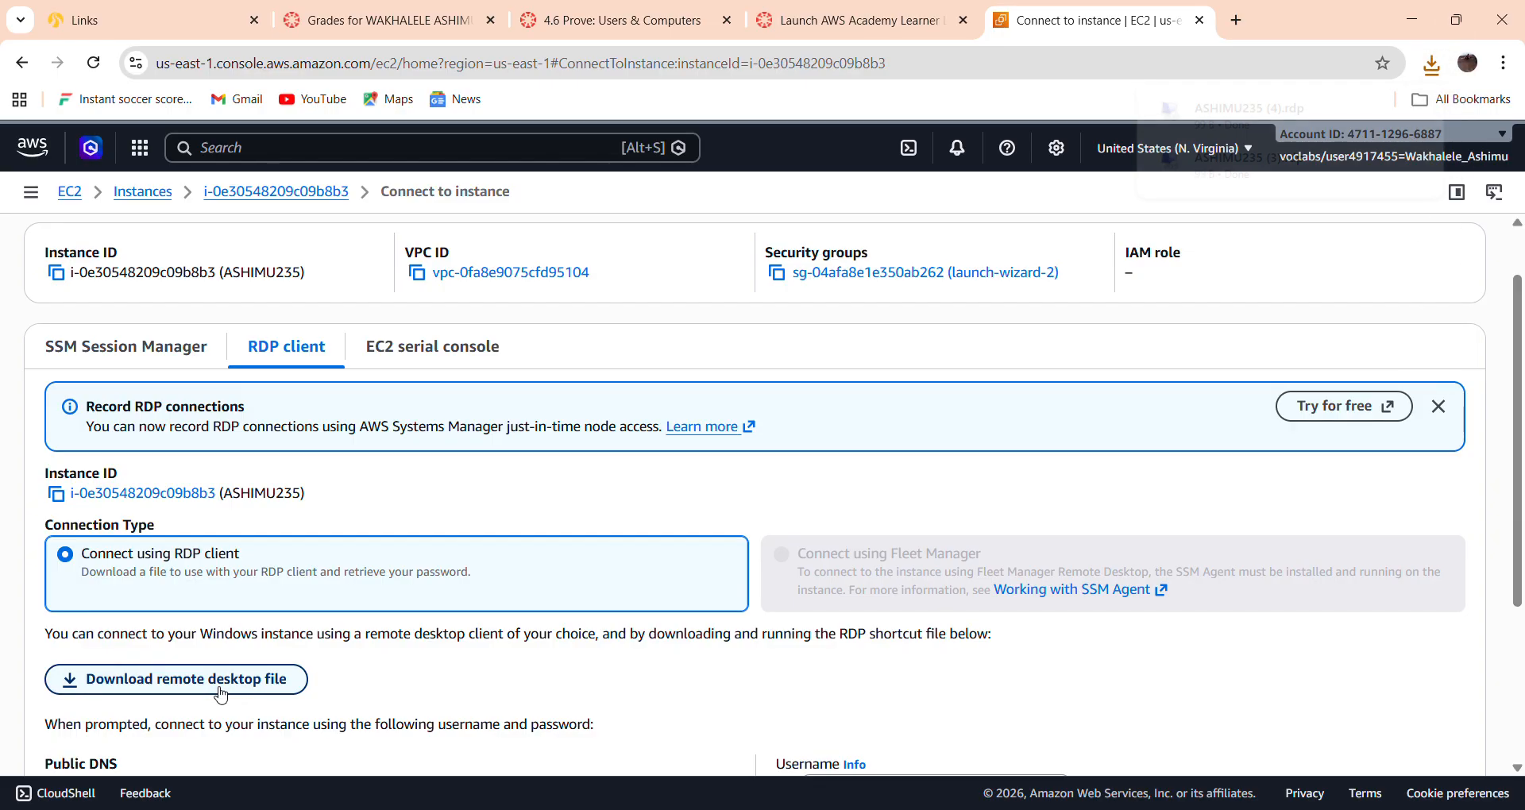
- Open the newly downloaded .rdp file and agree to connect despite the unknown publisher
mouse_move(1264, 129)
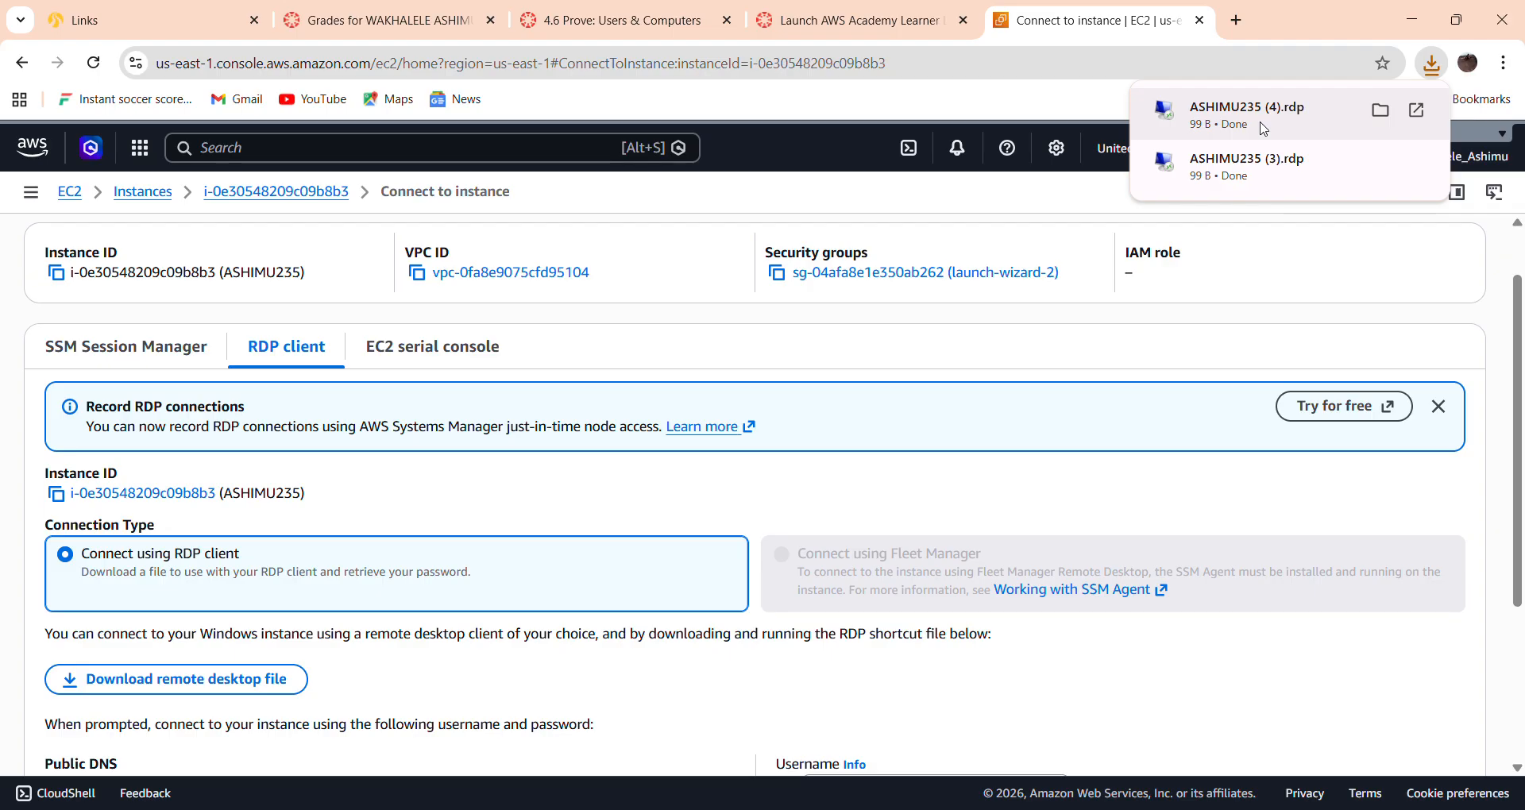
left_click(1264, 127)
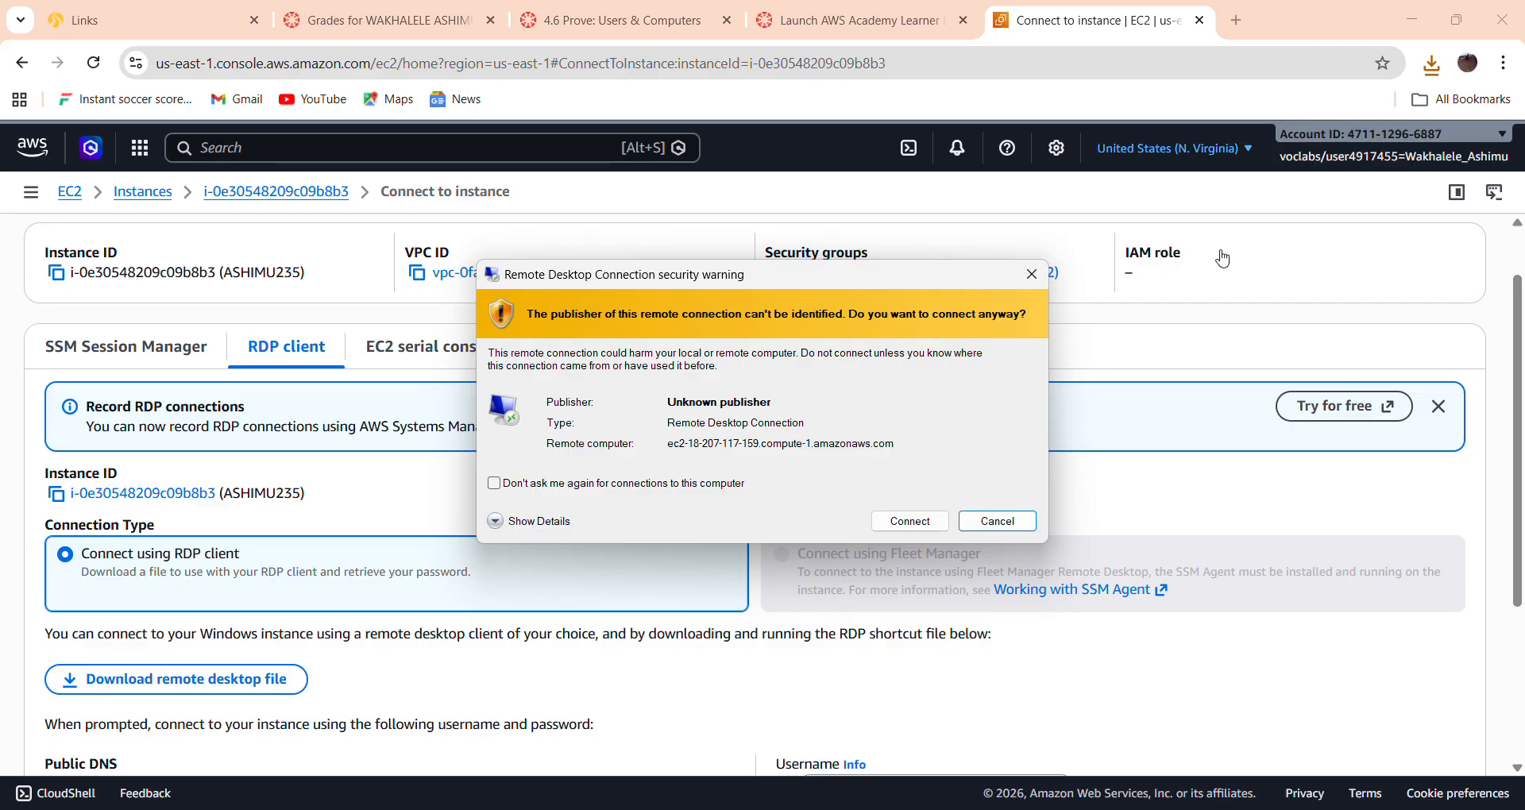
left_click(900, 523)
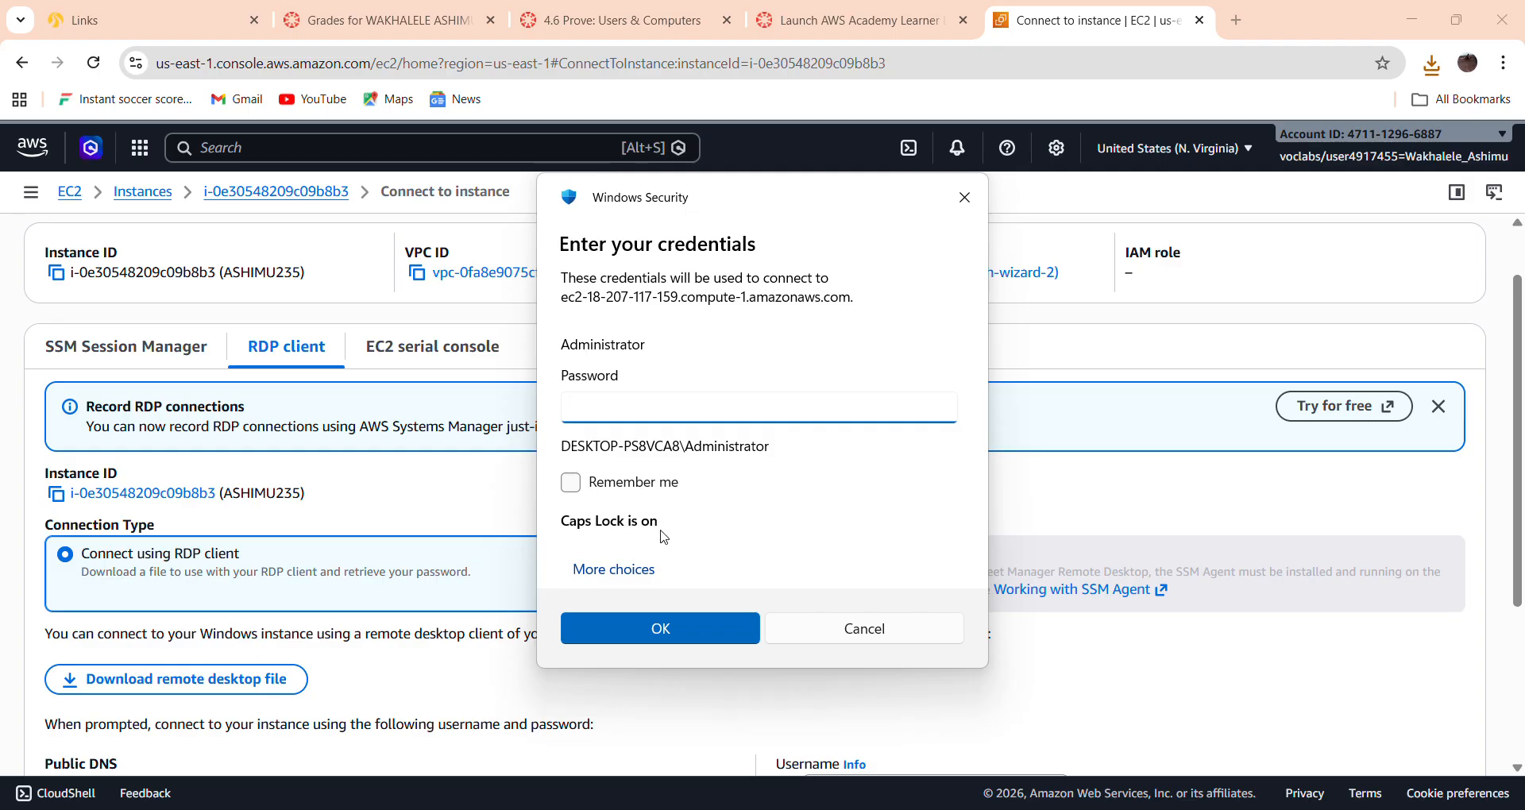
- Sign in to the remote desktop with the Administrator password copied from Sticky Notes, accepting the unverified certificate
mouse_move(1091, 806)
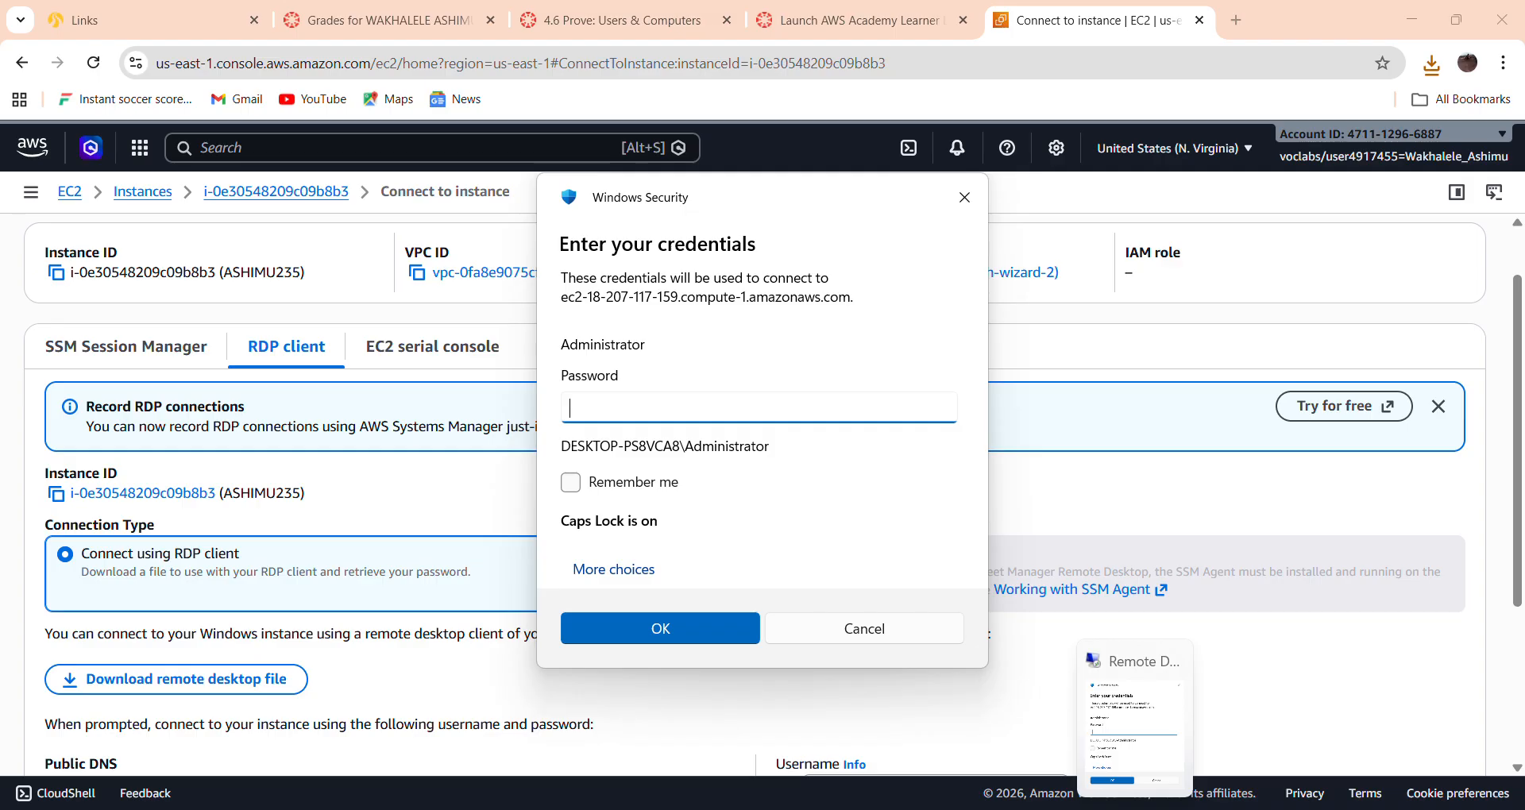
left_click(1128, 806)
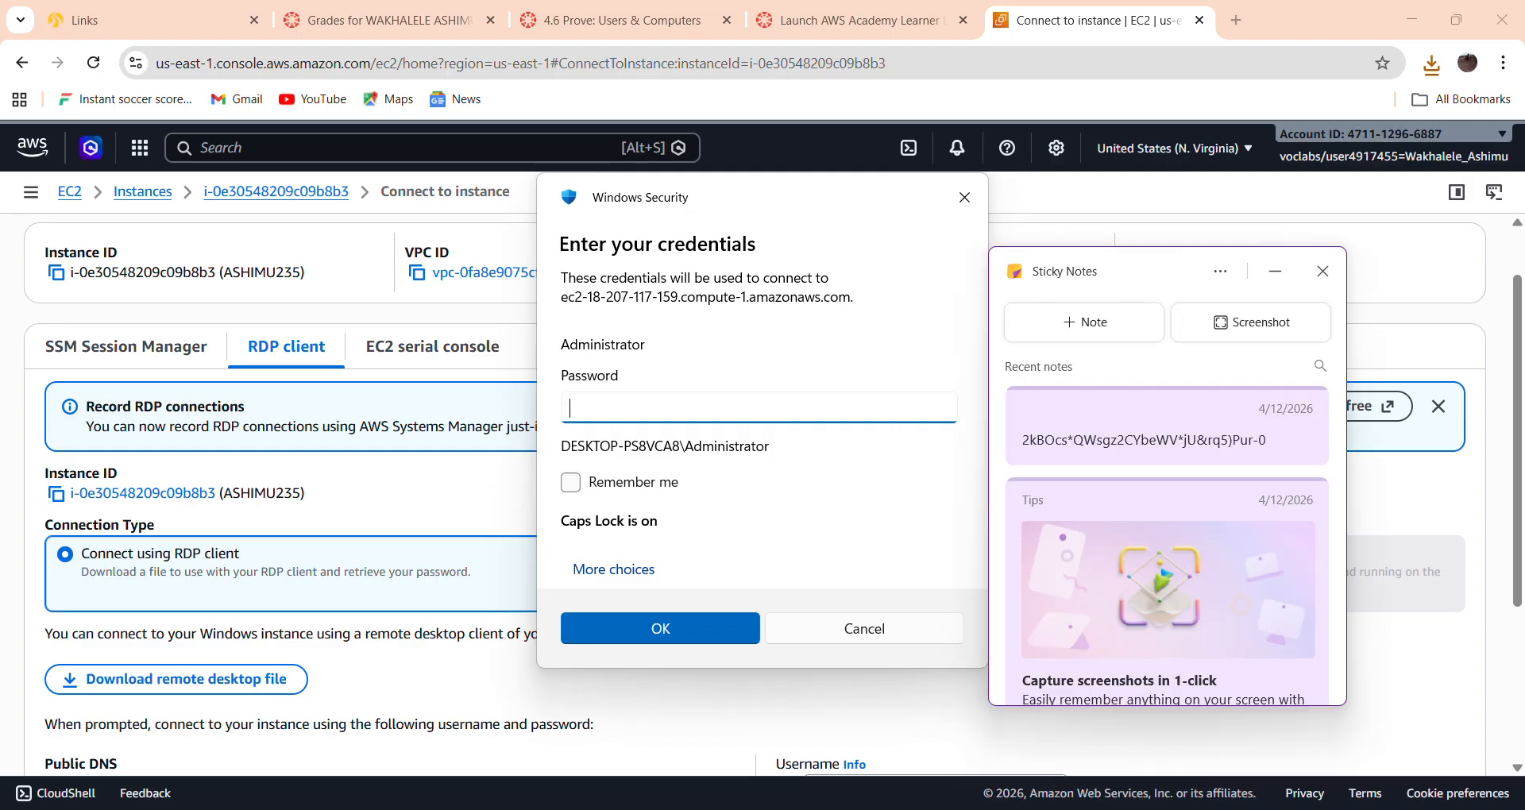
left_click(1171, 449)
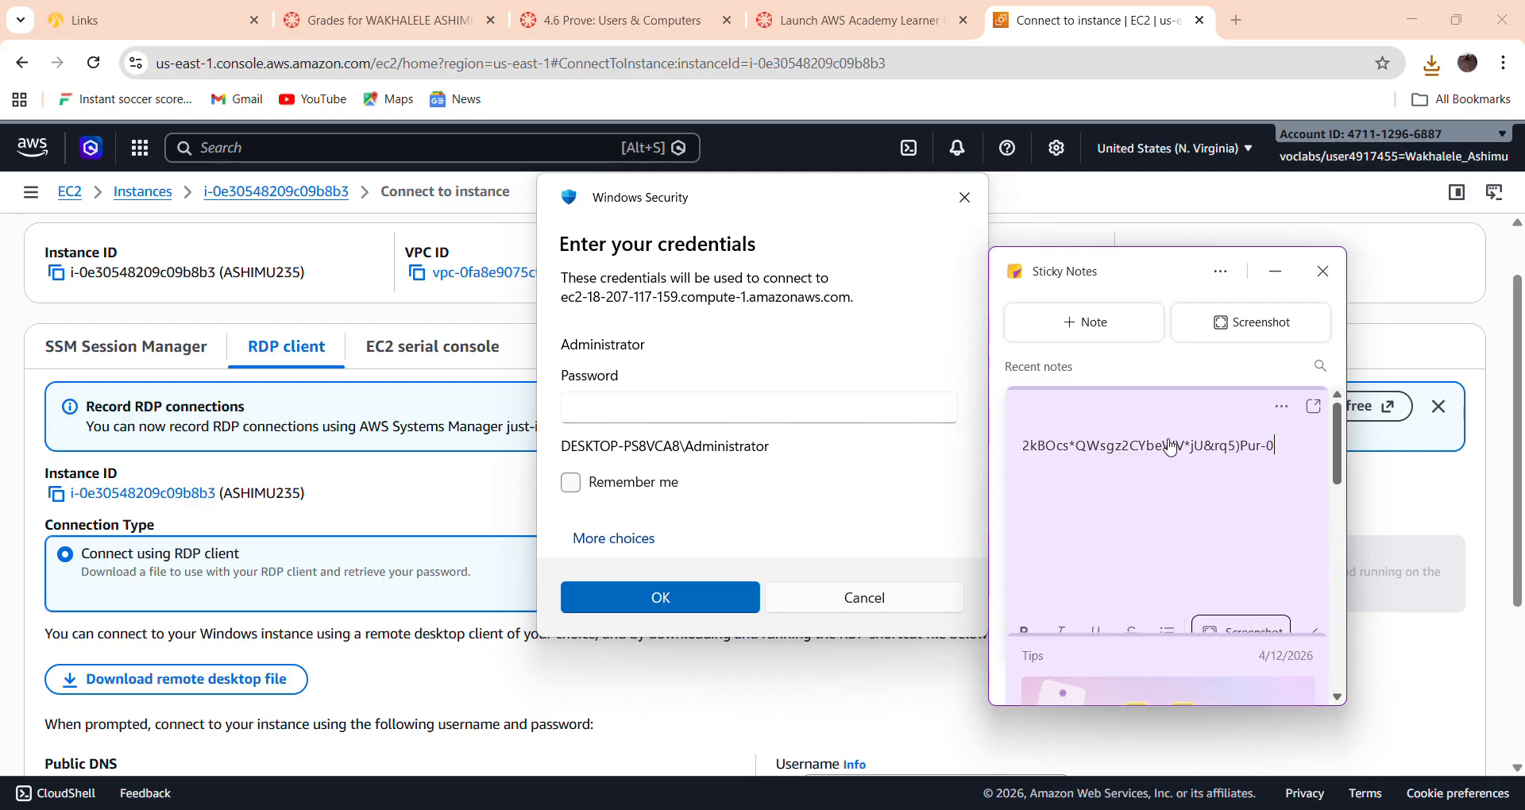
triple_click(1203, 448)
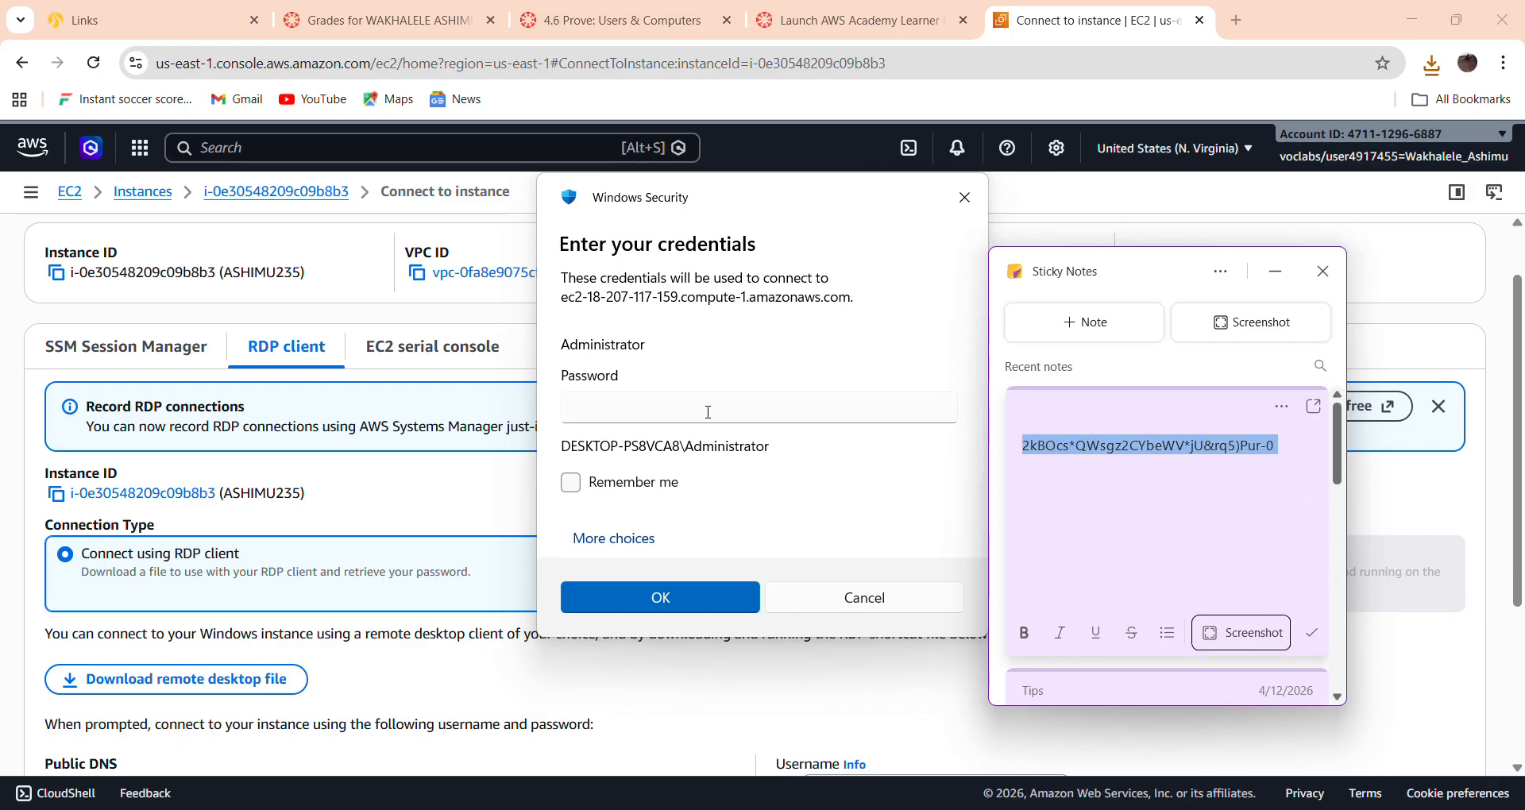
left_click(658, 411)
key("ctrl+v")
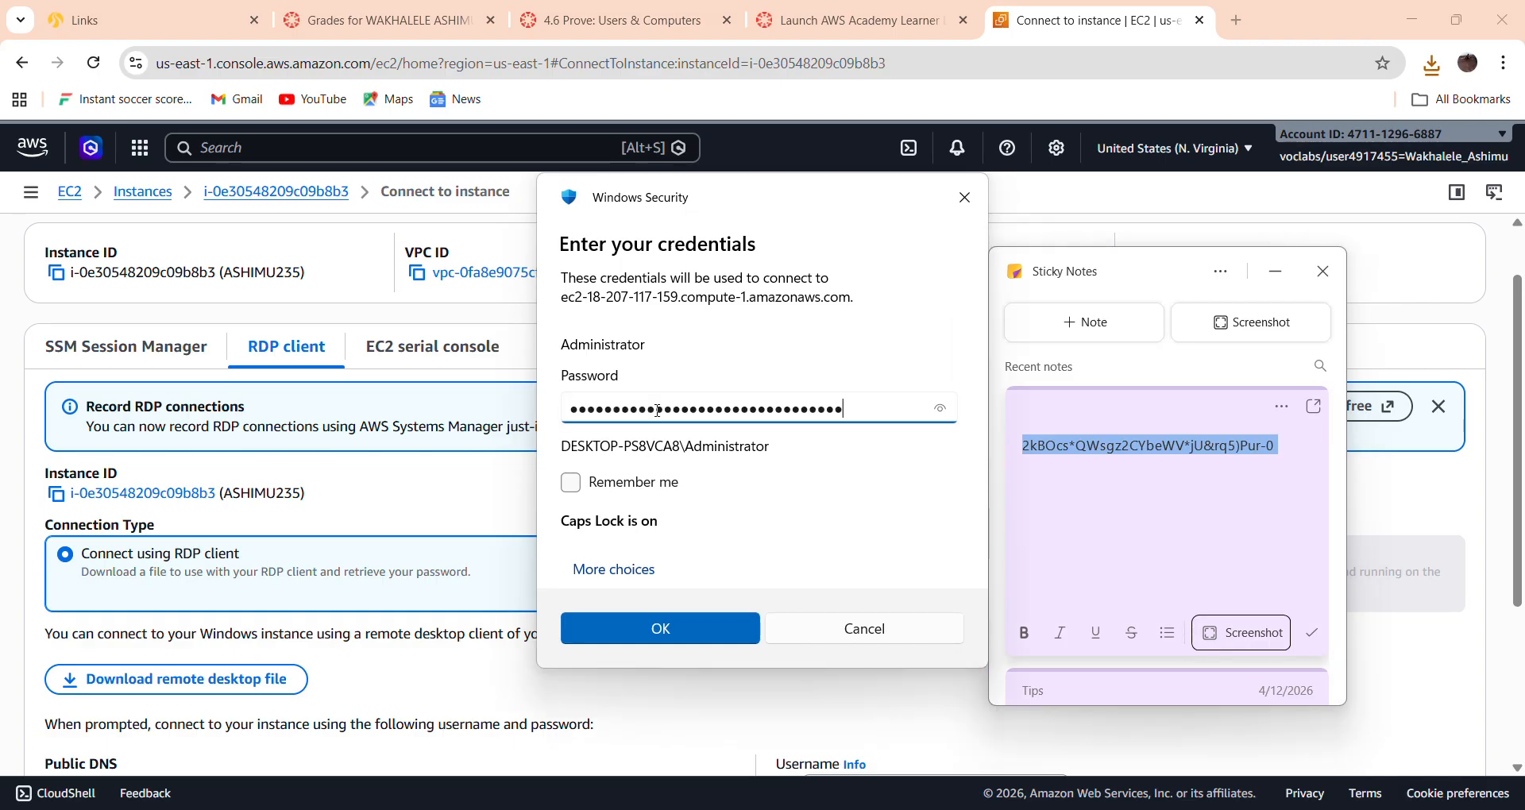
left_click(628, 629)
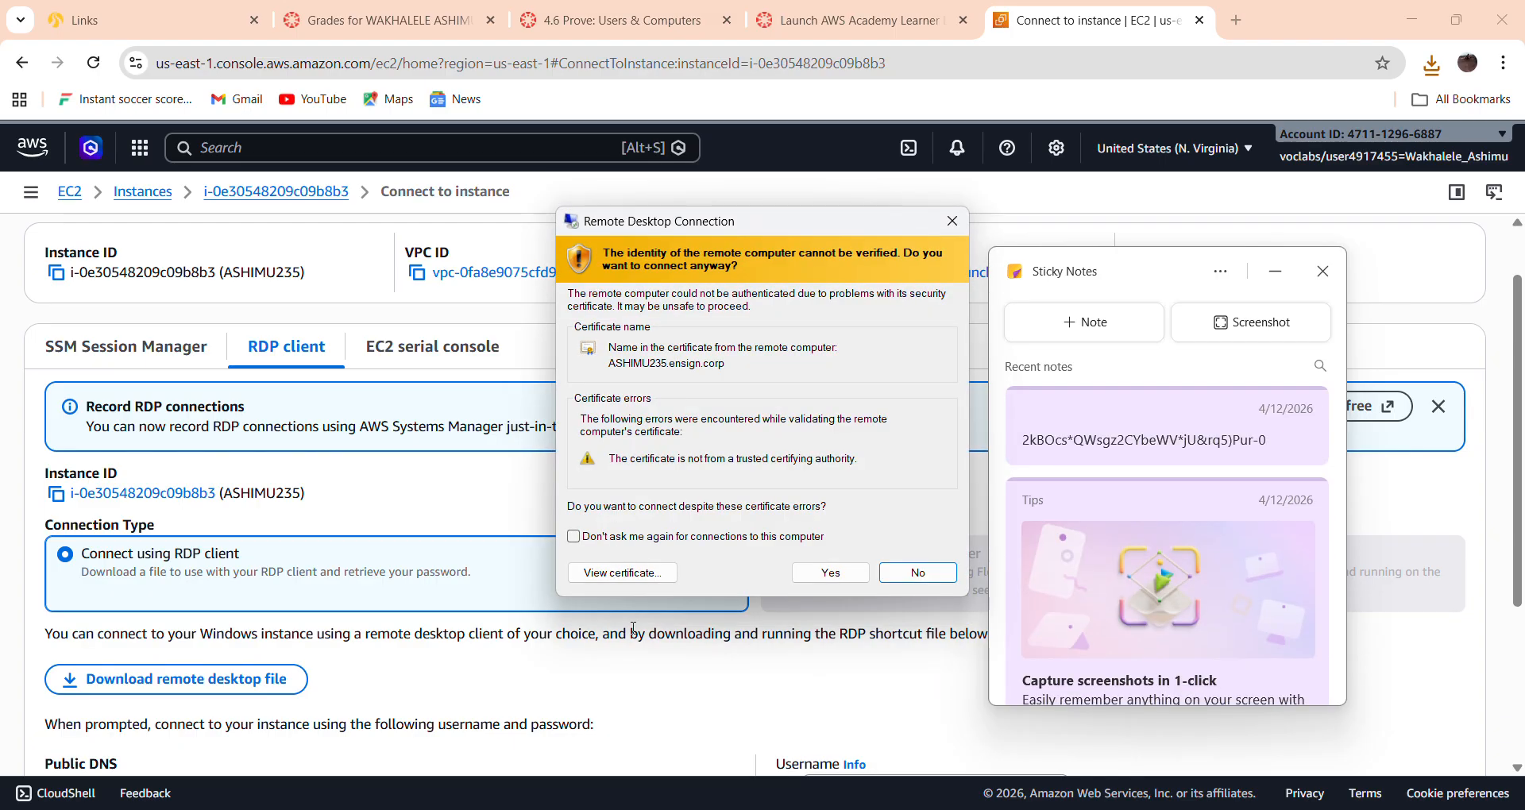
left_click(840, 576)
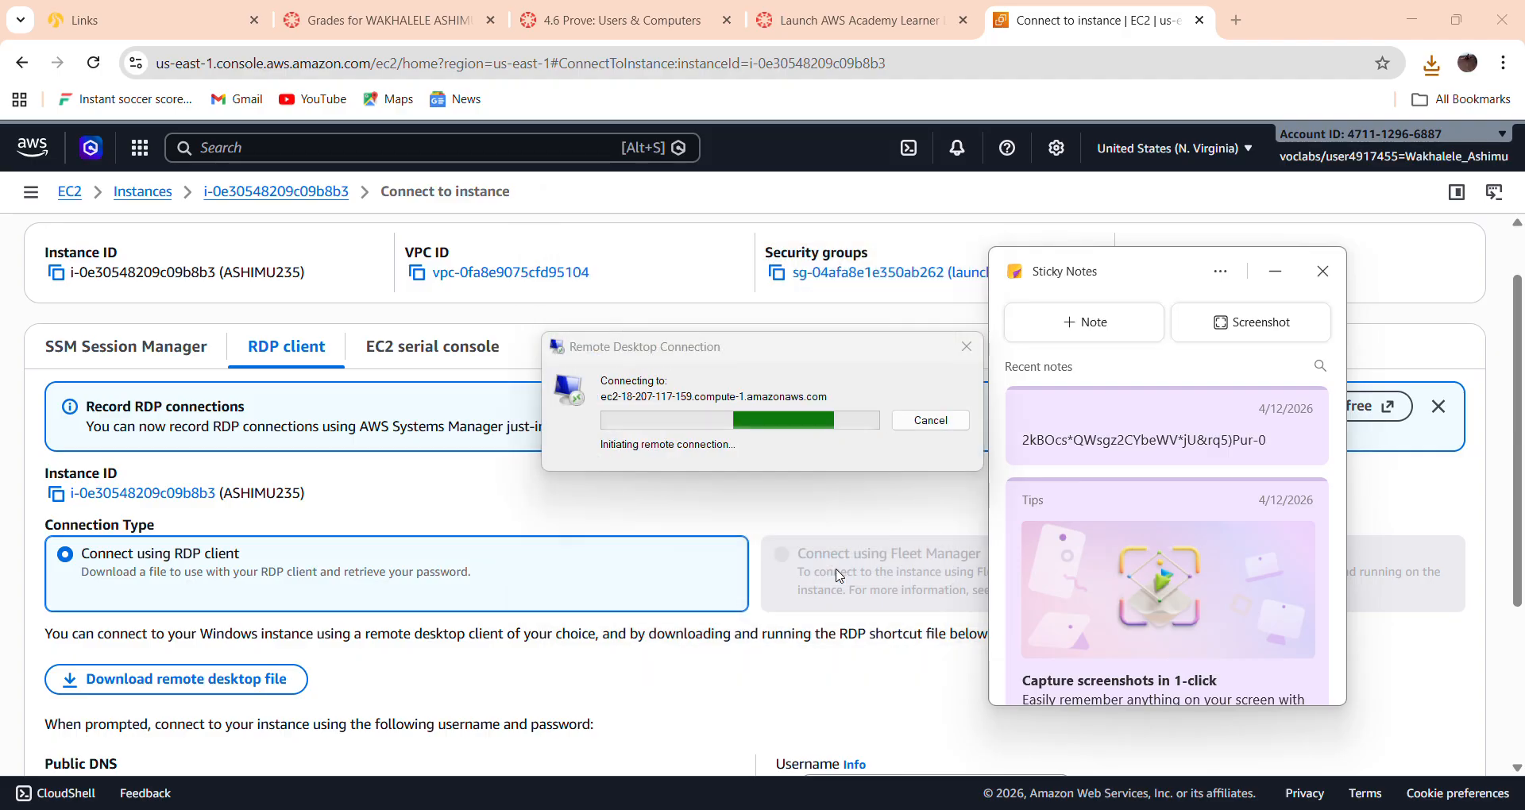
left_click(1276, 278)
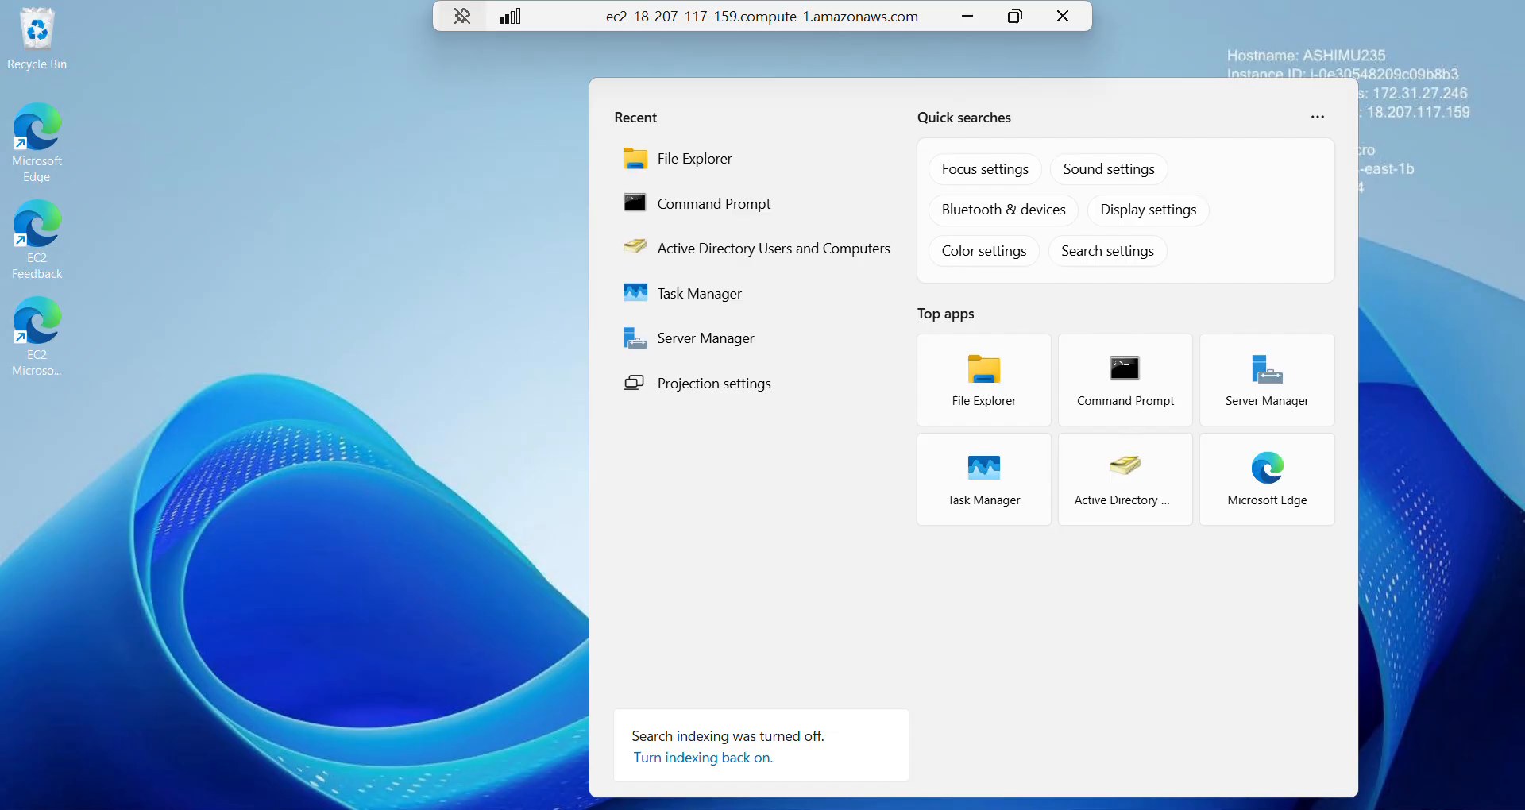
- Find and open Active Directory Users and Computers on the remote server
type("active")
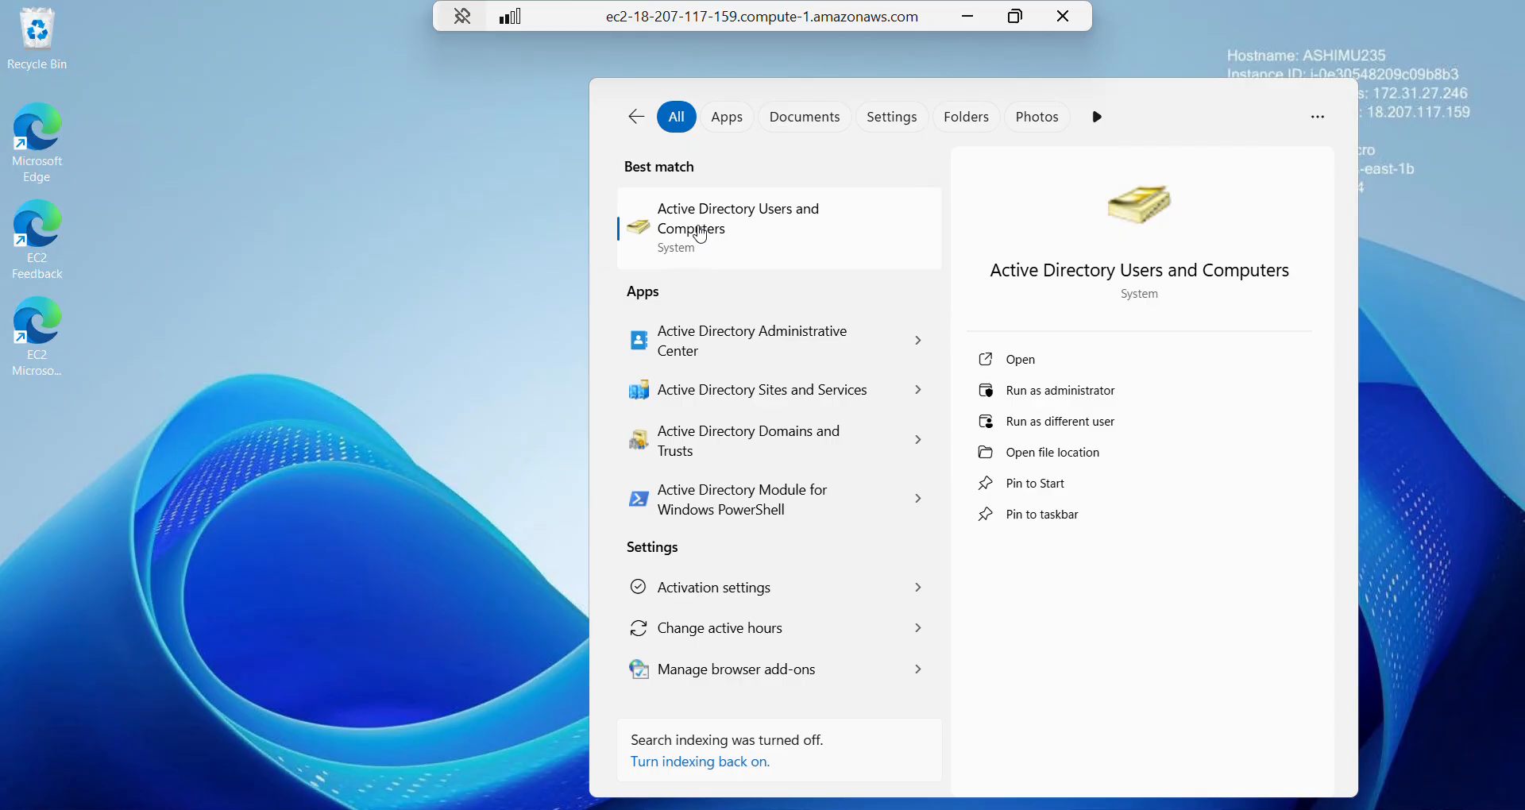
left_click(701, 235)
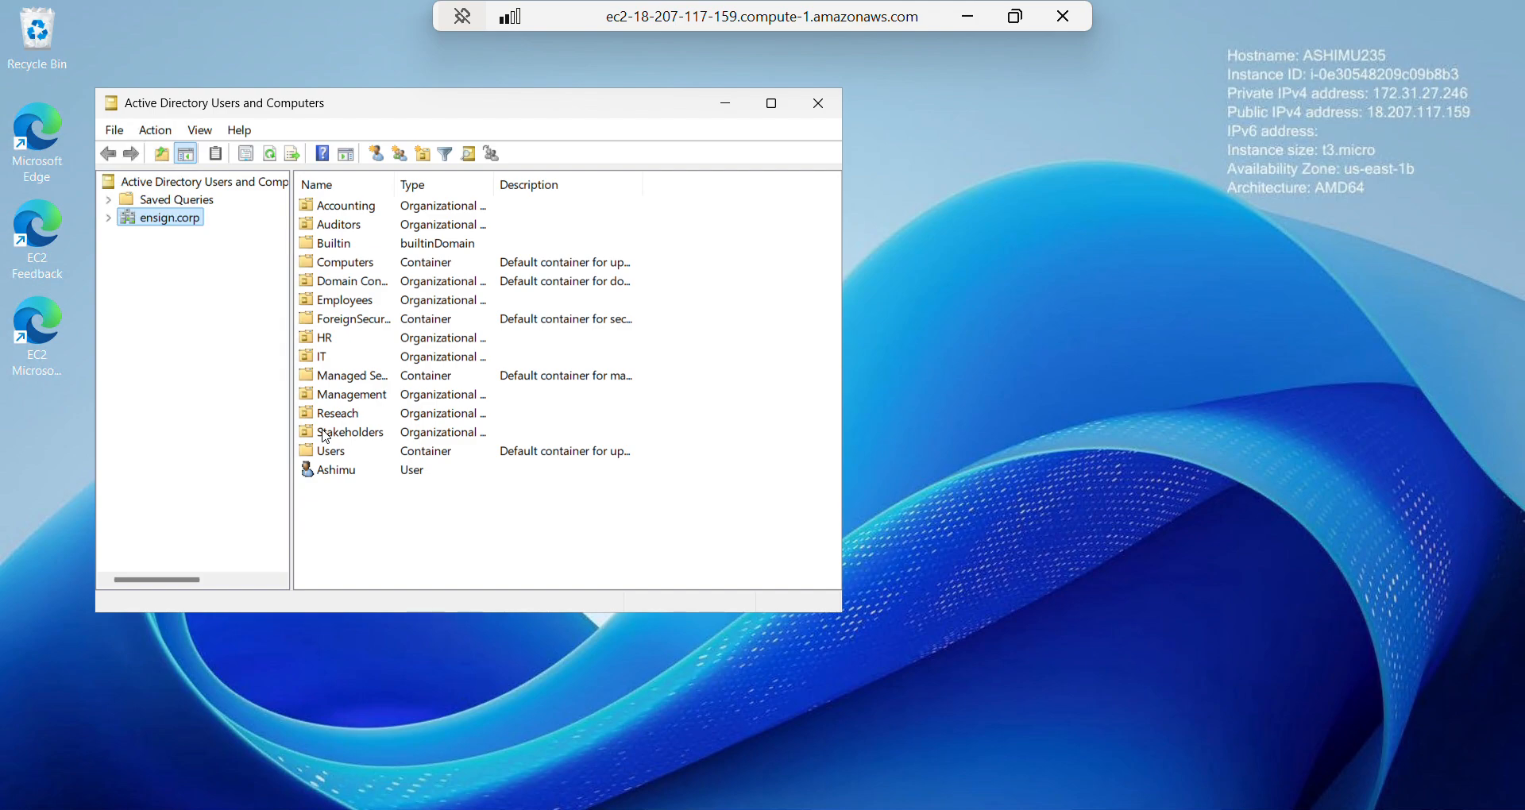
right_click(136, 222)
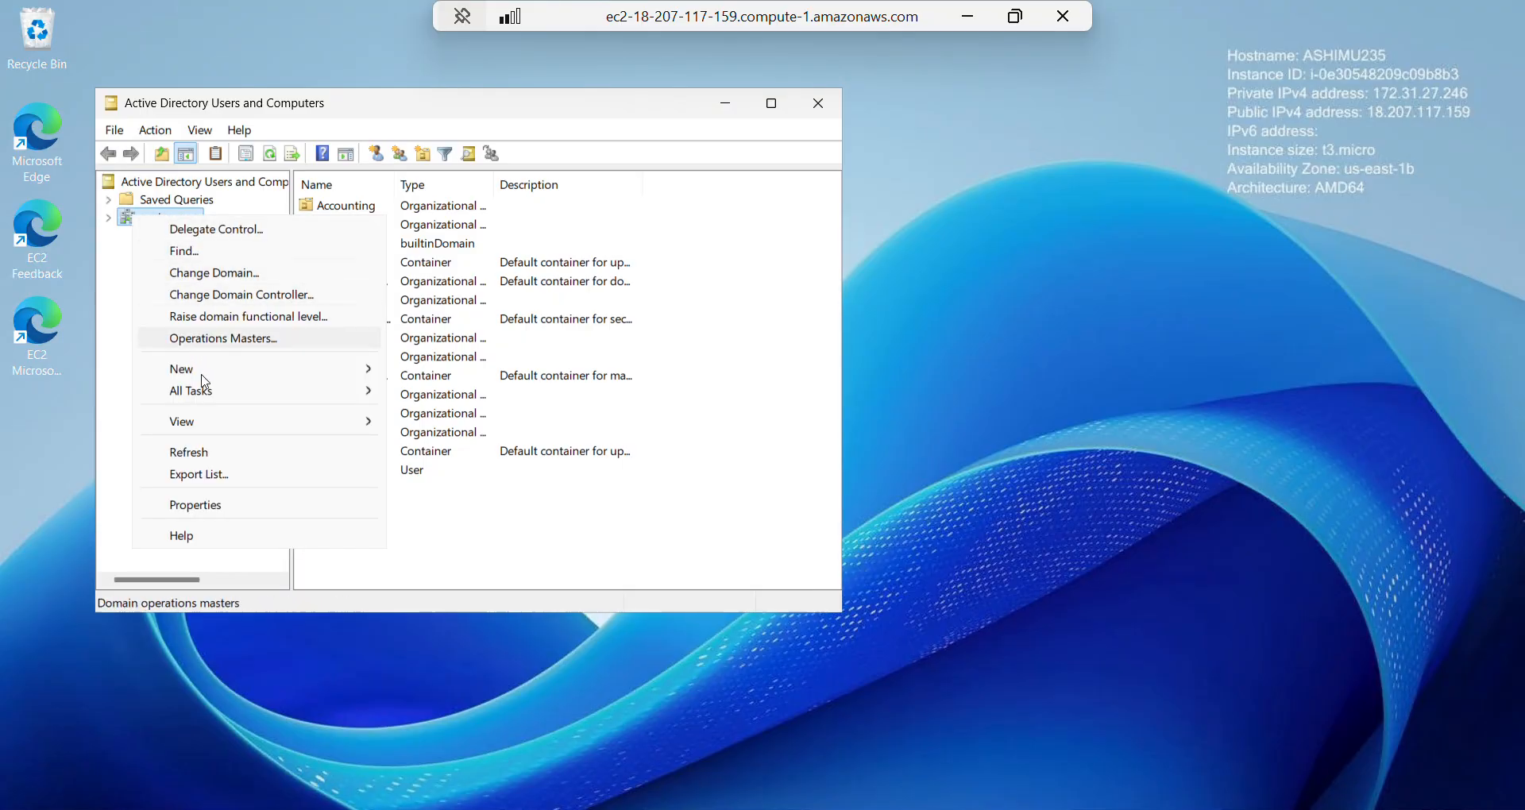
mouse_move(299, 372)
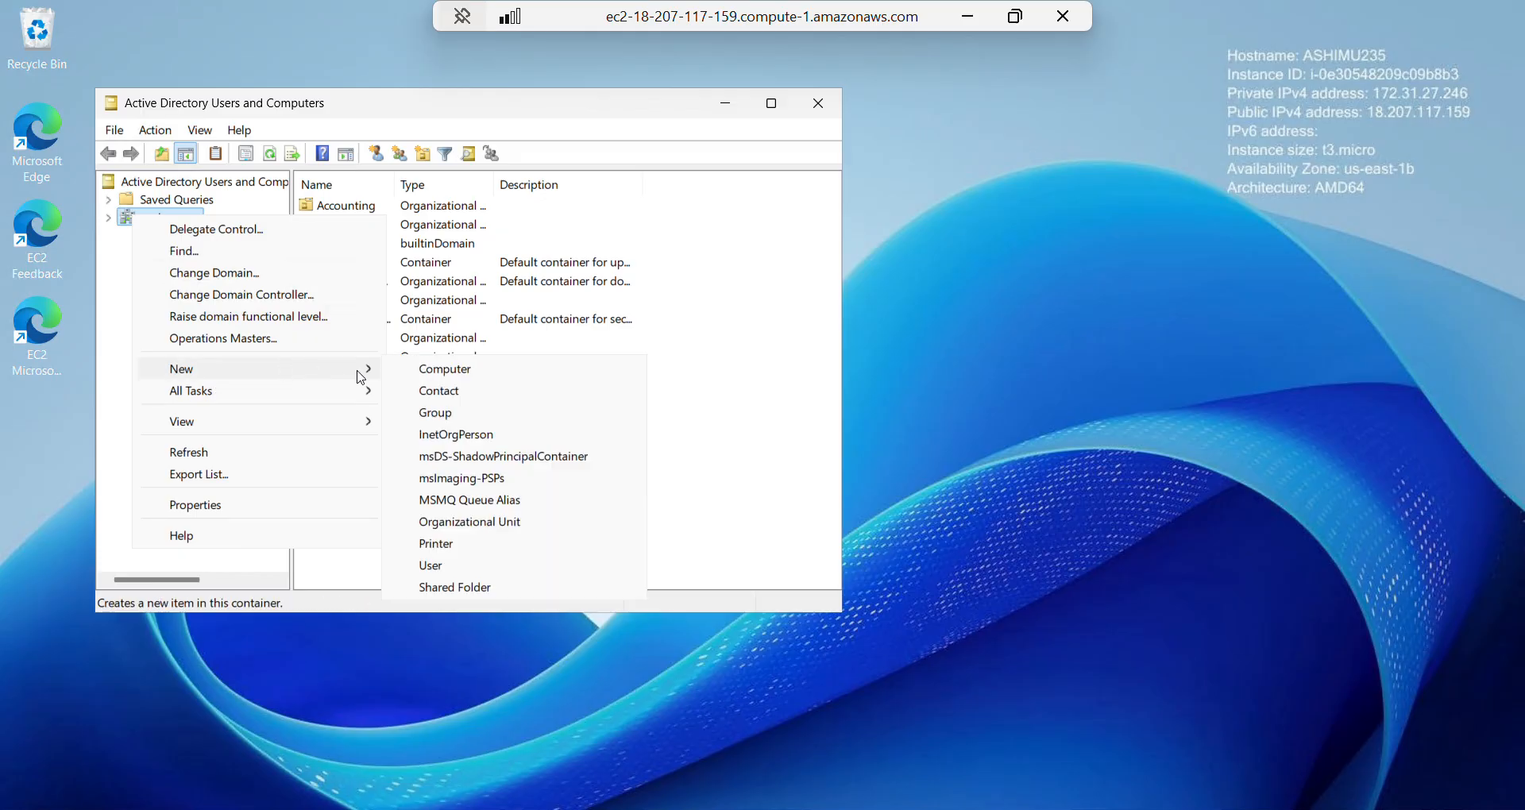
left_click(482, 529)
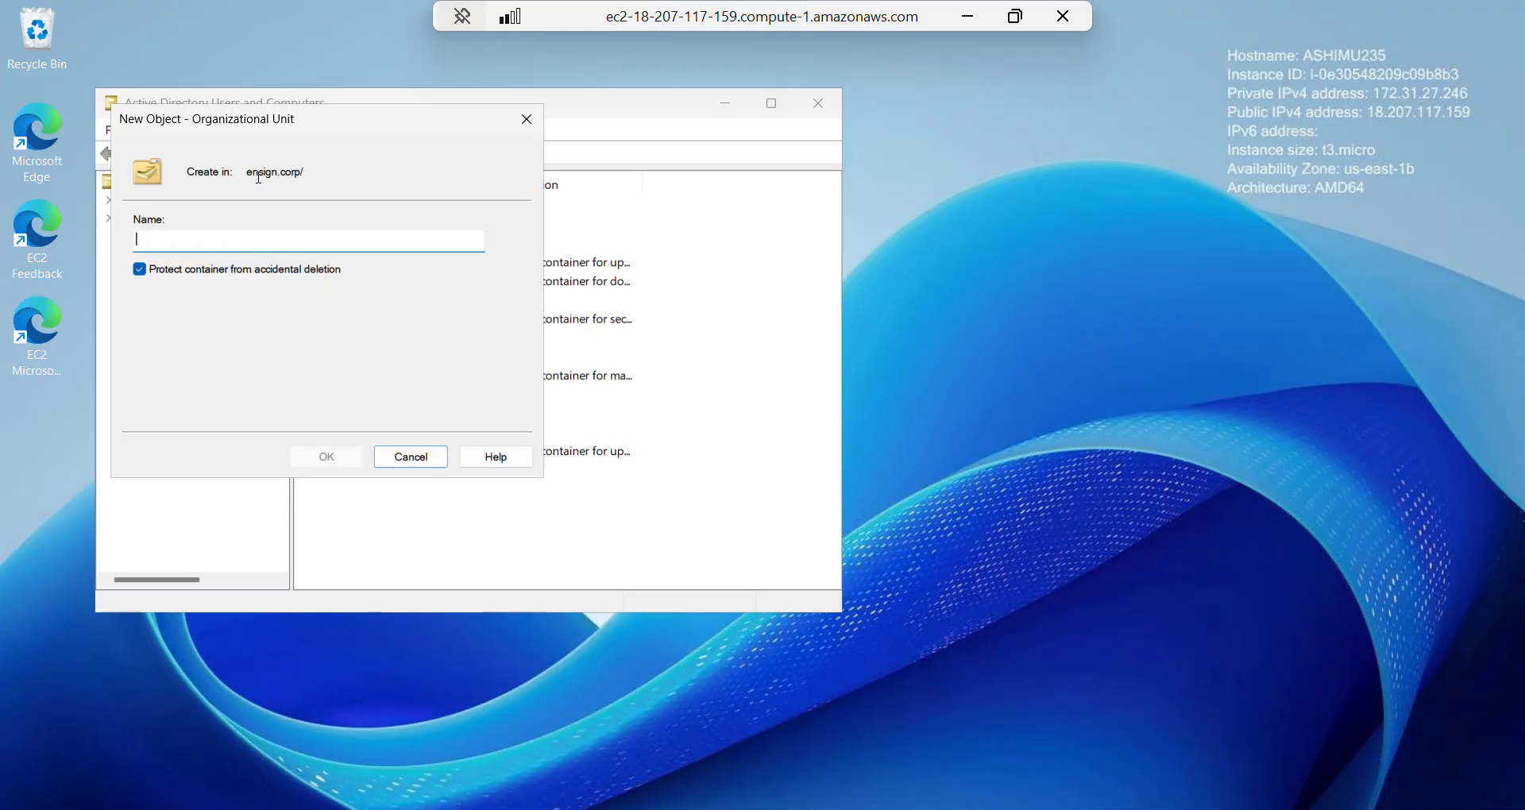
left_click(414, 460)
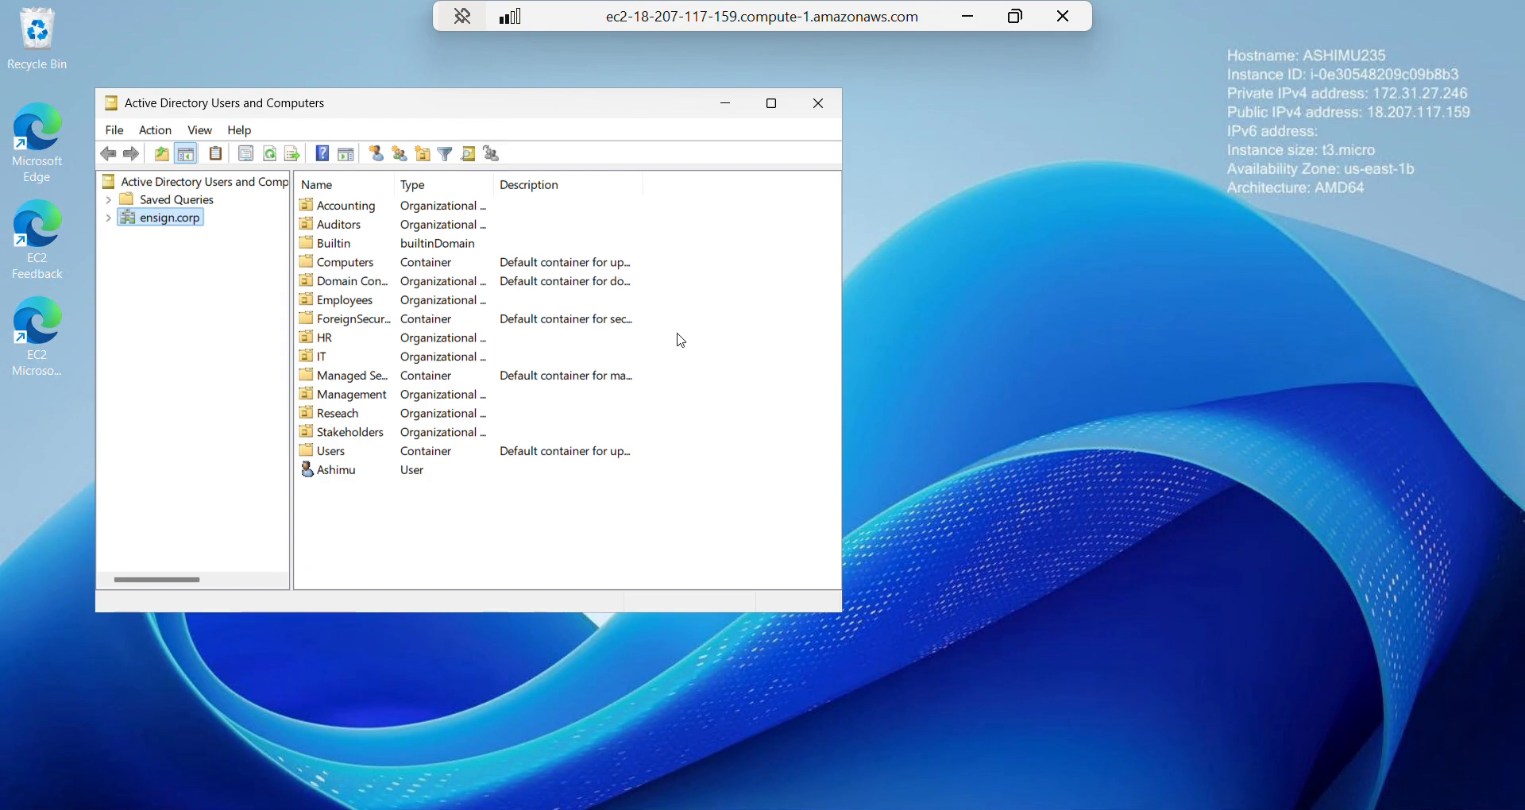
- Begin a new user in the Users container of ensign.corp, filling in the user's first name and logon name
double_click(165, 225)
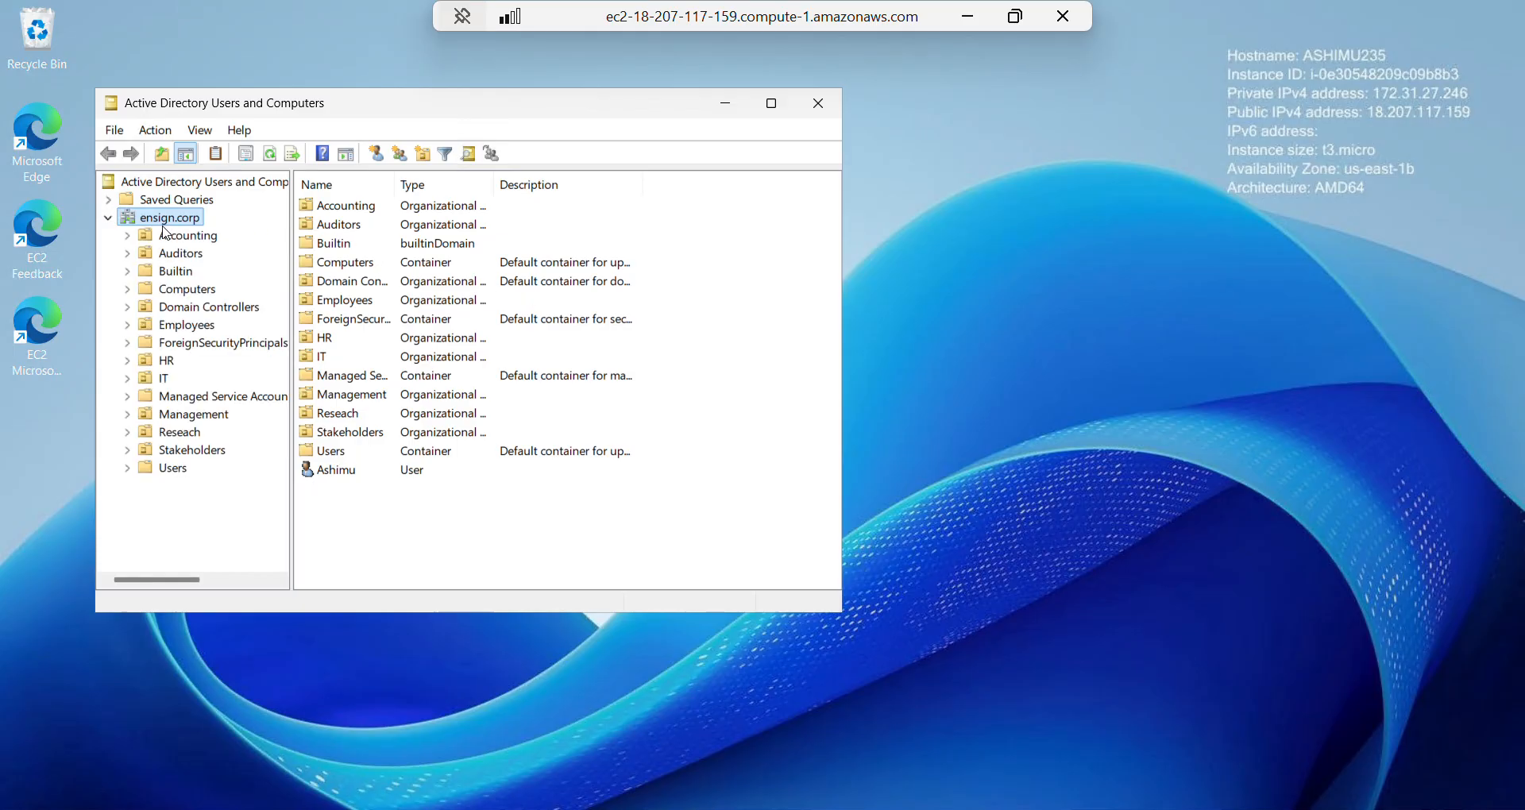
left_click(163, 470)
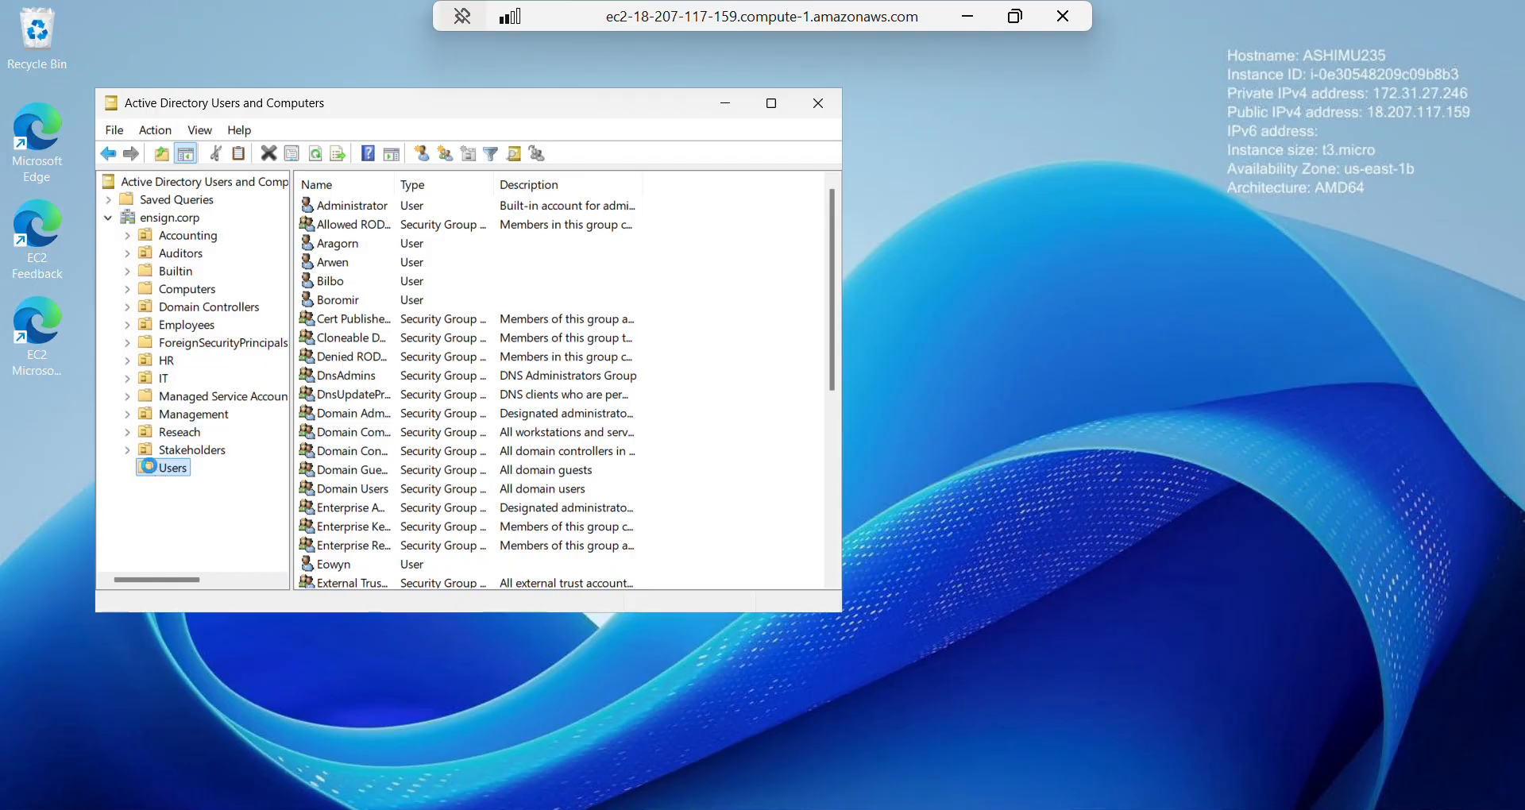
right_click(150, 467)
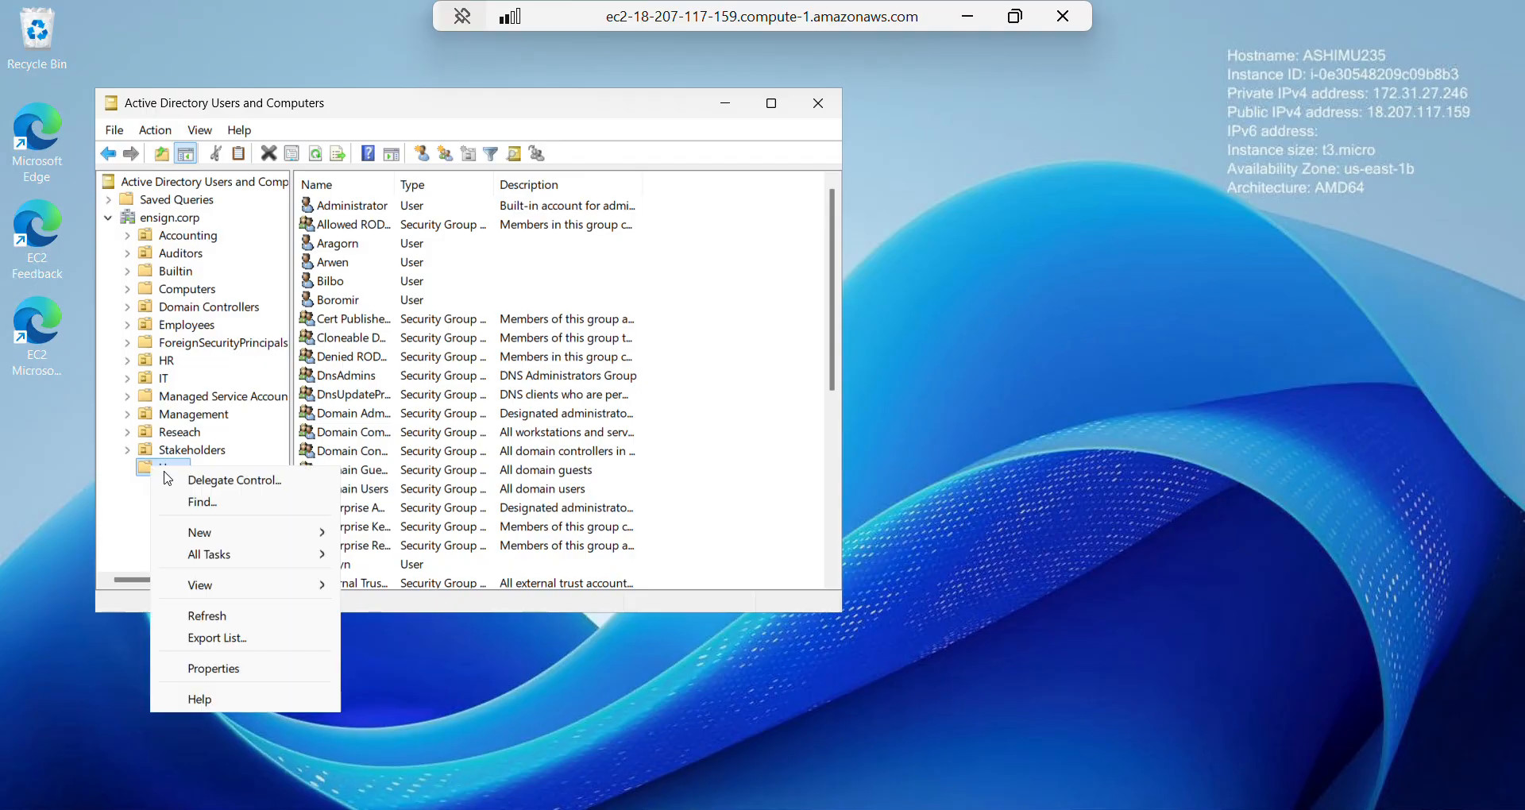
mouse_move(284, 540)
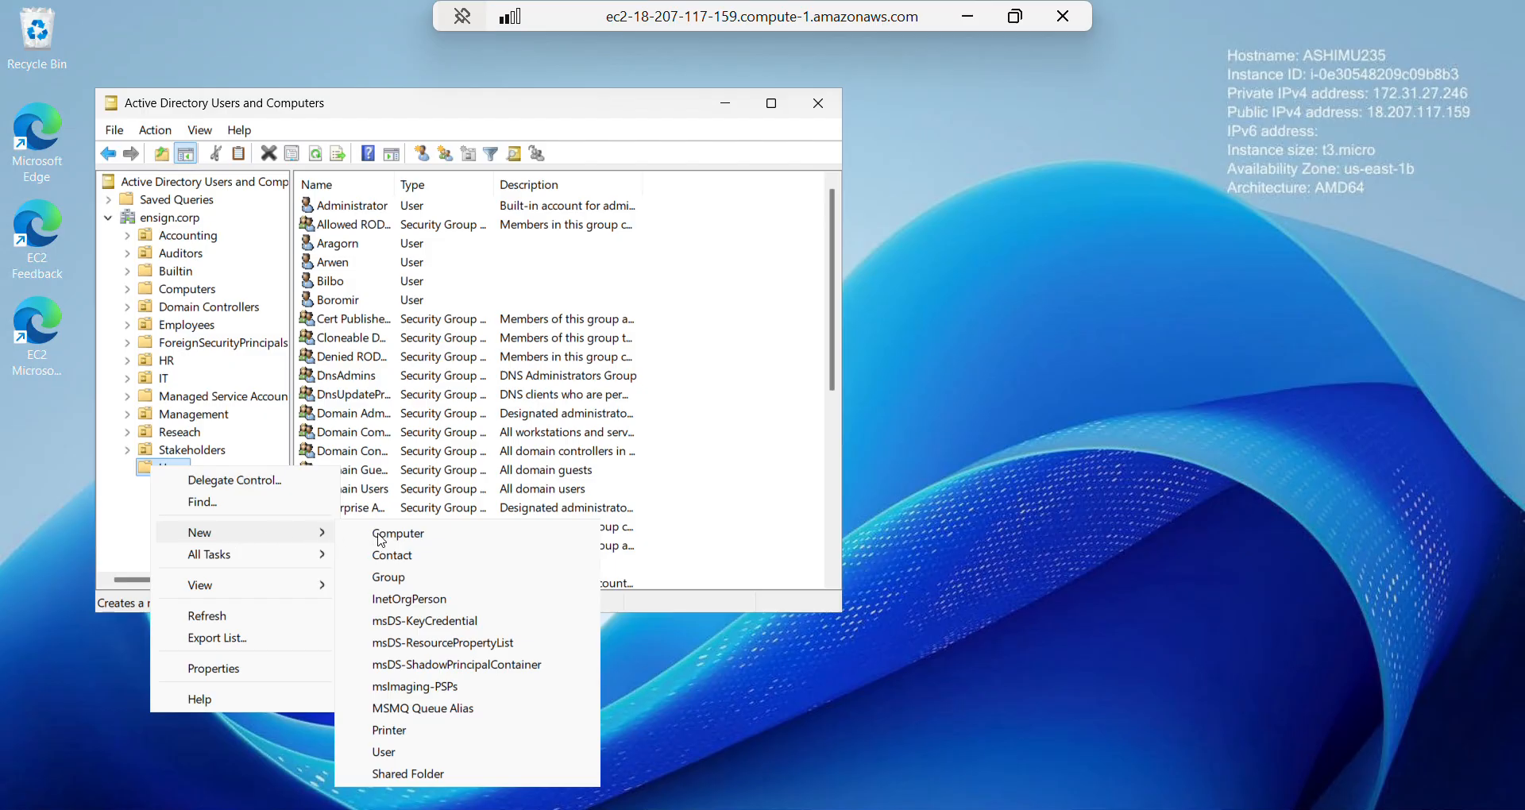
left_click(395, 759)
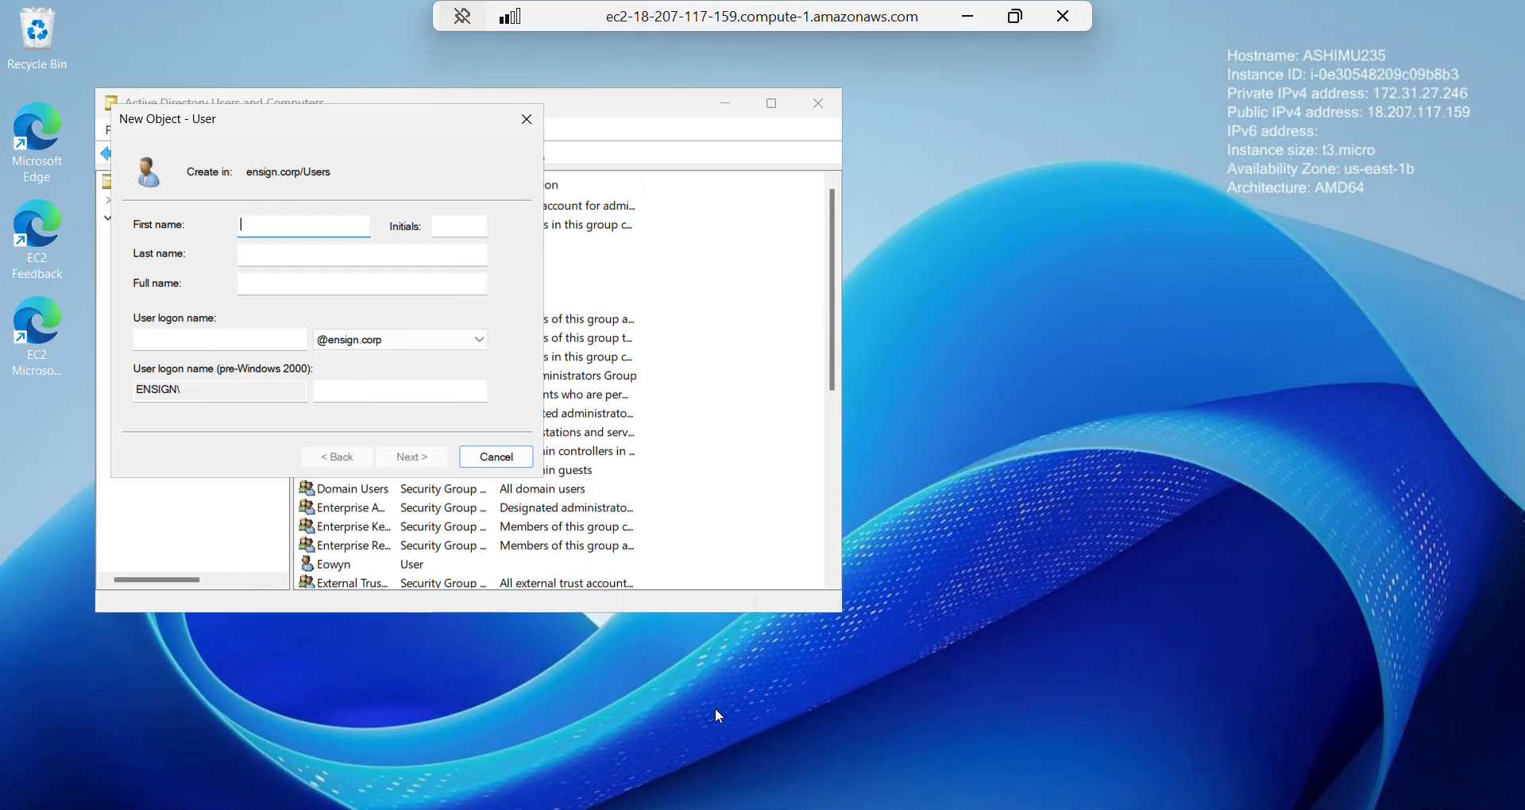
type("Ashimu")
left_click(247, 341)
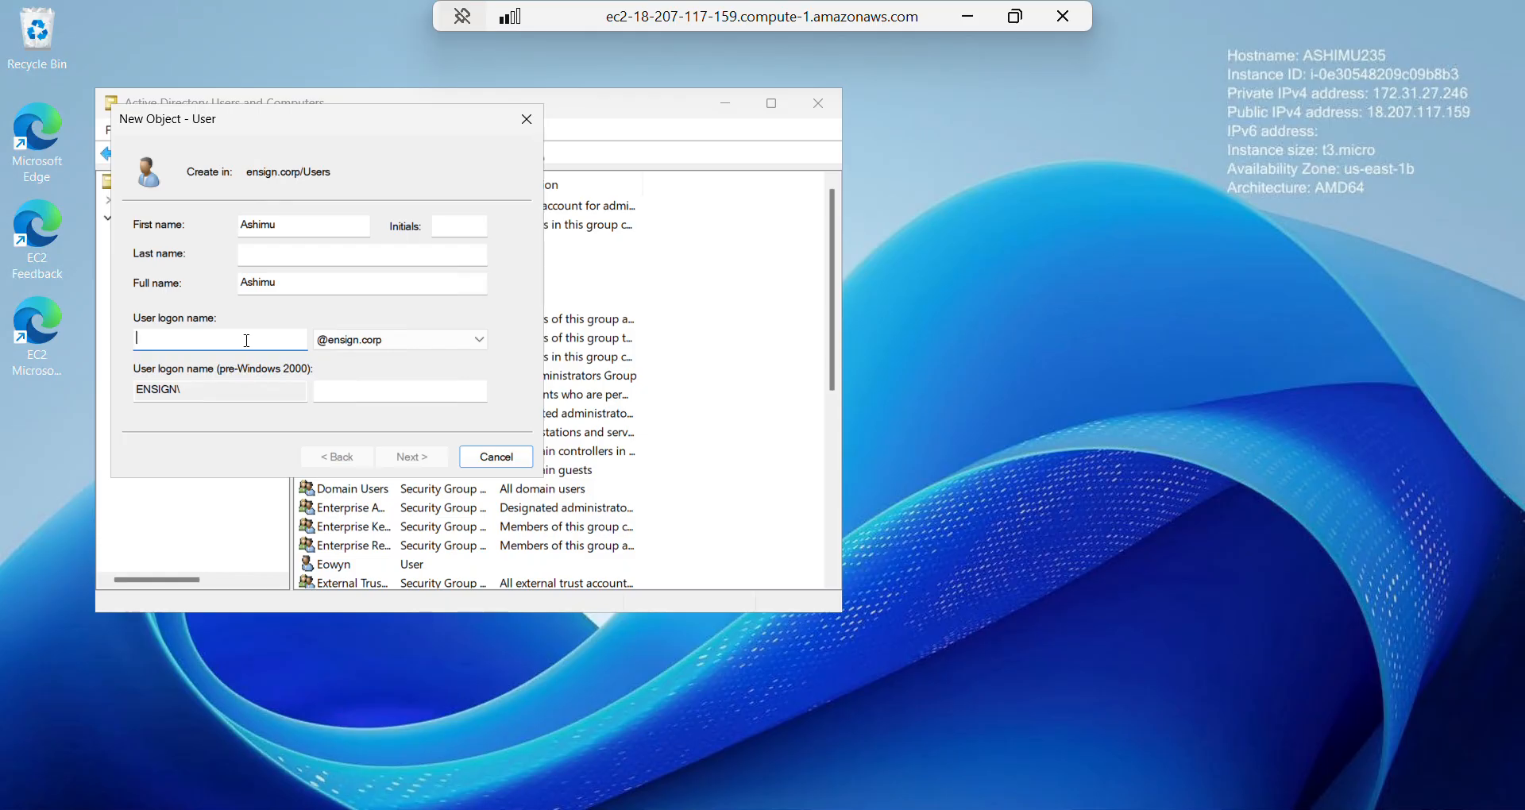
type("as")
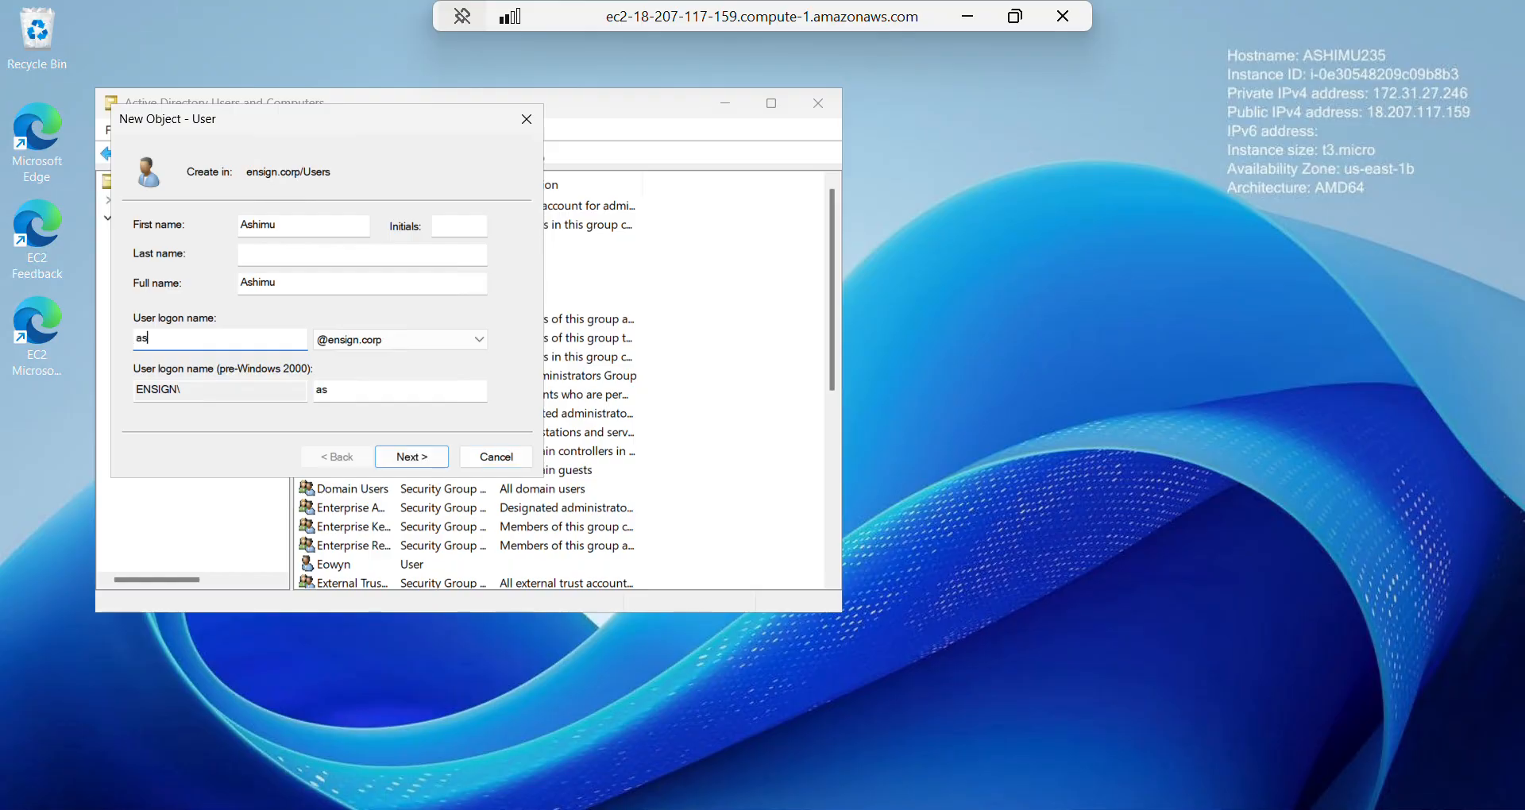
type("himu")
left_click(401, 458)
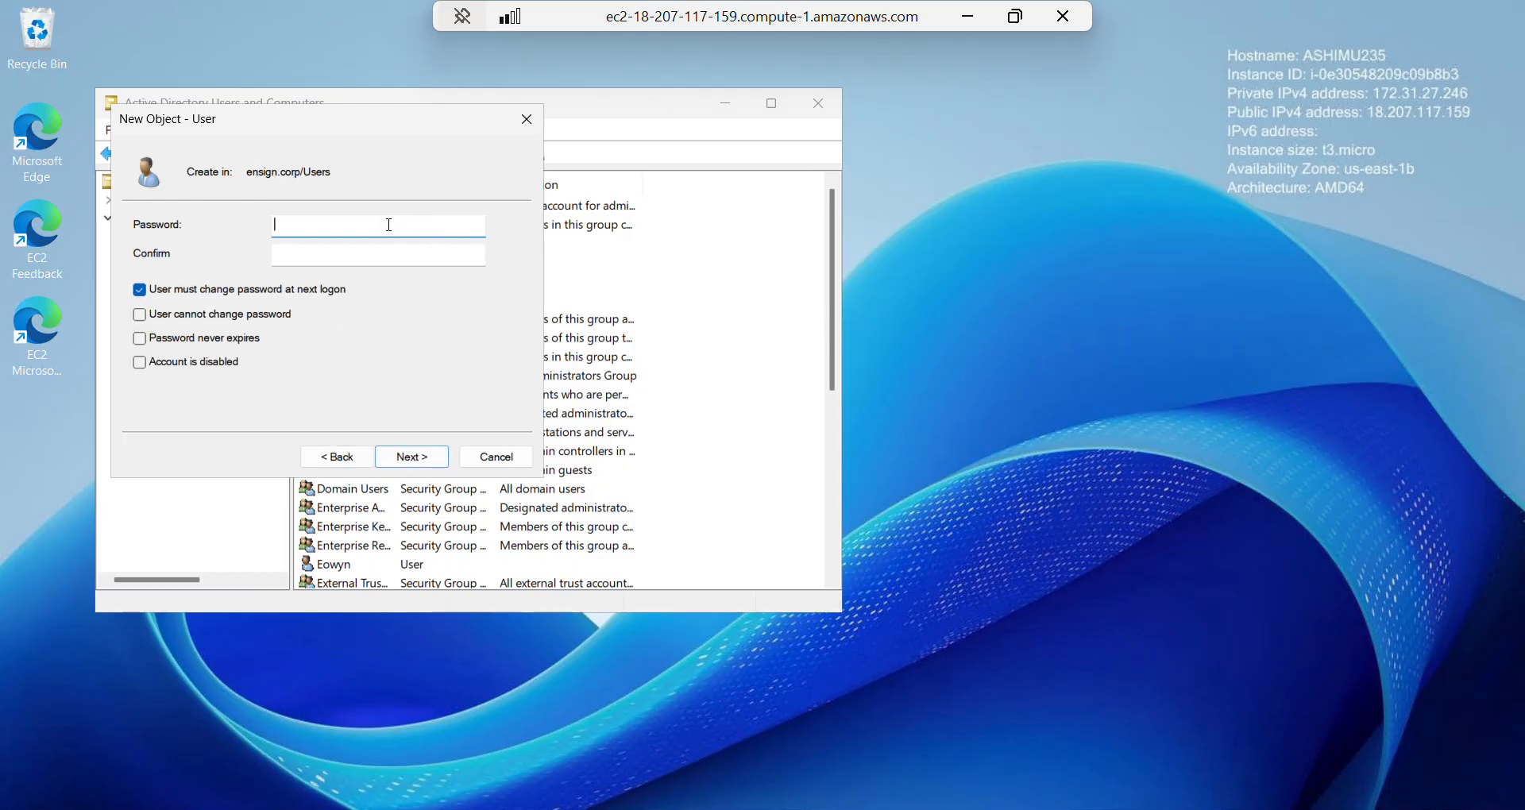
- Enter and confirm the new user's password and finish creating the account
type("••••••")
key("Caps_Lock")
type("••••")
left_click(328, 257)
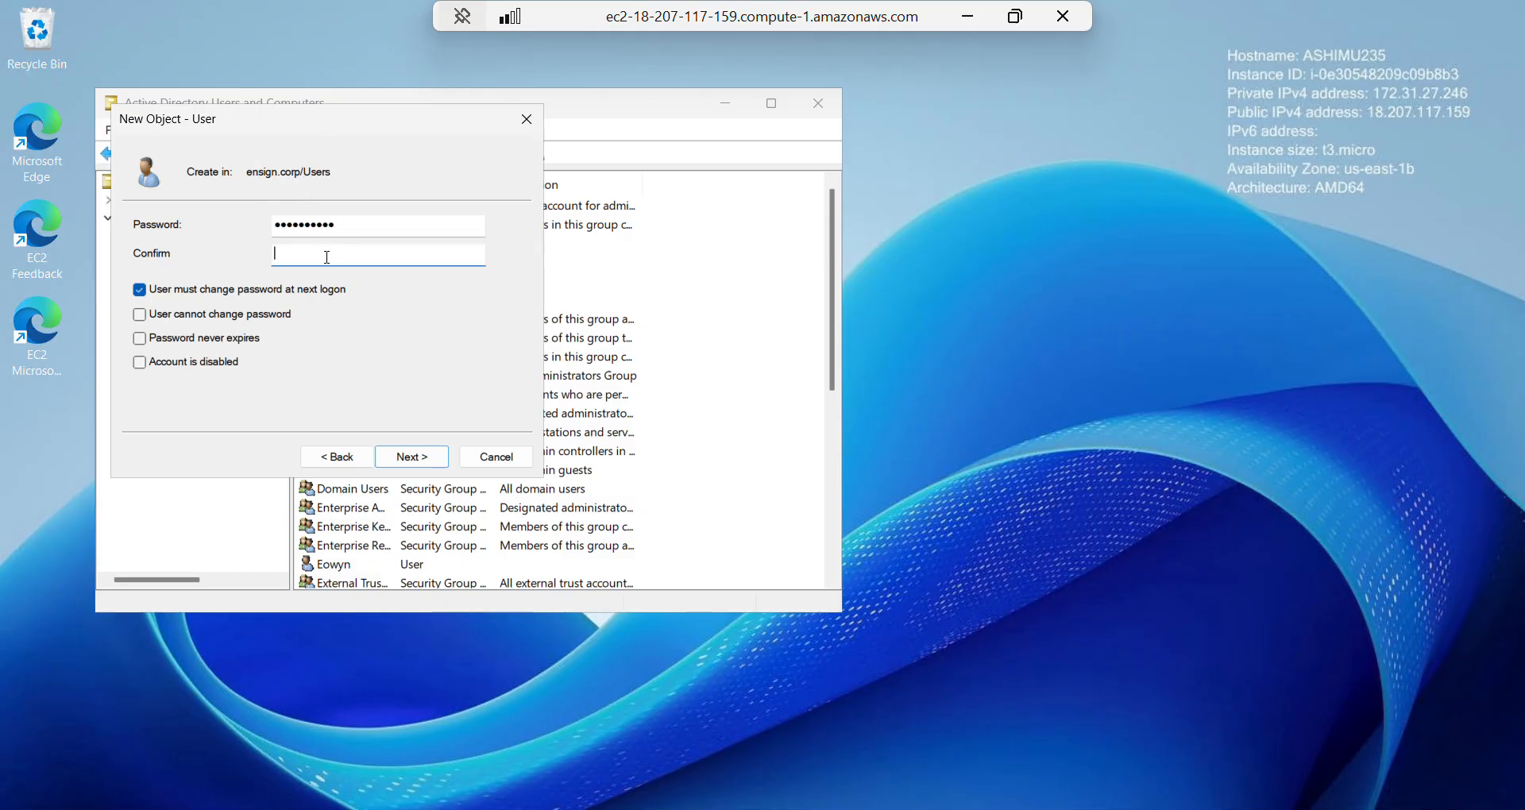
type("••••••••••")
left_click(429, 463)
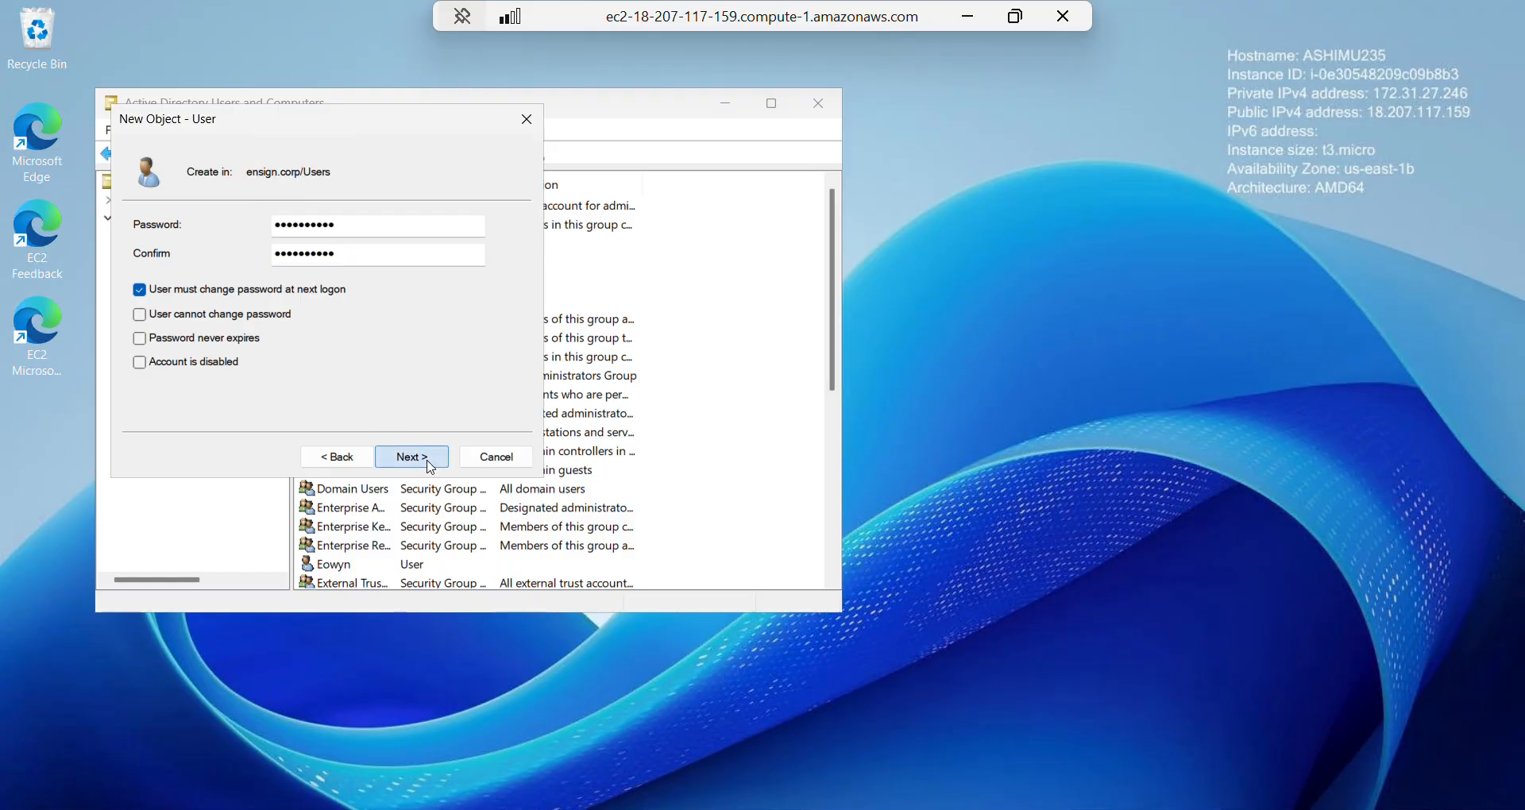
left_click(426, 459)
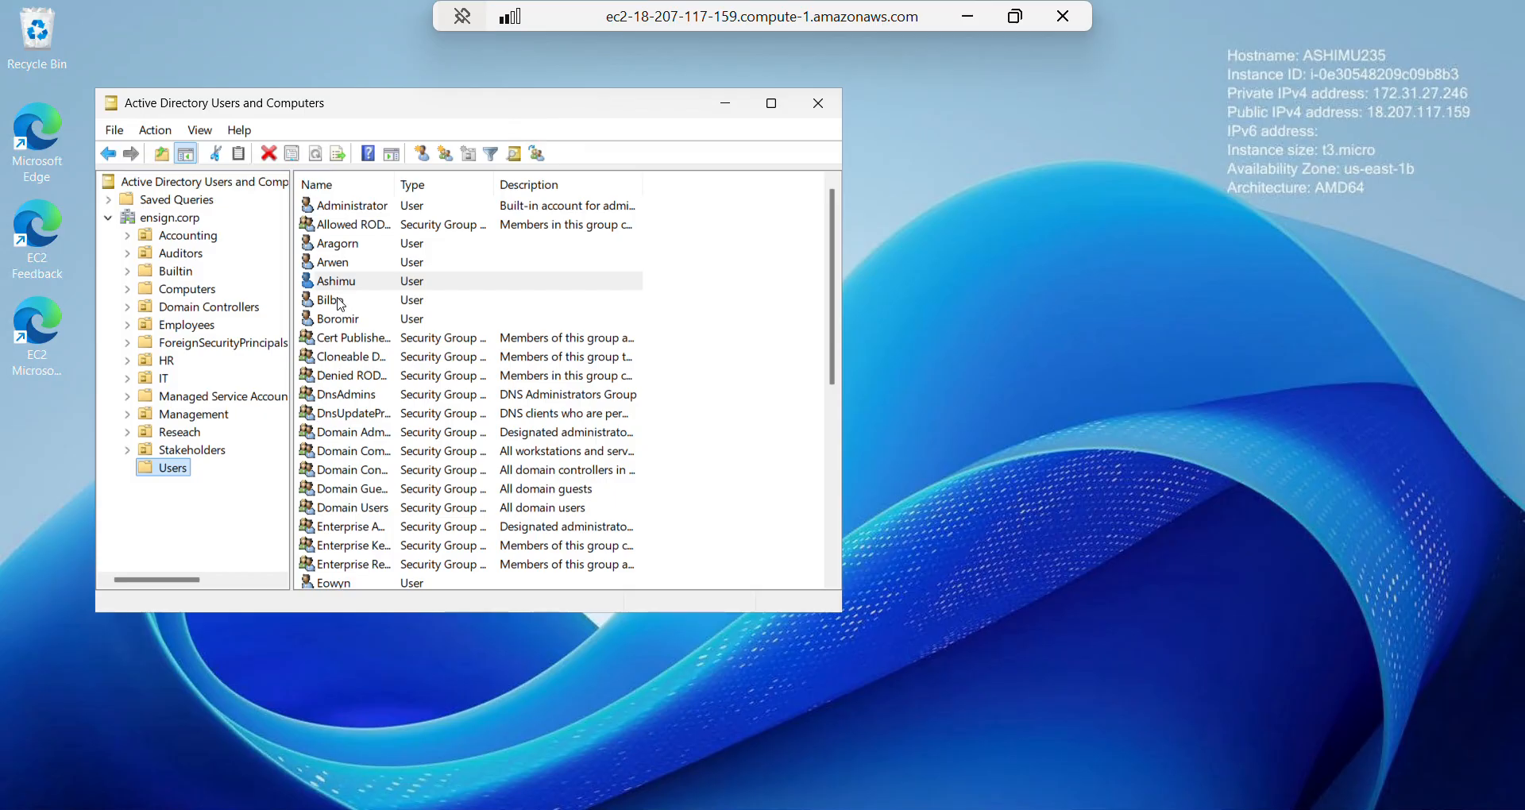
left_click(341, 301)
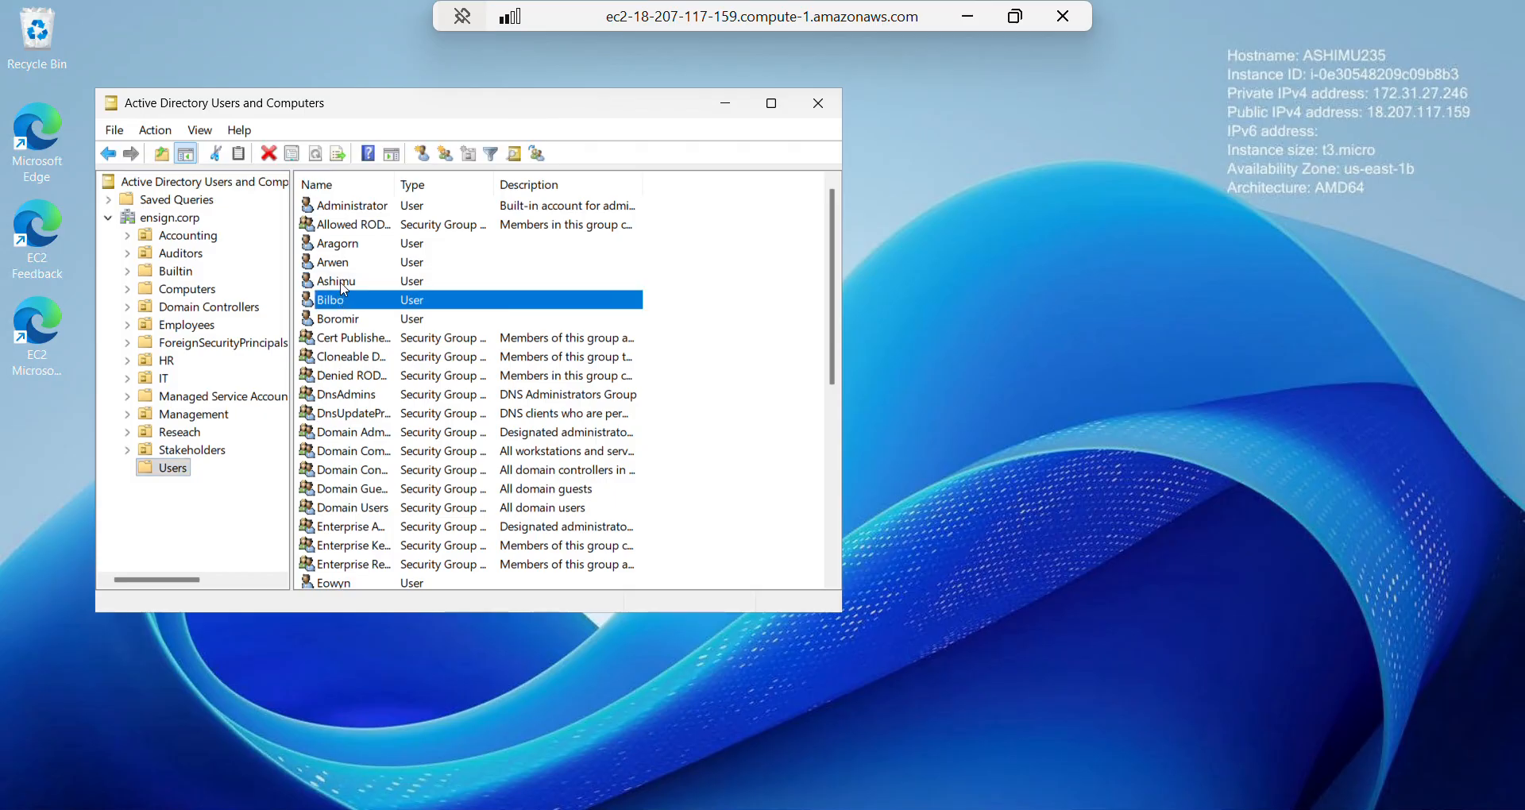
- Delete the newly created user account from the Users container, confirm the deletion, and close Active Directory Users and Computers
left_click(346, 281)
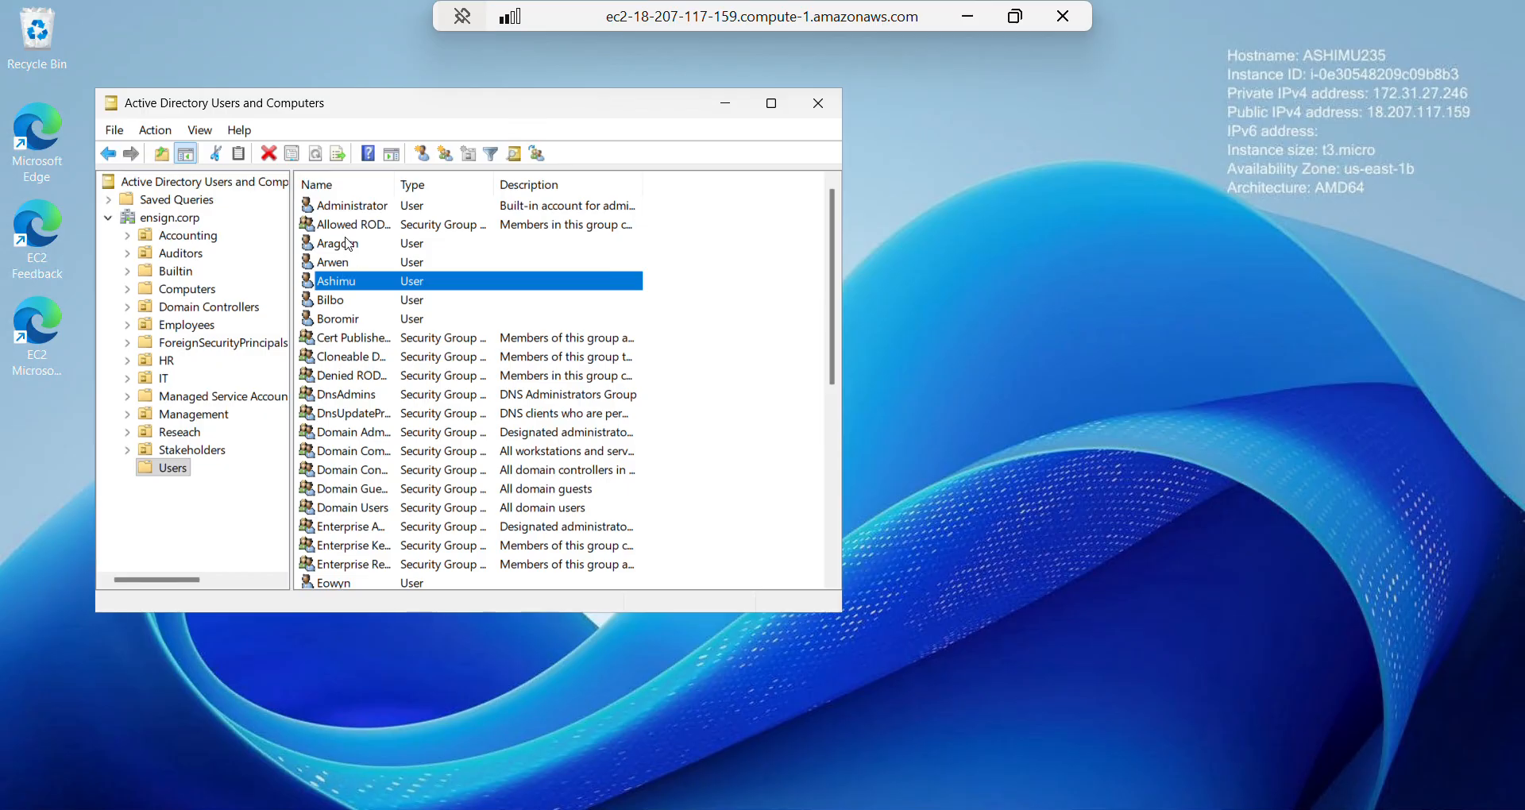
right_click(337, 286)
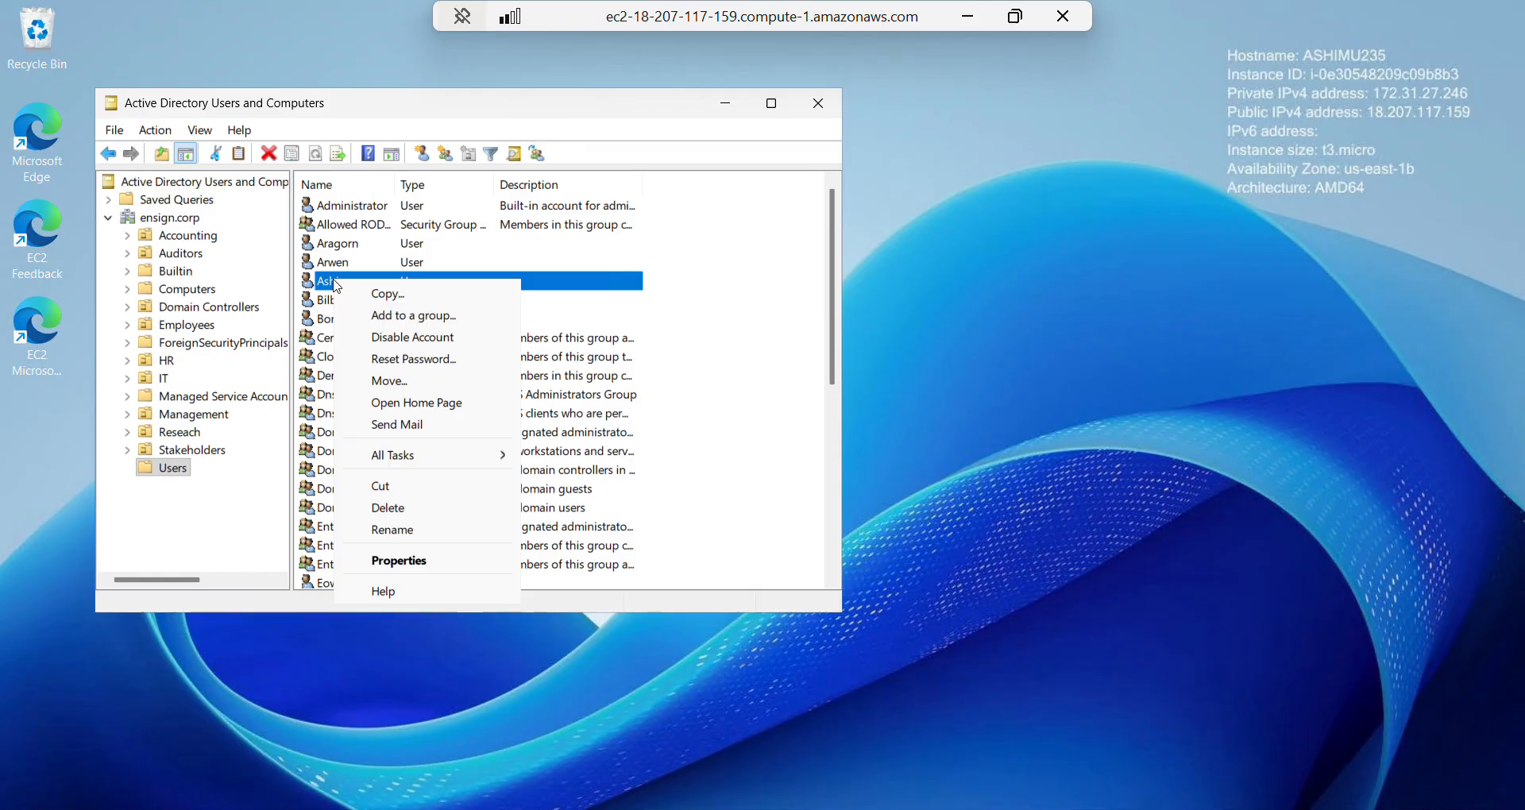
left_click(412, 505)
left_click(828, 558)
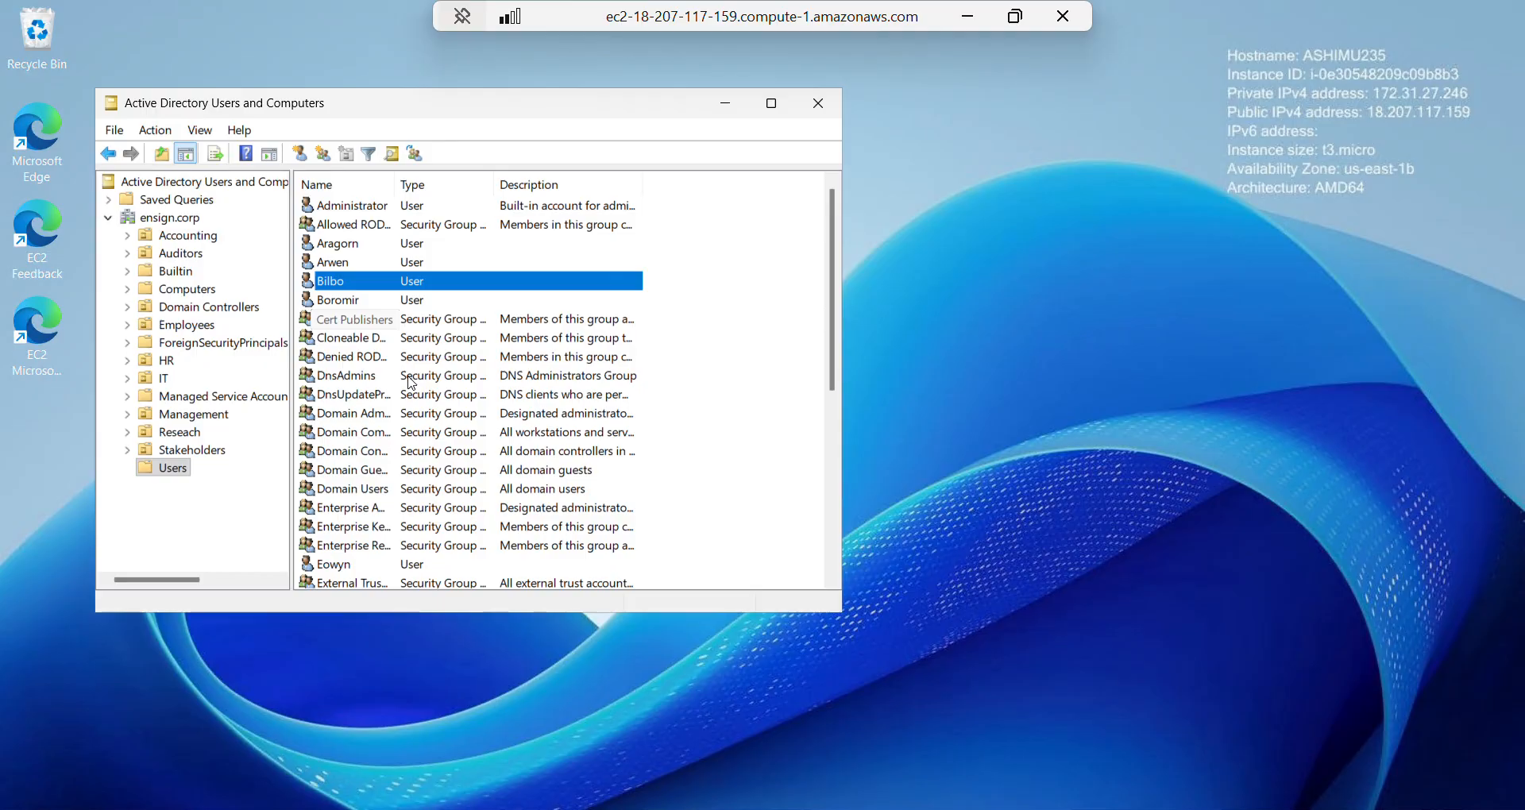
left_click(819, 111)
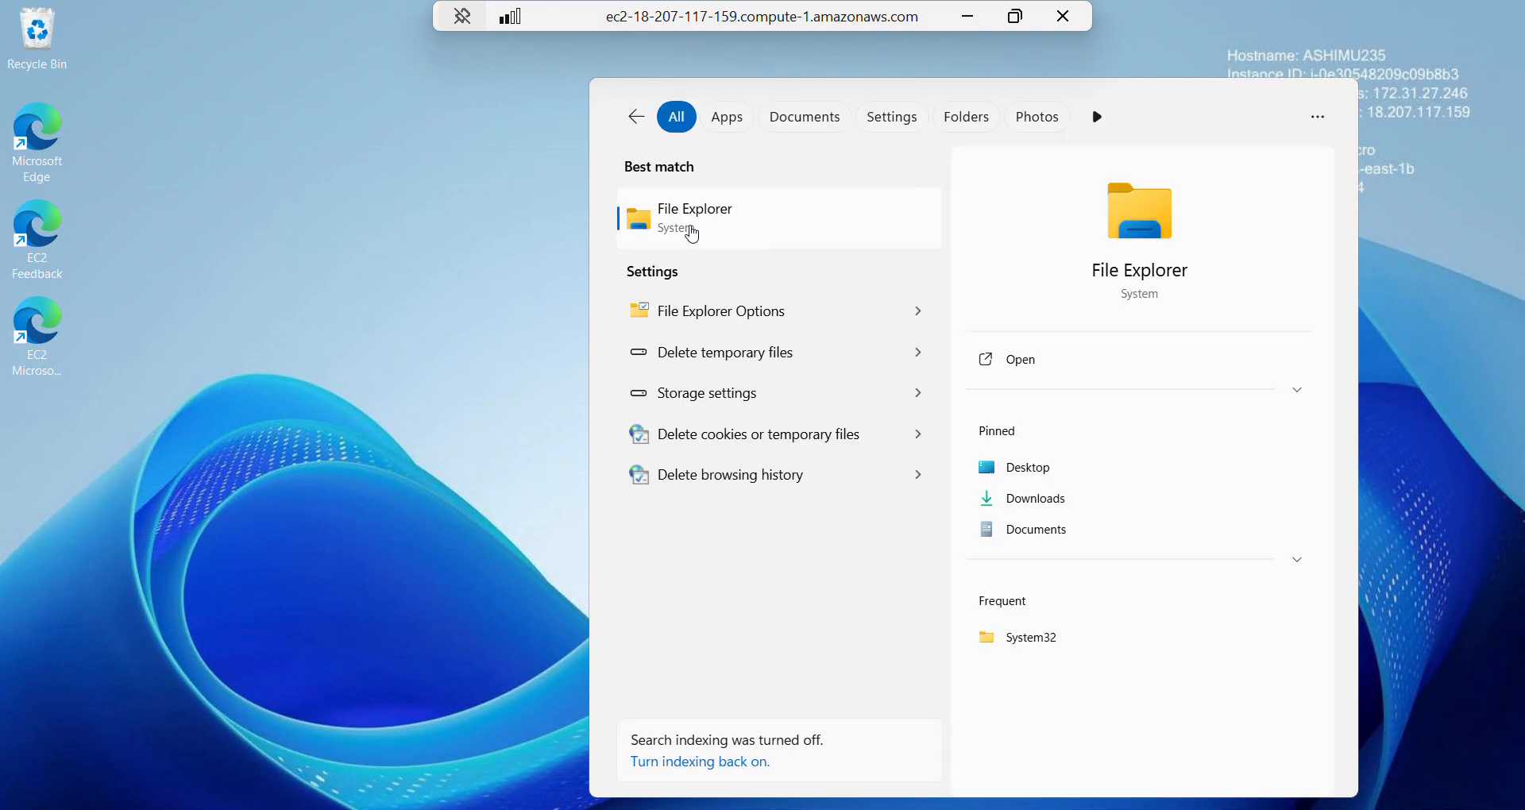
- Open File Explorer on the remote server and browse to the Windows (C:) drive
left_click(692, 230)
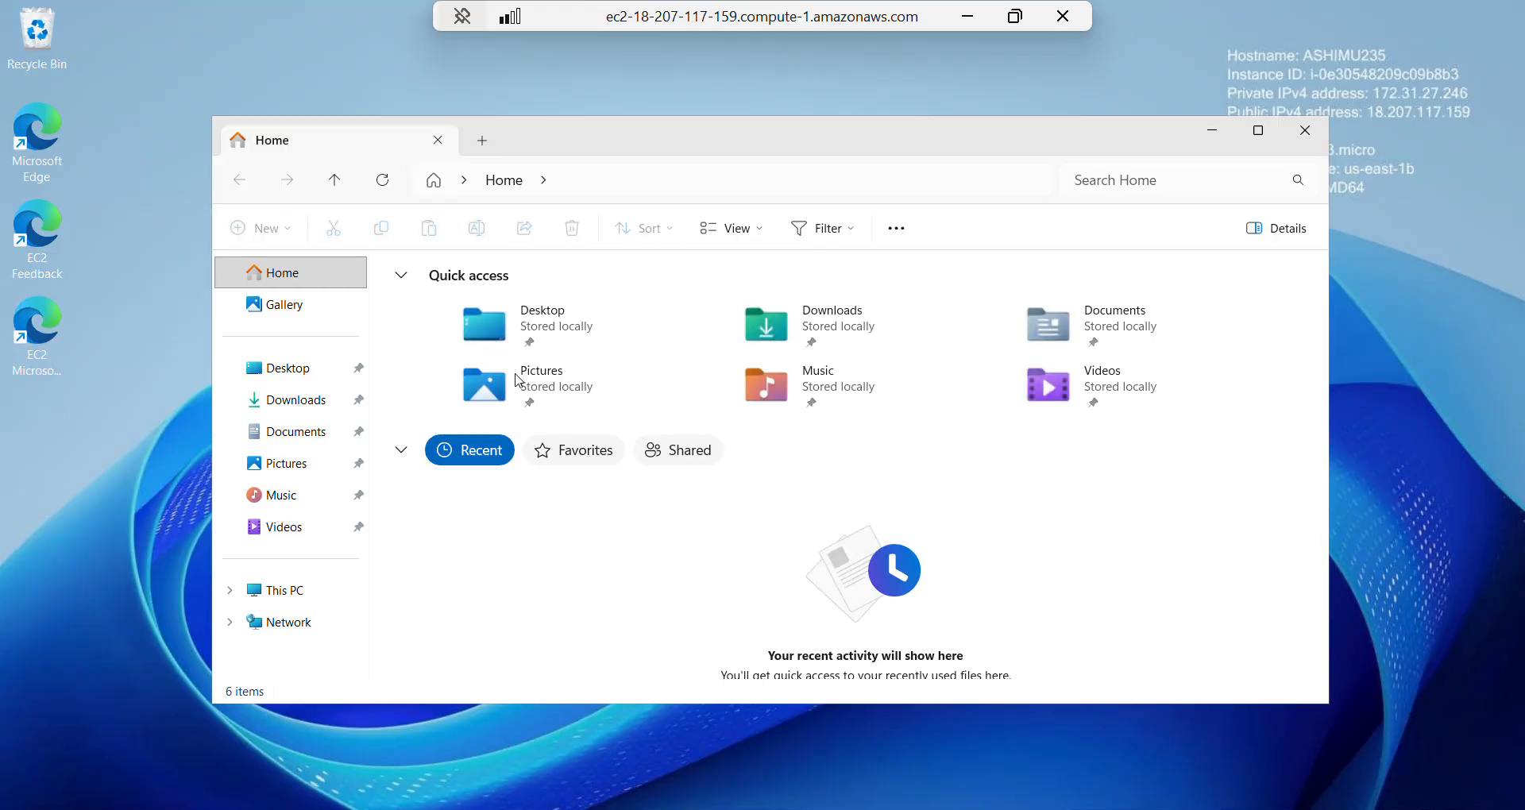
left_click(283, 594)
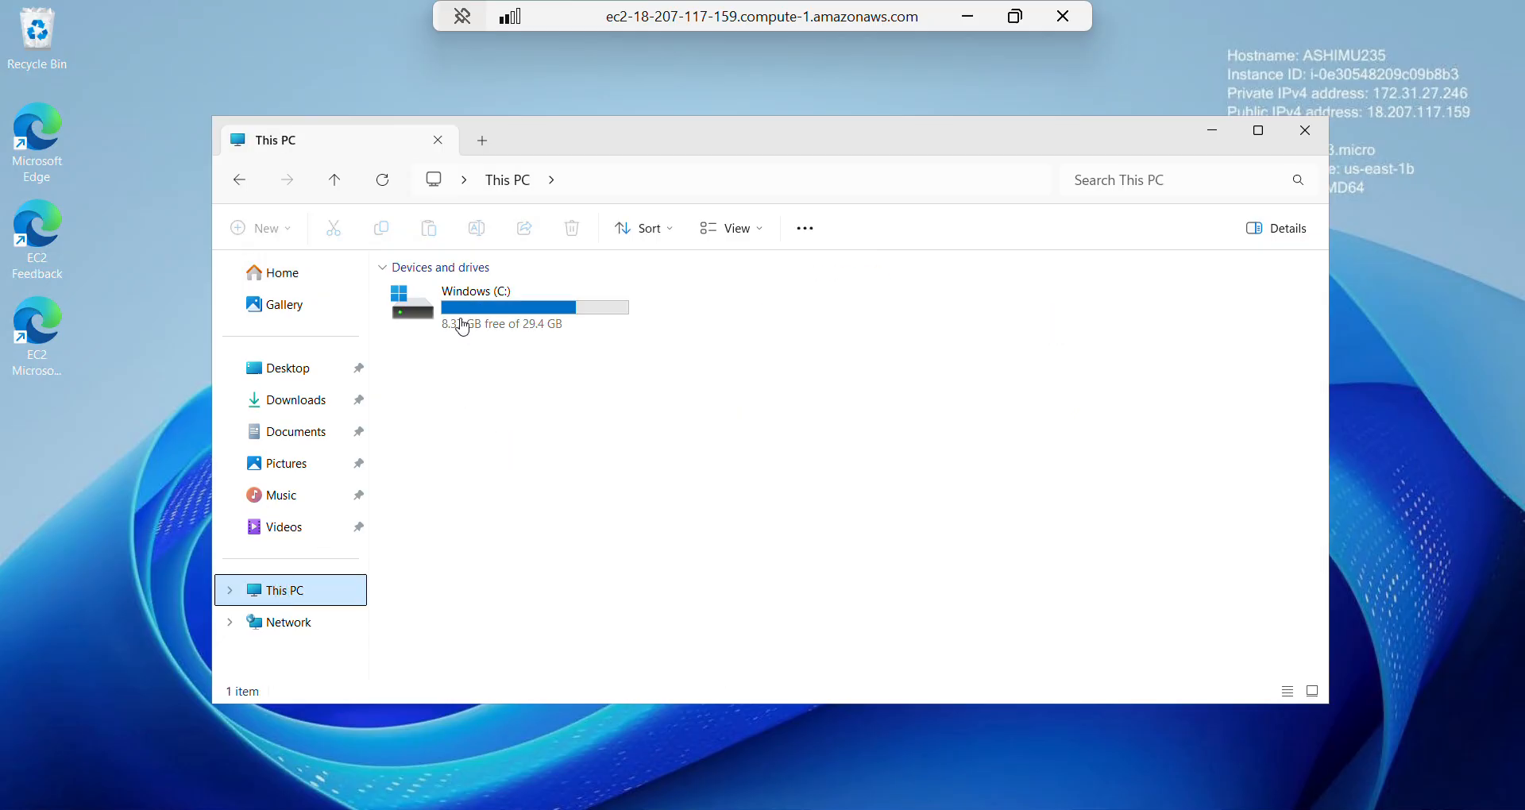
left_click(488, 305)
double_click(488, 305)
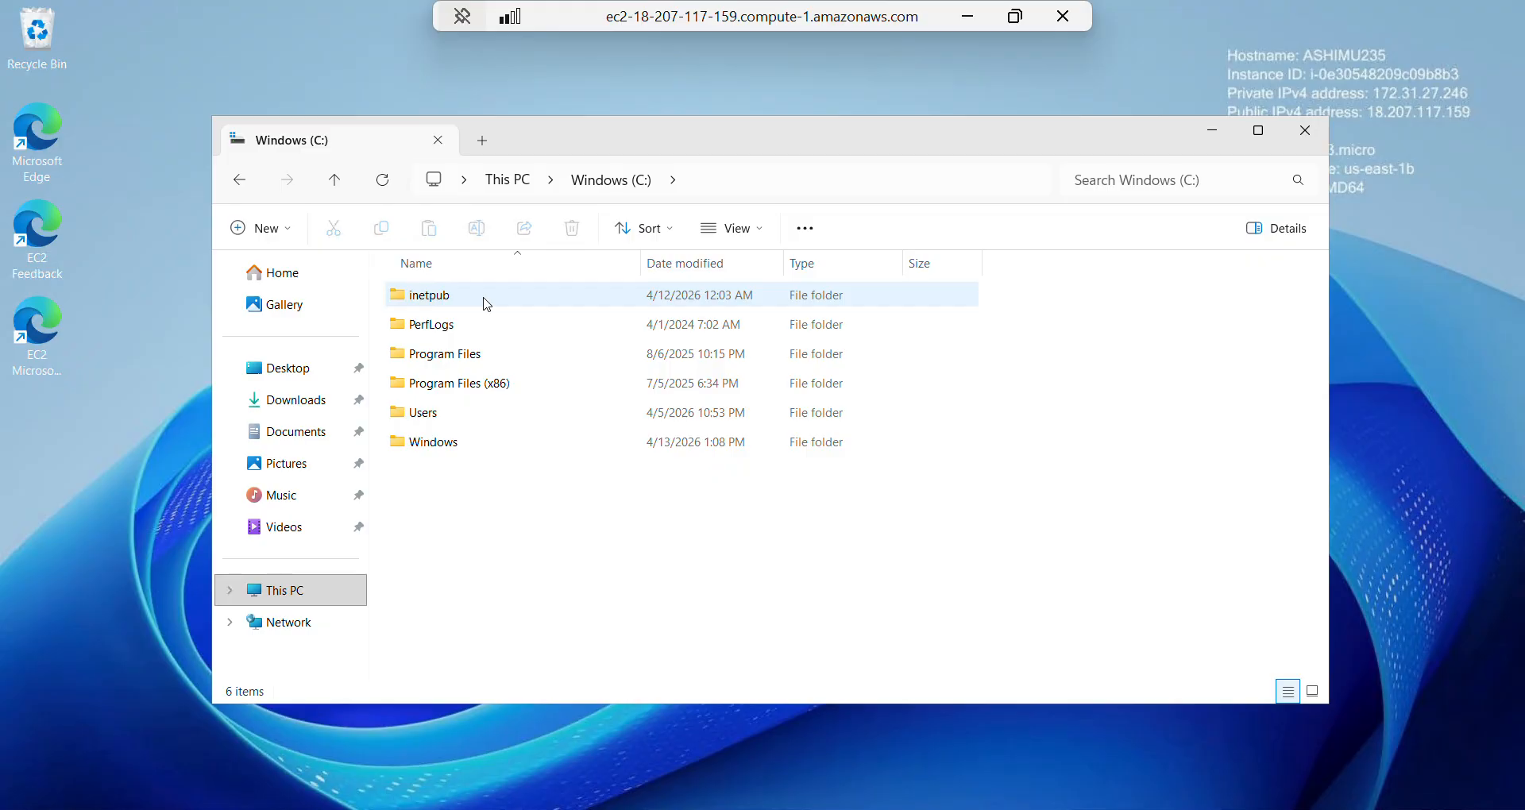
right_click(442, 511)
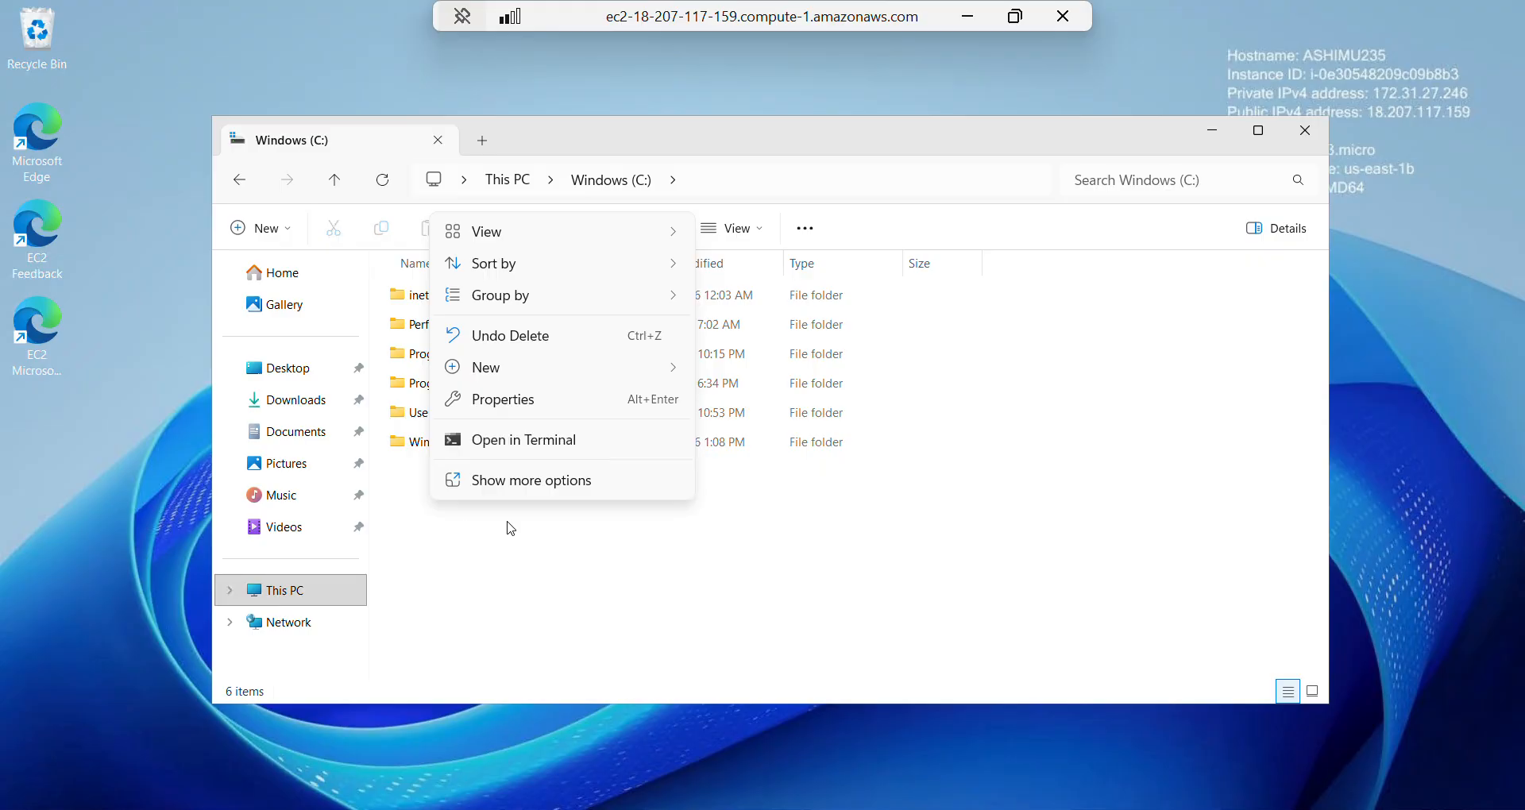
mouse_move(506, 369)
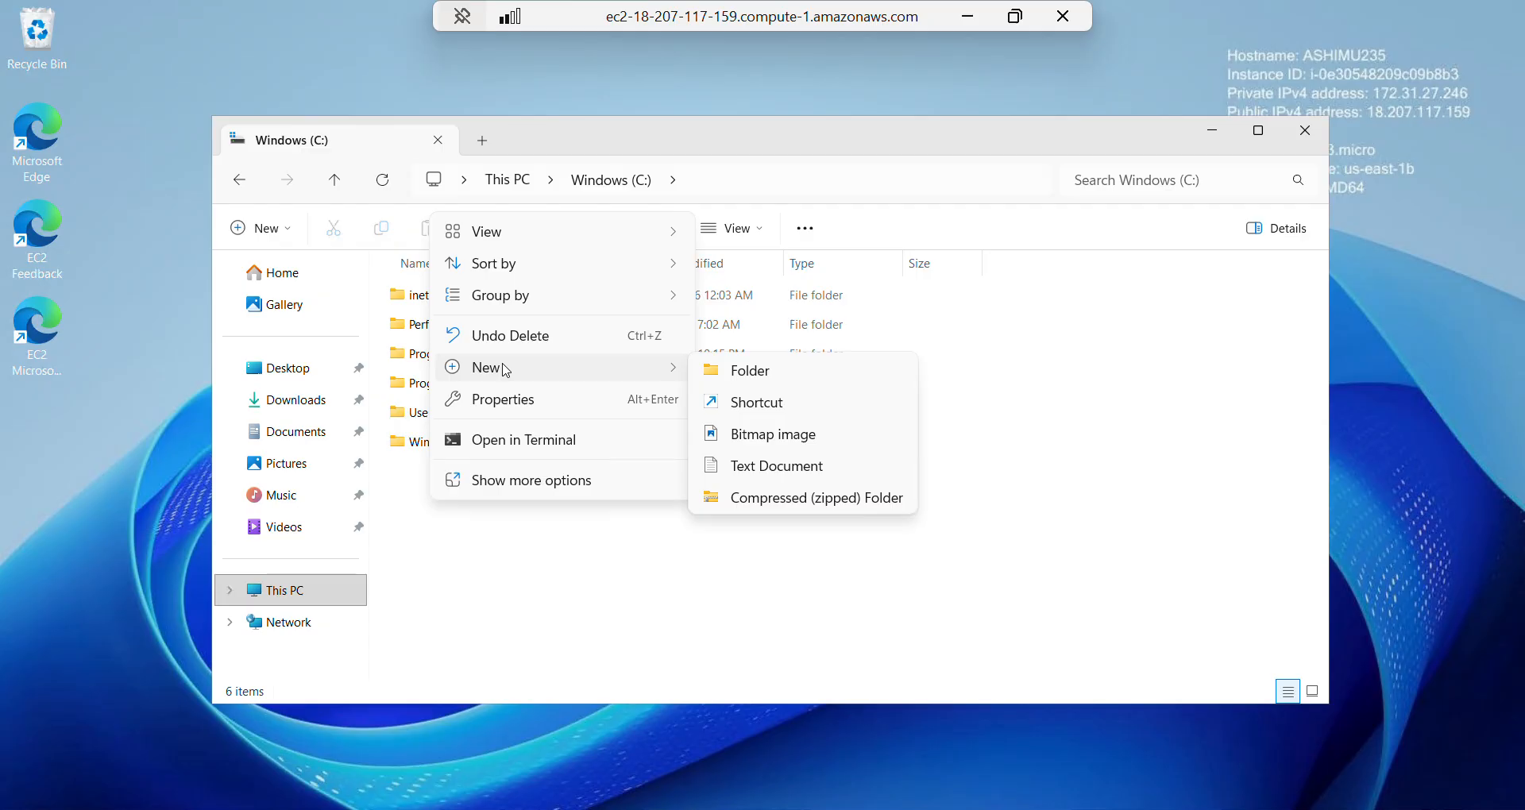
left_click(633, 563)
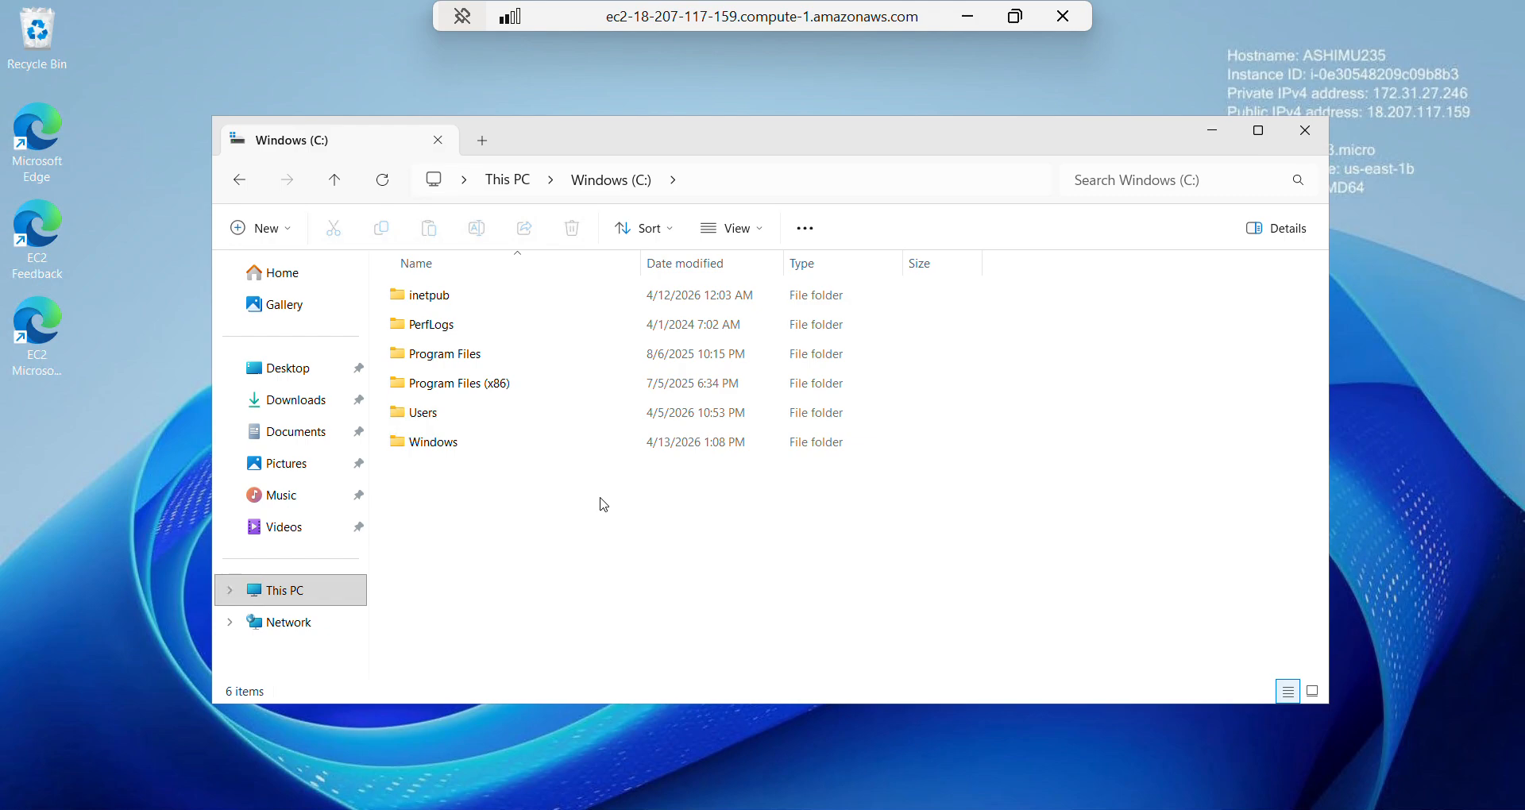
- Create a new folder named Middle Earth in the root of the C: drive
left_click(253, 232)
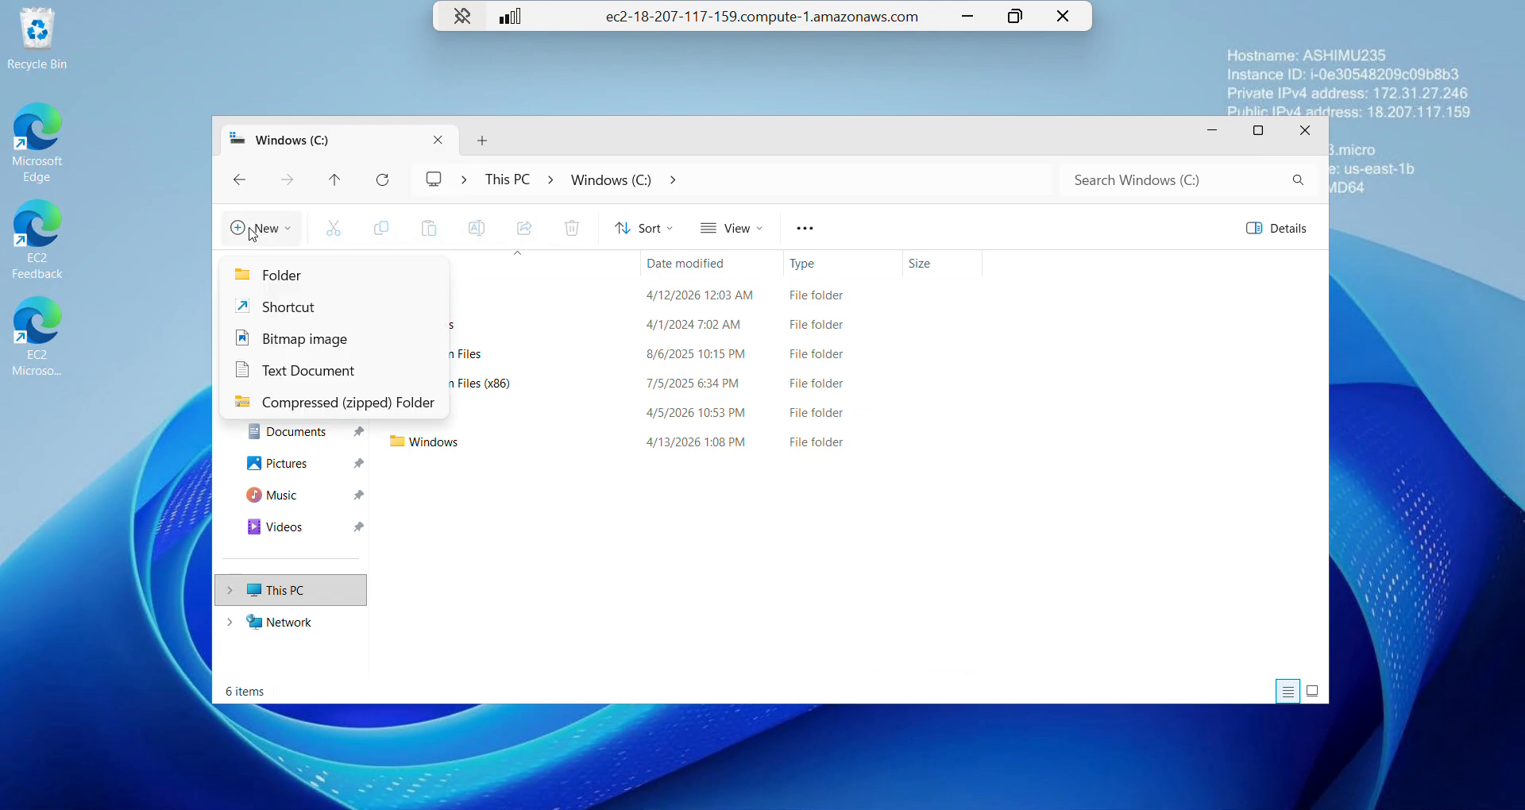
left_click(291, 275)
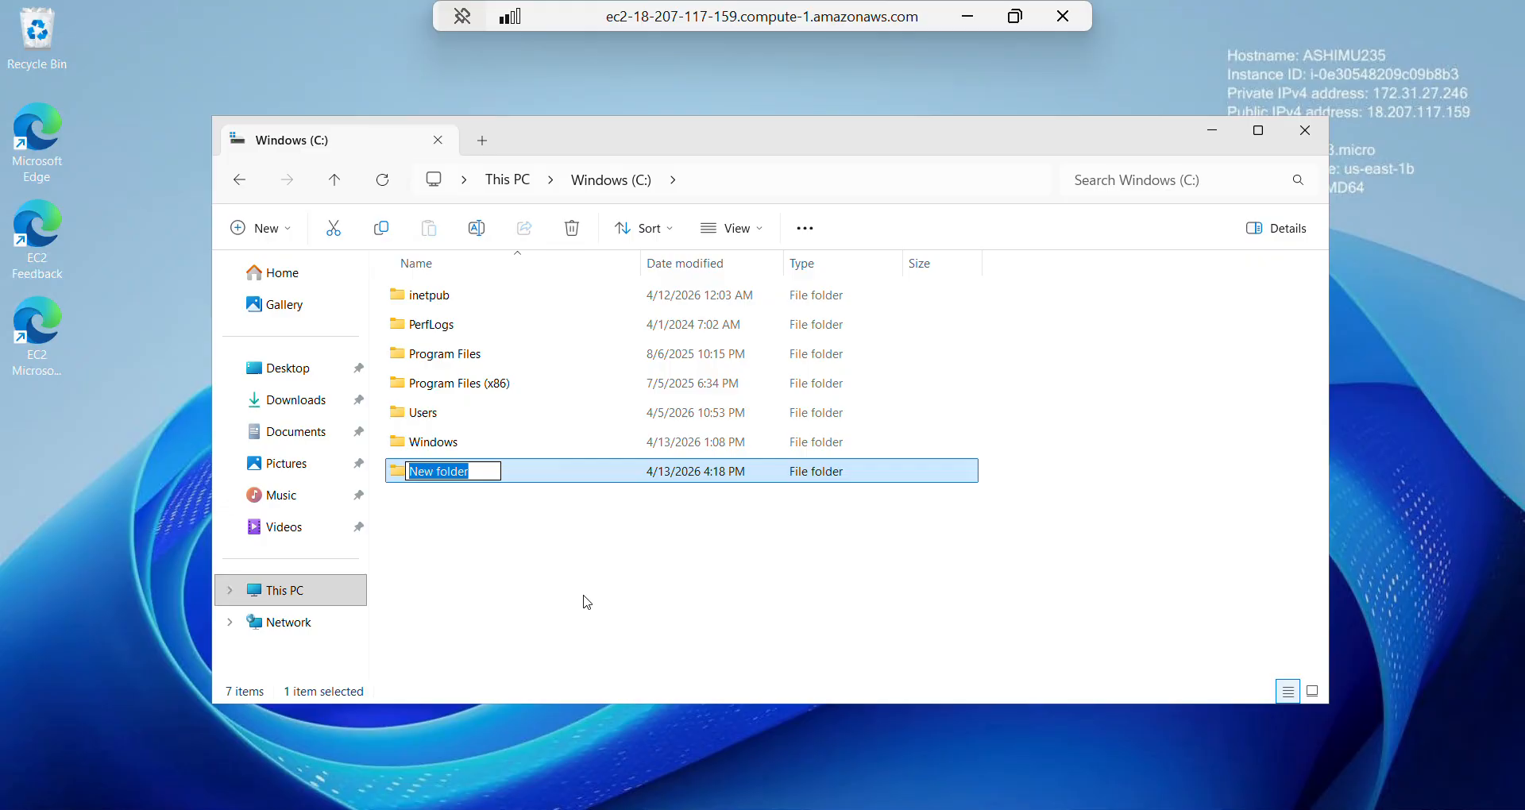
type("MI")
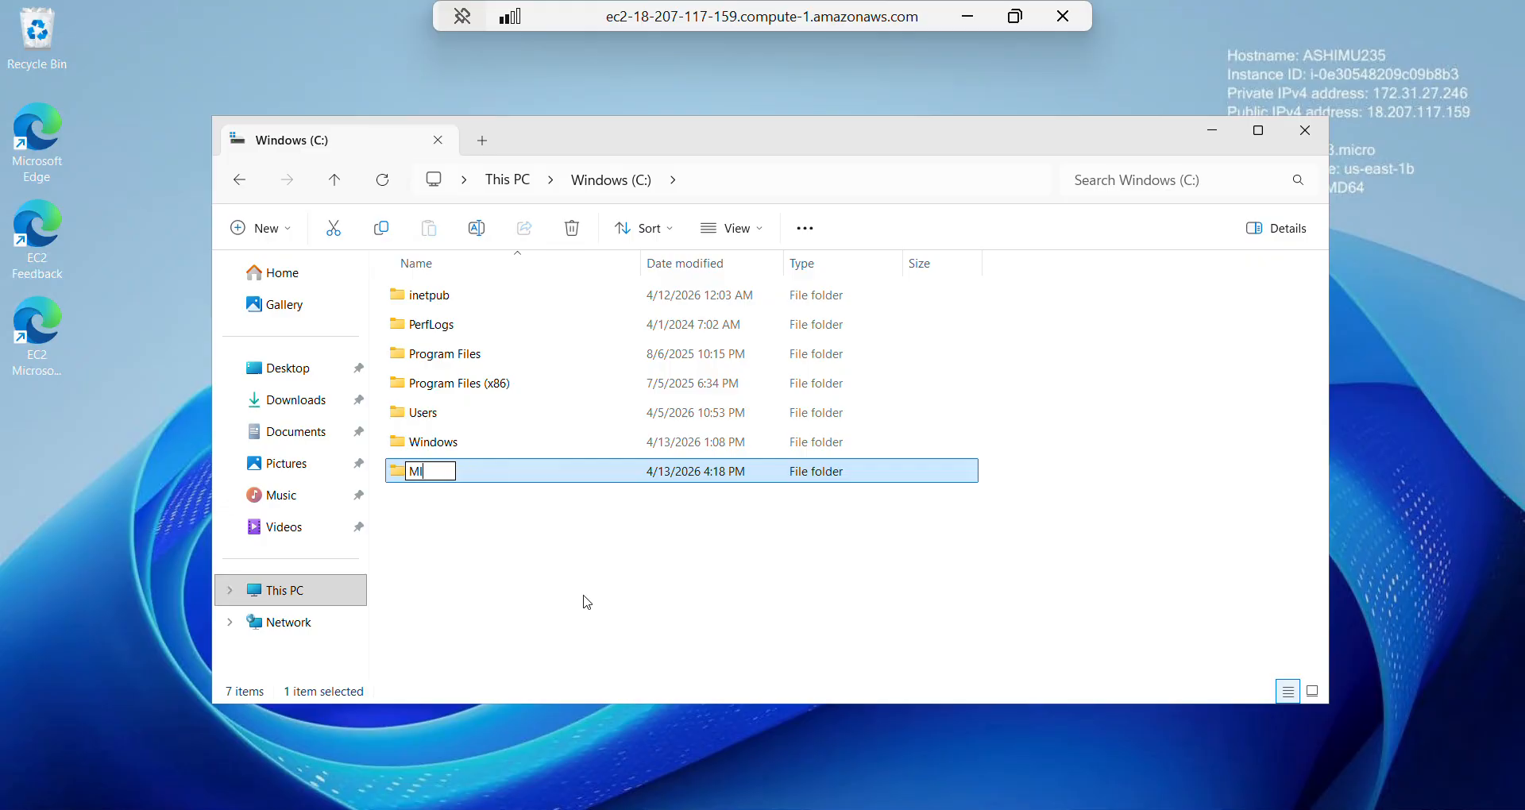
key("BackSpace")
type("iddle EART")
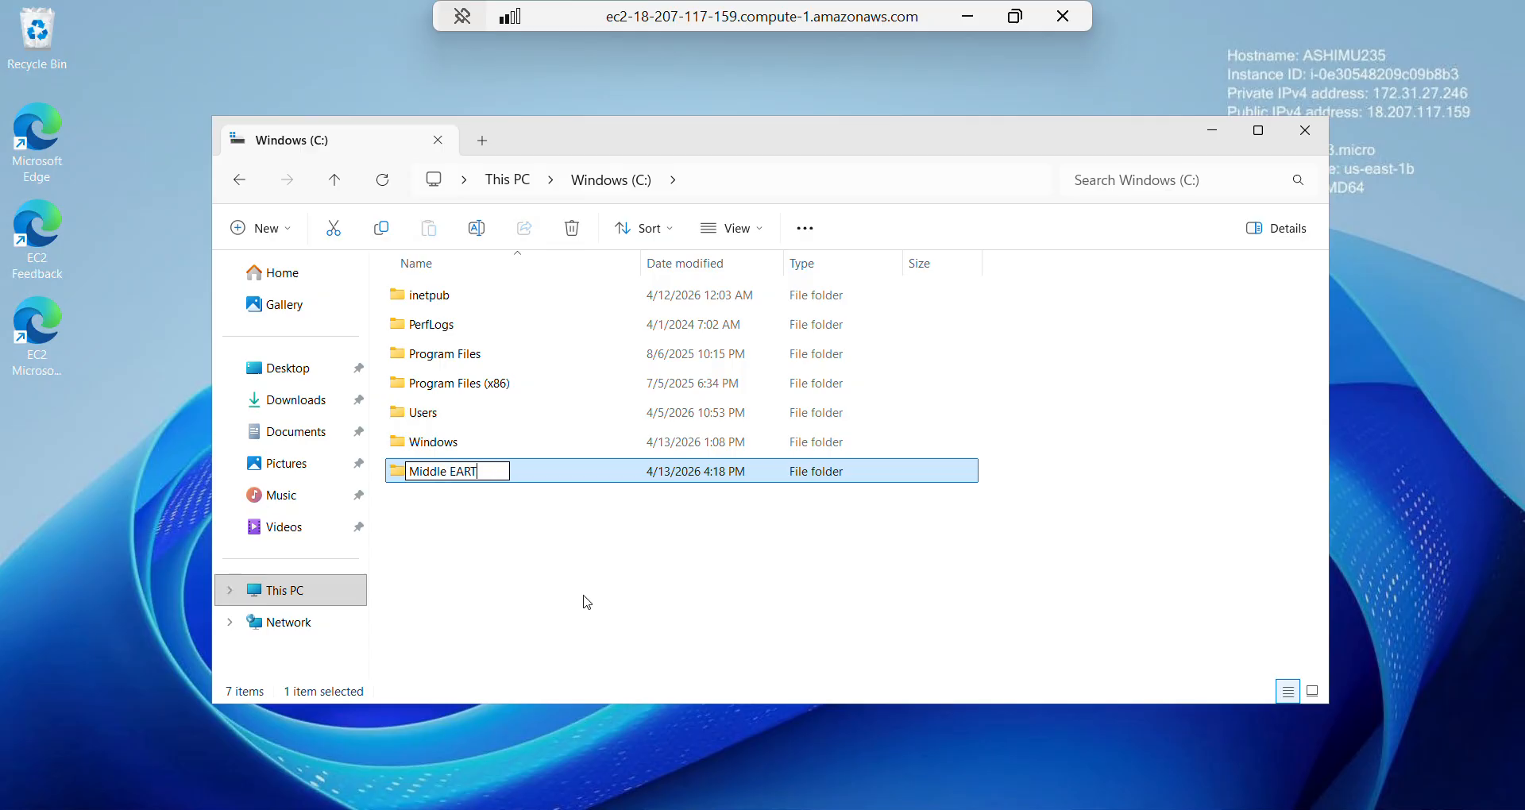
key("BackSpace")
key("BackSpace")
key("BackSpace")
type("arth")
key("Return")
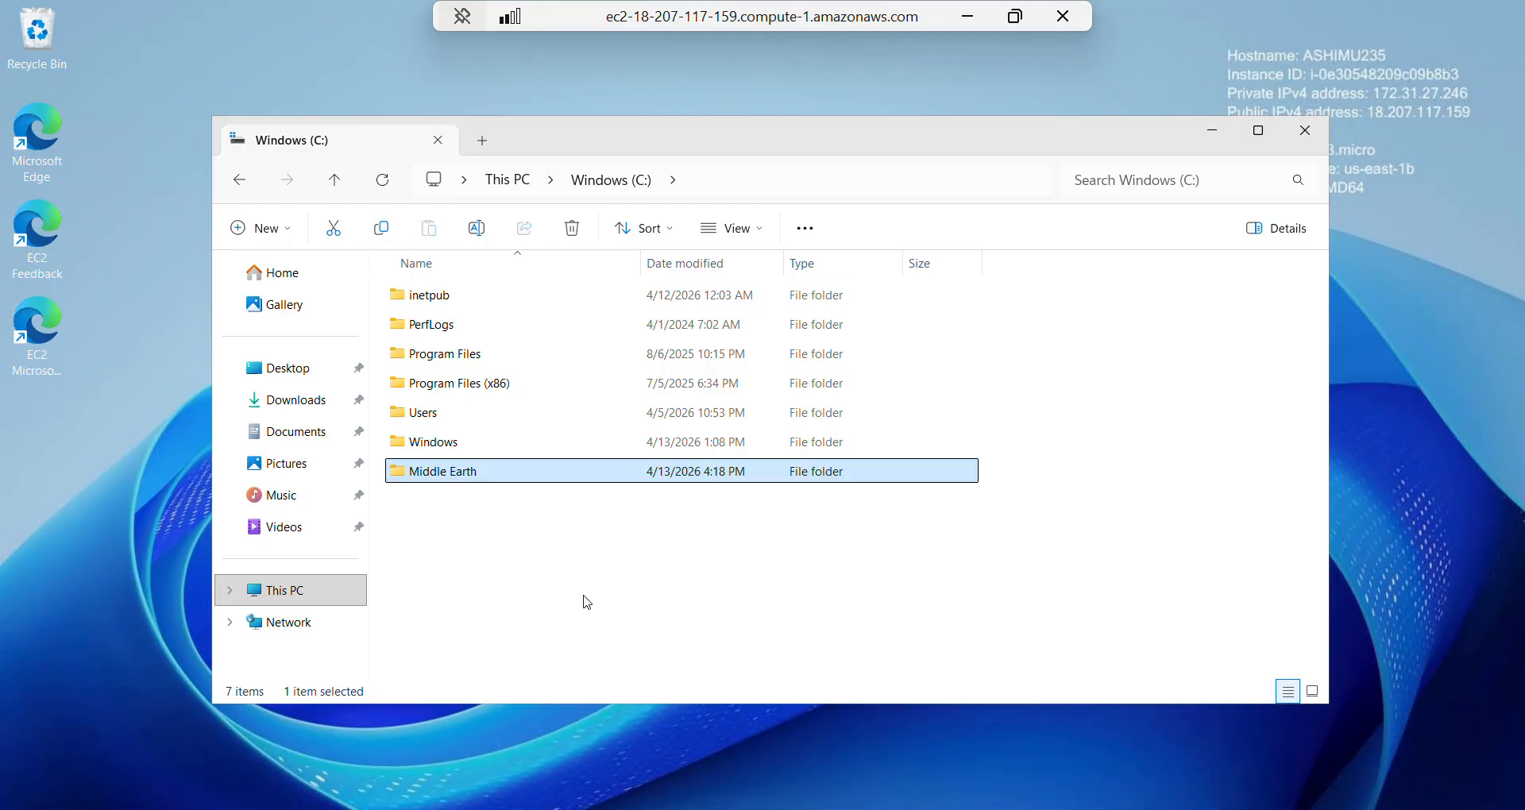
- Open the Middle Earth folder and create a subfolder named Employees in it
double_click(473, 481)
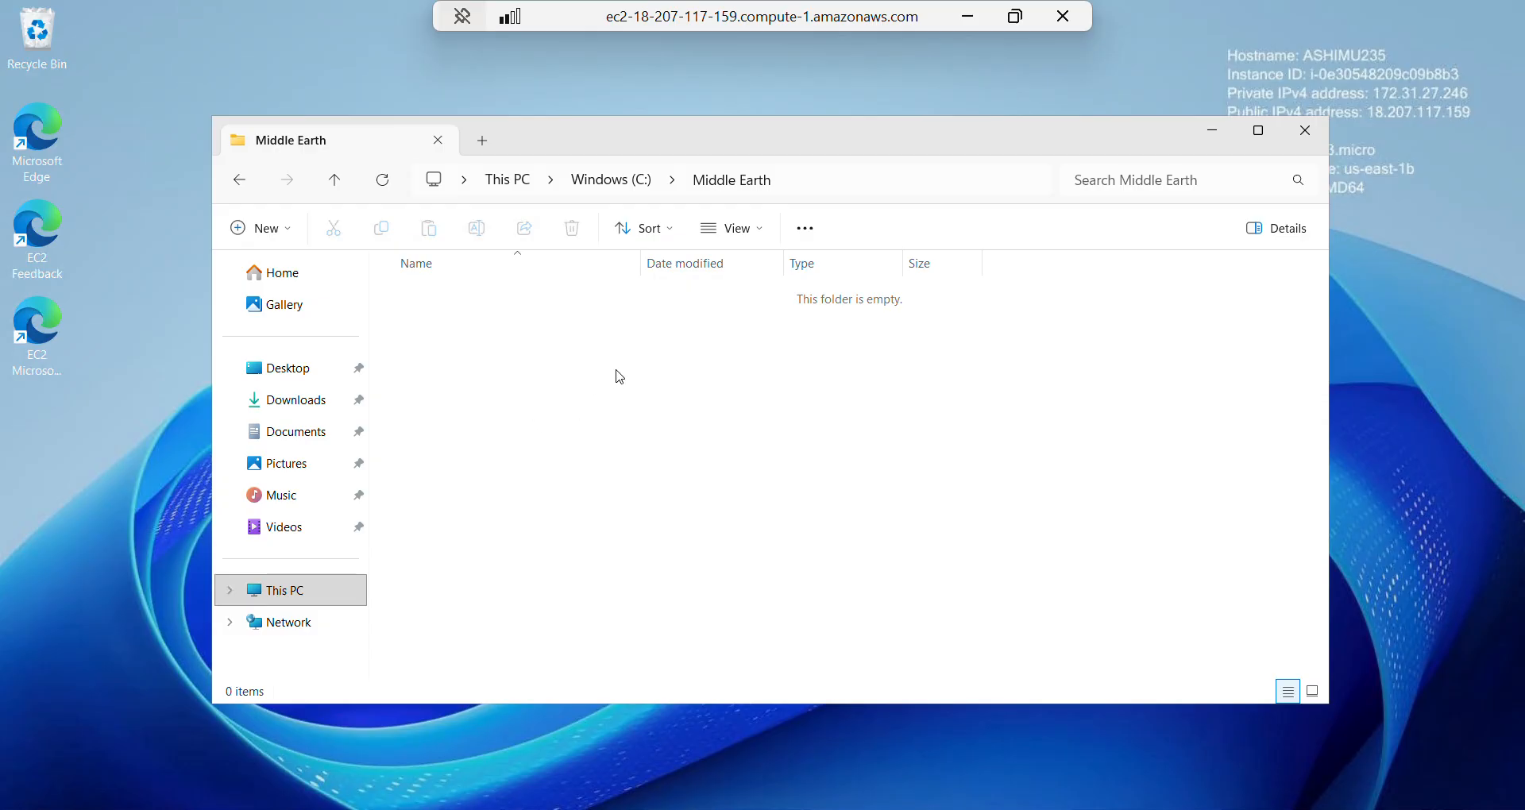
left_click(269, 239)
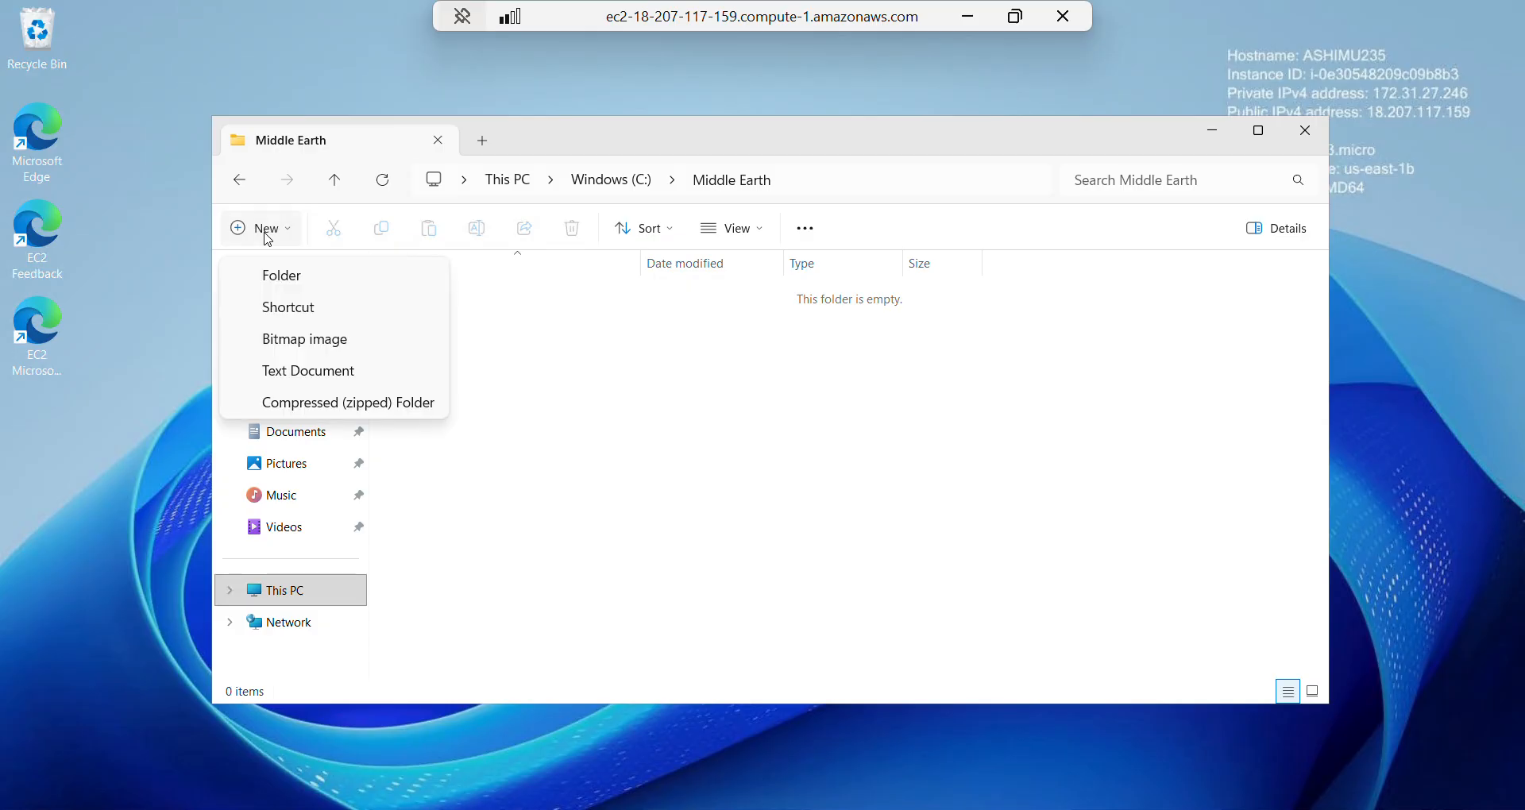
left_click(289, 278)
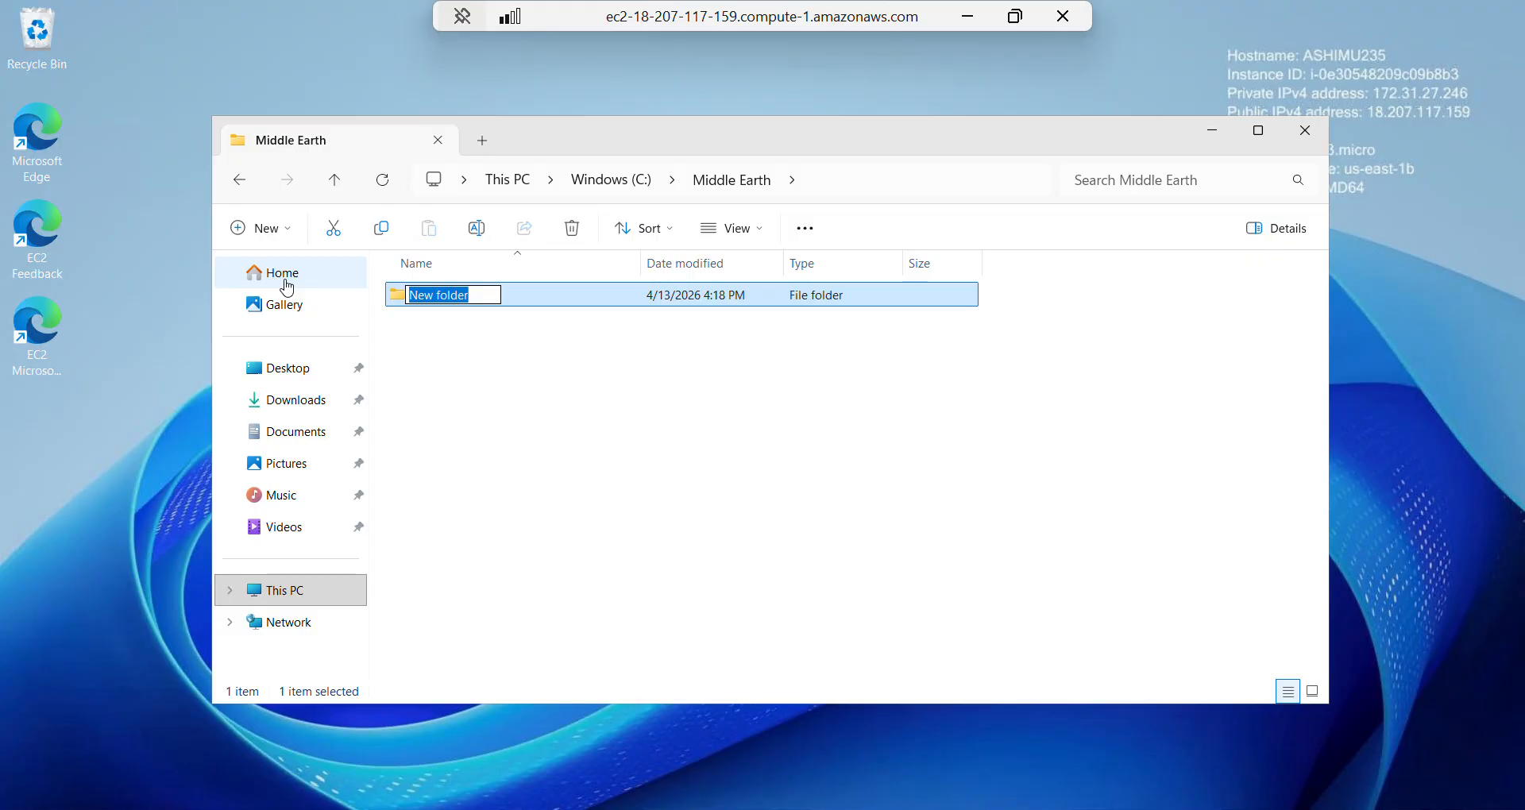
type("E")
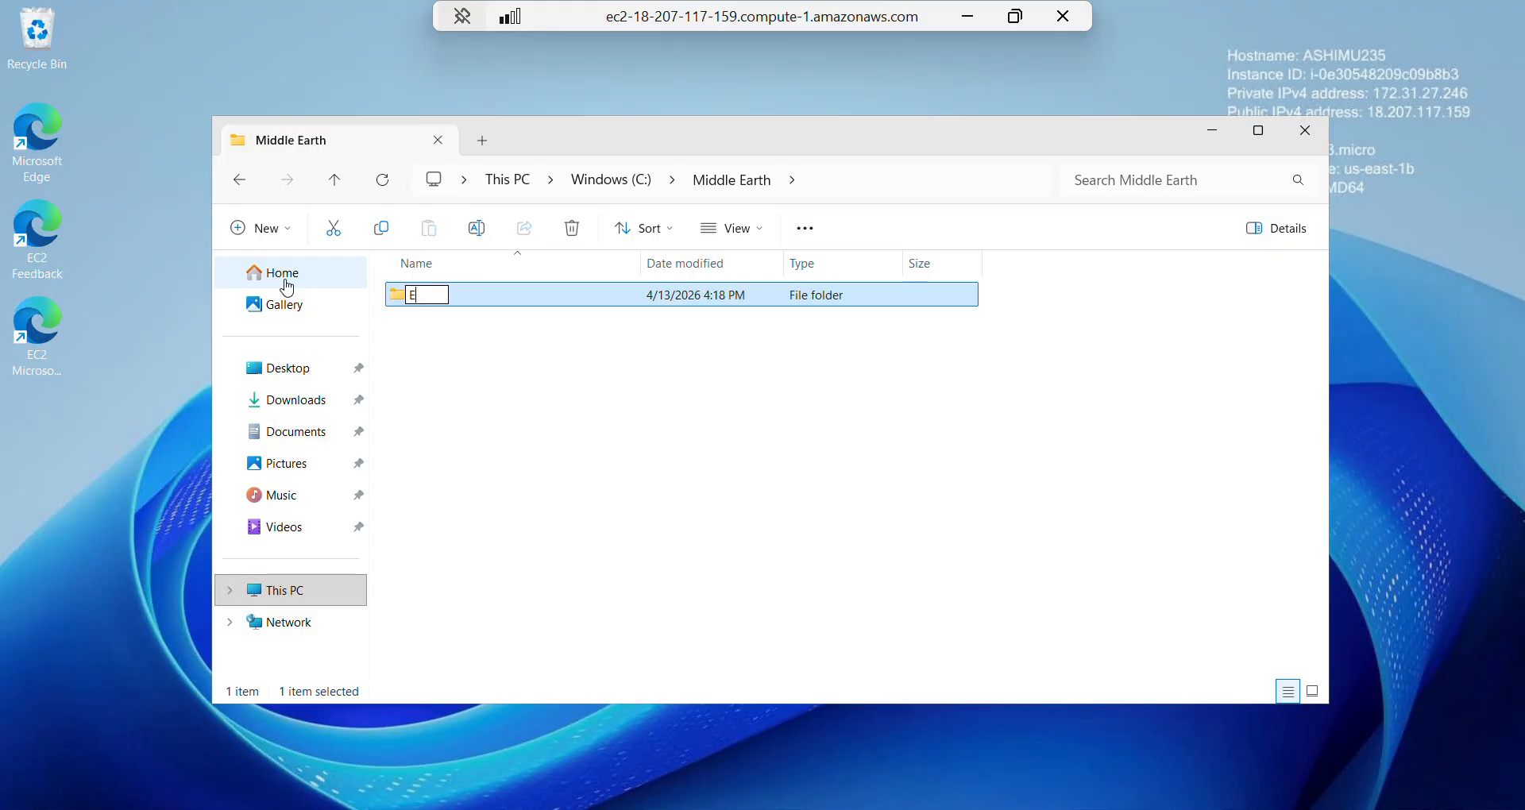
type("mployee")
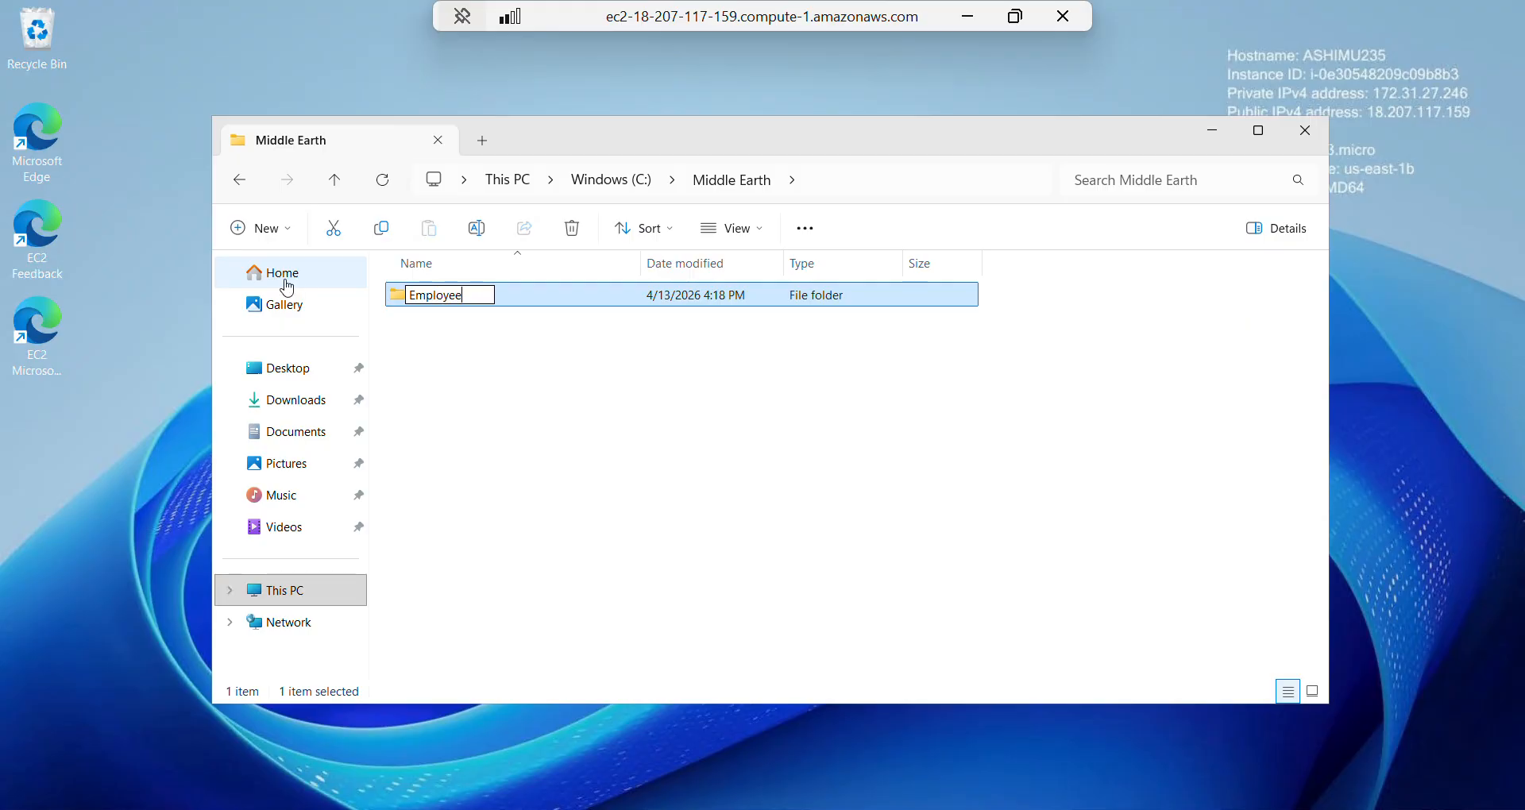
type("s")
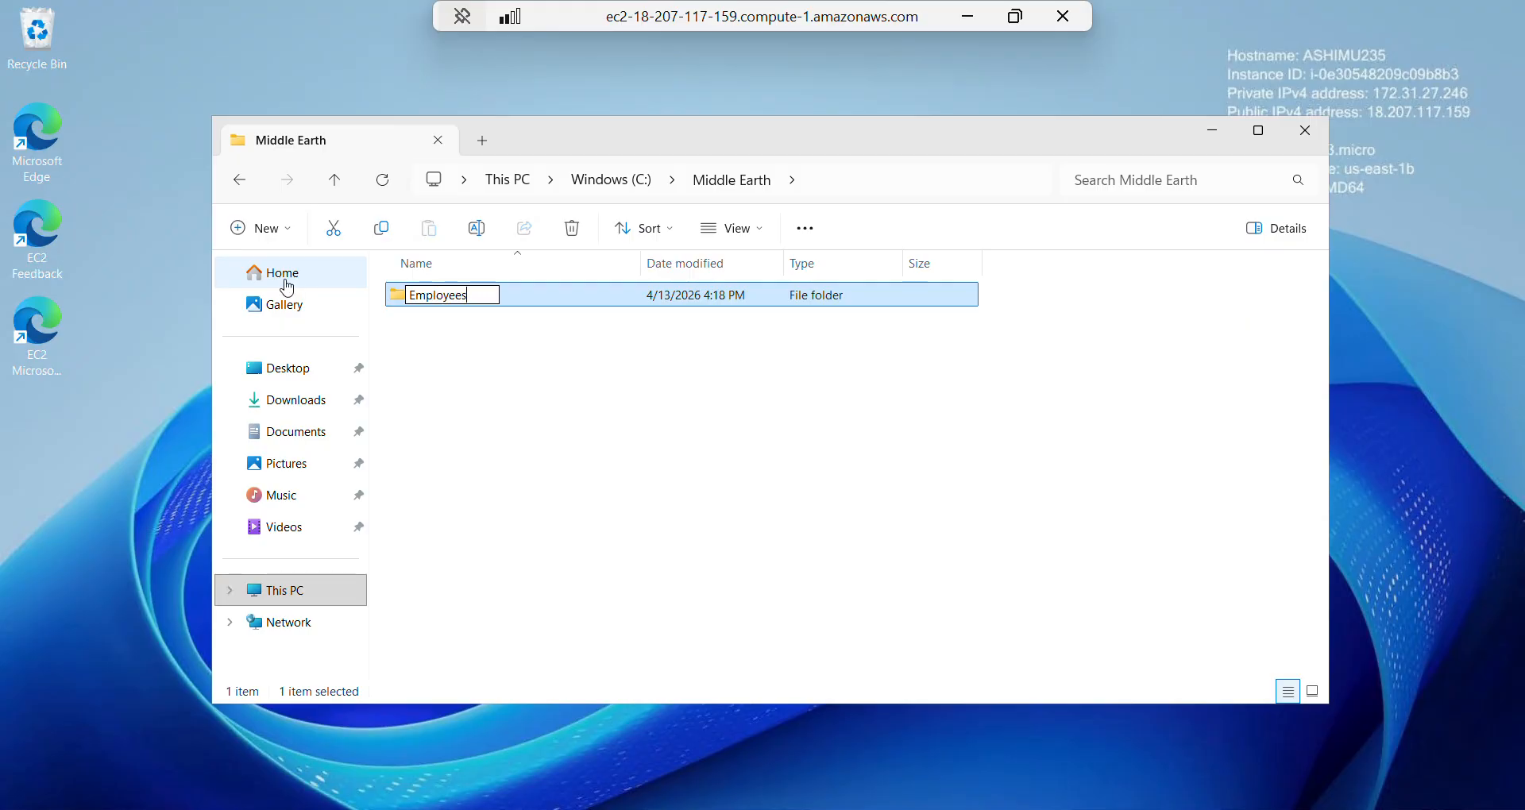
left_click(482, 335)
- Create a subfolder named HR in the Middle Earth folder
left_click(249, 231)
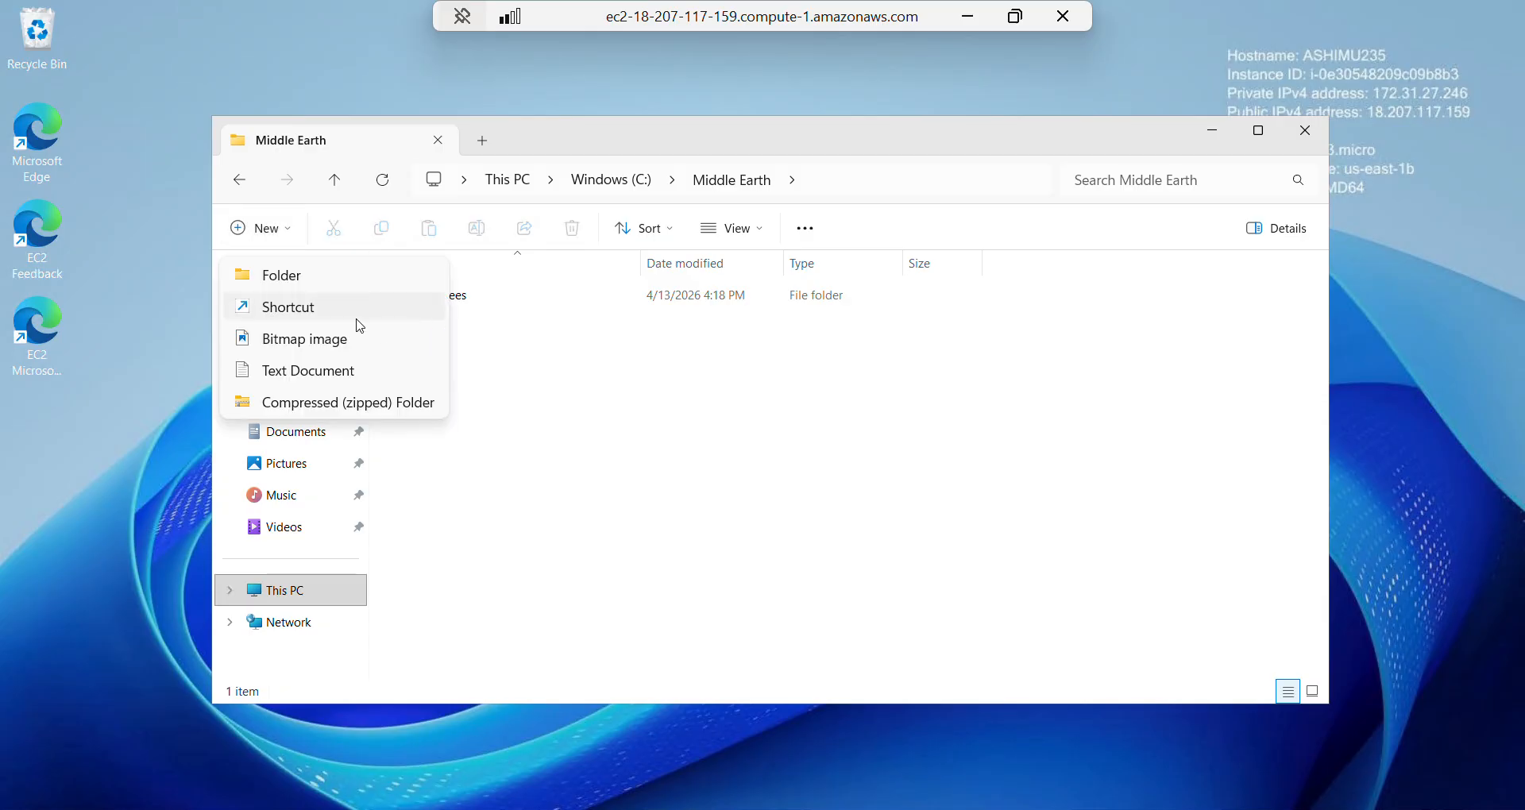
left_click(308, 280)
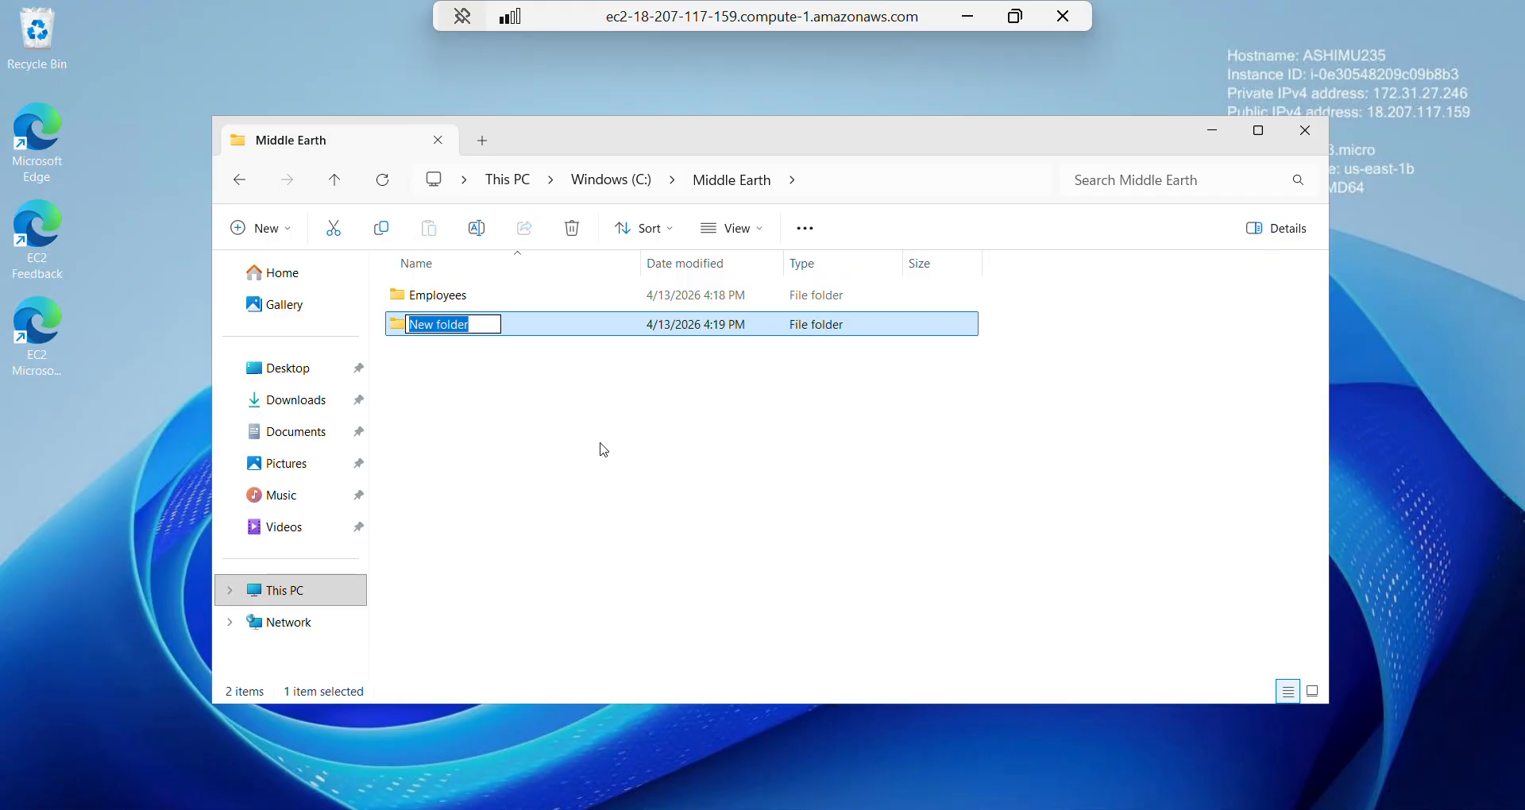
type("HR")
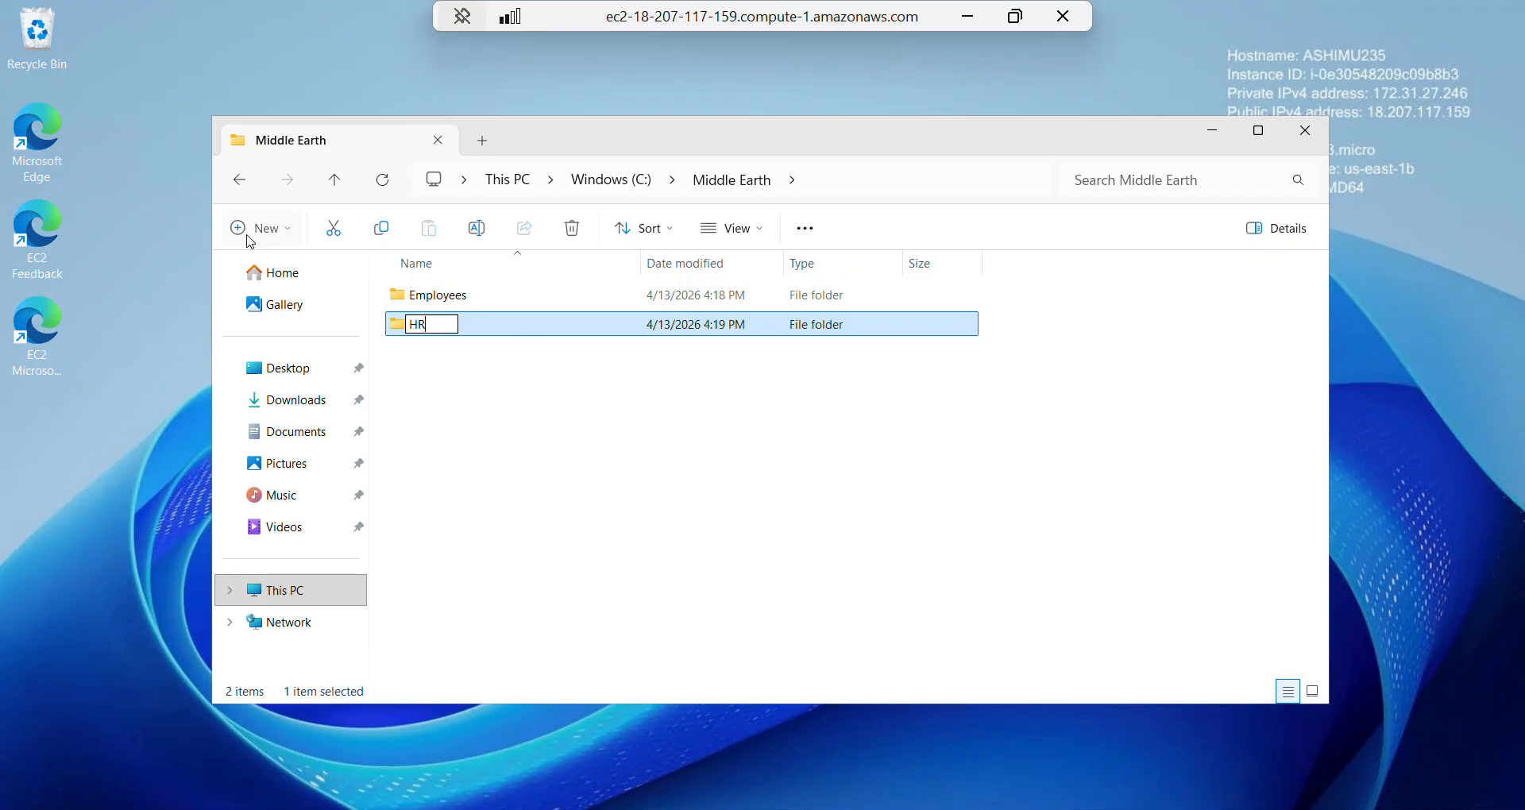
key("Return")
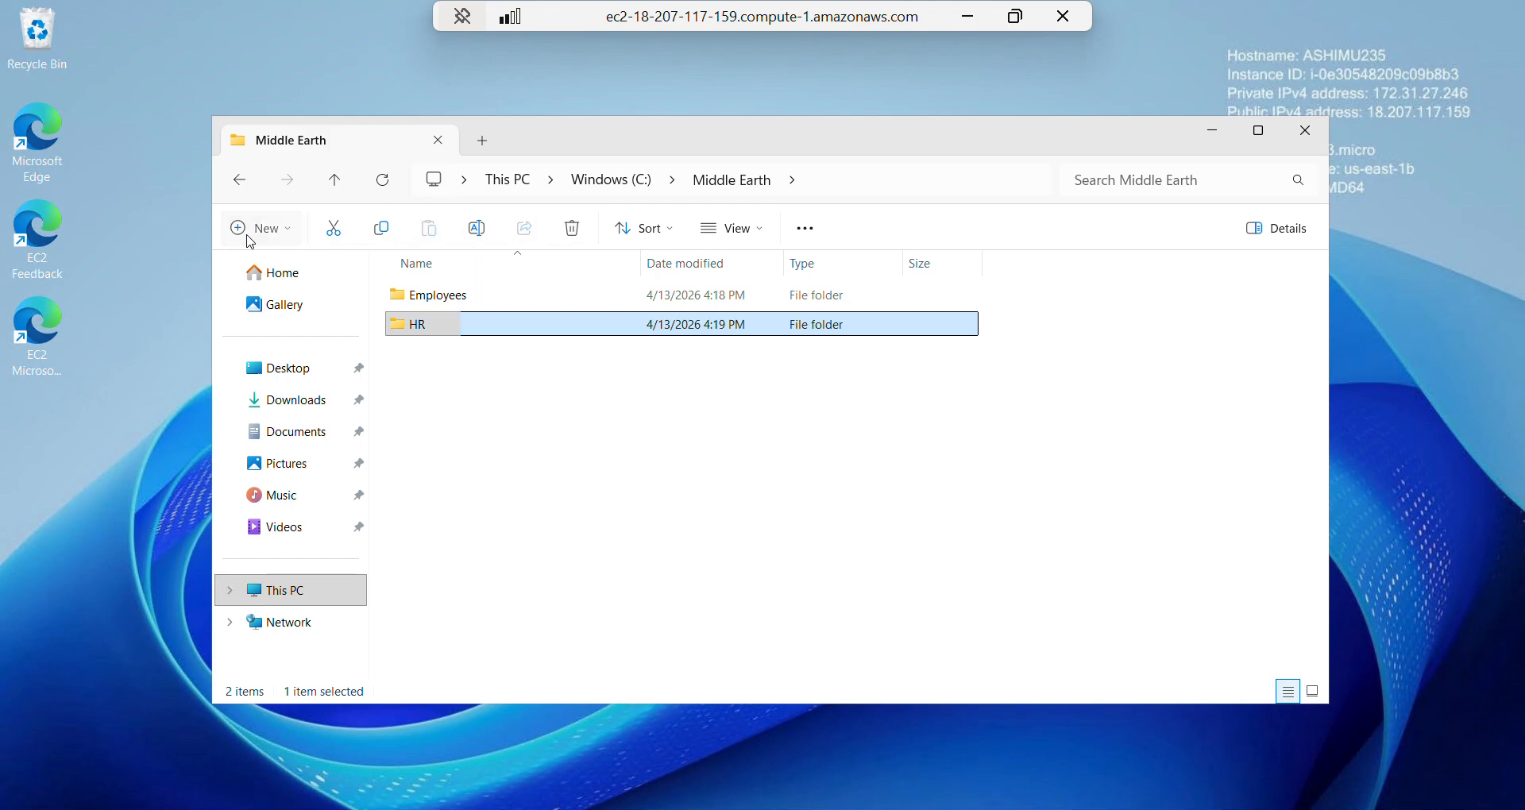
left_click(251, 241)
left_click(508, 398)
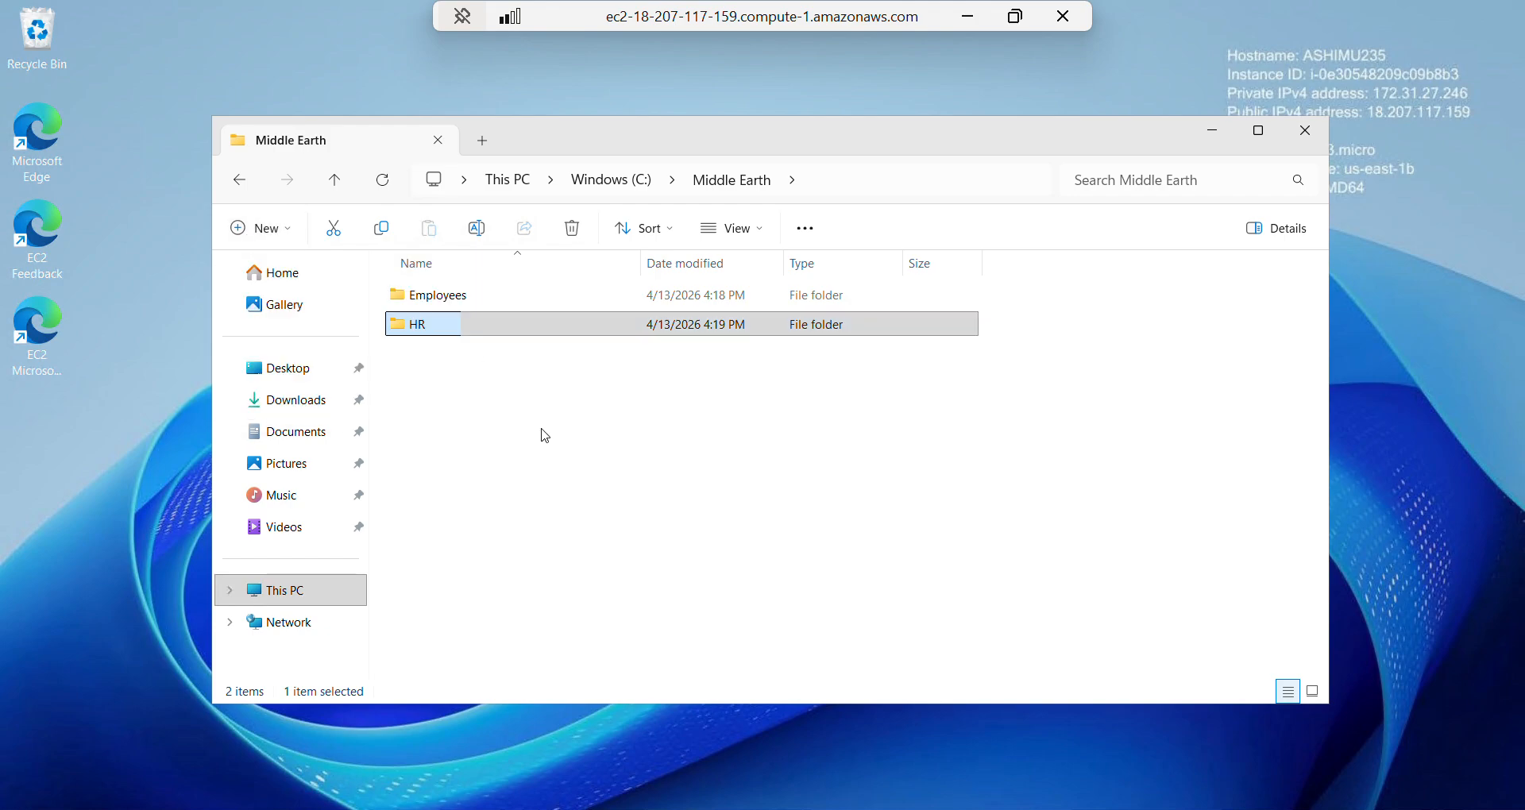
left_click(506, 412)
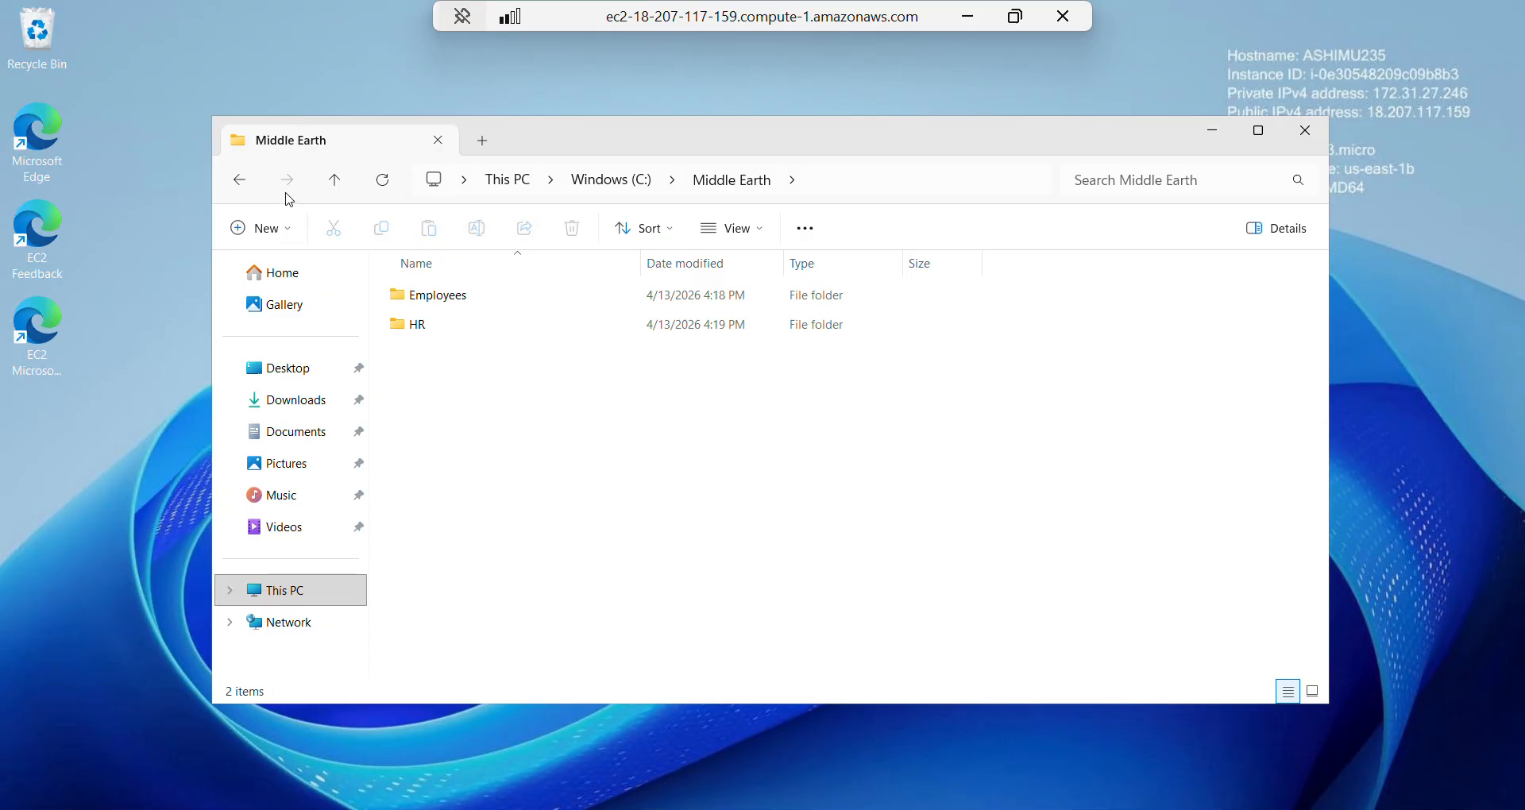
- Create a subfolder named IT in the Middle Earth folder
left_click(260, 239)
left_click(270, 276)
key("BackSpace")
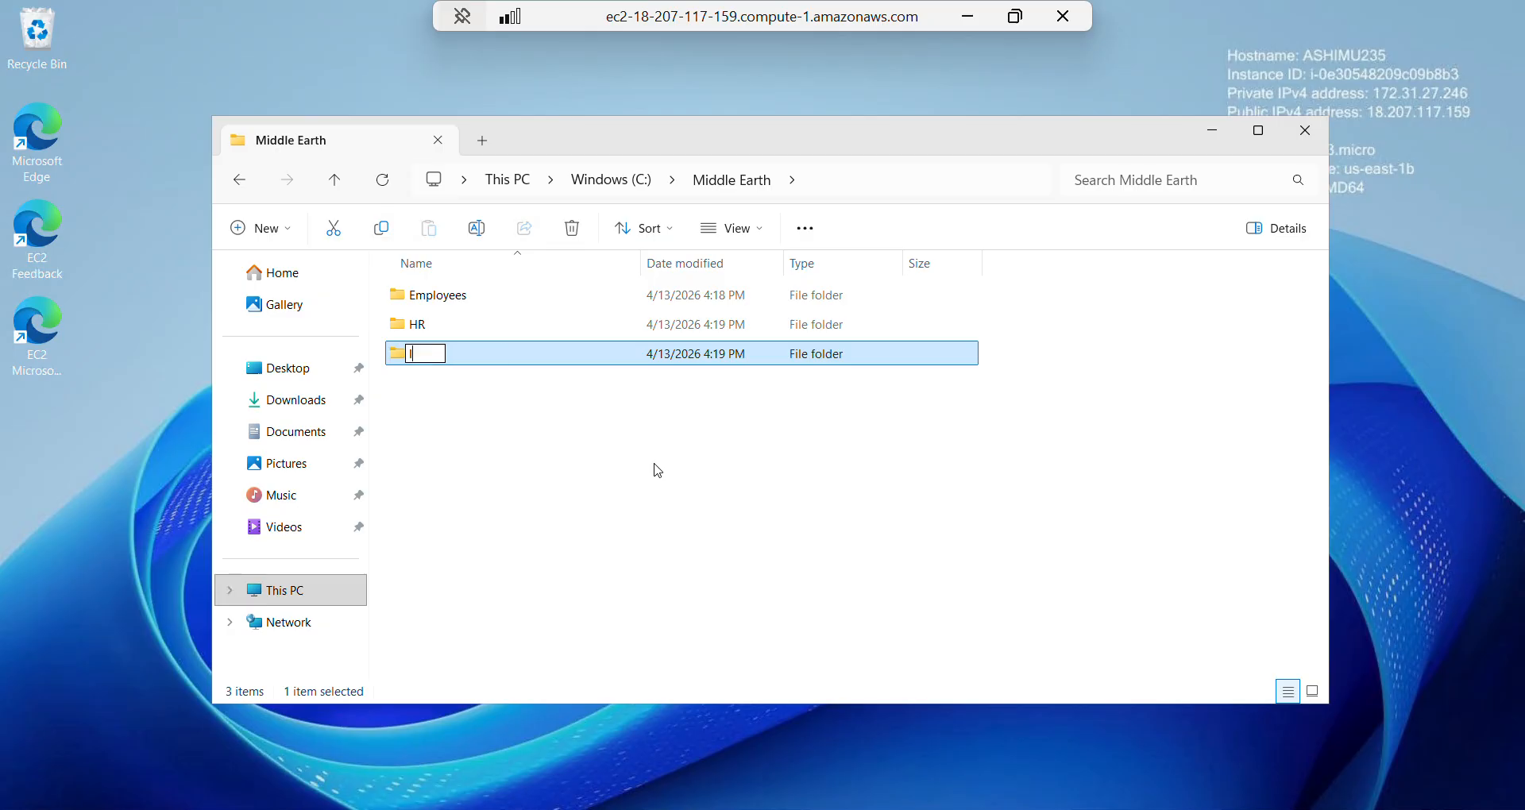
type("IT")
left_click(635, 480)
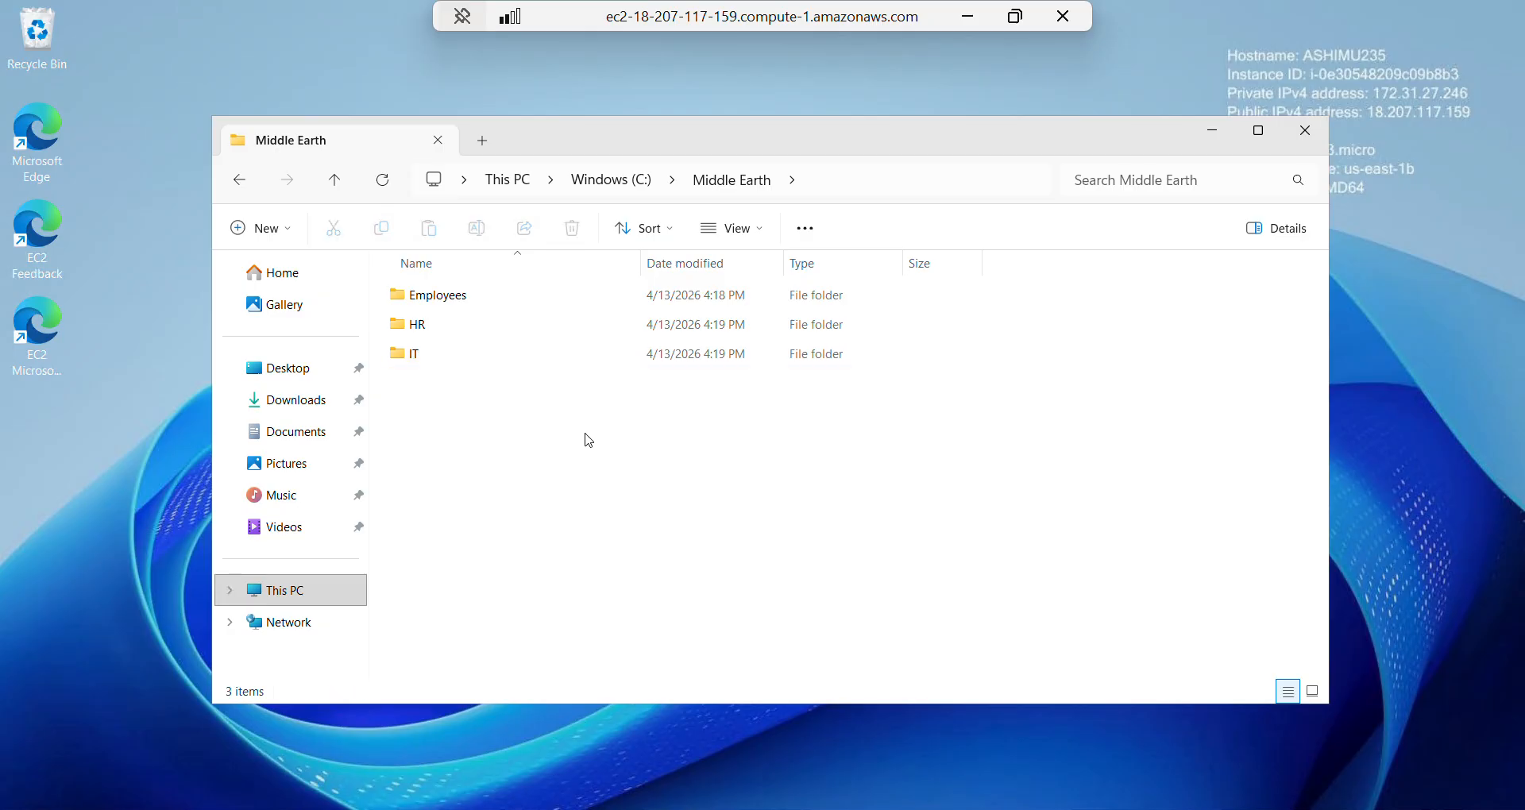
- Create a subfolder named Management in the Middle Earth folder
left_click(266, 229)
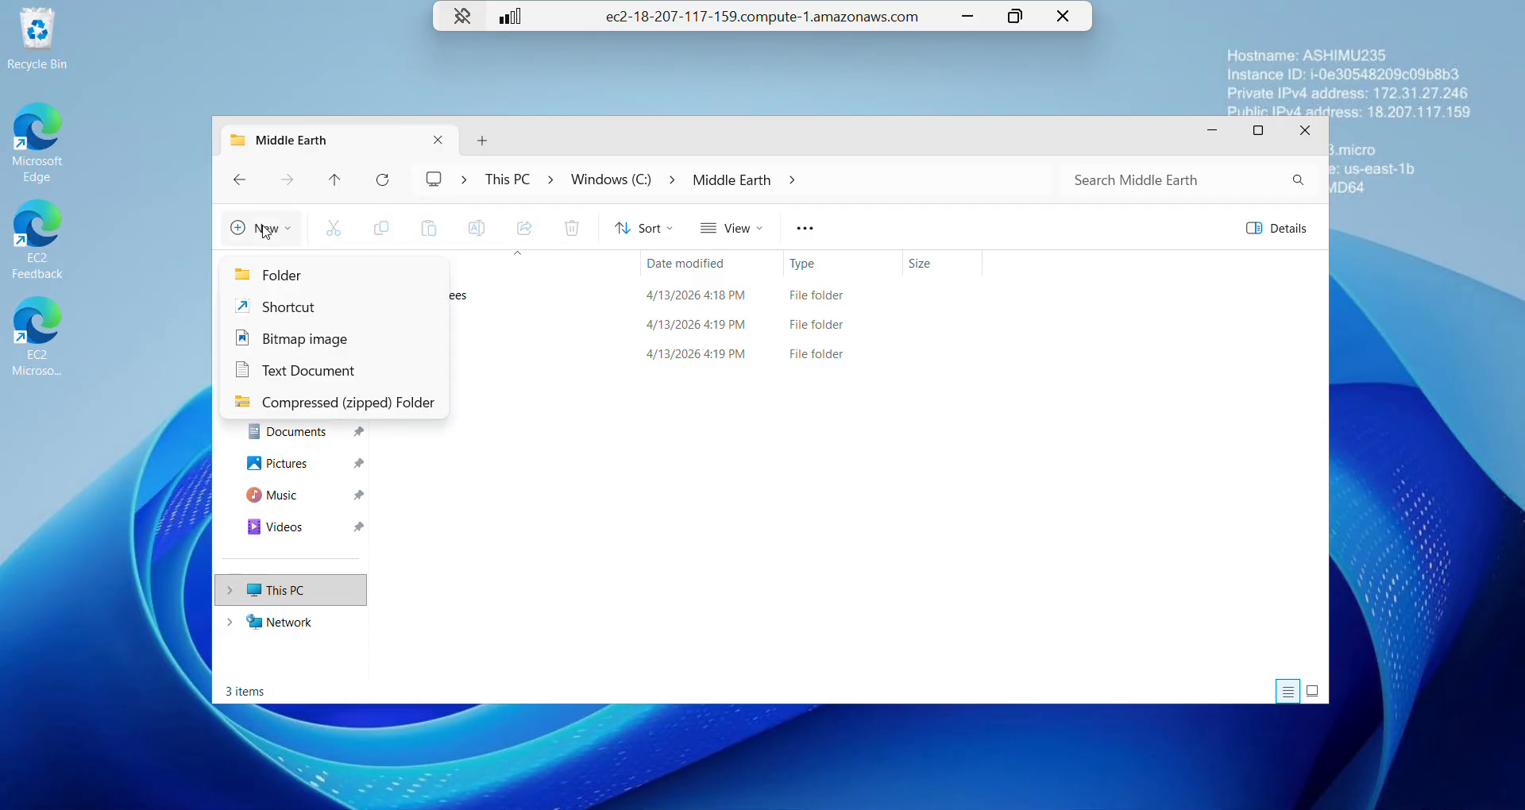
left_click(332, 278)
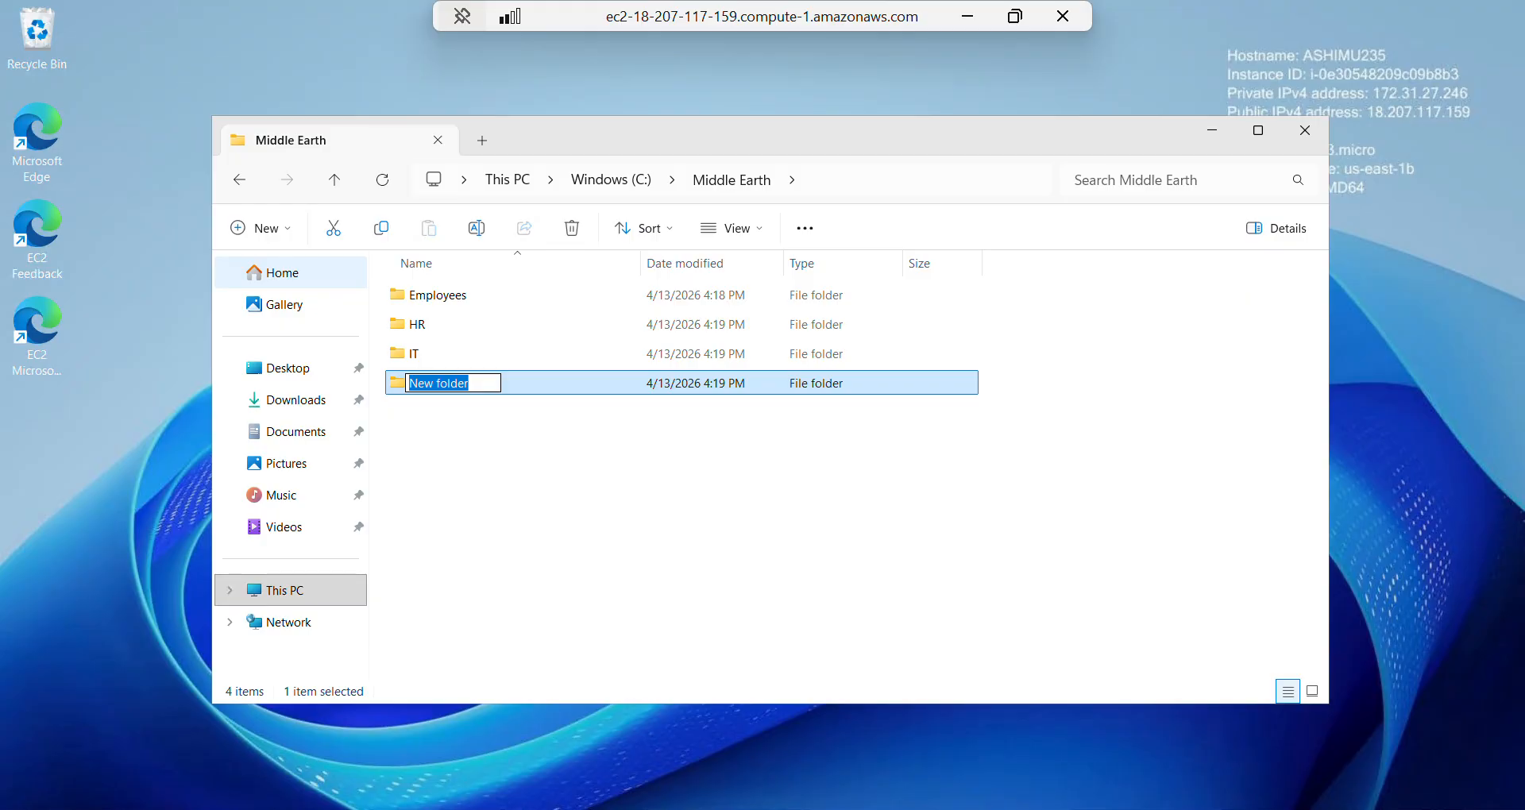
type("M")
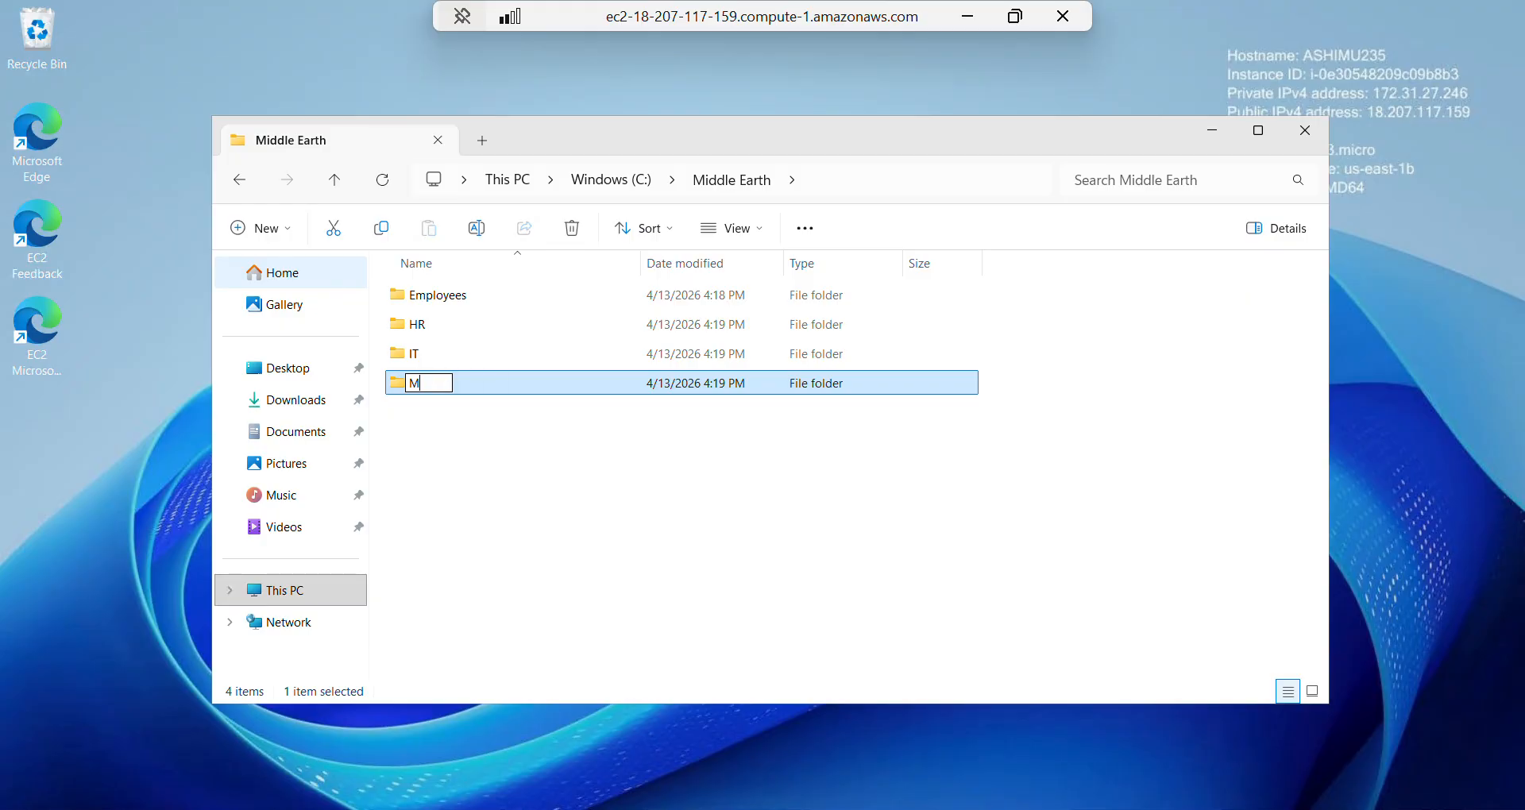
type("anagement")
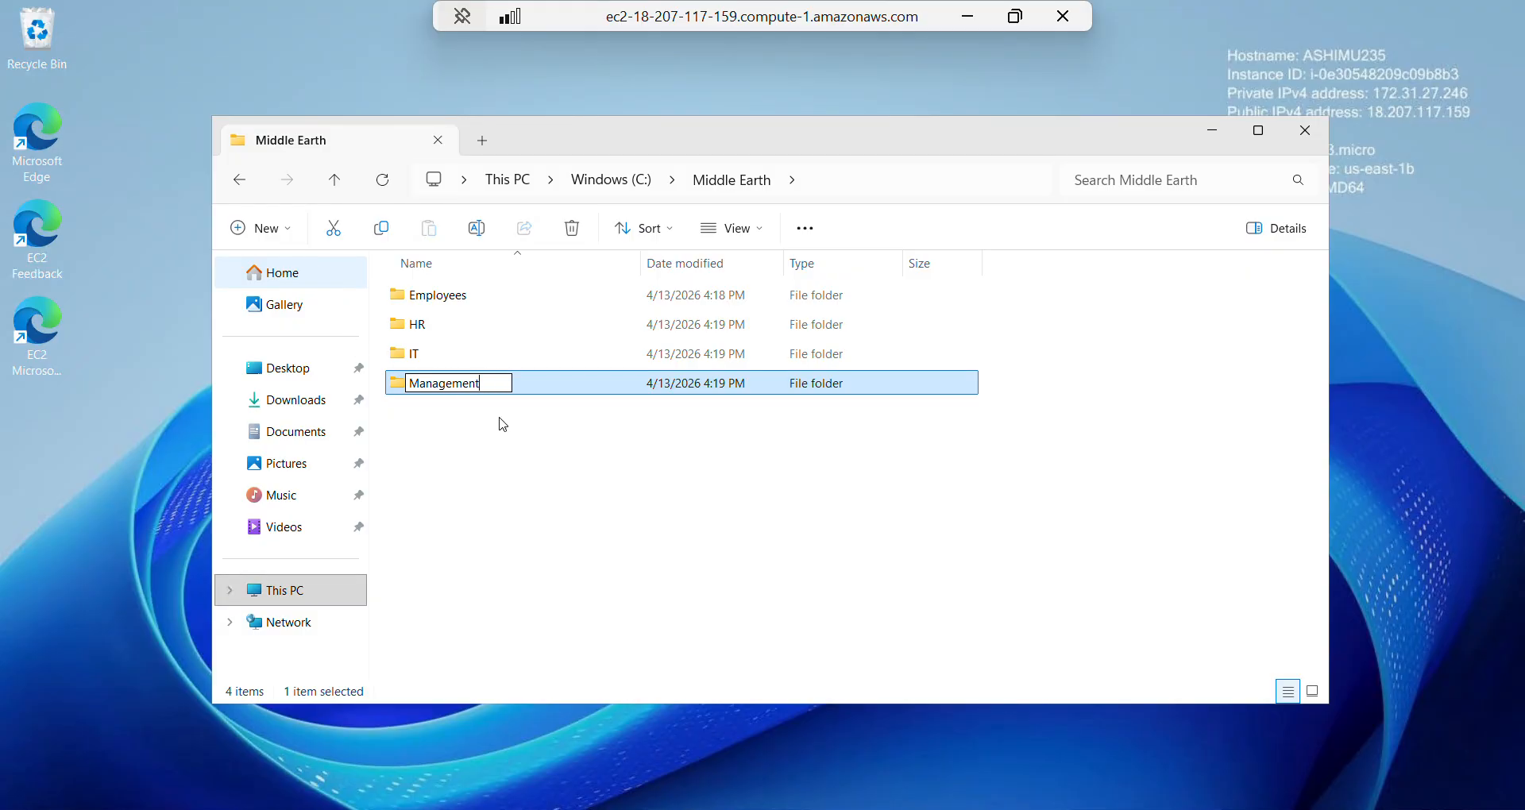
left_click(527, 499)
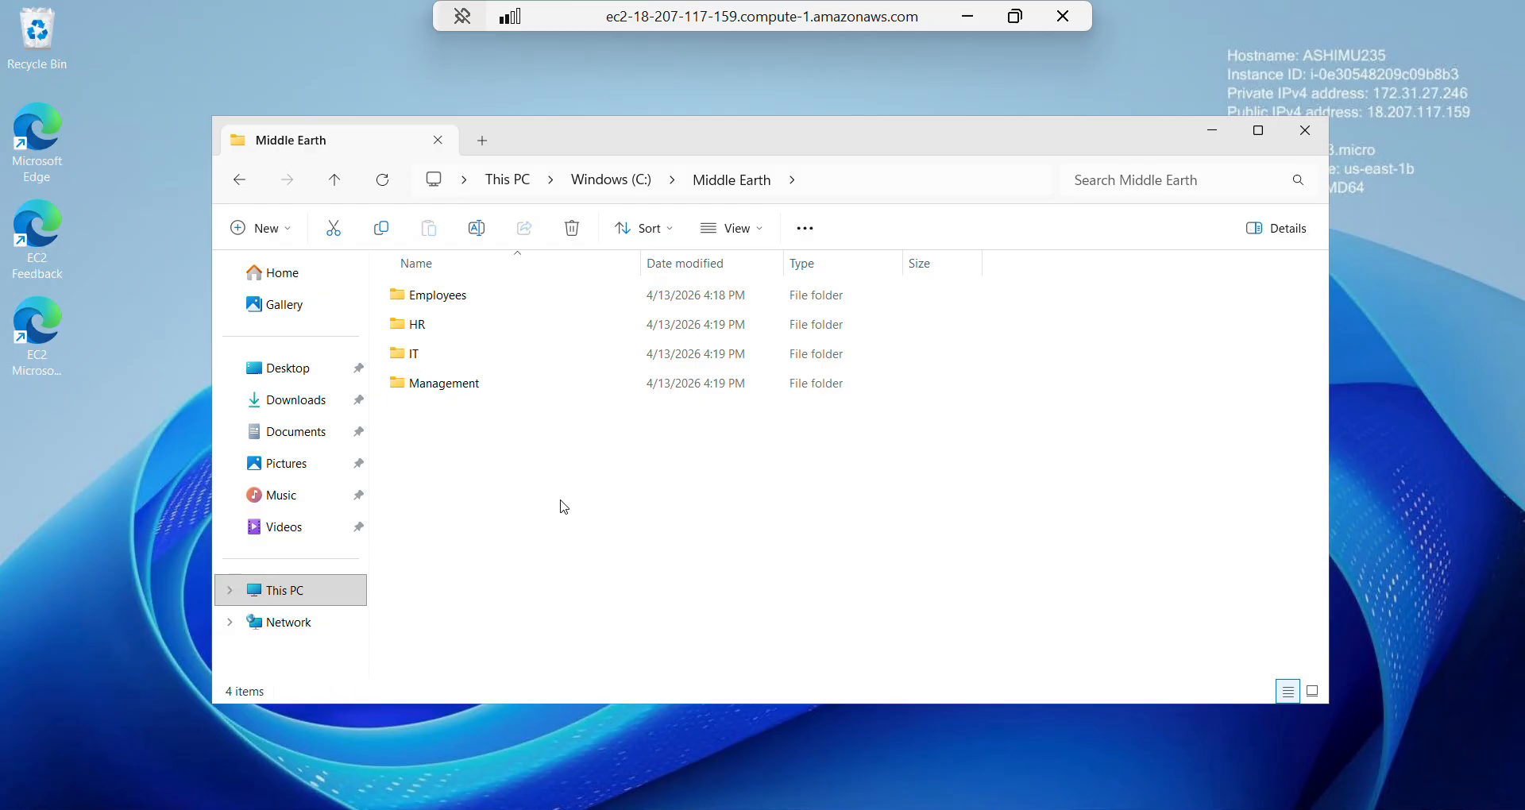
- Create a subfolder named Research in the Middle Earth folder
left_click(256, 230)
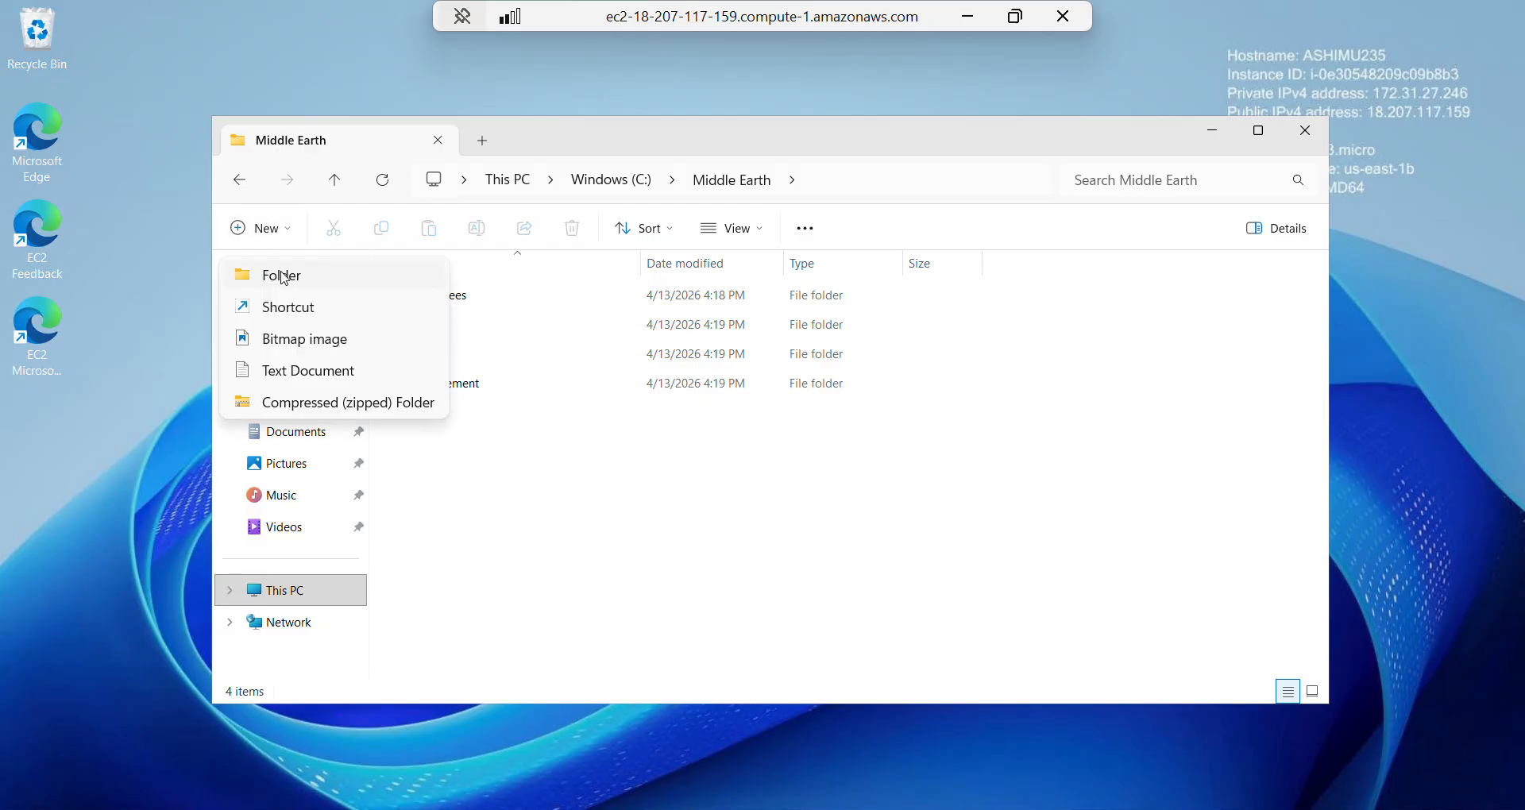
key("Escape")
key("ctrl+shift+n")
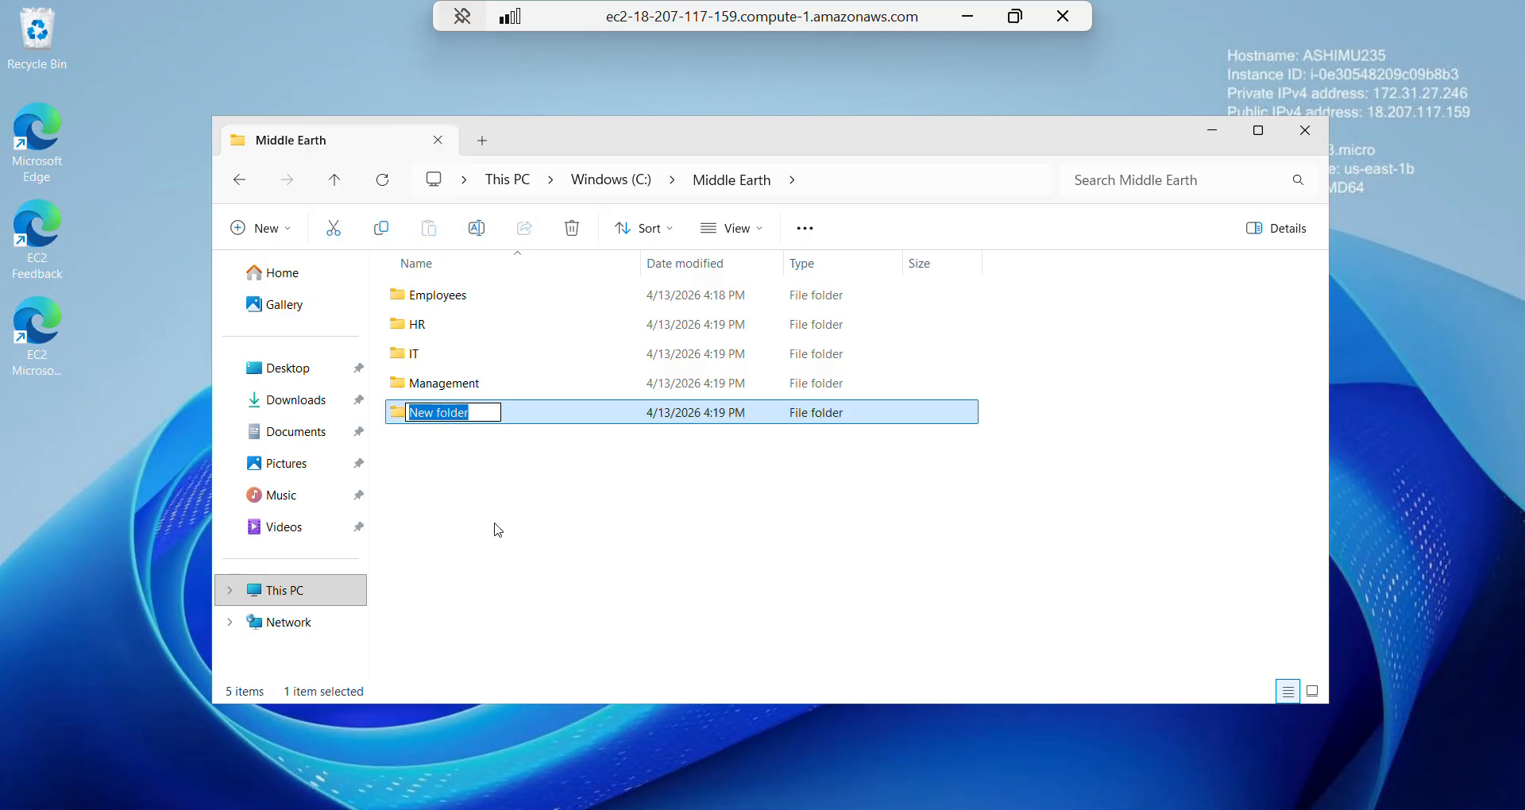
type("R")
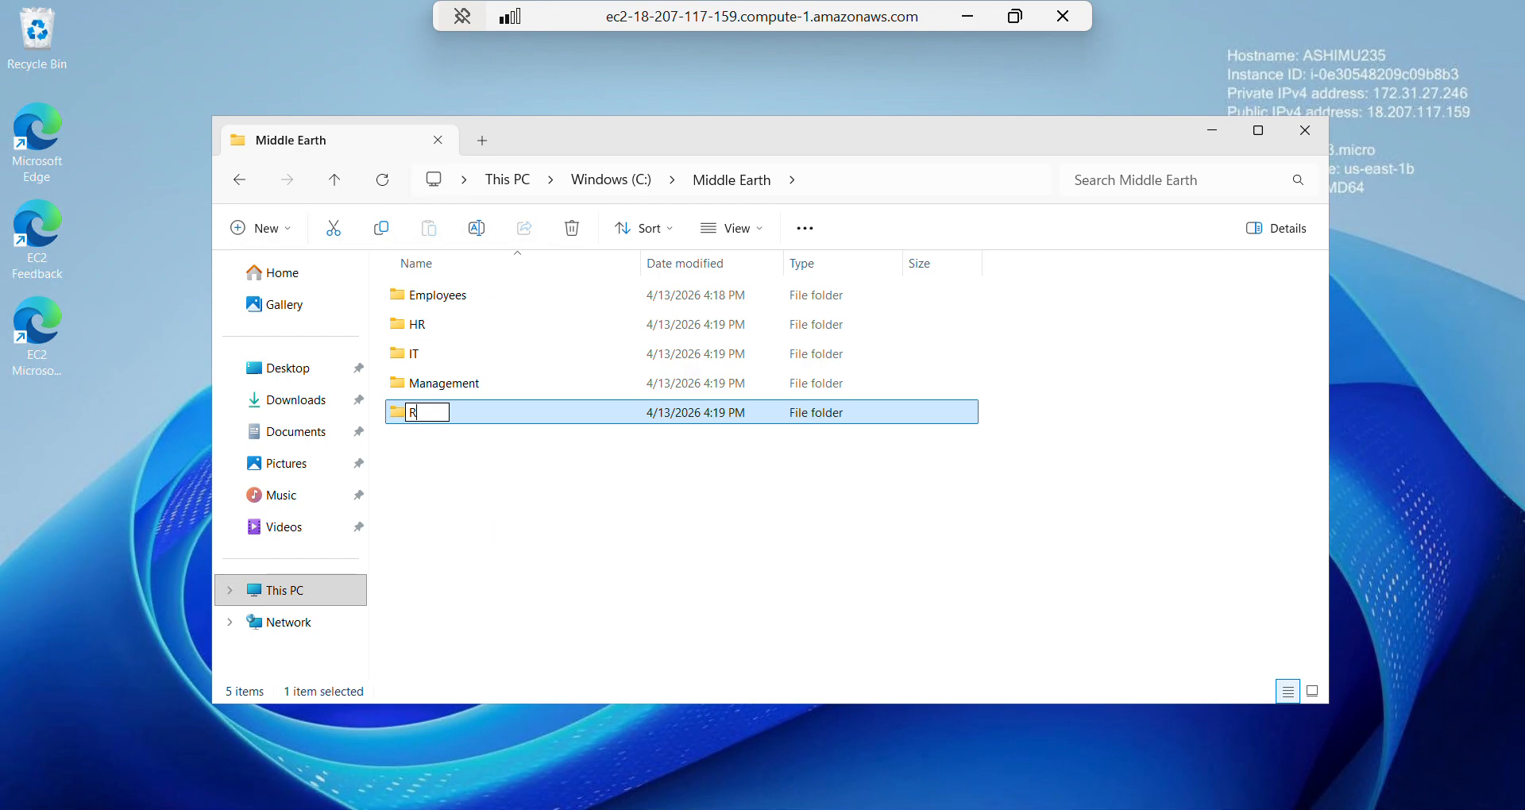
type("esearch")
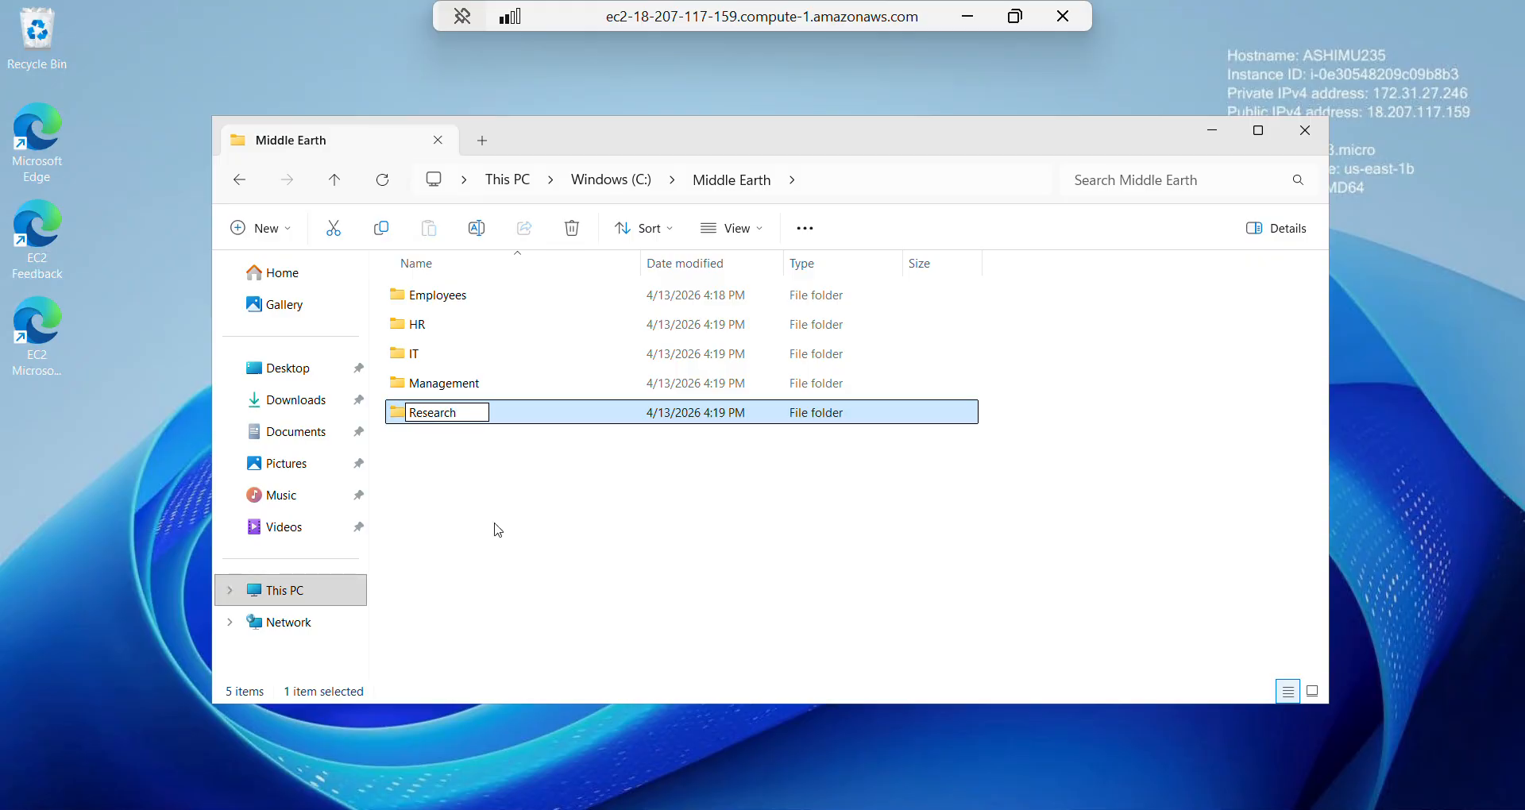
left_click(498, 530)
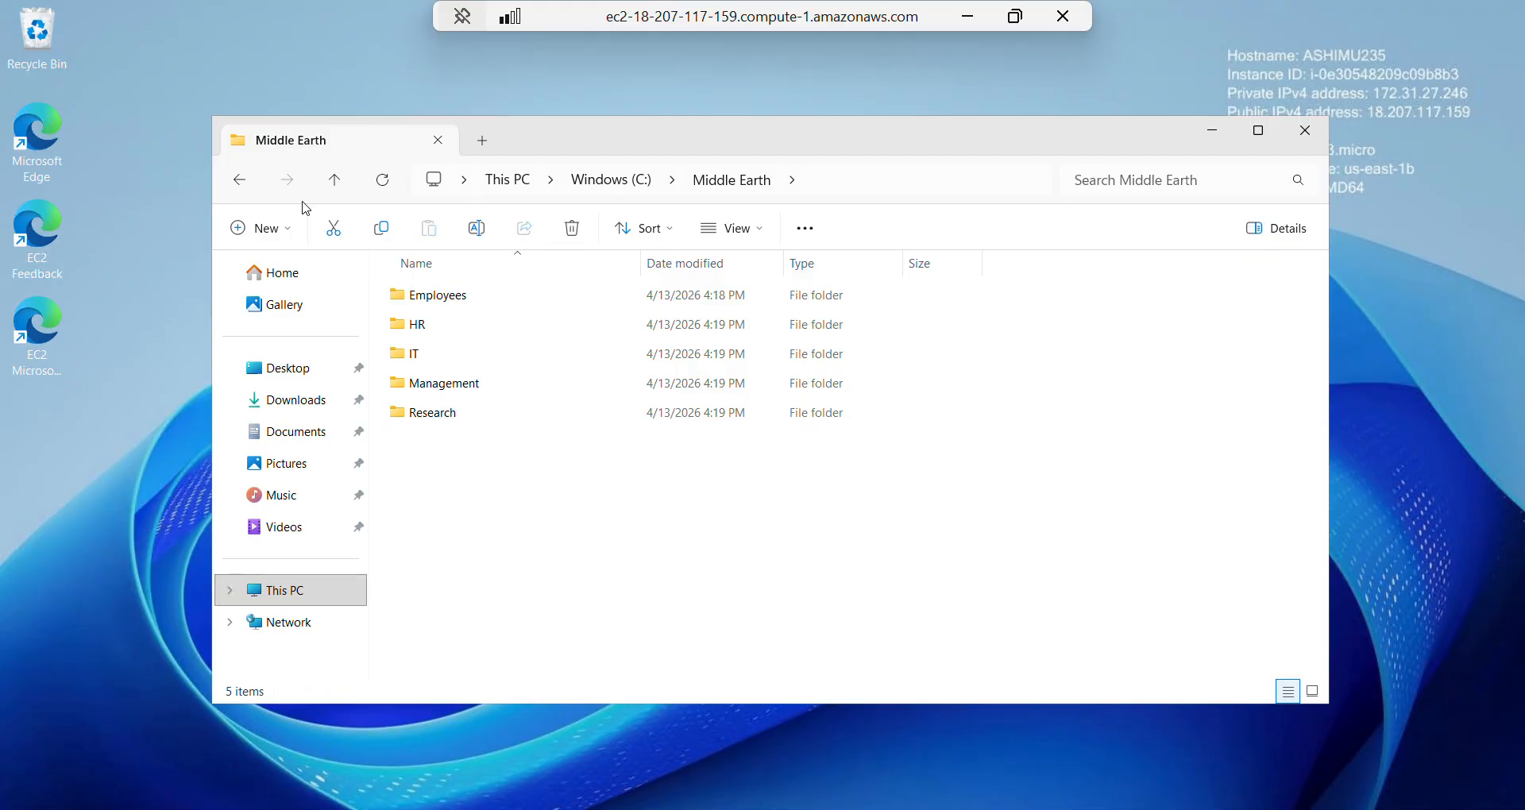
- Create a subfolder named Accounting in the Middle Earth folder
left_click(262, 232)
left_click(308, 274)
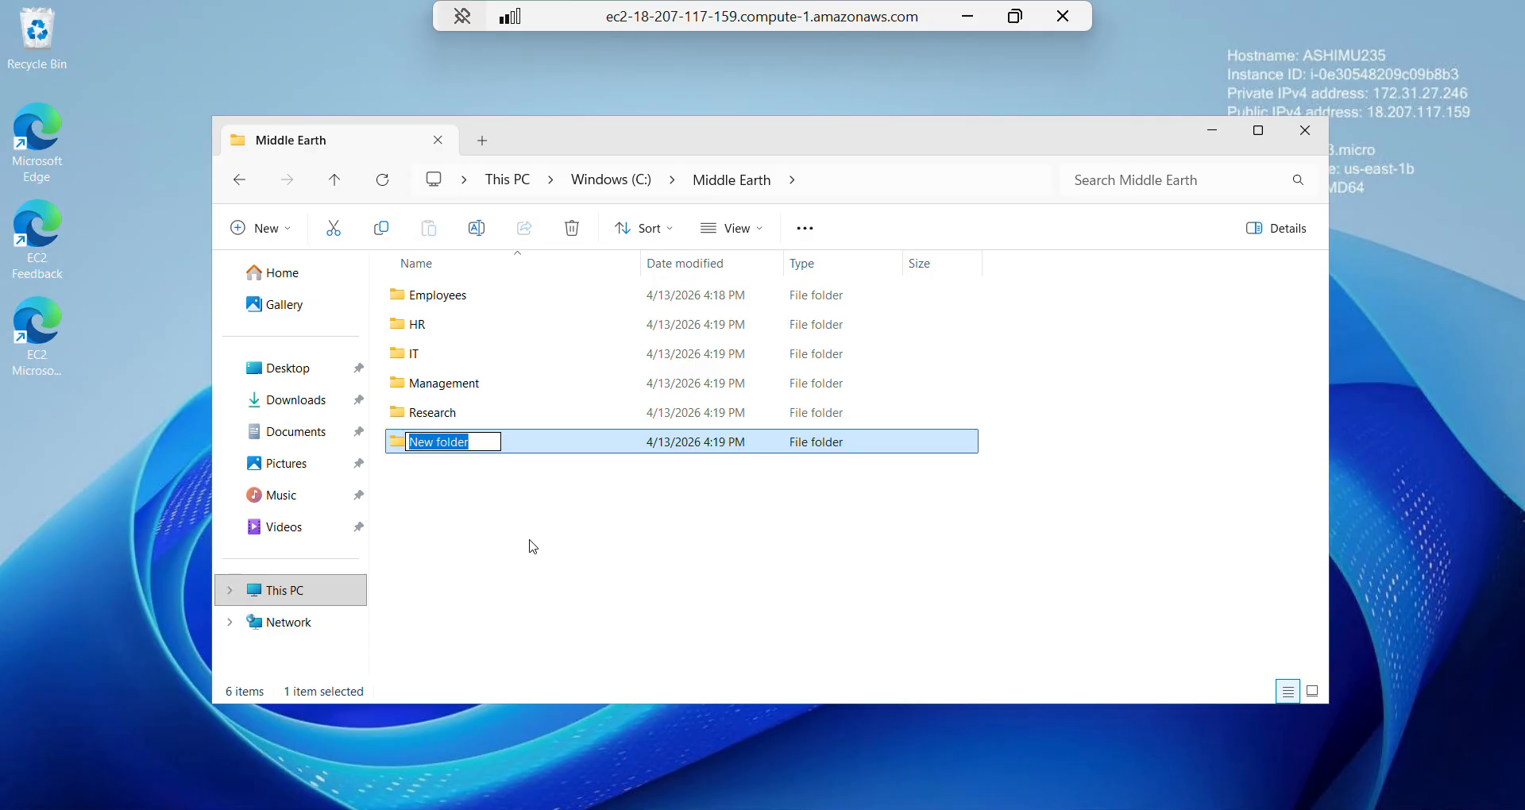
type("A")
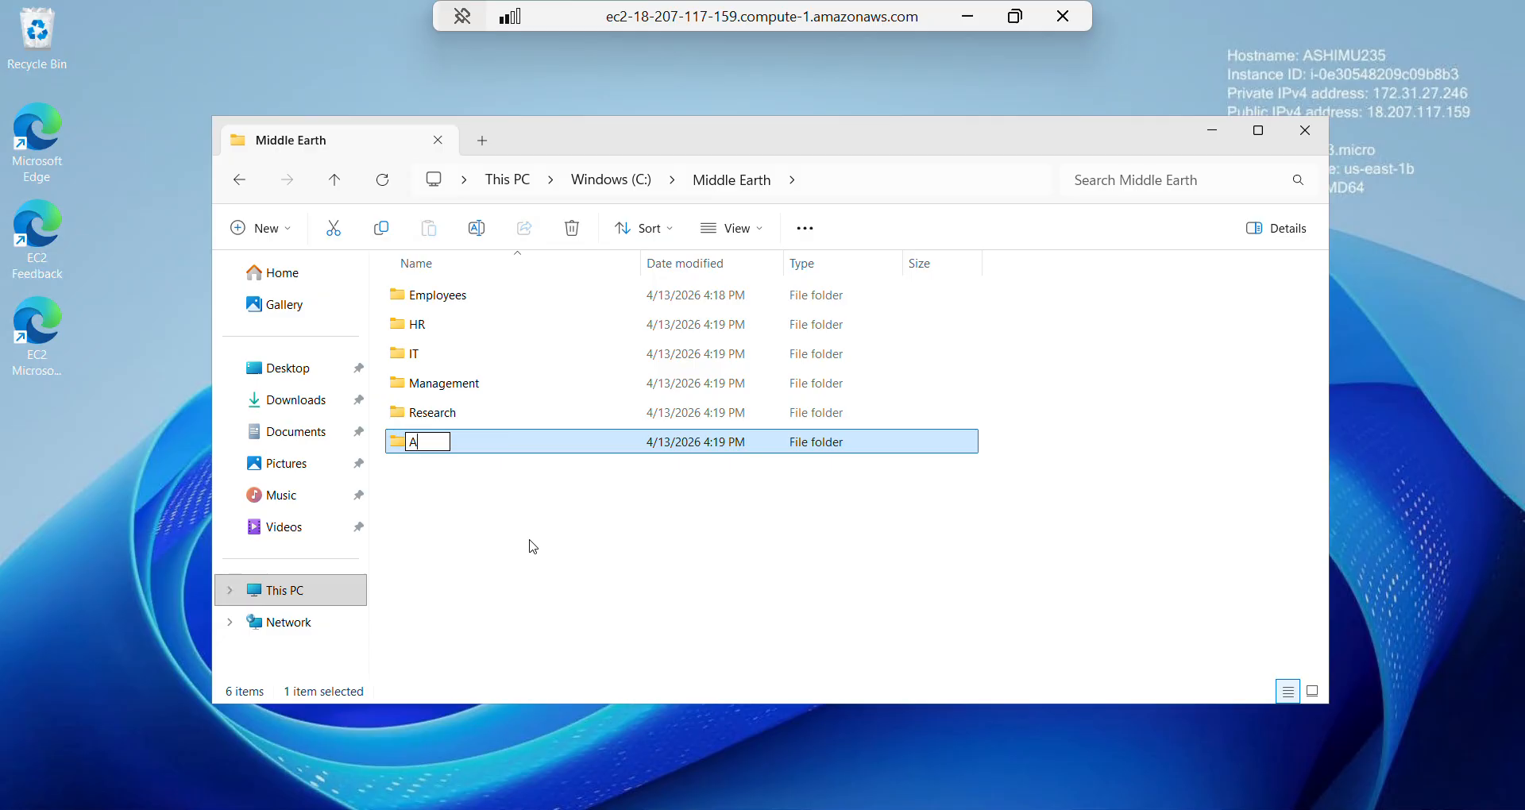
type("c")
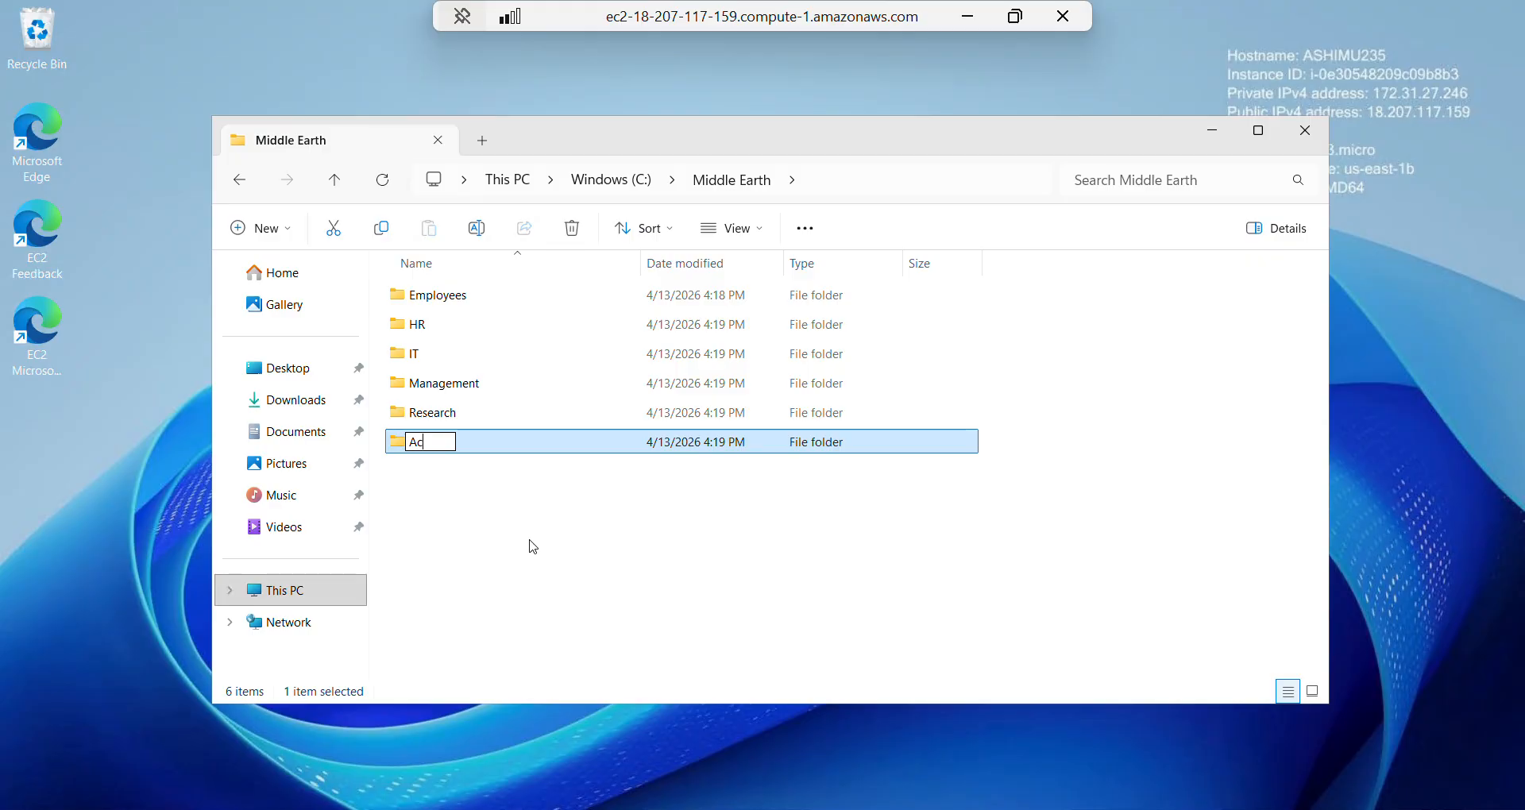
type("counting")
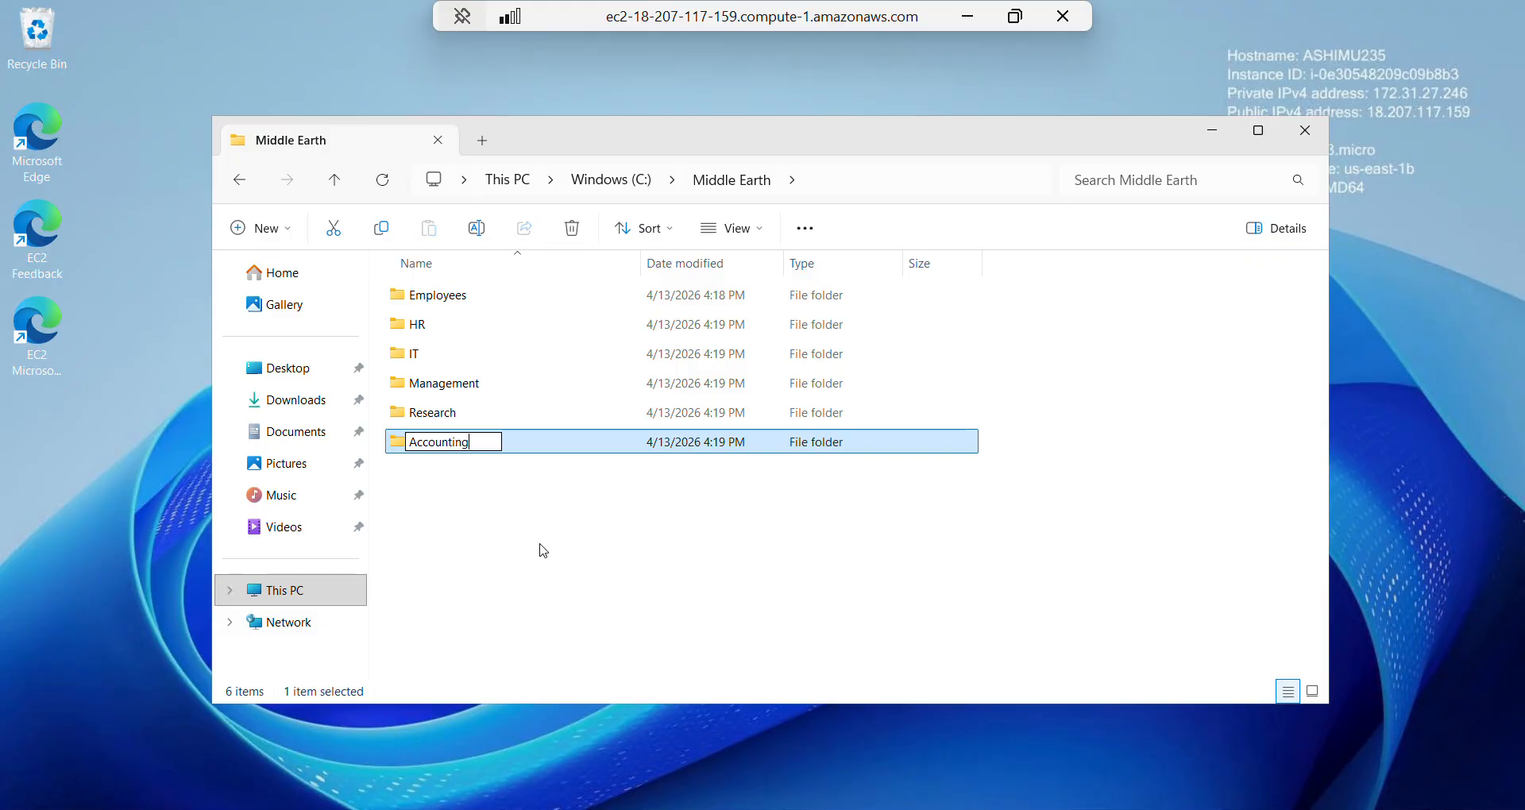
left_click(561, 560)
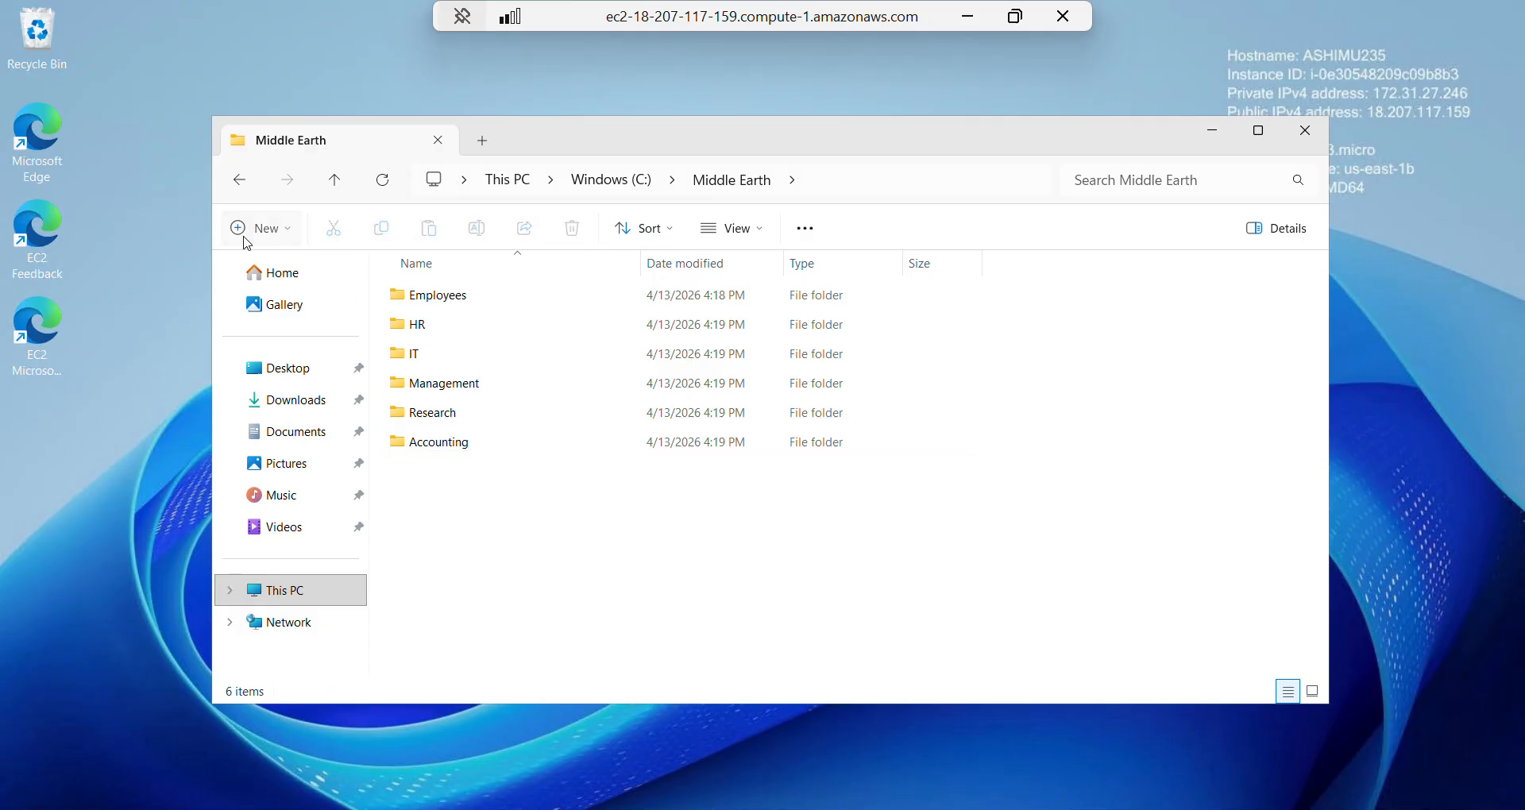
- Create a subfolder named Stakeholders in the Middle Earth folder
left_click(248, 237)
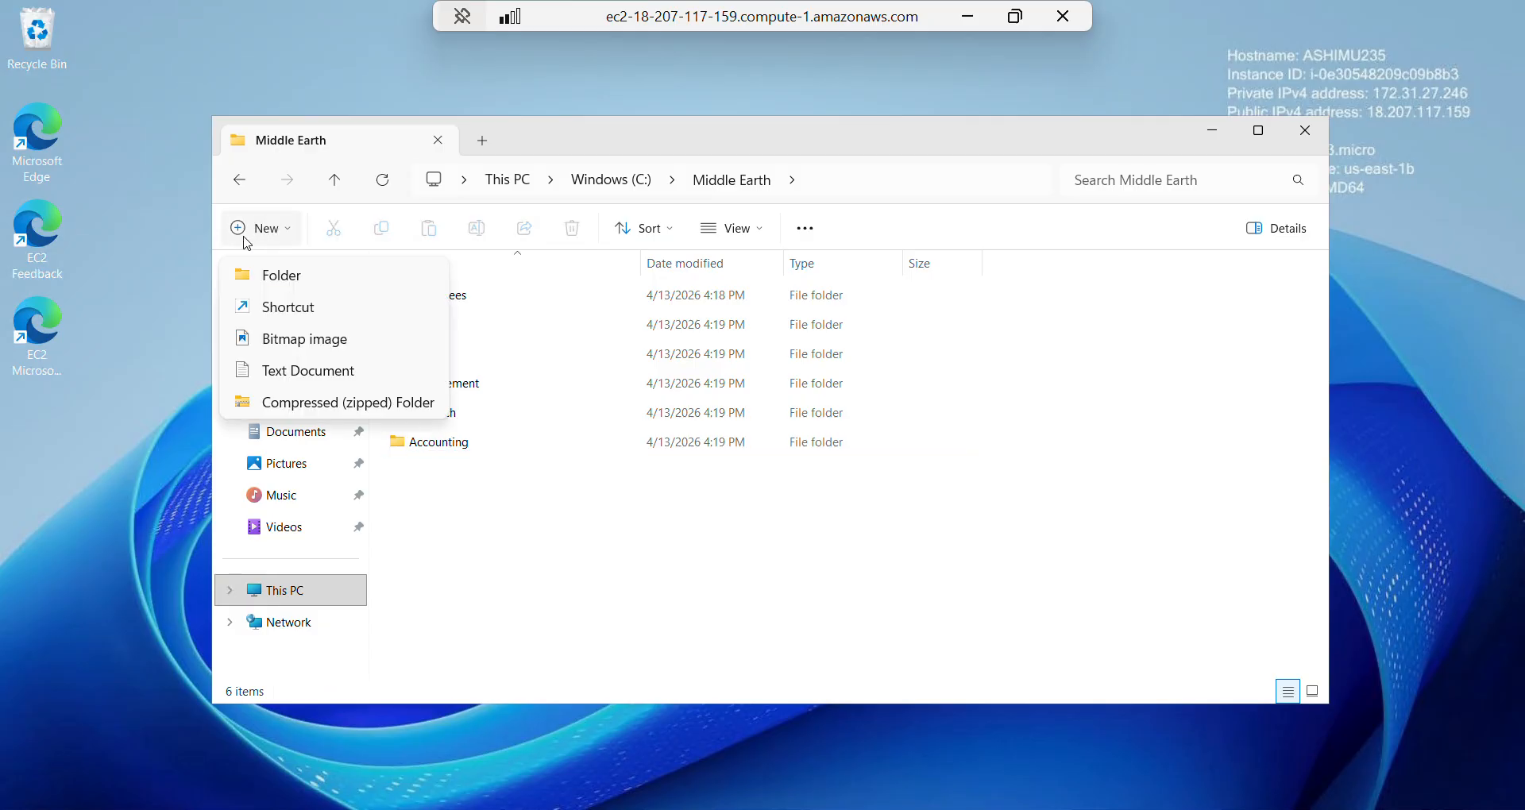
left_click(314, 277)
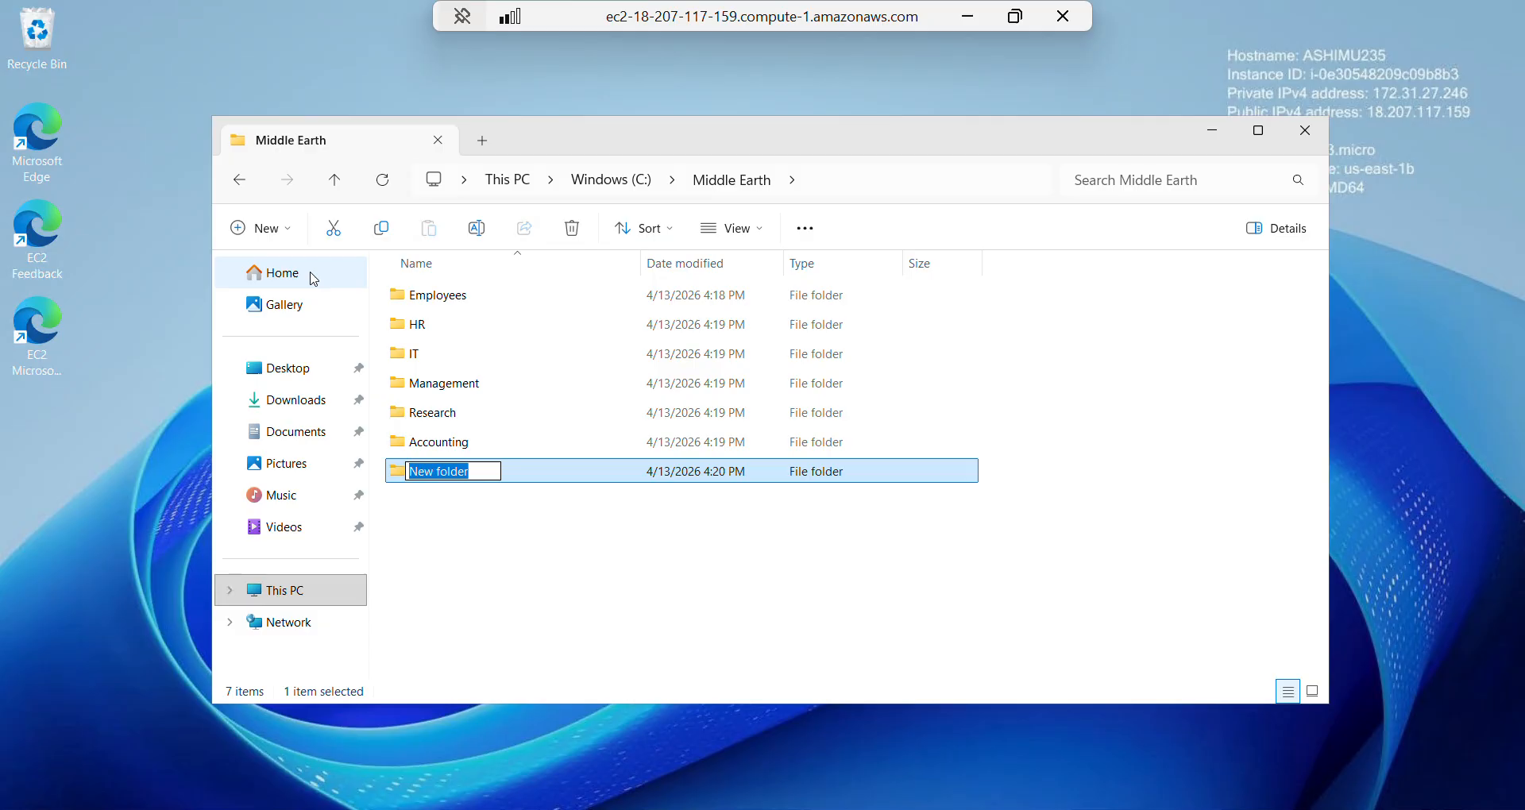
type("S")
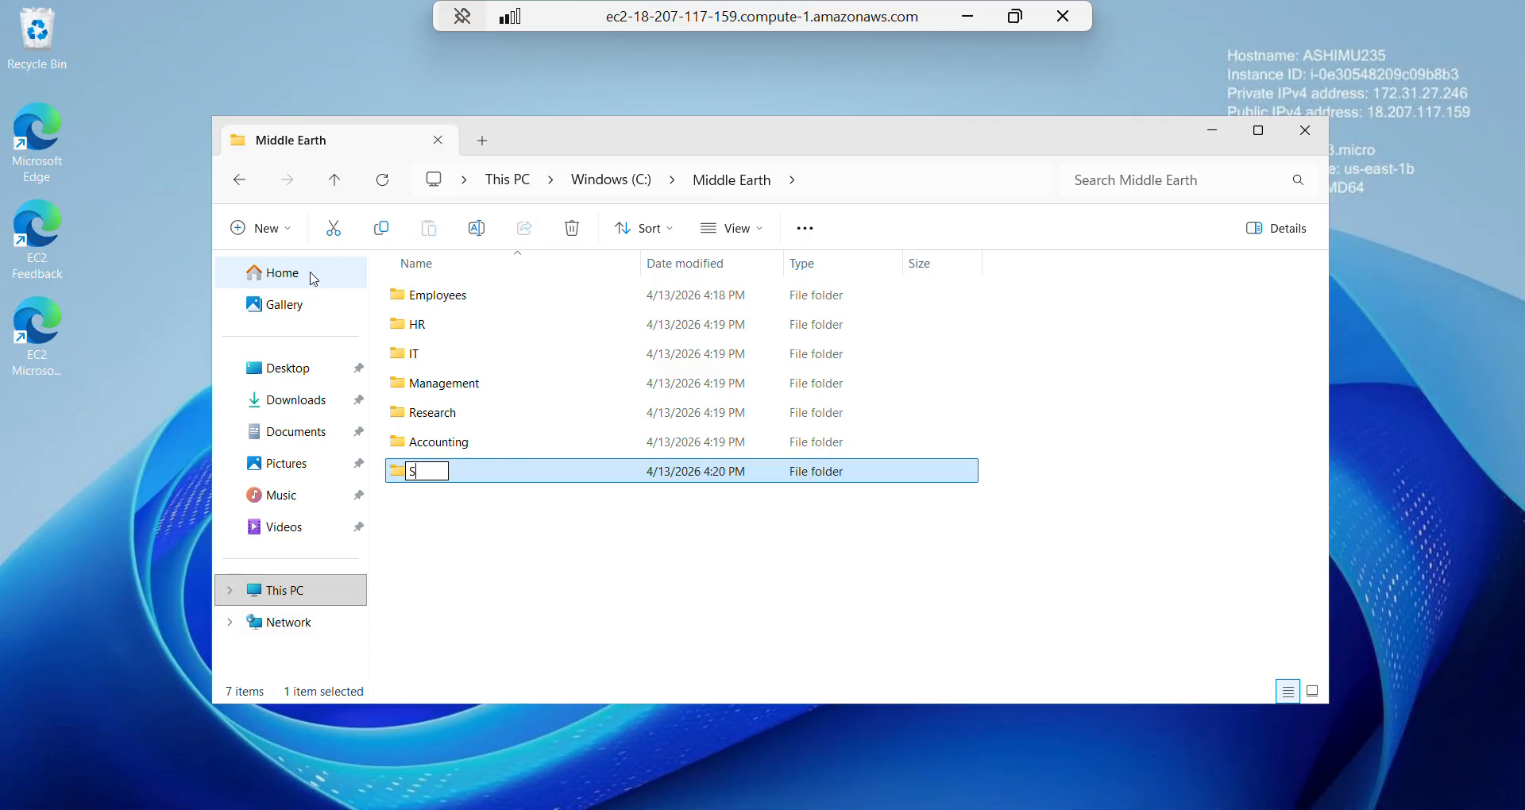
type("takeholder")
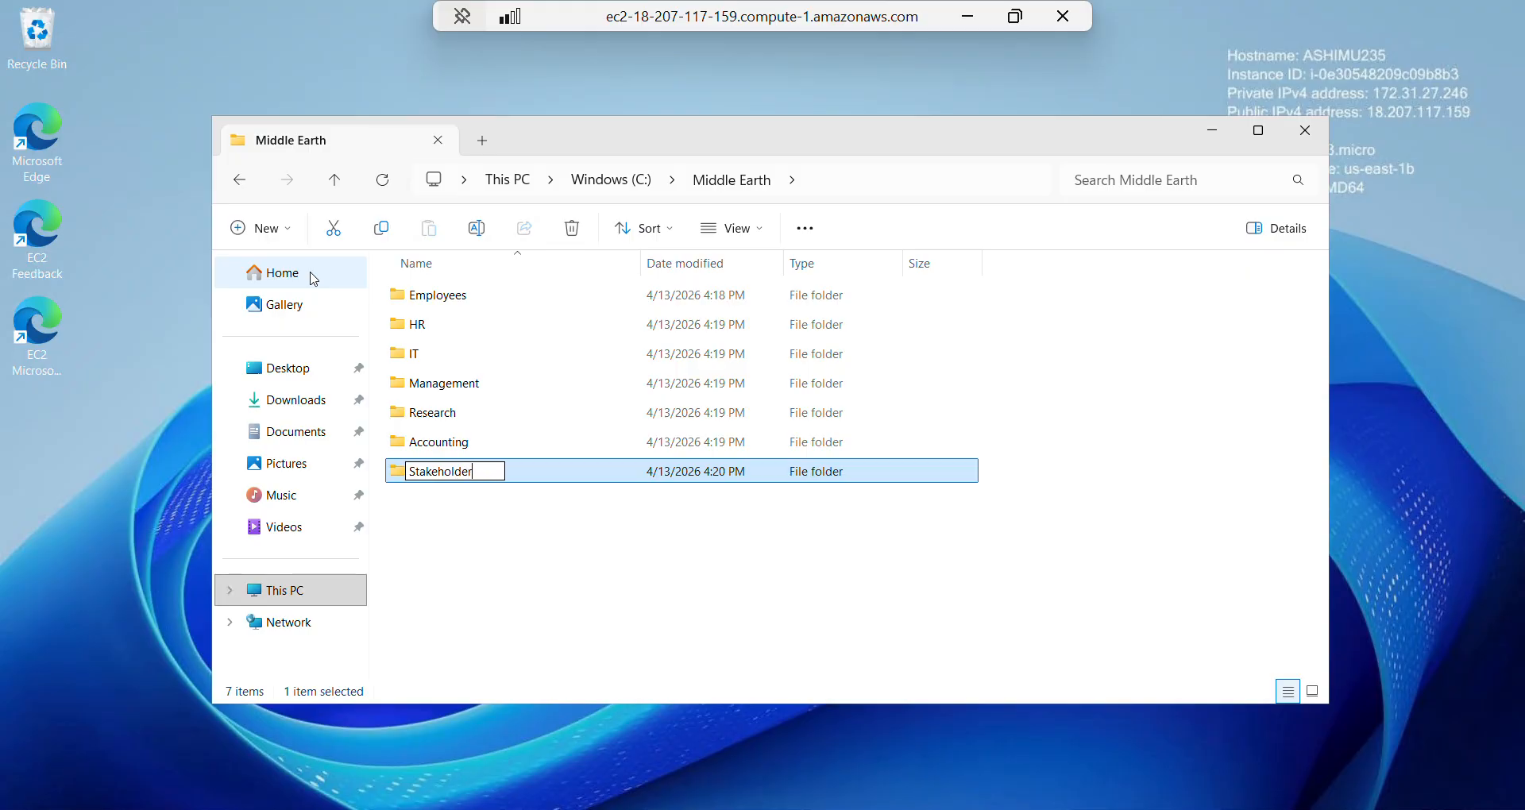
type("s")
left_click(500, 551)
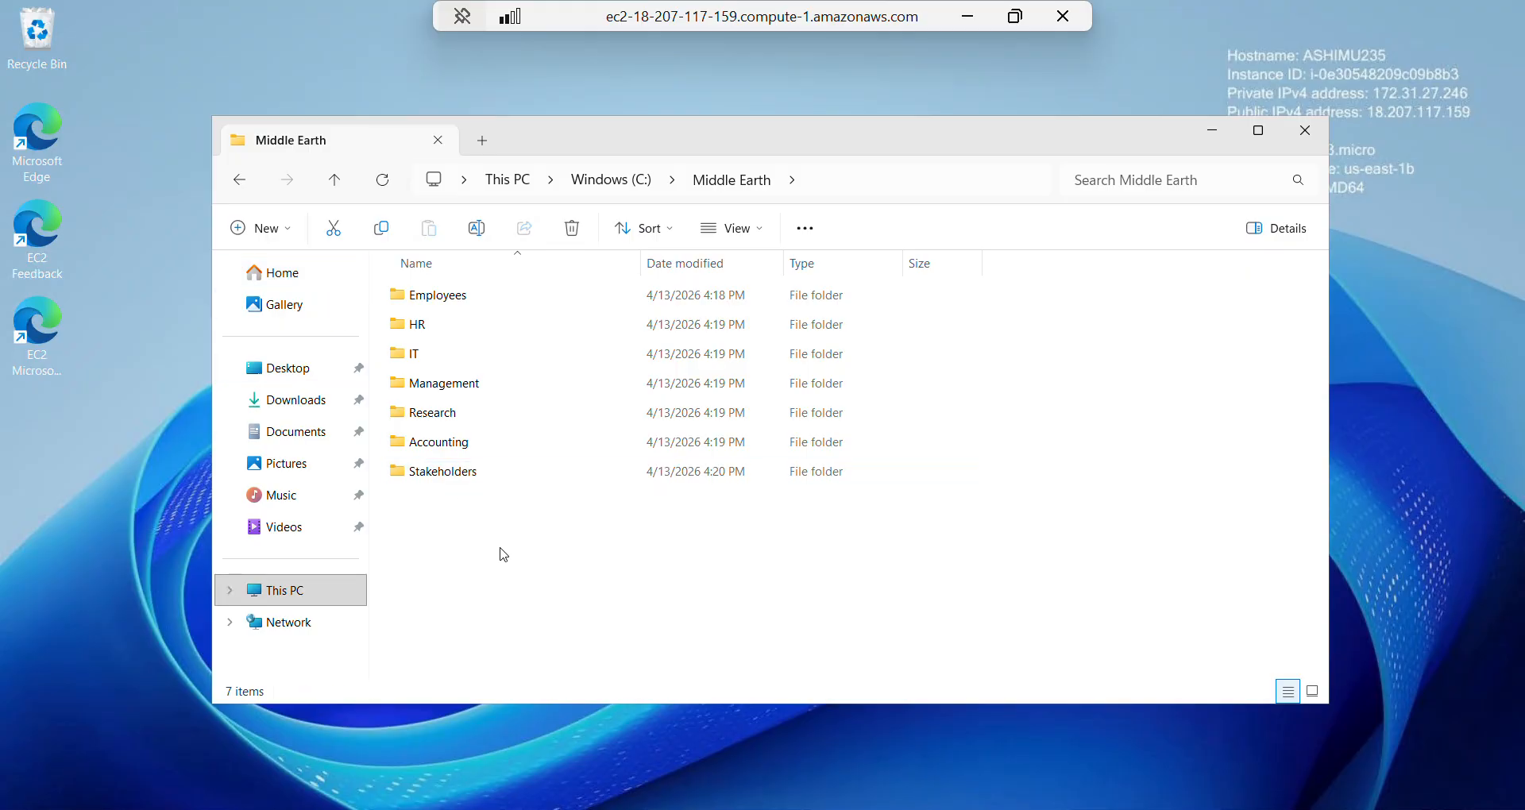
- Create a subfolder named Auditors in the Middle Earth folder
left_click(268, 227)
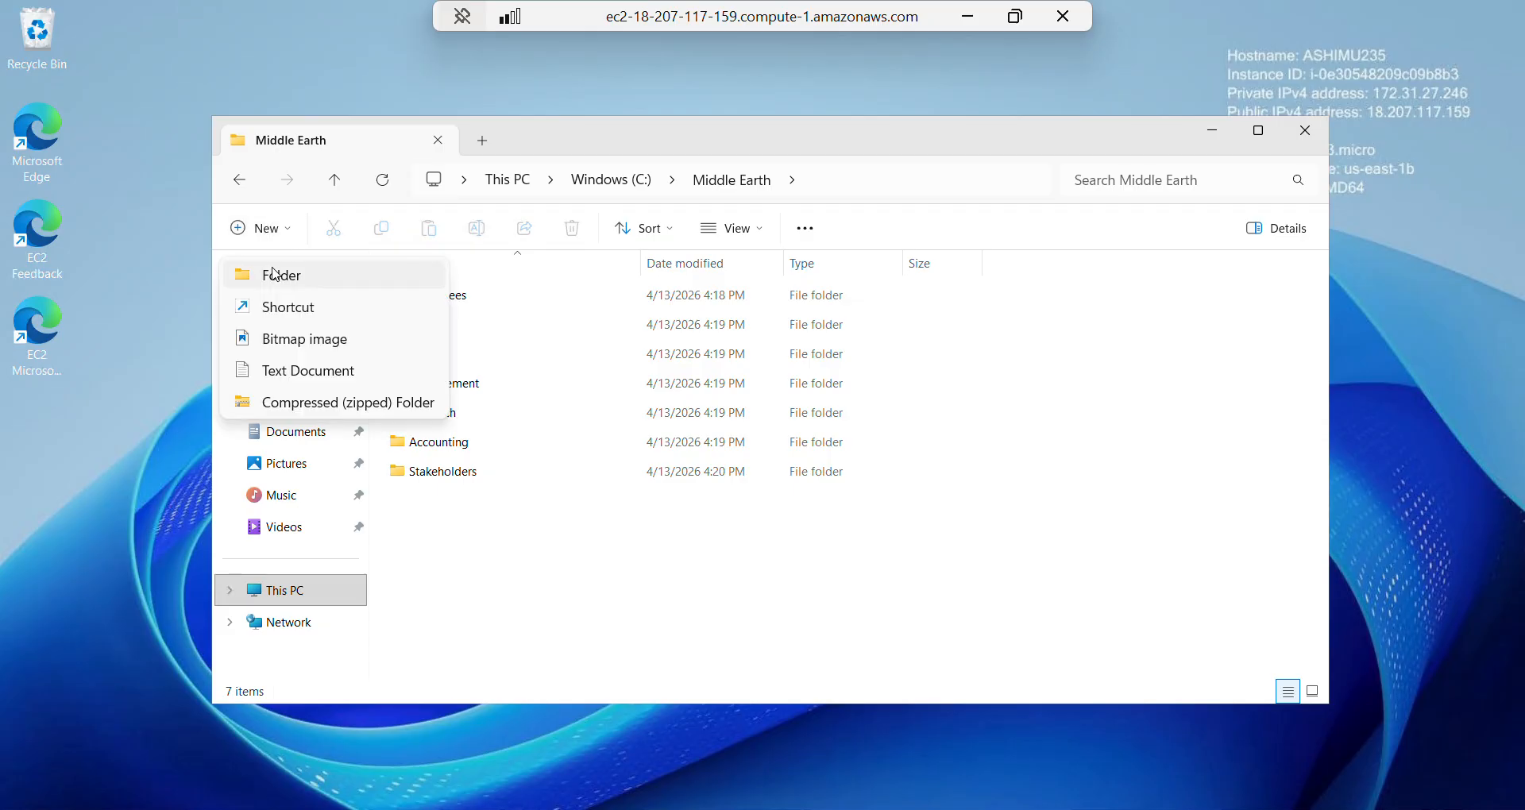
left_click(274, 275)
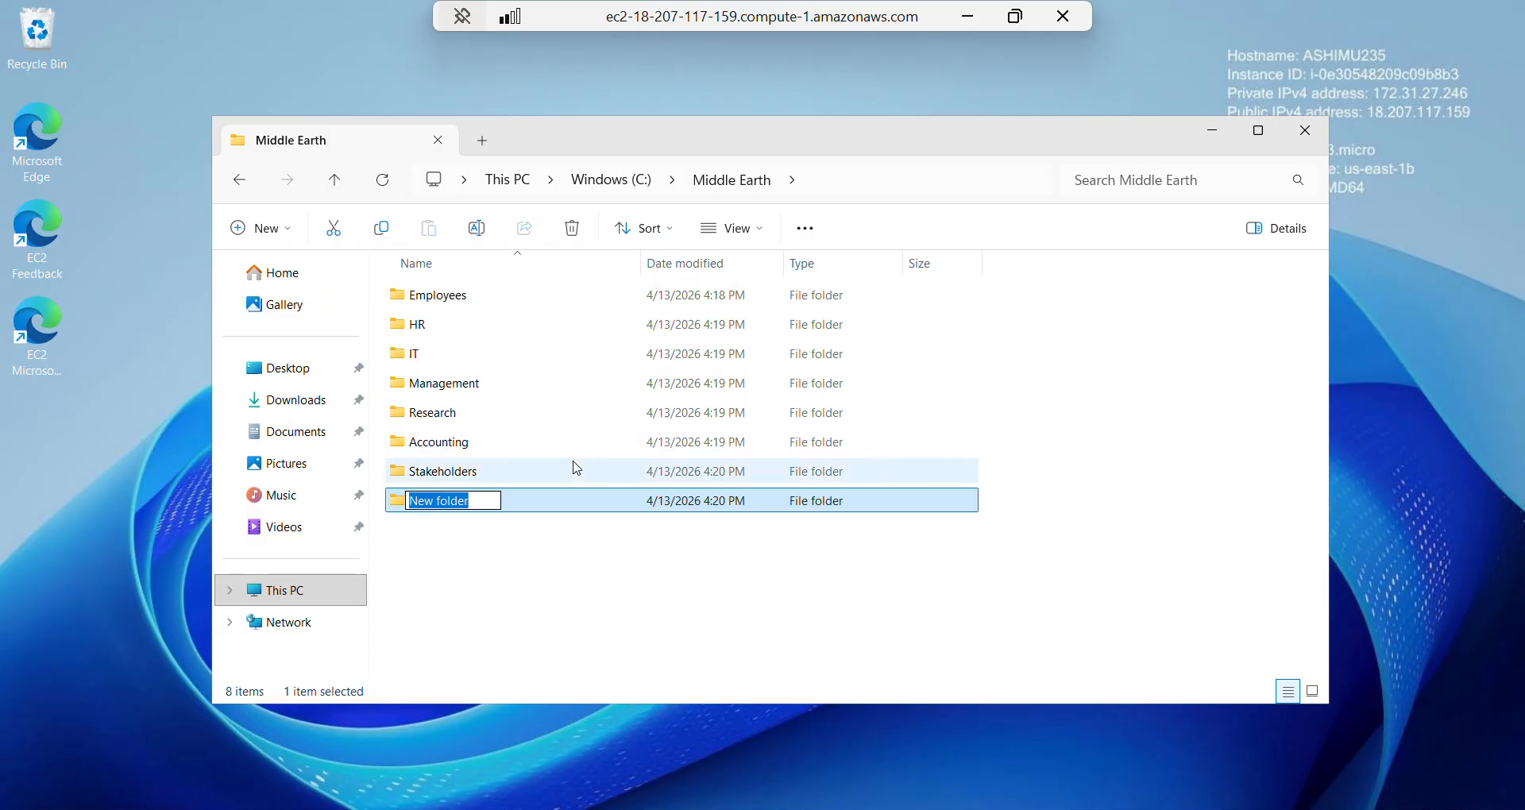
type("Aud")
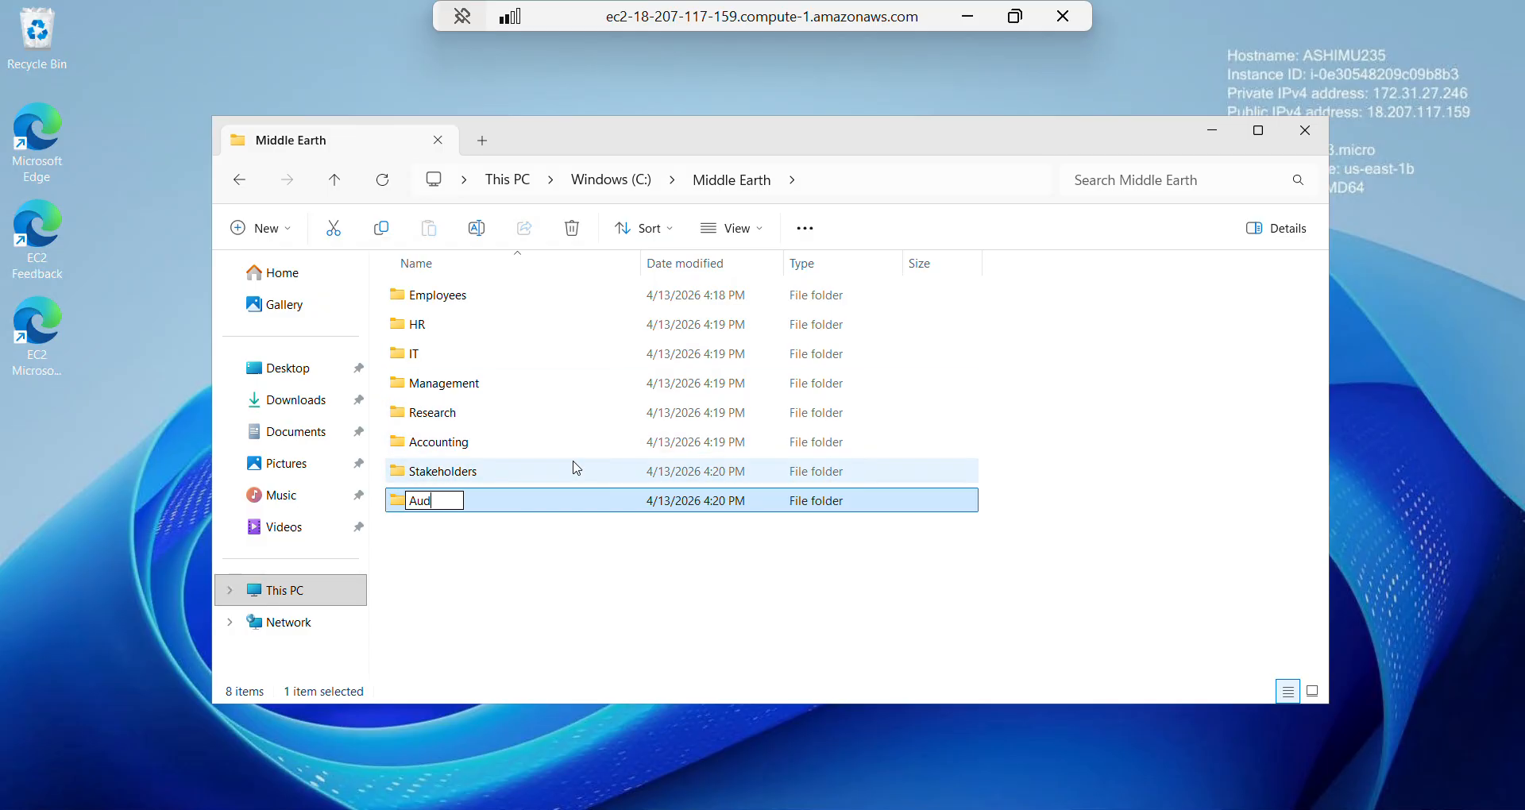
type("itors")
left_click(596, 618)
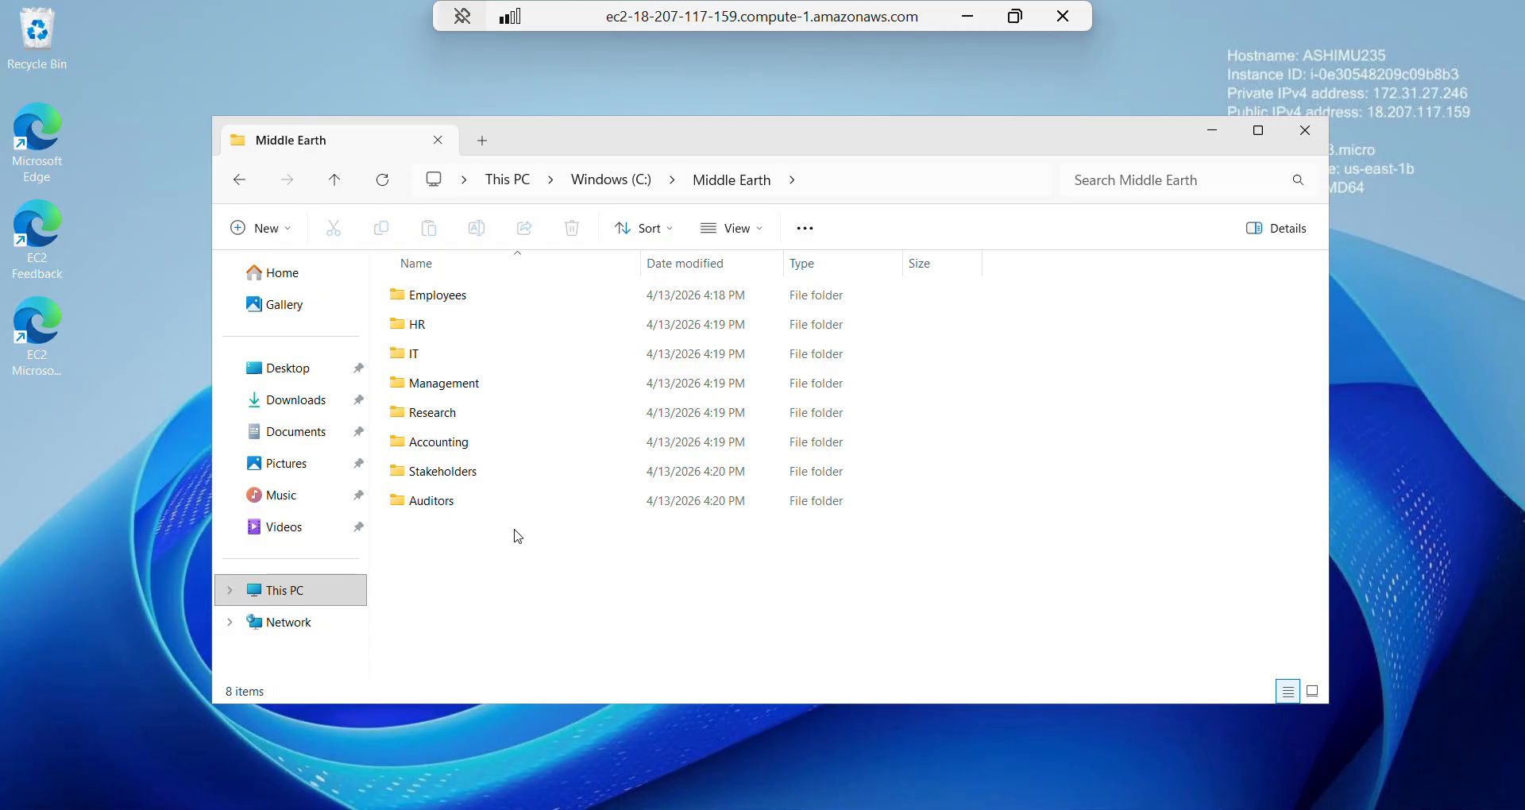
left_click(447, 303)
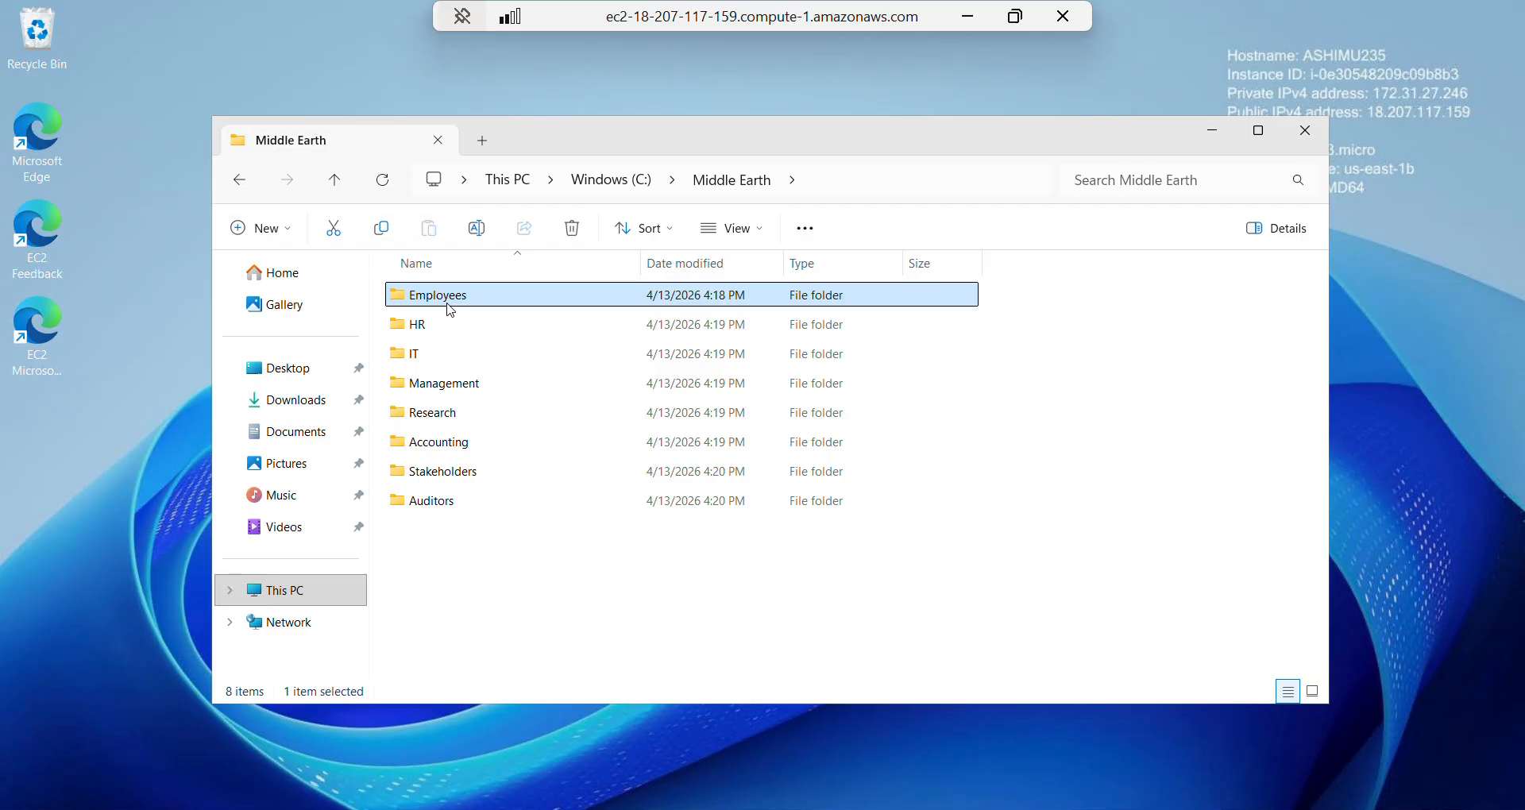
left_click(448, 304)
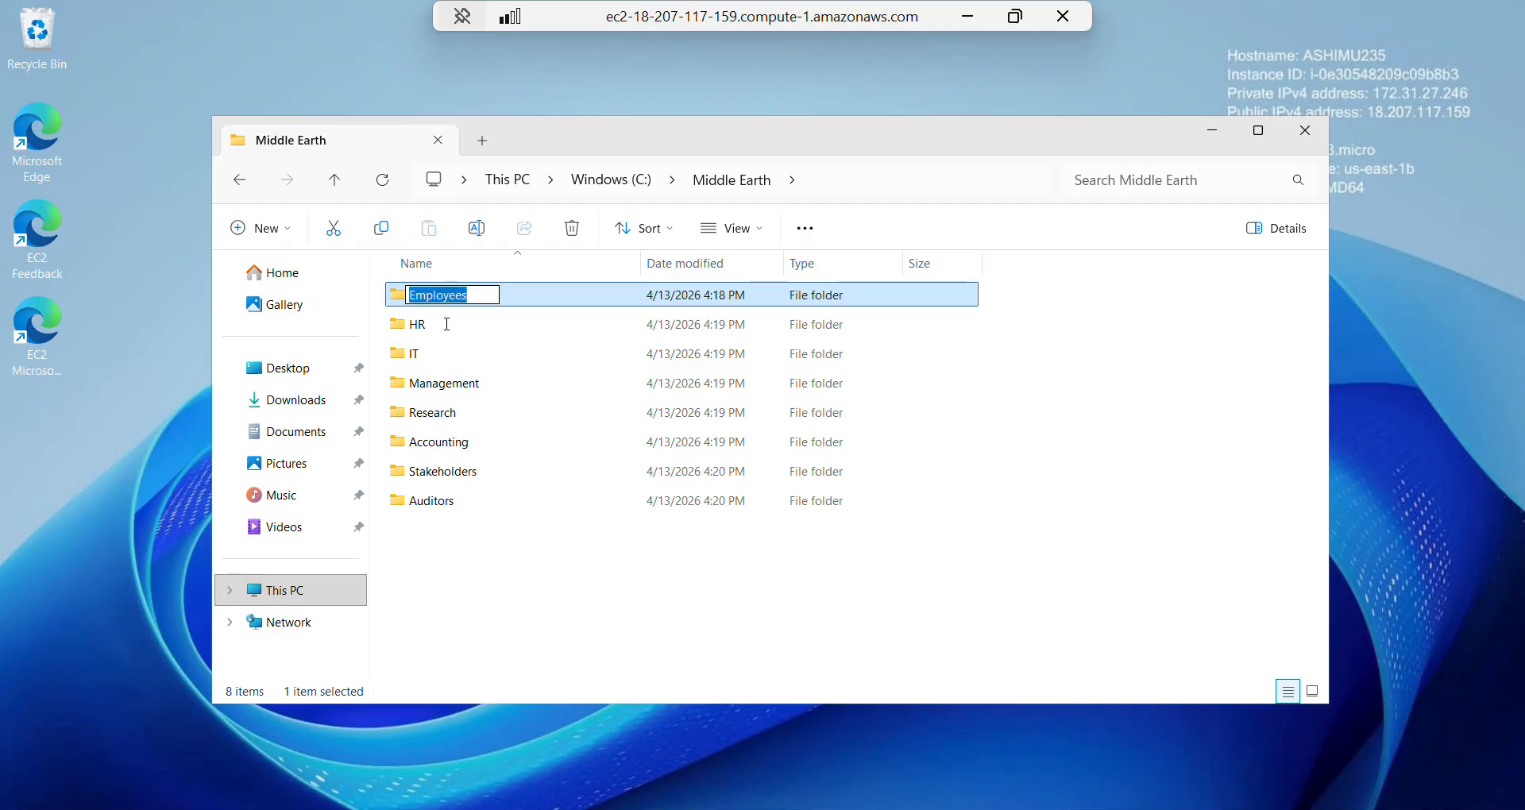
left_click(465, 386)
left_click(422, 296)
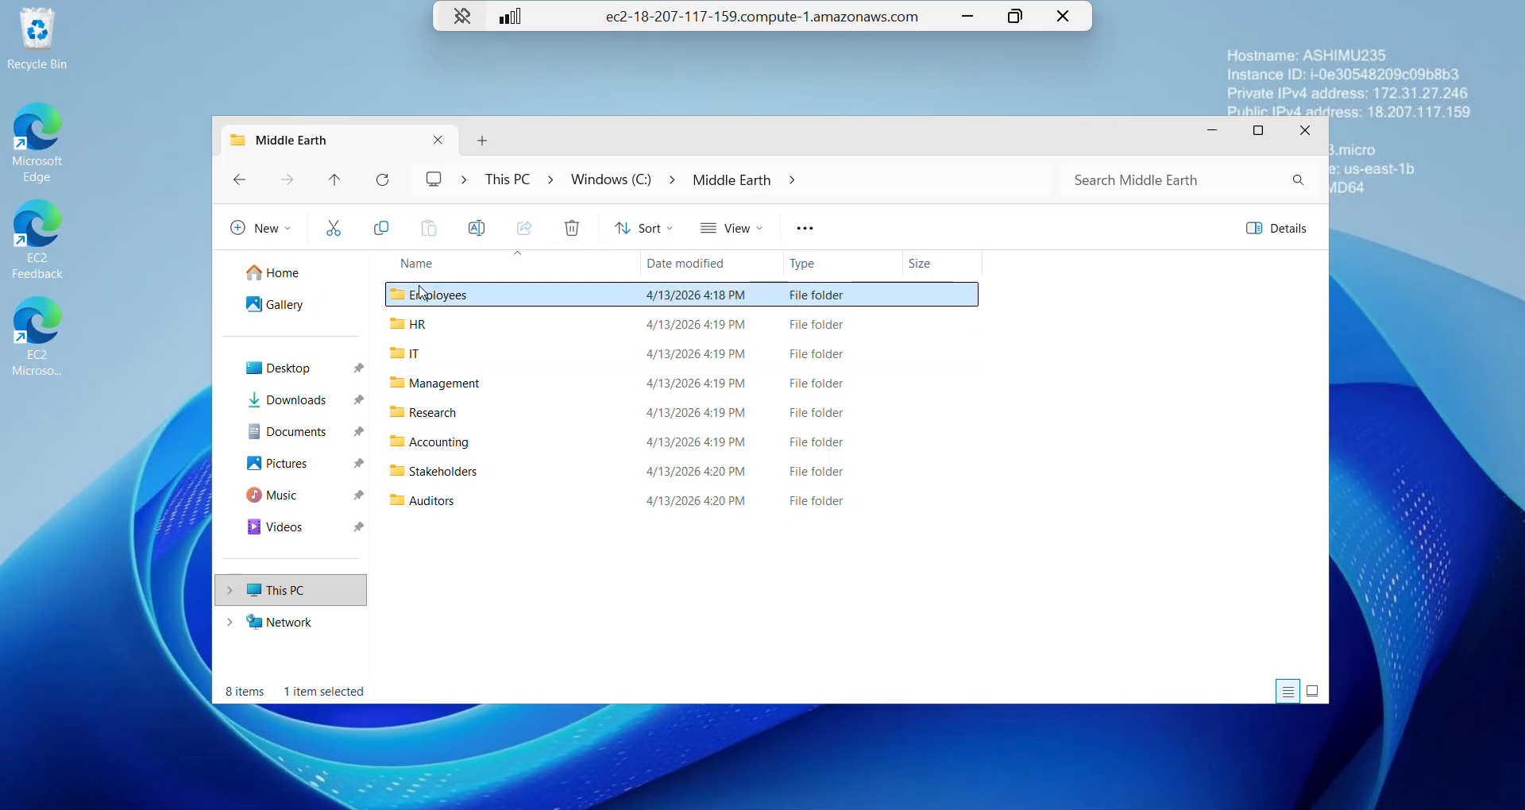
left_click(423, 296)
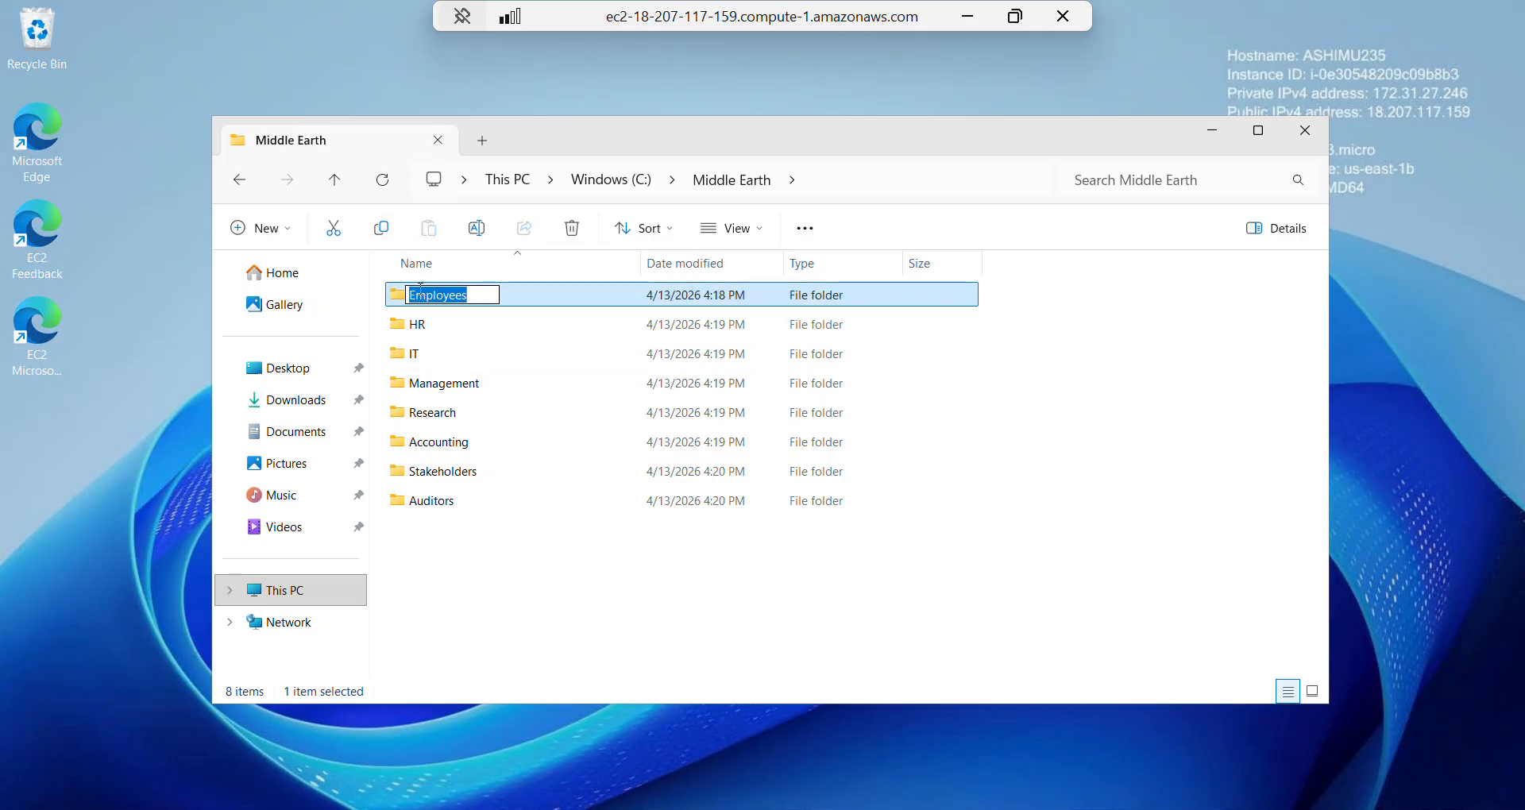
left_click(423, 327)
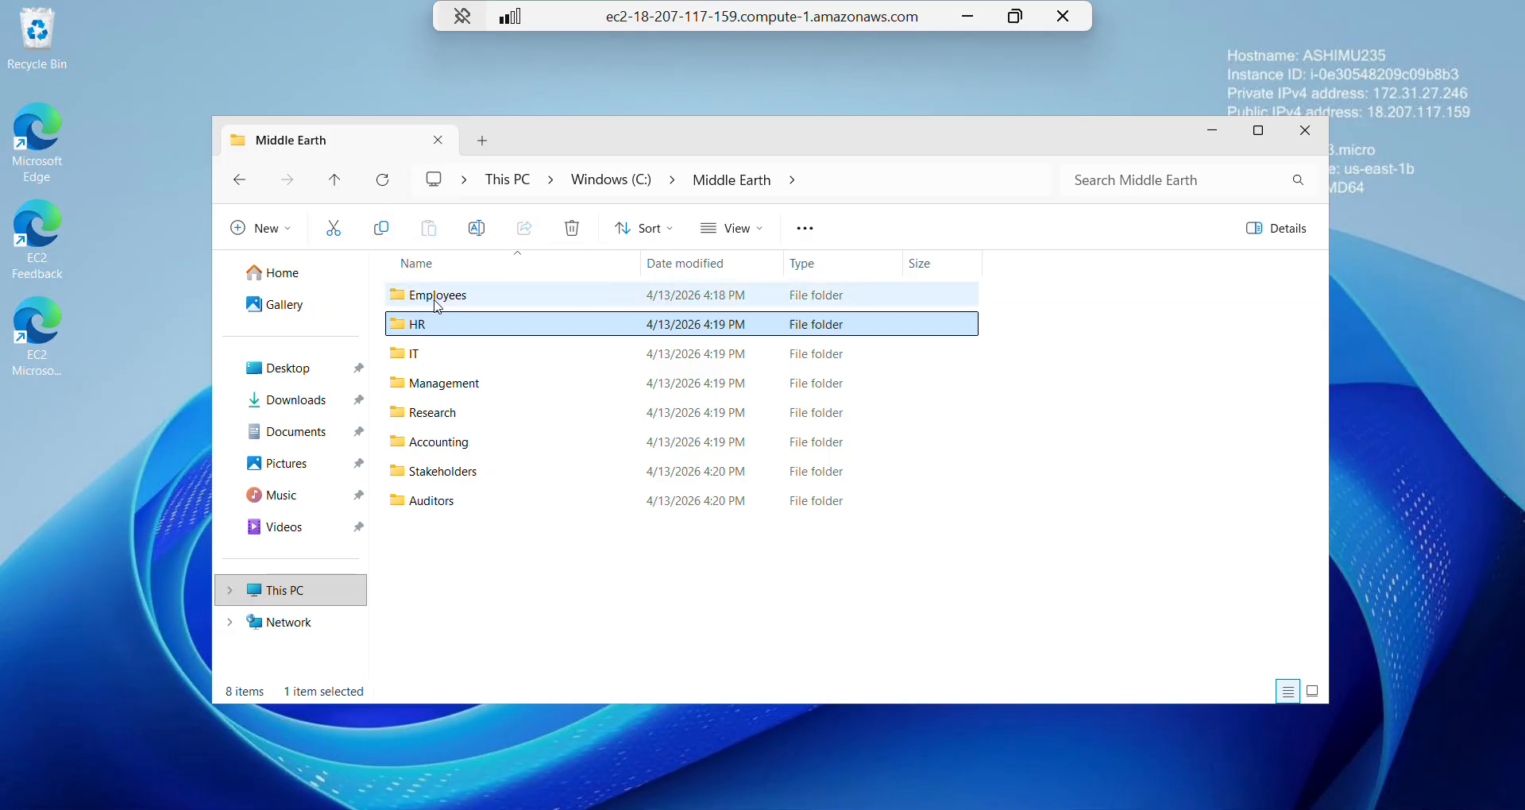
- Try to add a domain user to the security permissions of the Employees folder, entering the user's first name
right_click(437, 303)
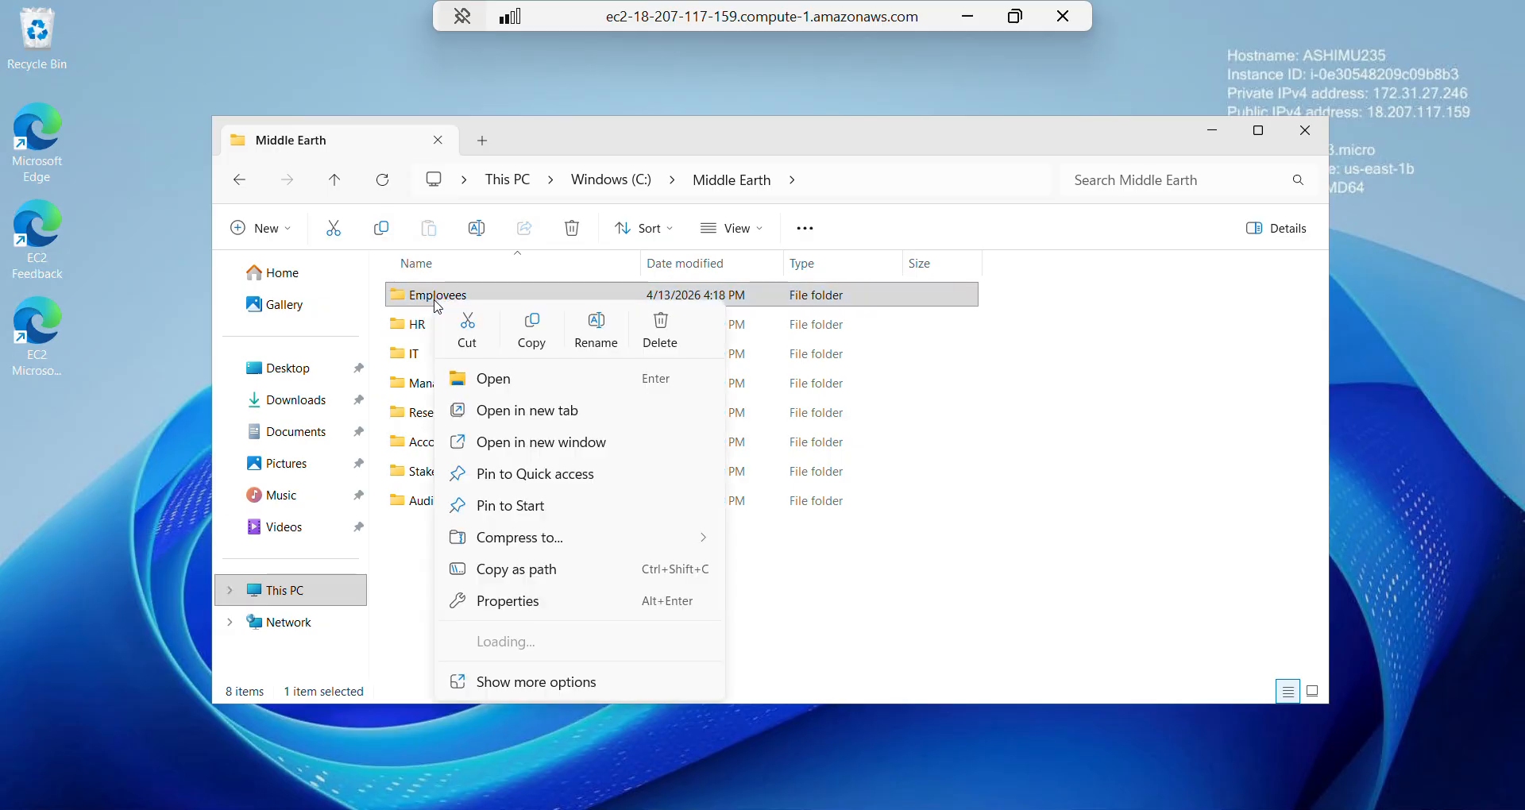
left_click(513, 607)
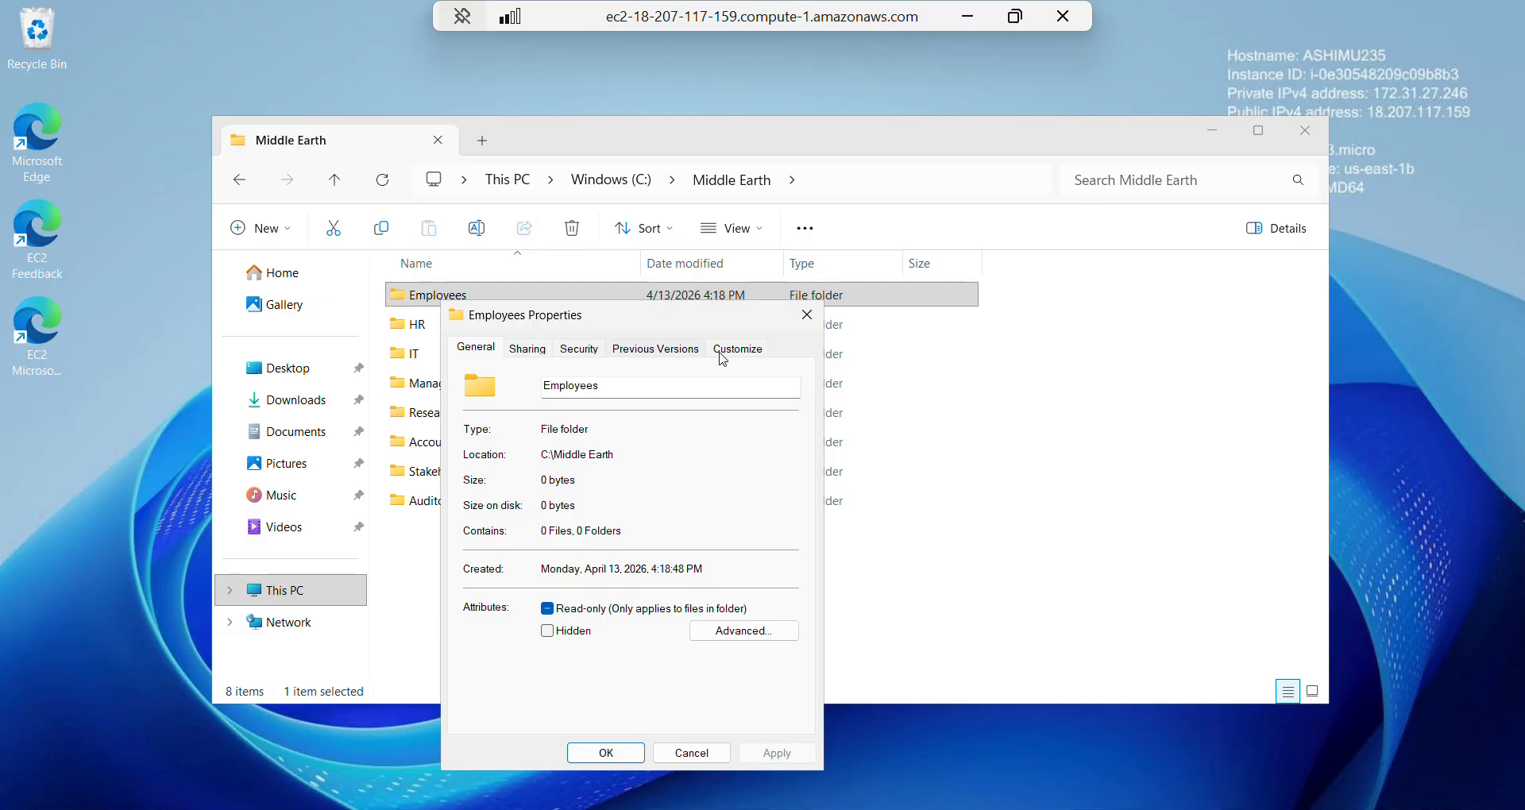
left_click(570, 350)
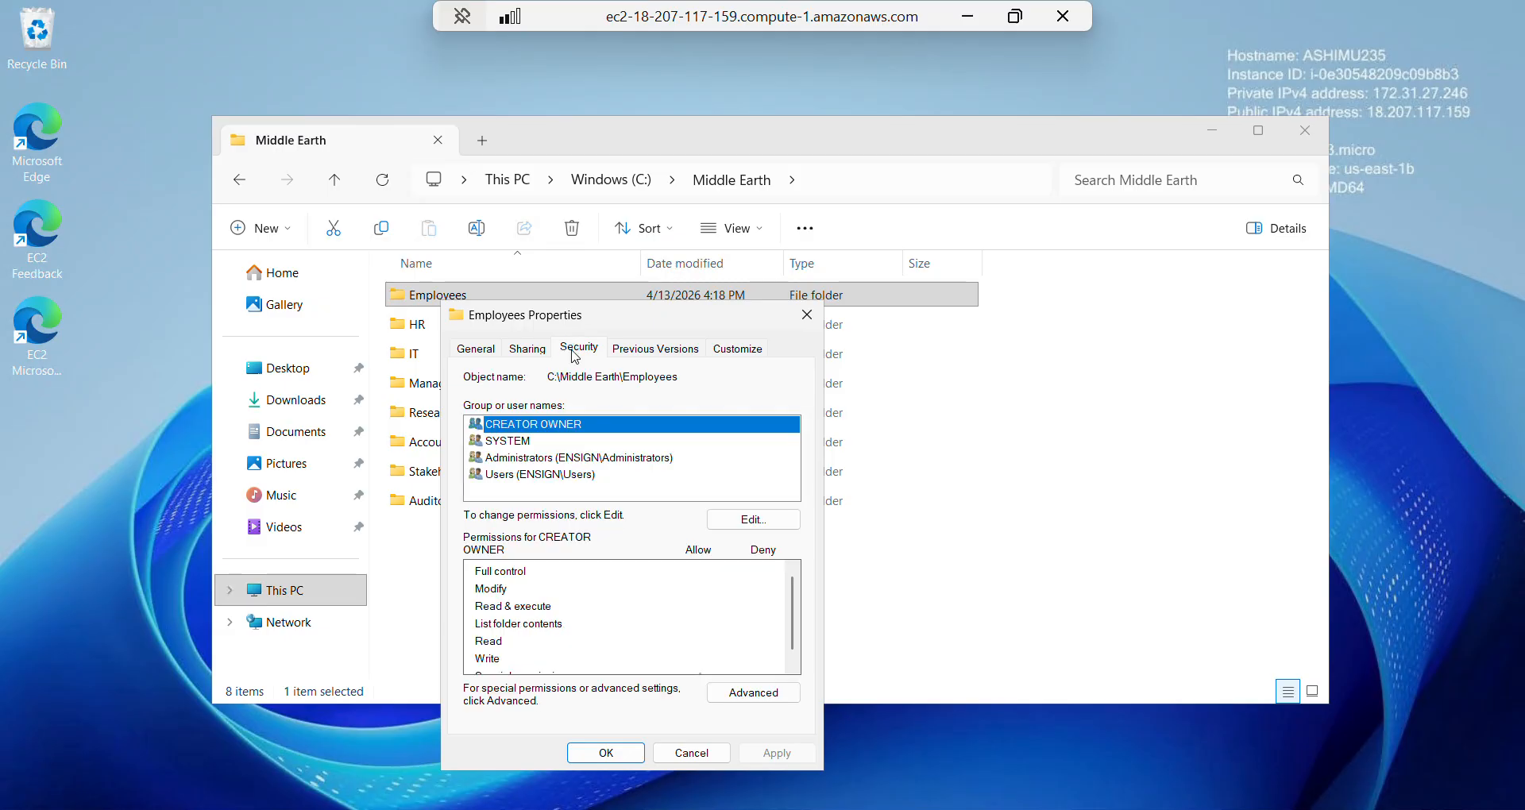
left_click(749, 520)
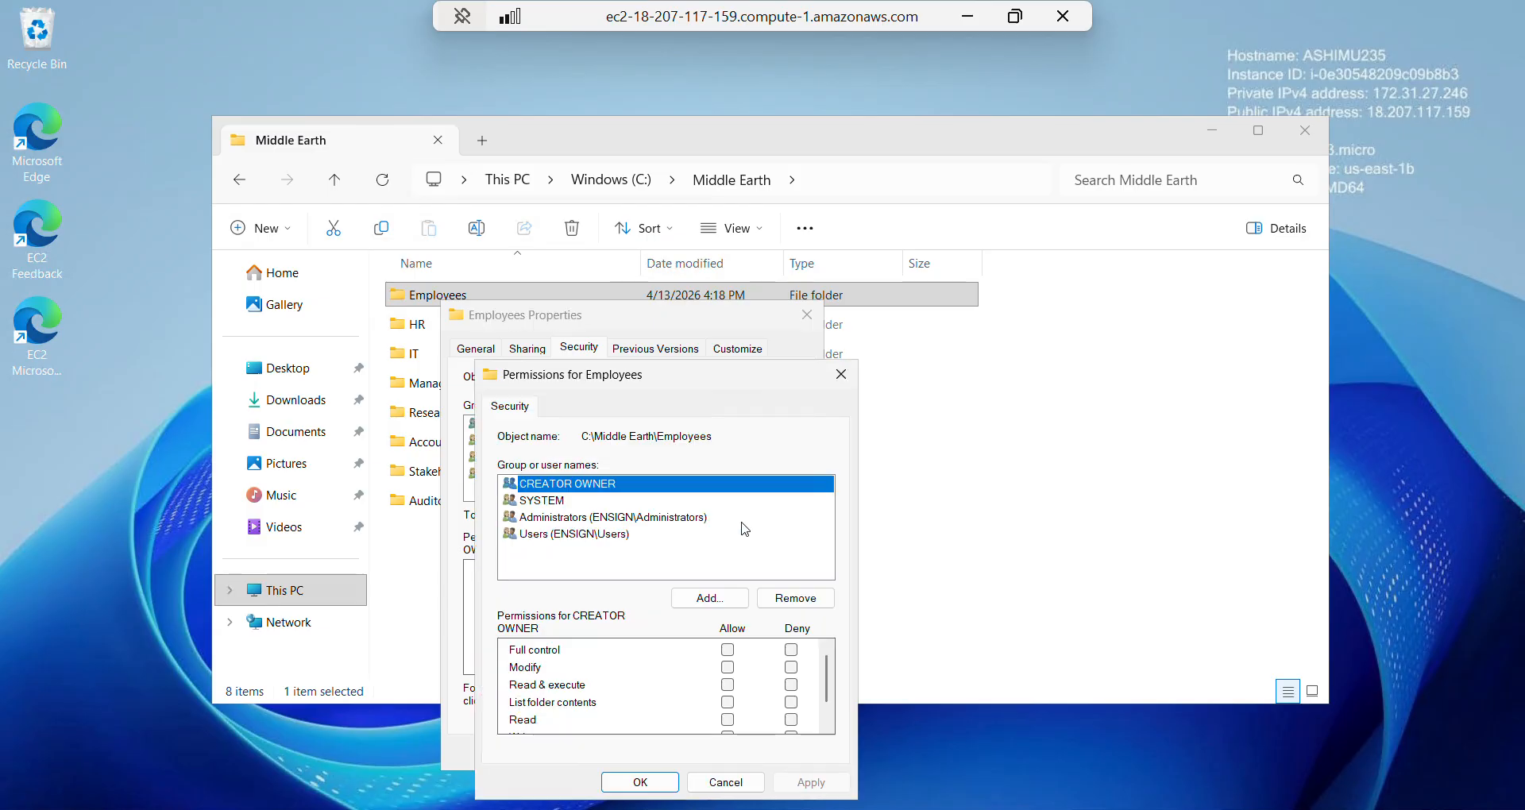
left_click(711, 602)
left_click(711, 607)
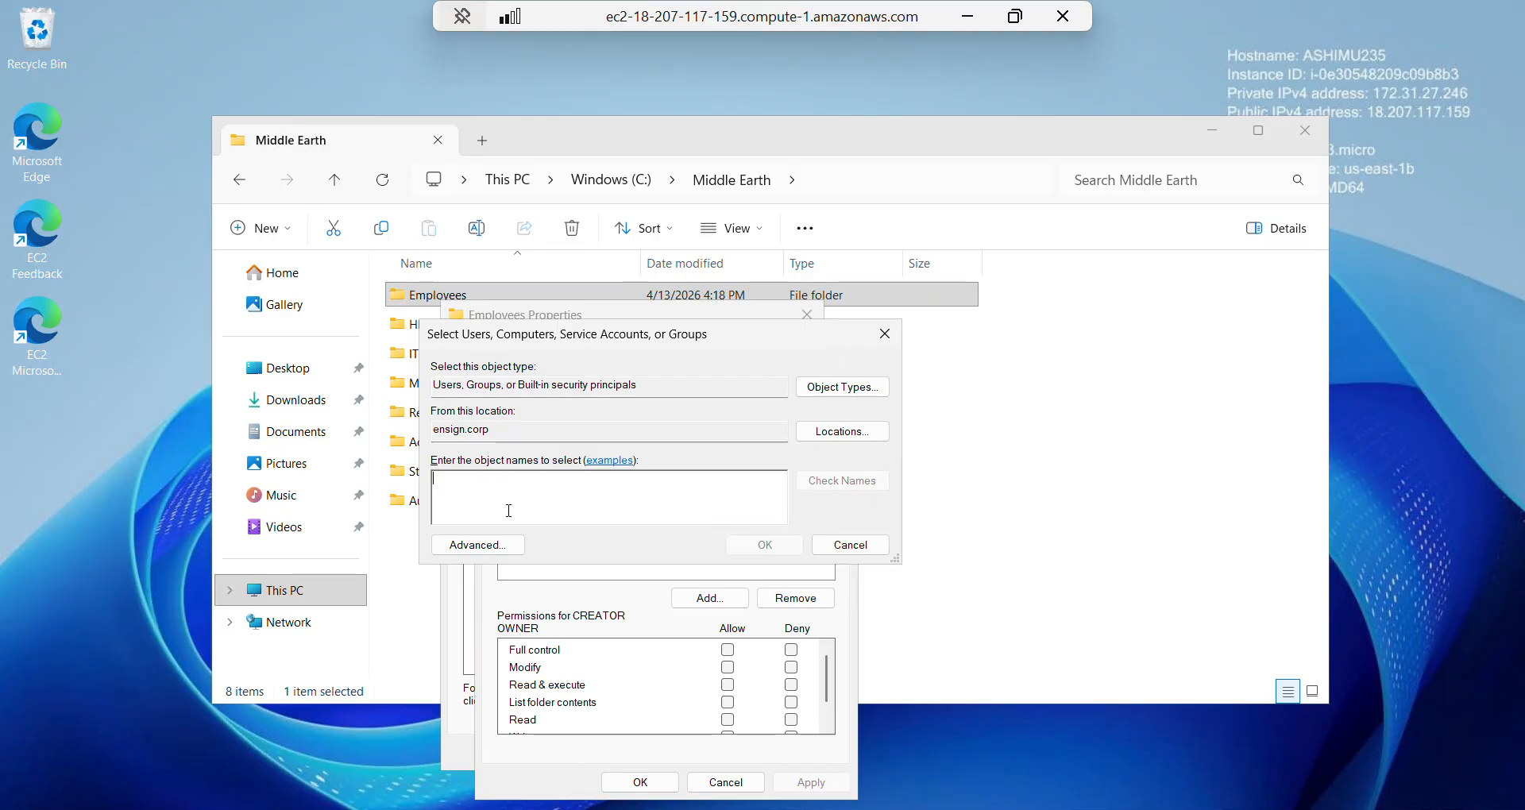
type("Fr")
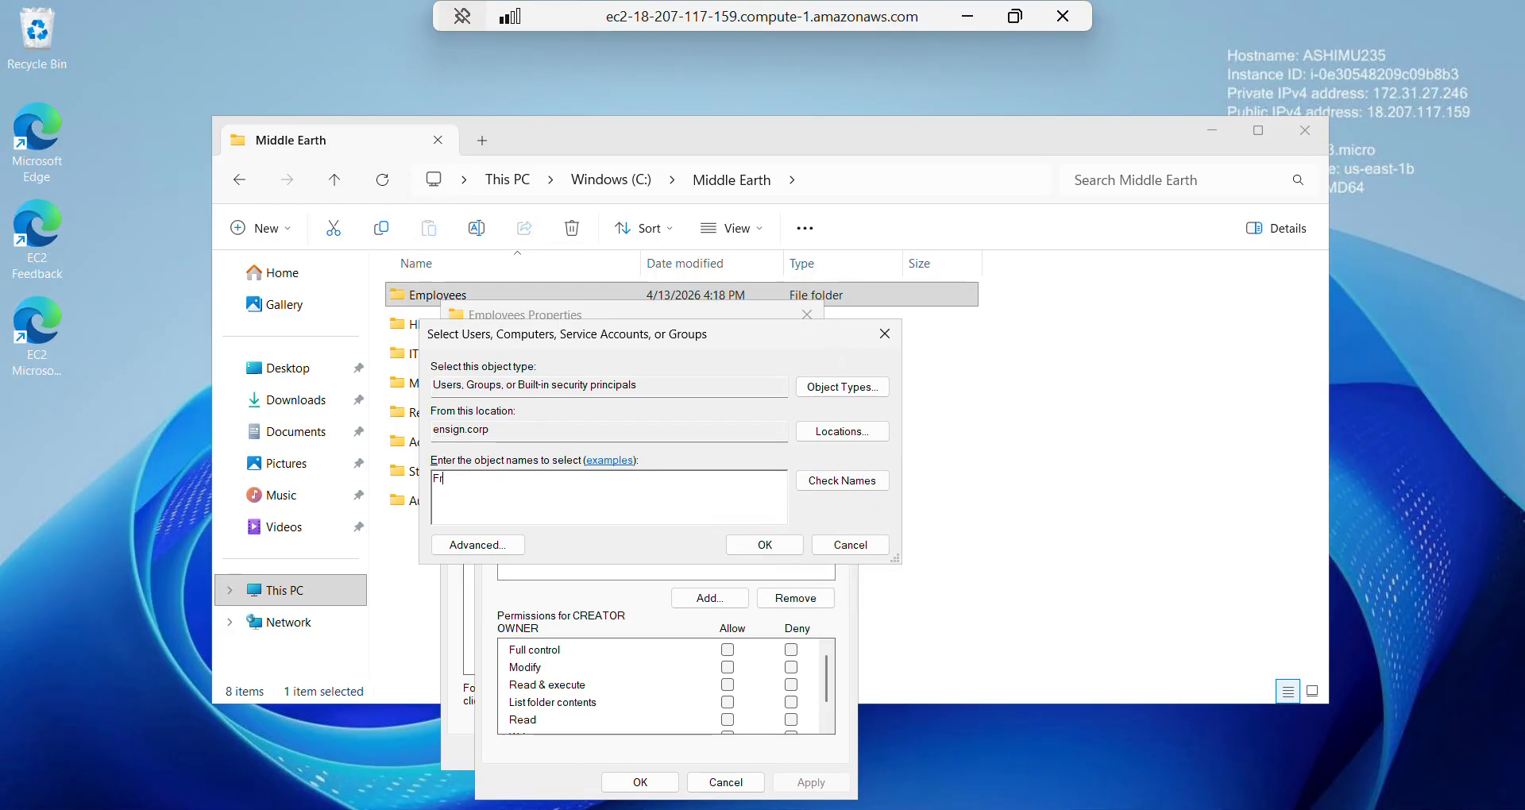
type("odo")
left_click(885, 335)
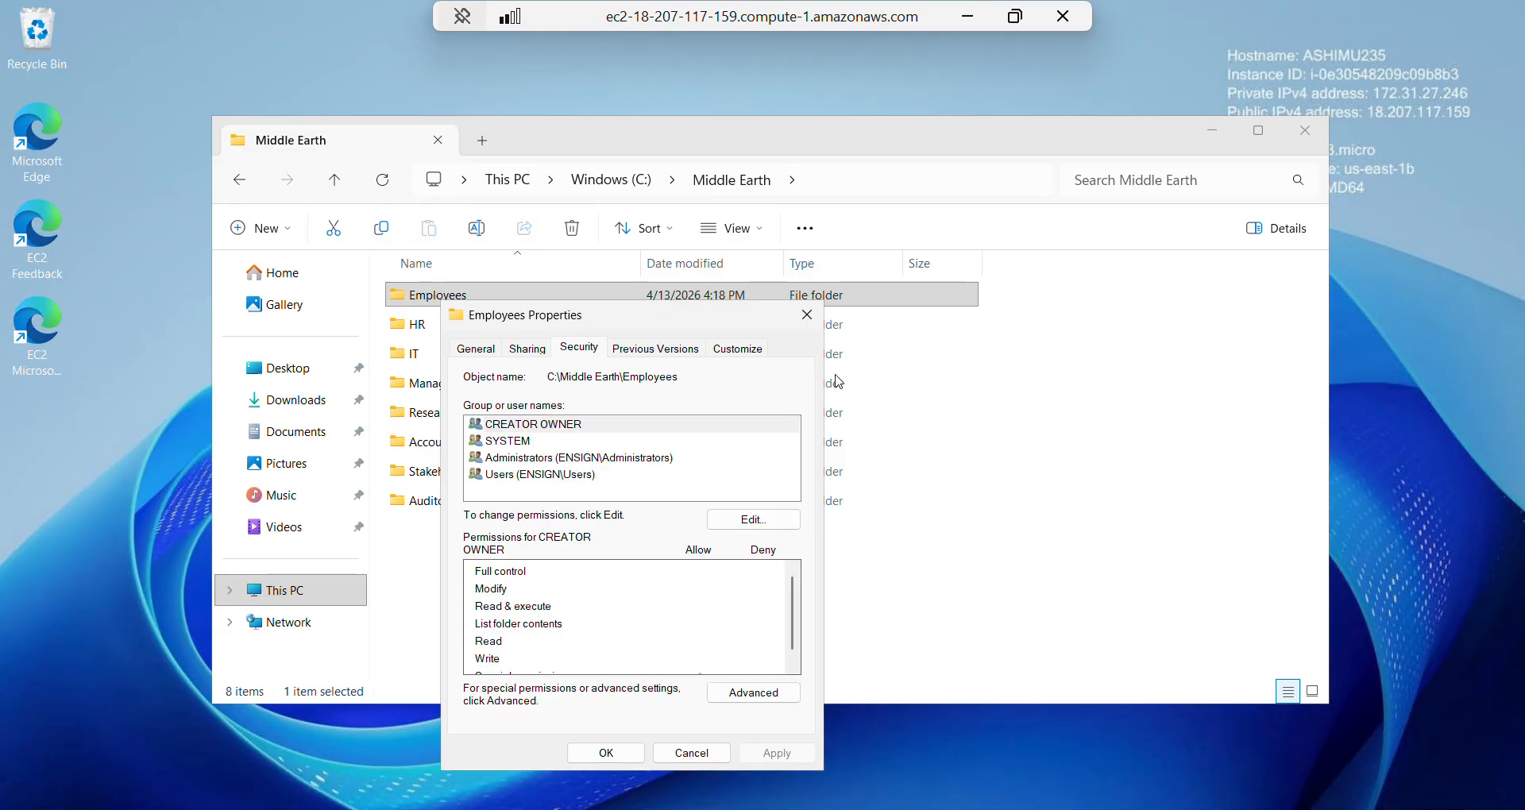
left_click(840, 382)
left_click(807, 316)
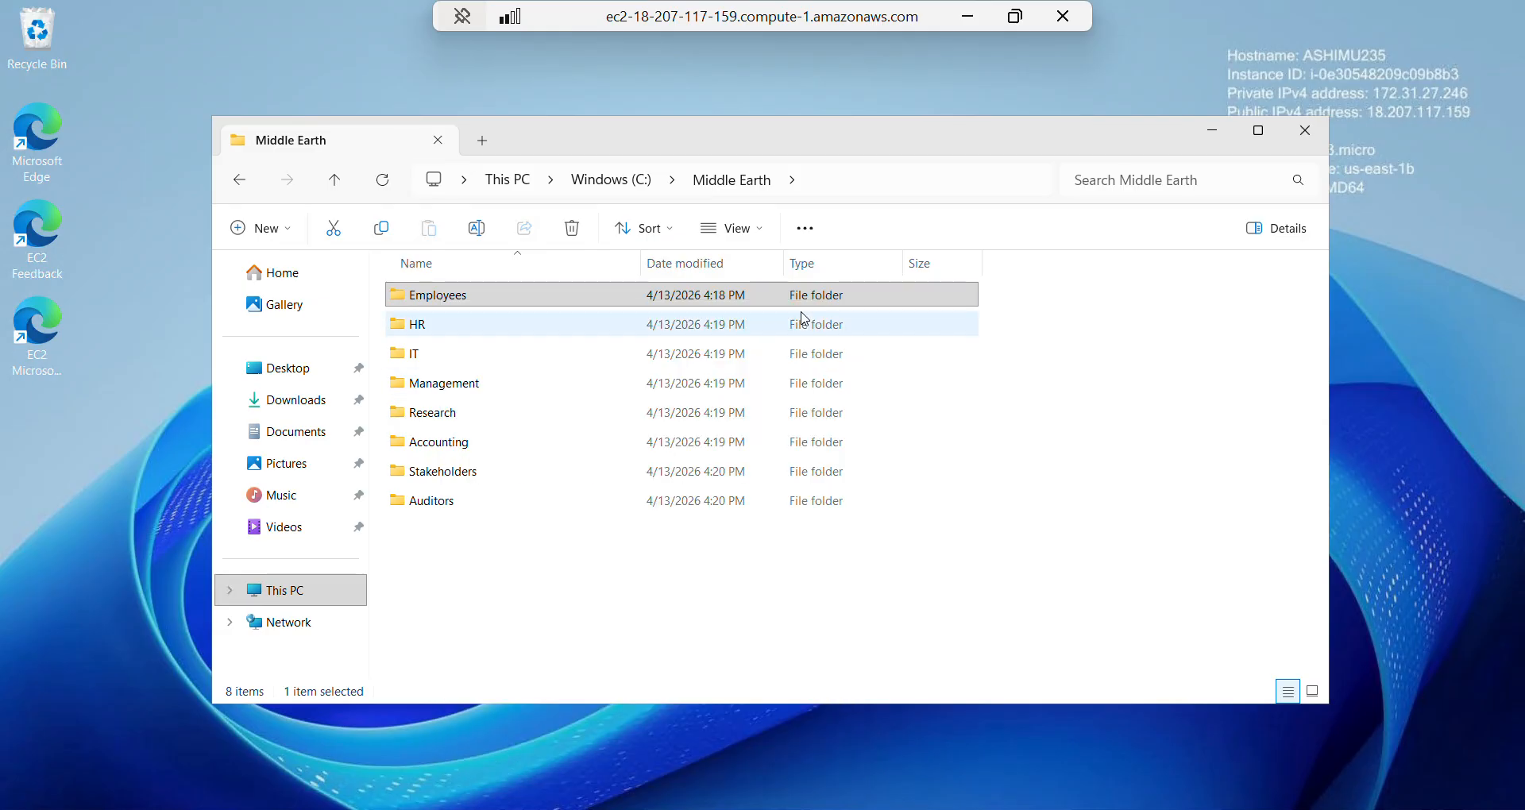
- Move the HR, IT, Management, Research, Accounting, Stakeholders and Auditors folders into the Employees folder and open it
left_click_drag(416, 534, 444, 310)
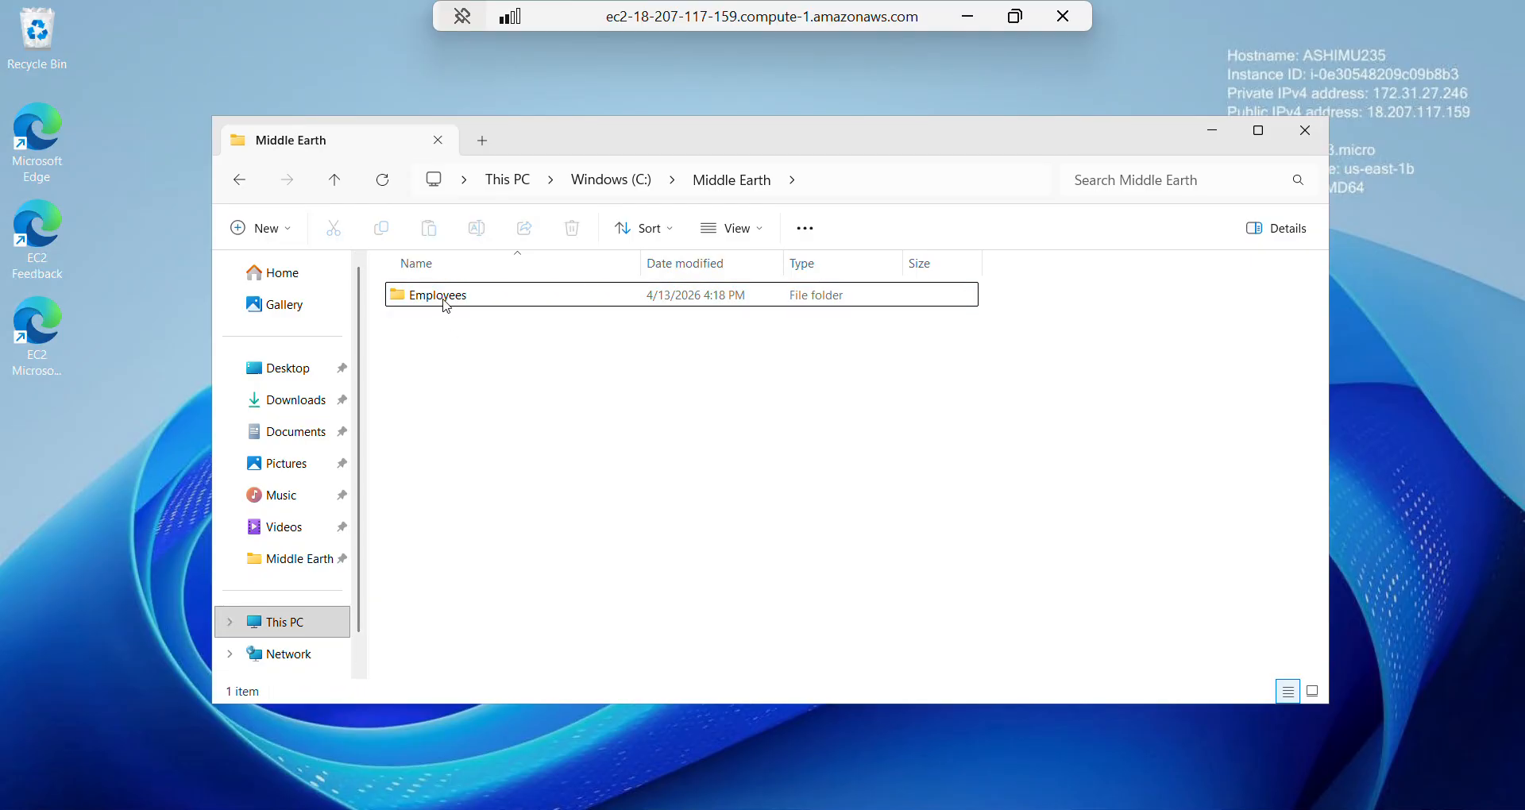
left_click(447, 305)
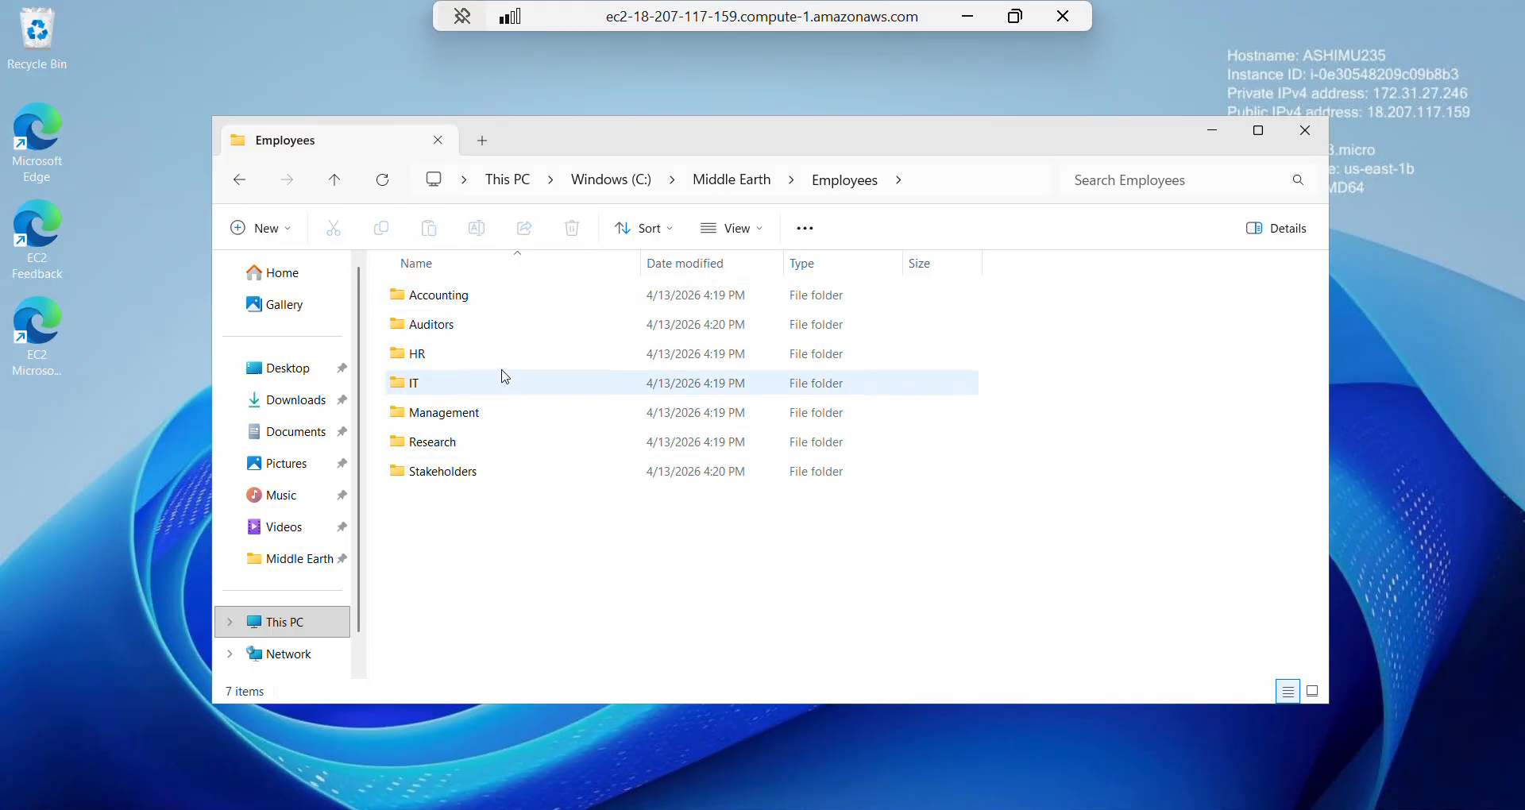
- Move the HR folder into the IT folder inside Employees
left_click(422, 361)
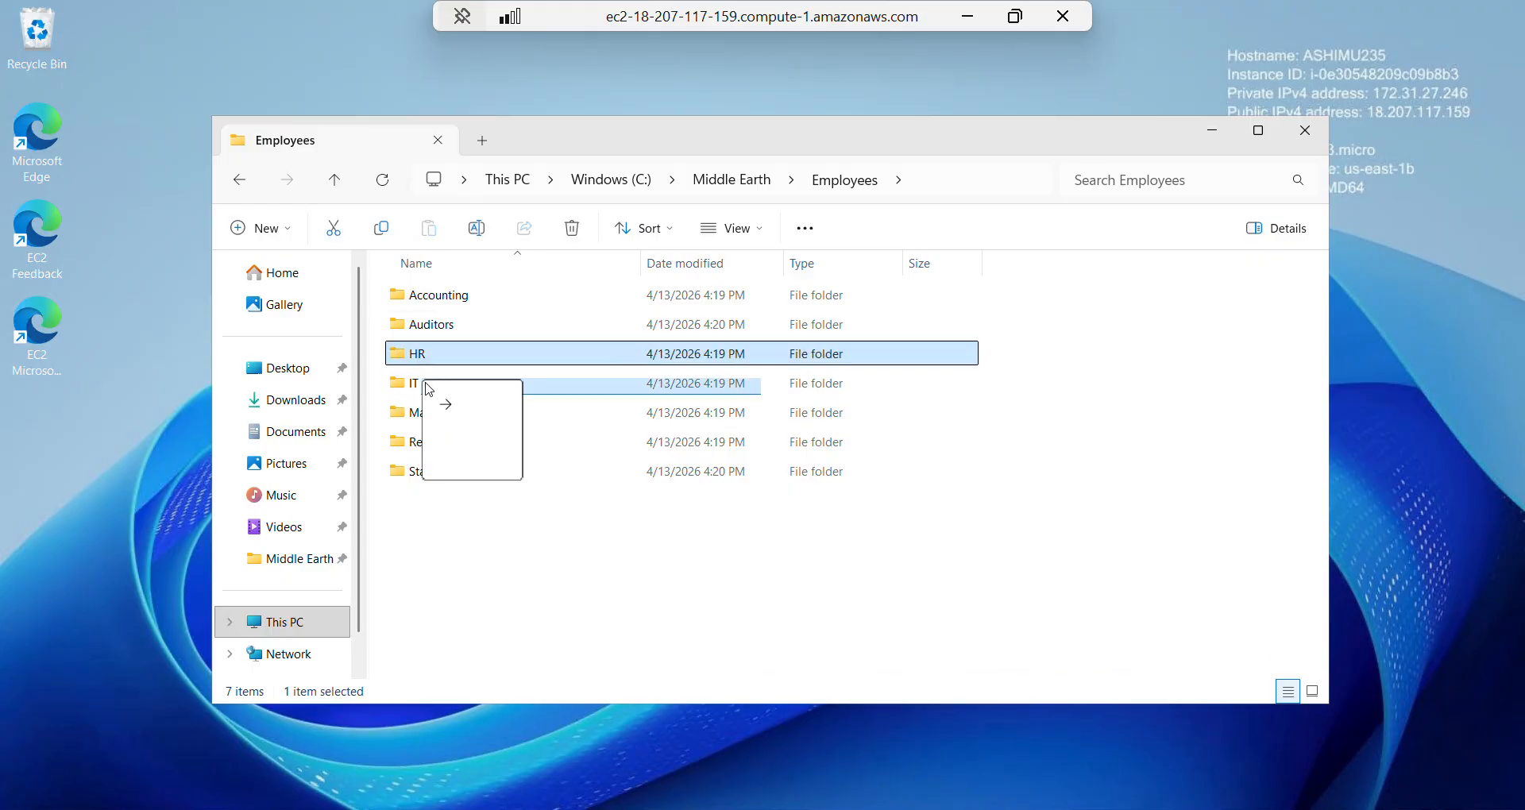
key("Delete")
left_click(429, 388)
double_click(429, 389)
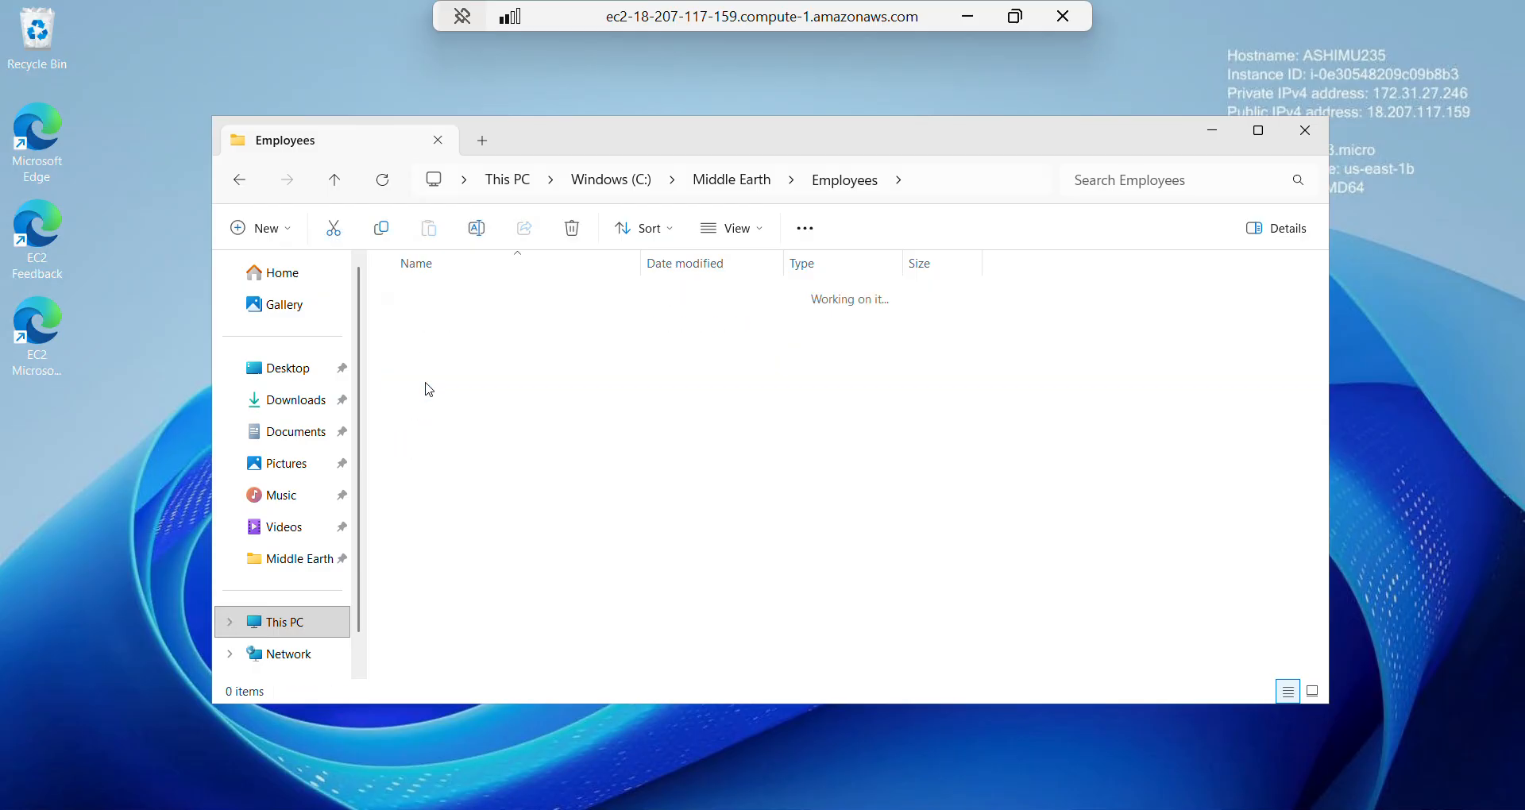
left_click(248, 194)
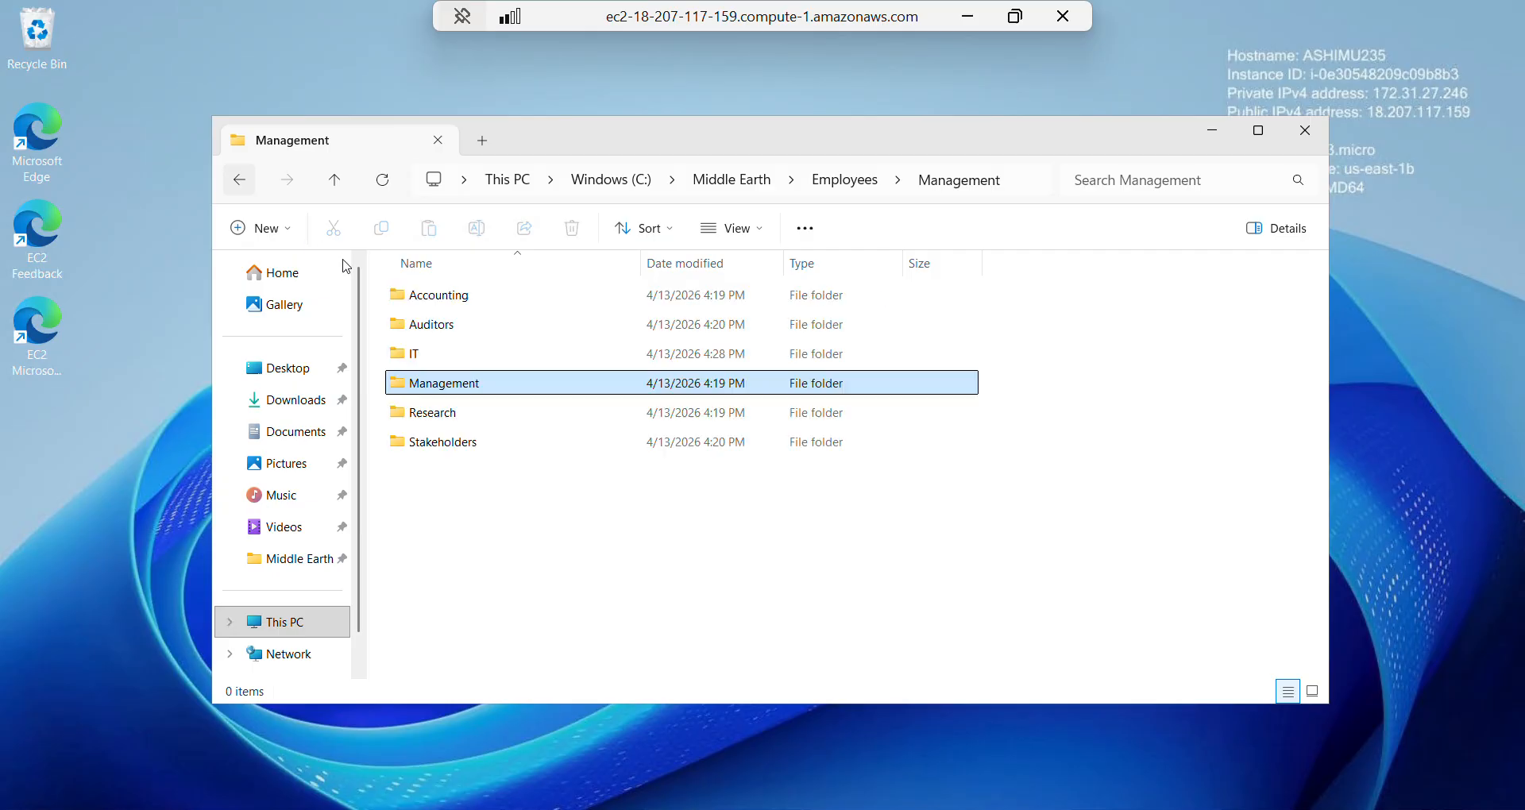
- Cut the HR folder out of the IT folder and paste it back into the Employees folder
double_click(433, 353)
left_click(426, 305)
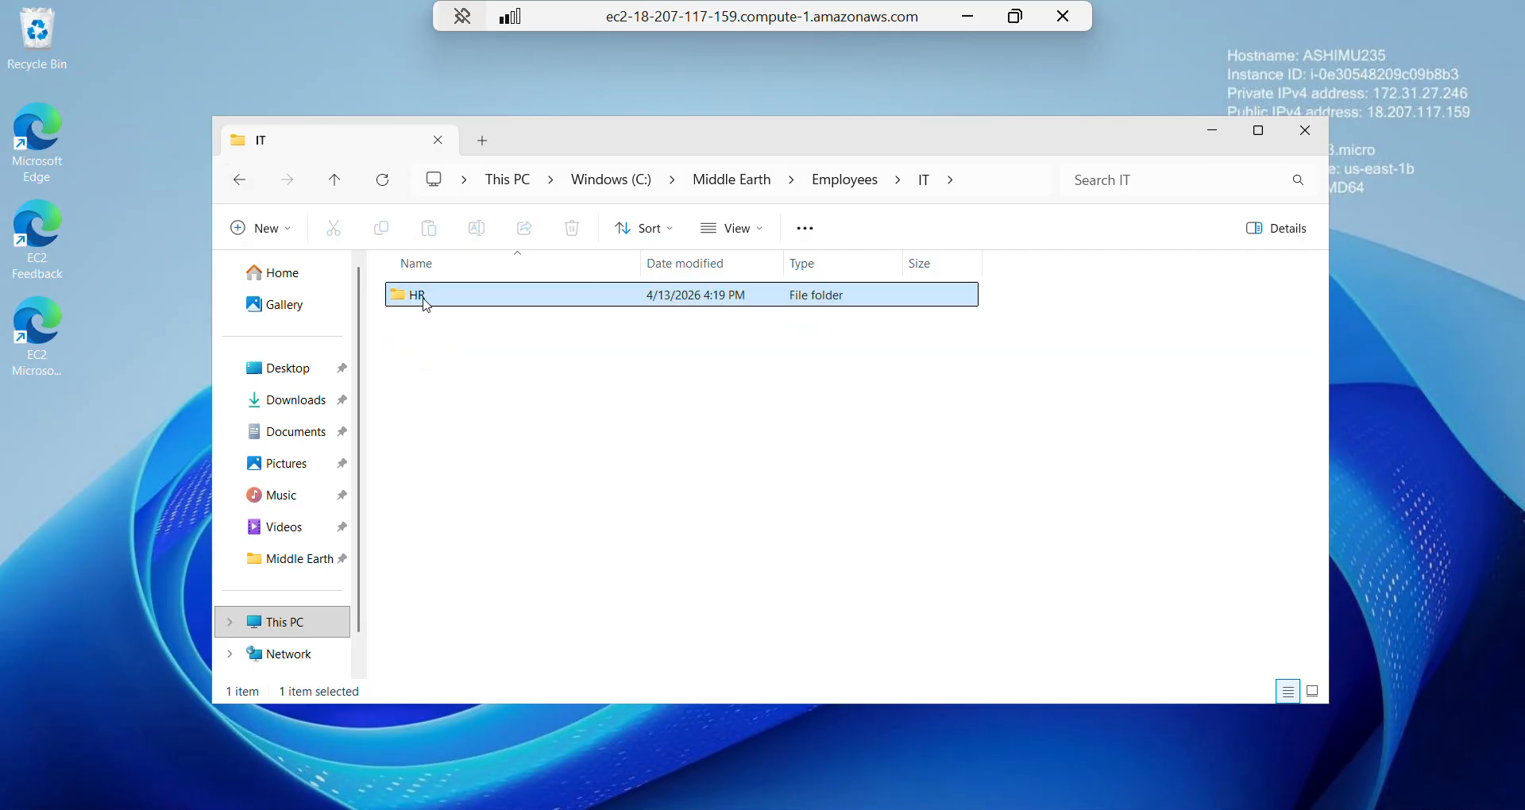
right_click(423, 301)
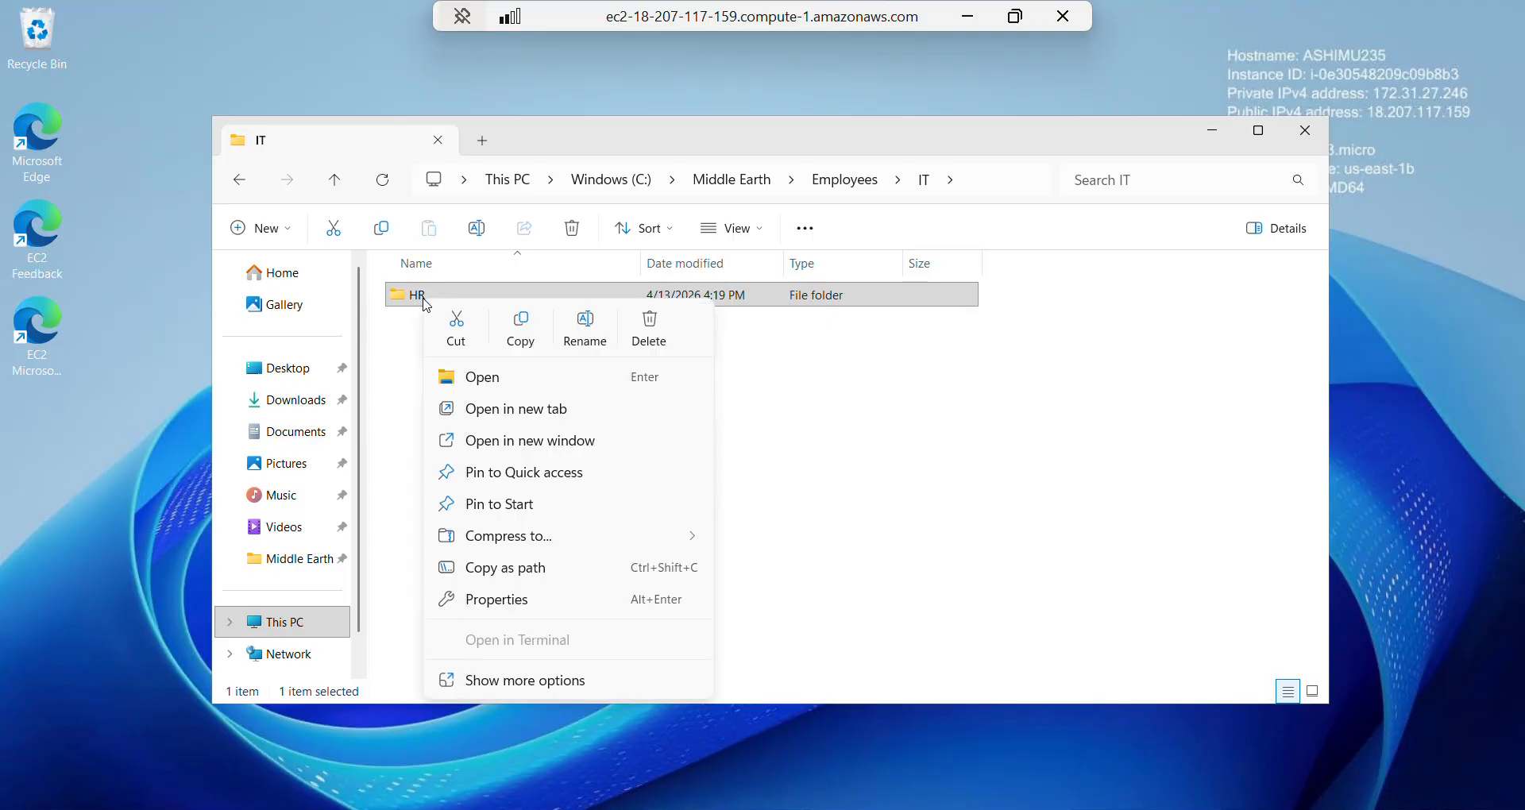
left_click(447, 322)
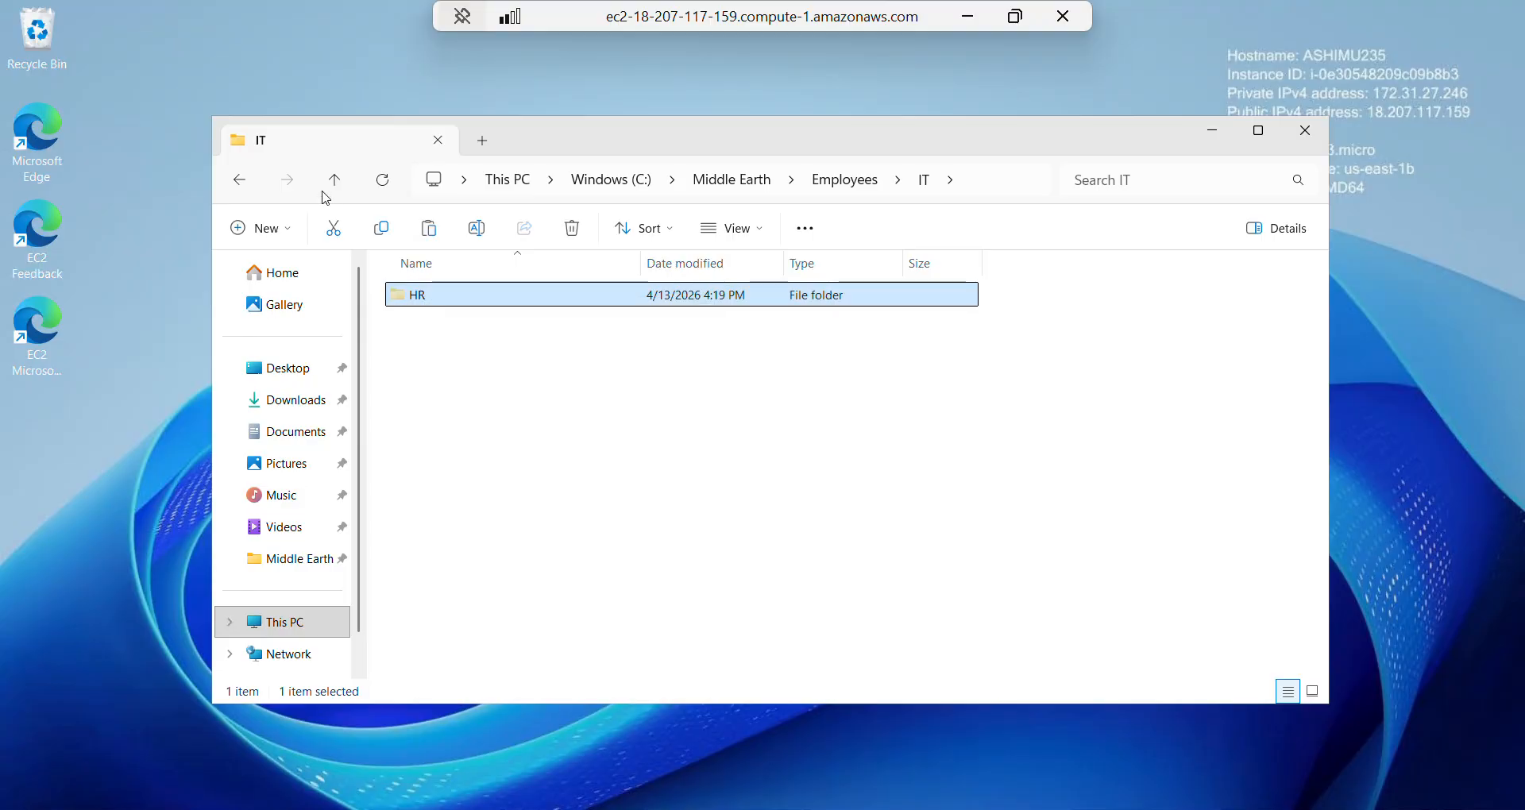
left_click(256, 184)
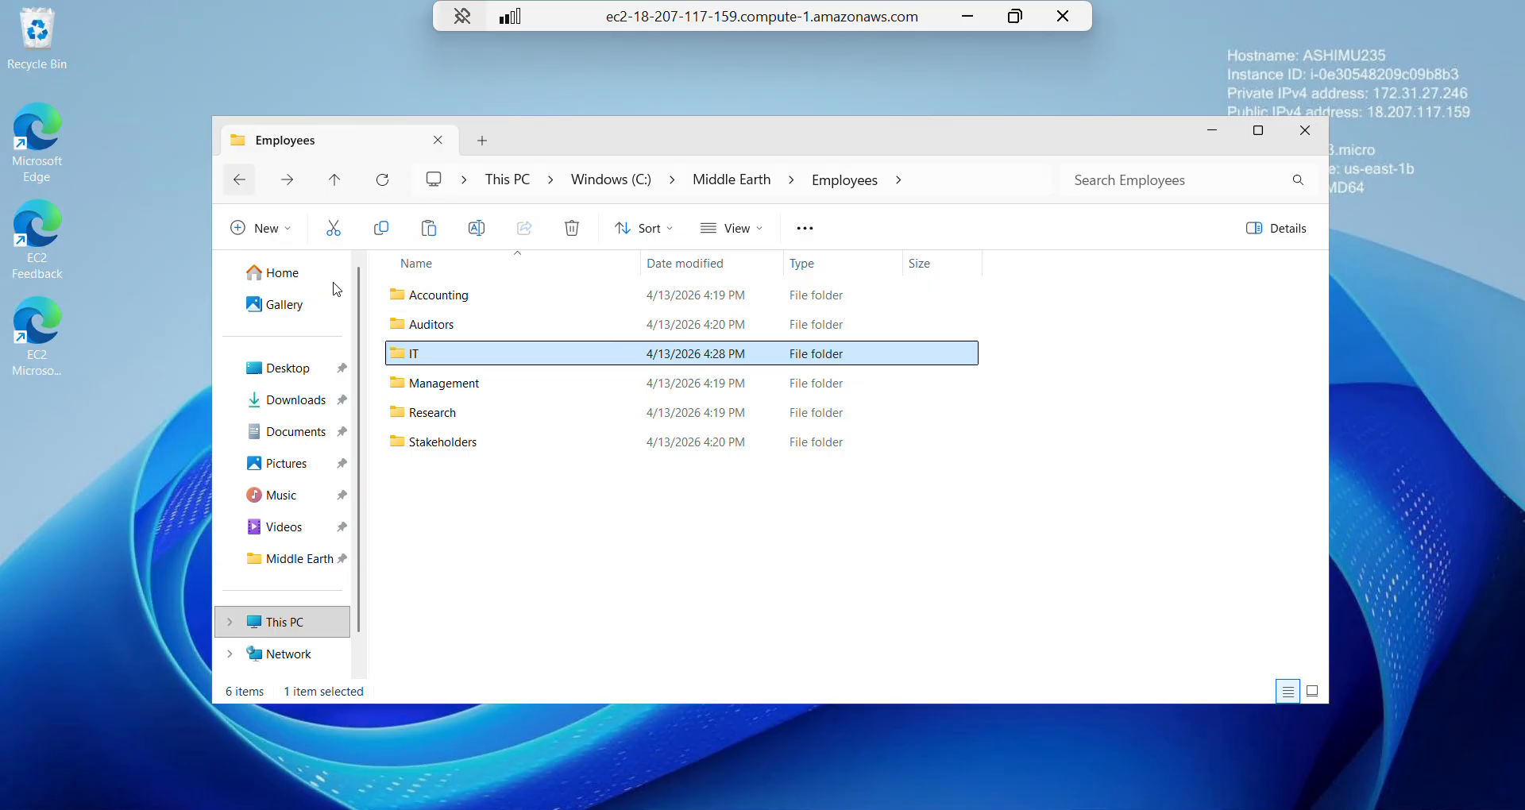
left_click(453, 504)
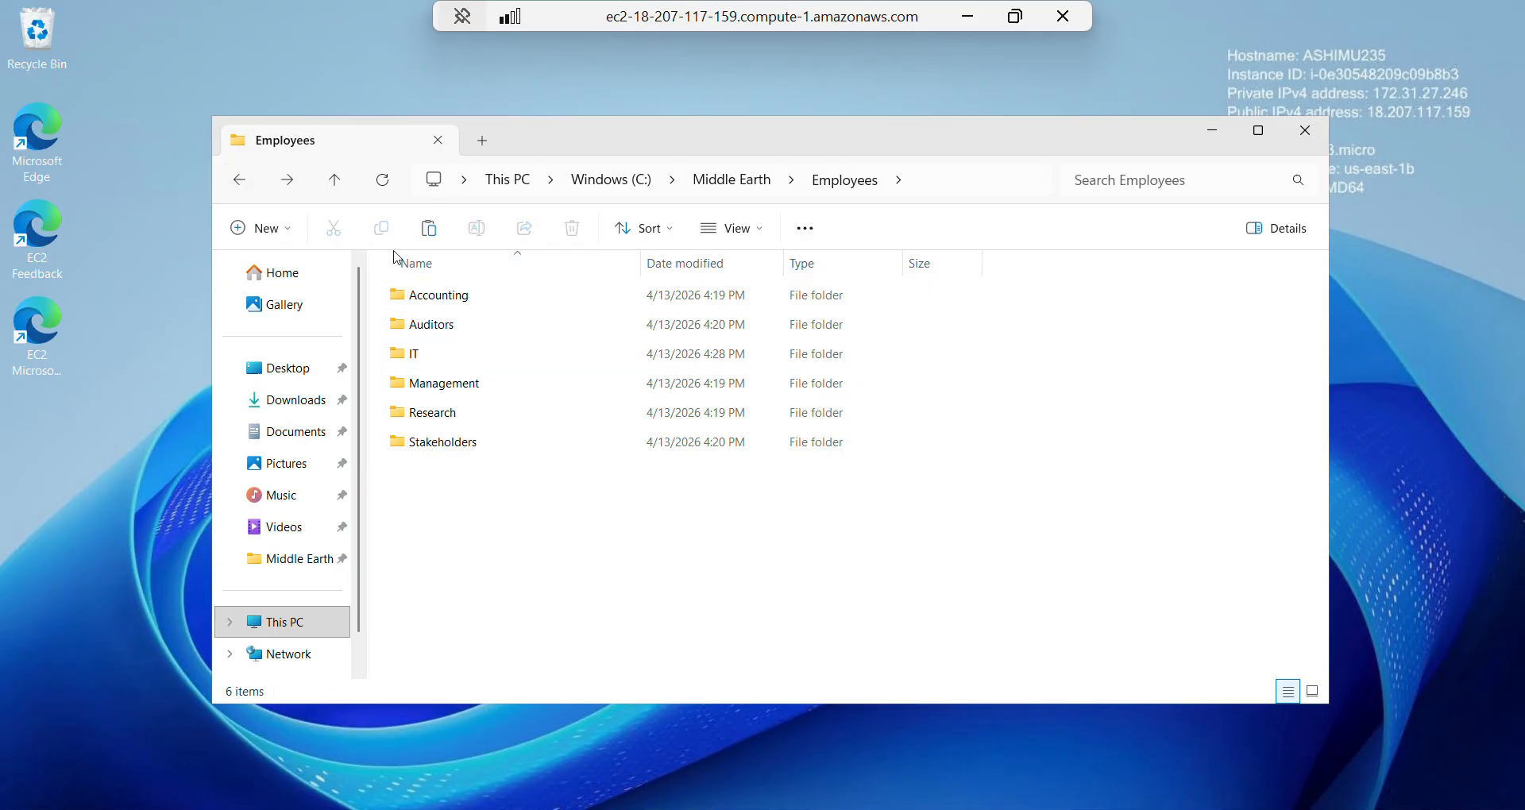
right_click(445, 487)
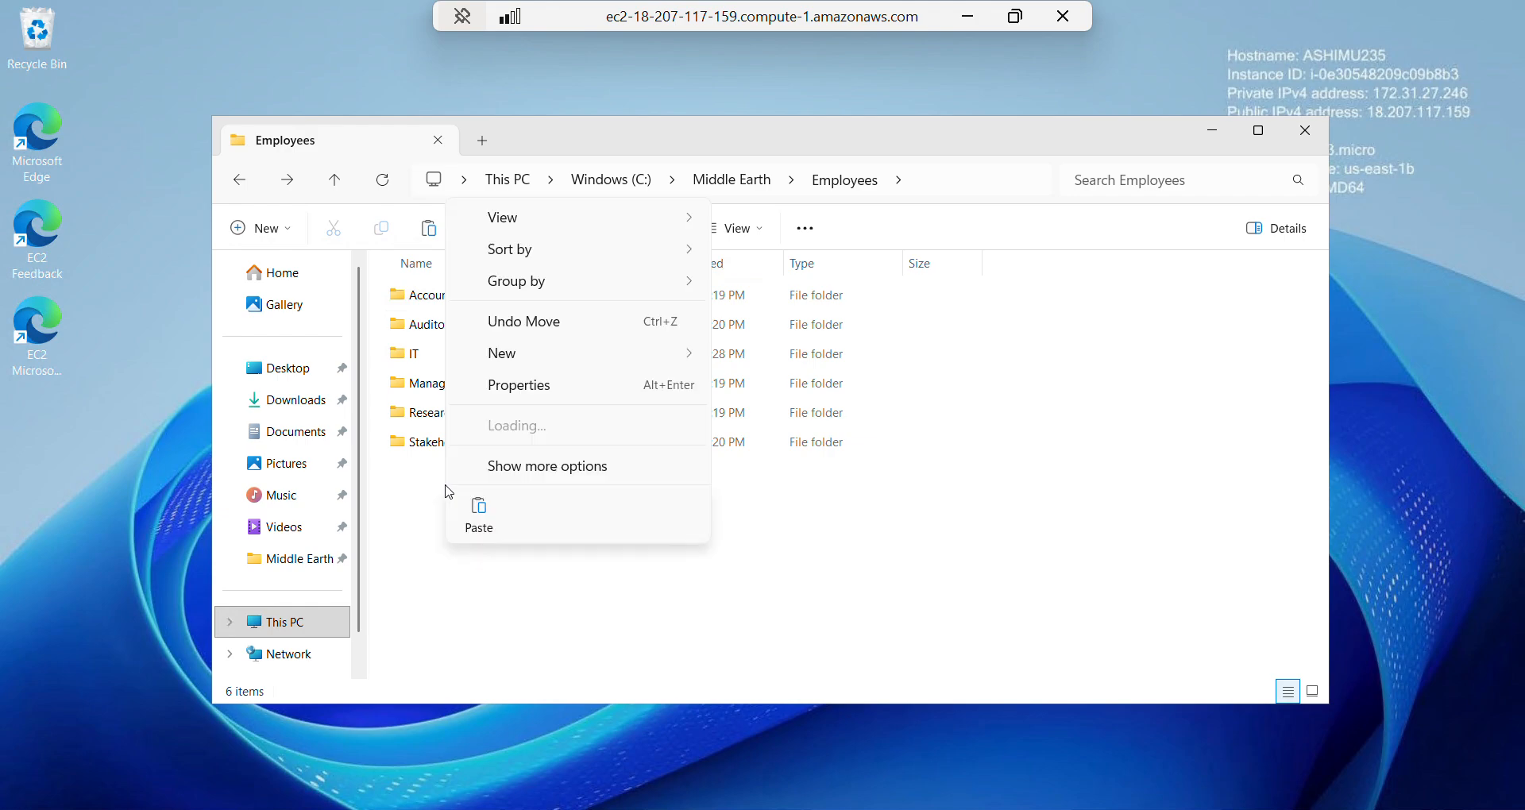
left_click(474, 513)
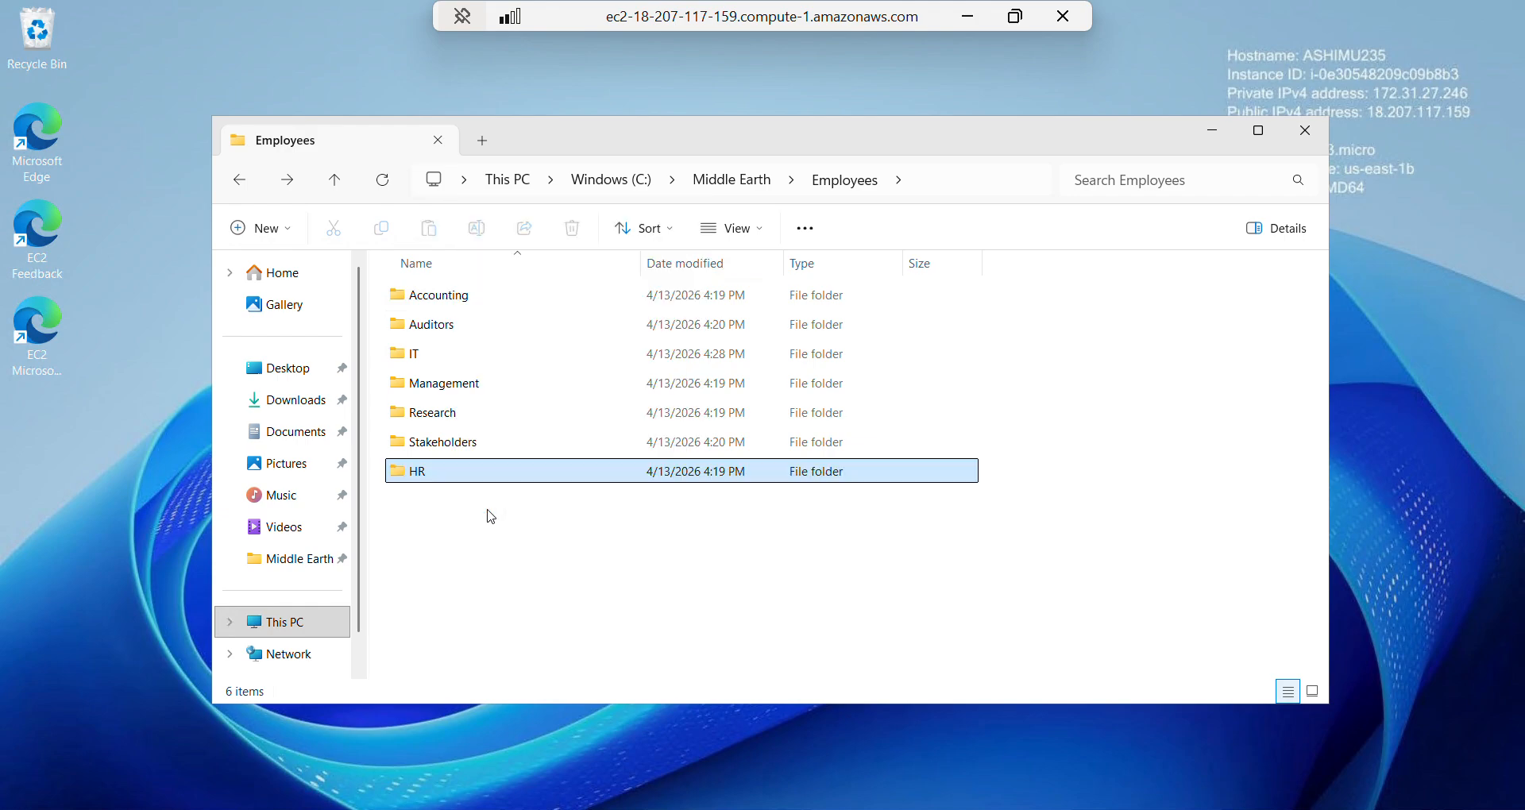
left_click(463, 526)
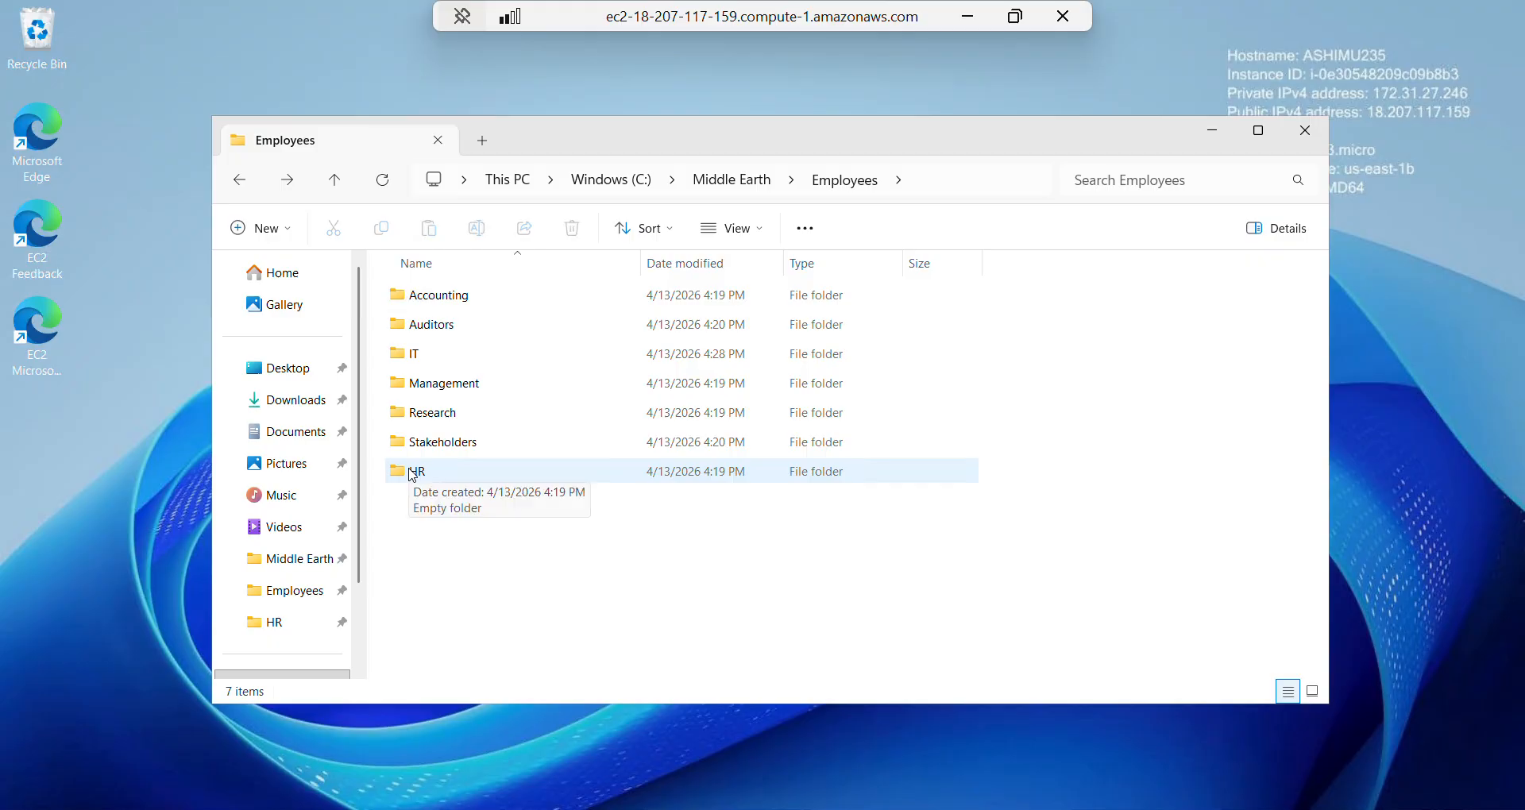
- Add a domain user to the HR folder's security permissions, entering the user's first name
right_click(412, 474)
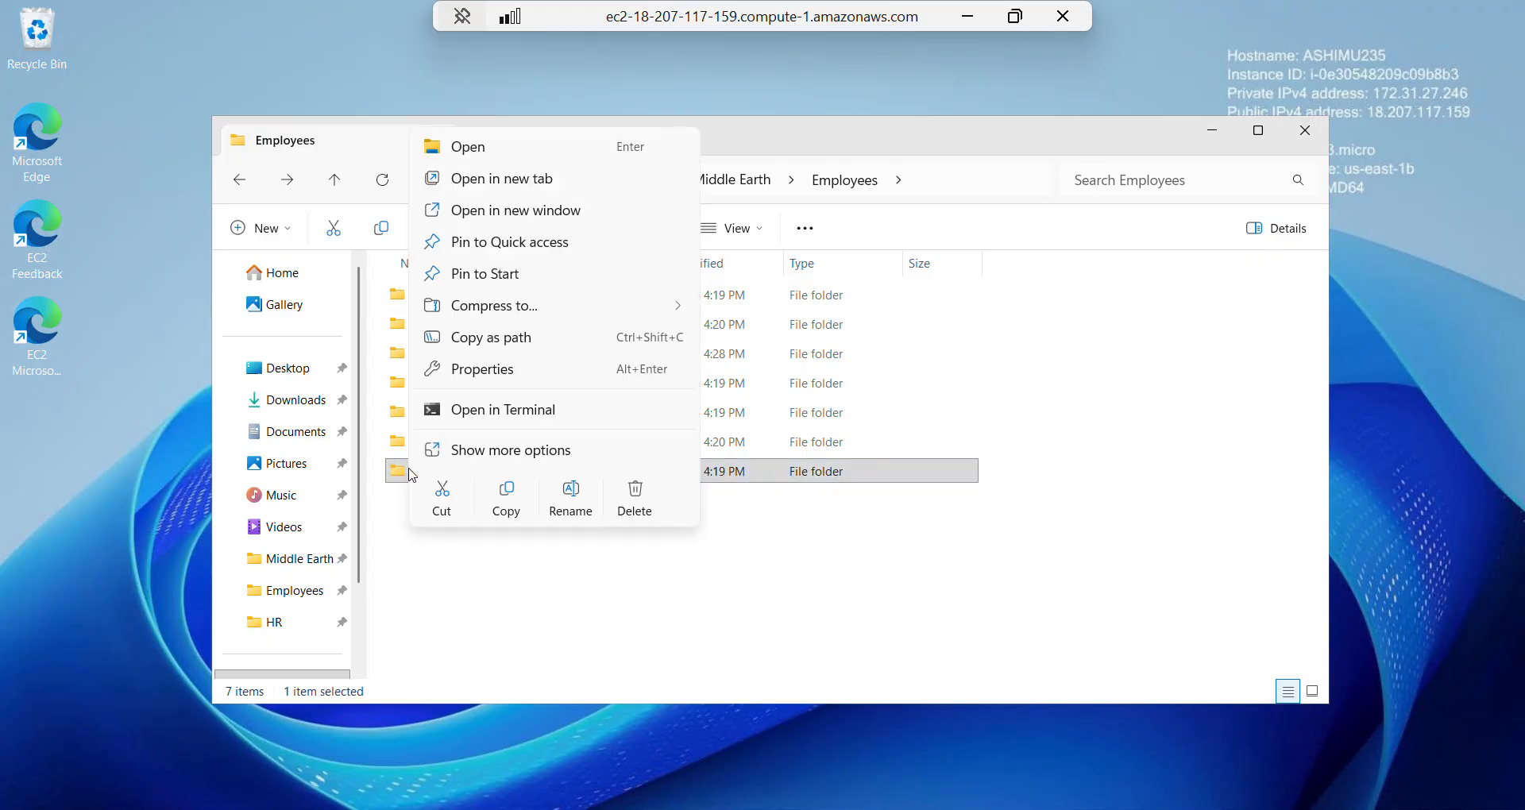
left_click(507, 384)
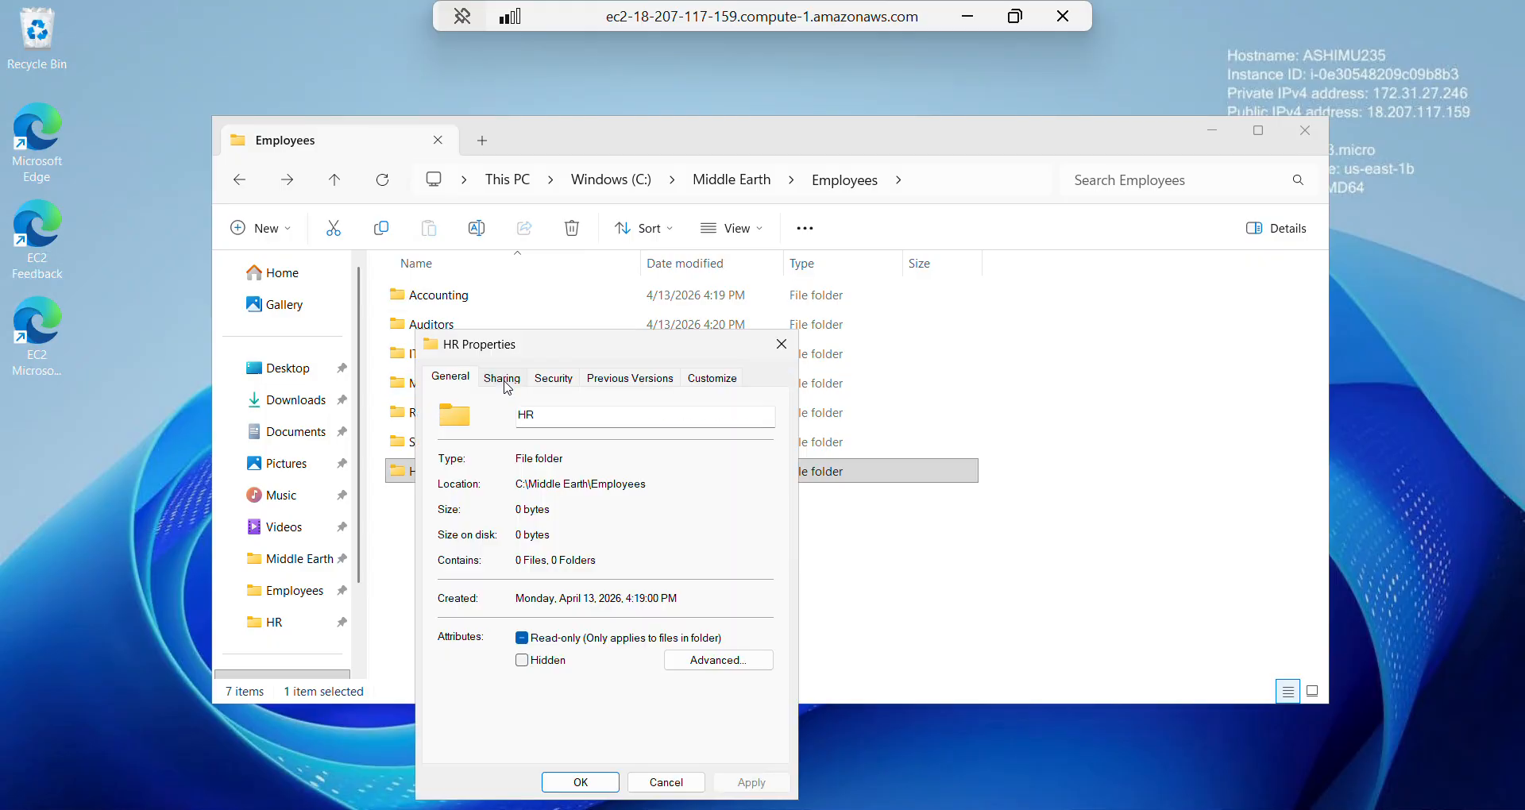
left_click(554, 378)
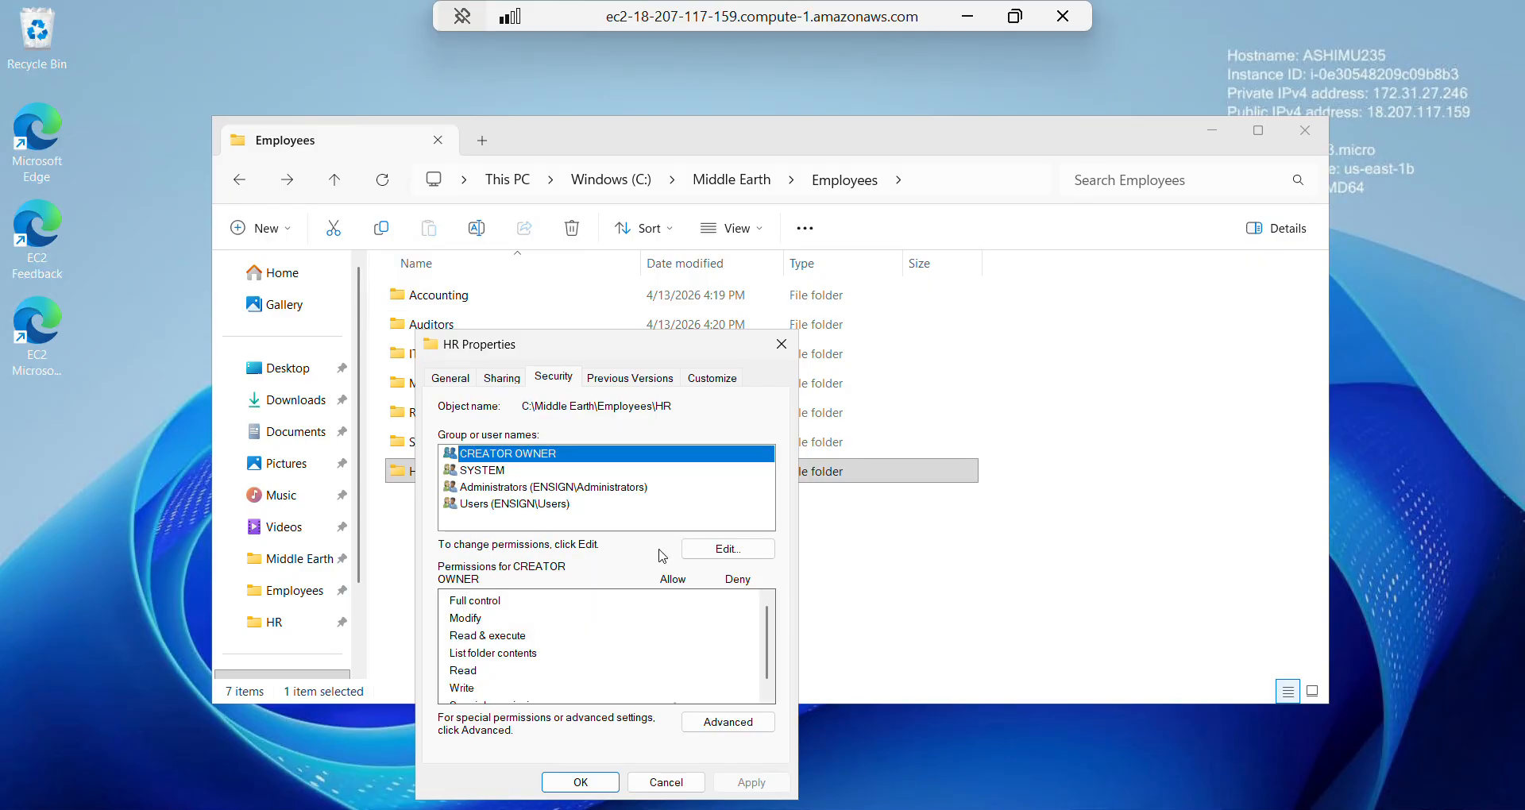
left_click(728, 549)
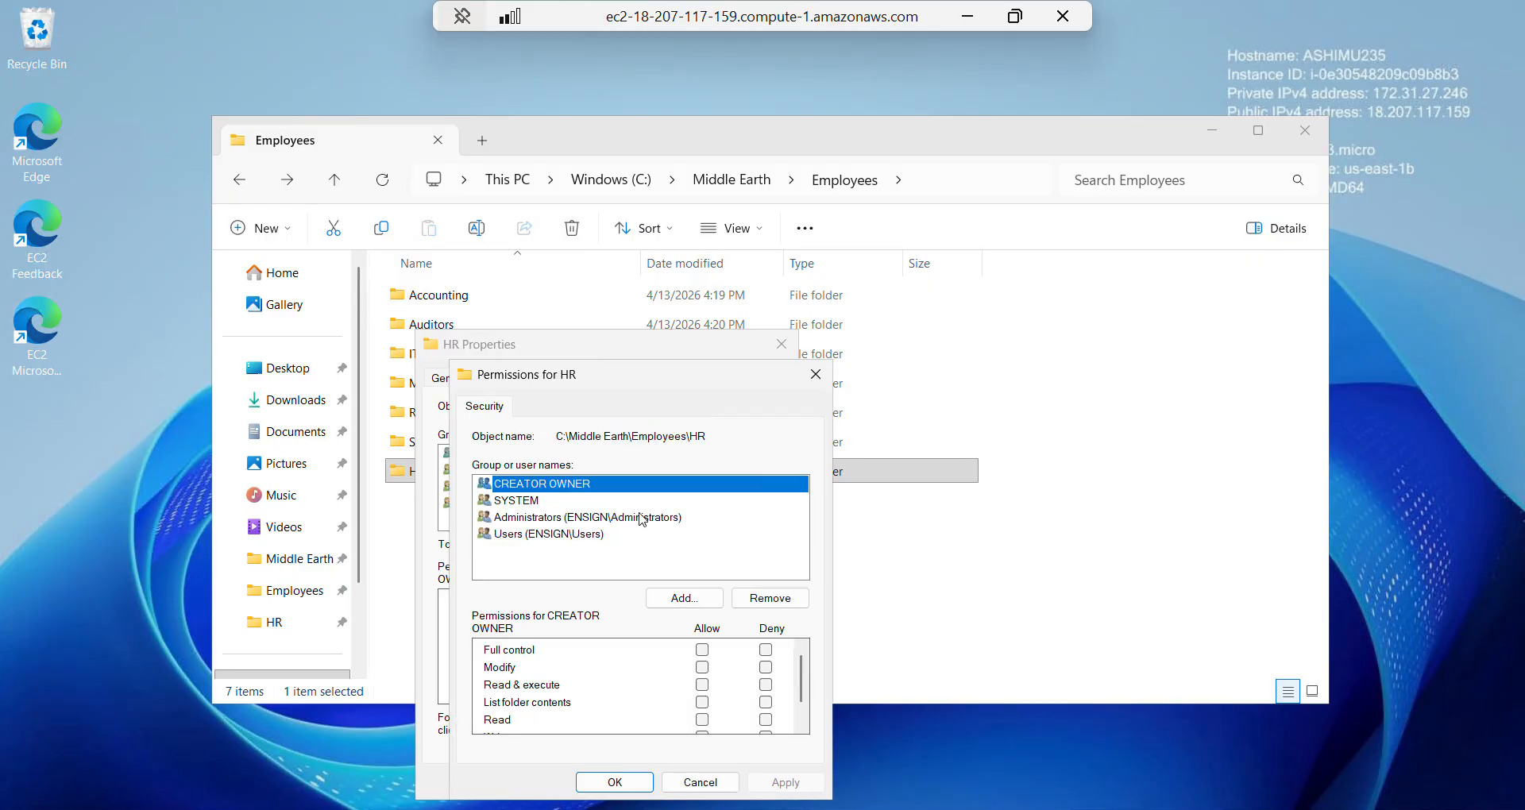
left_click(669, 601)
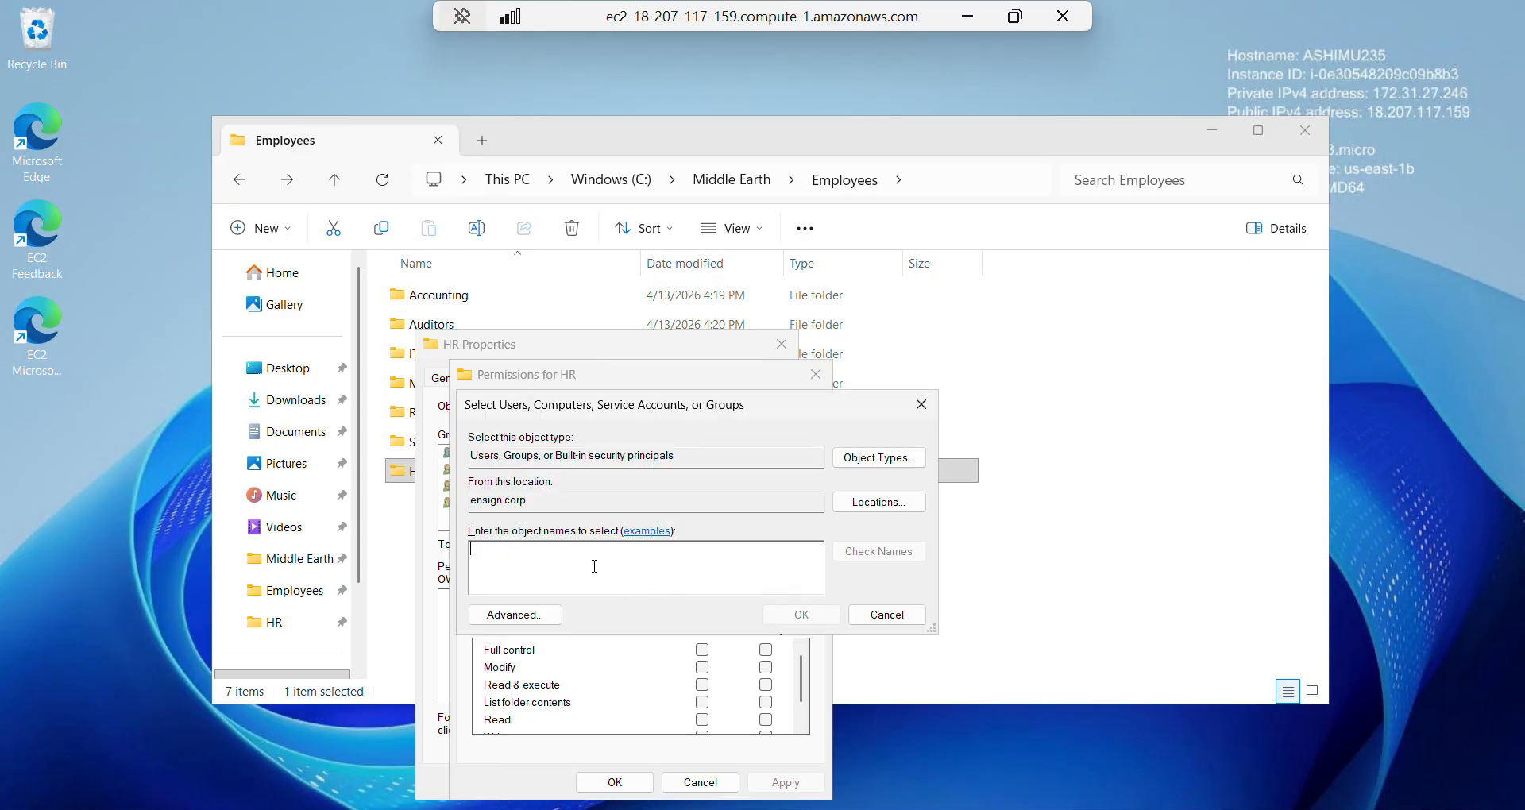
type("F")
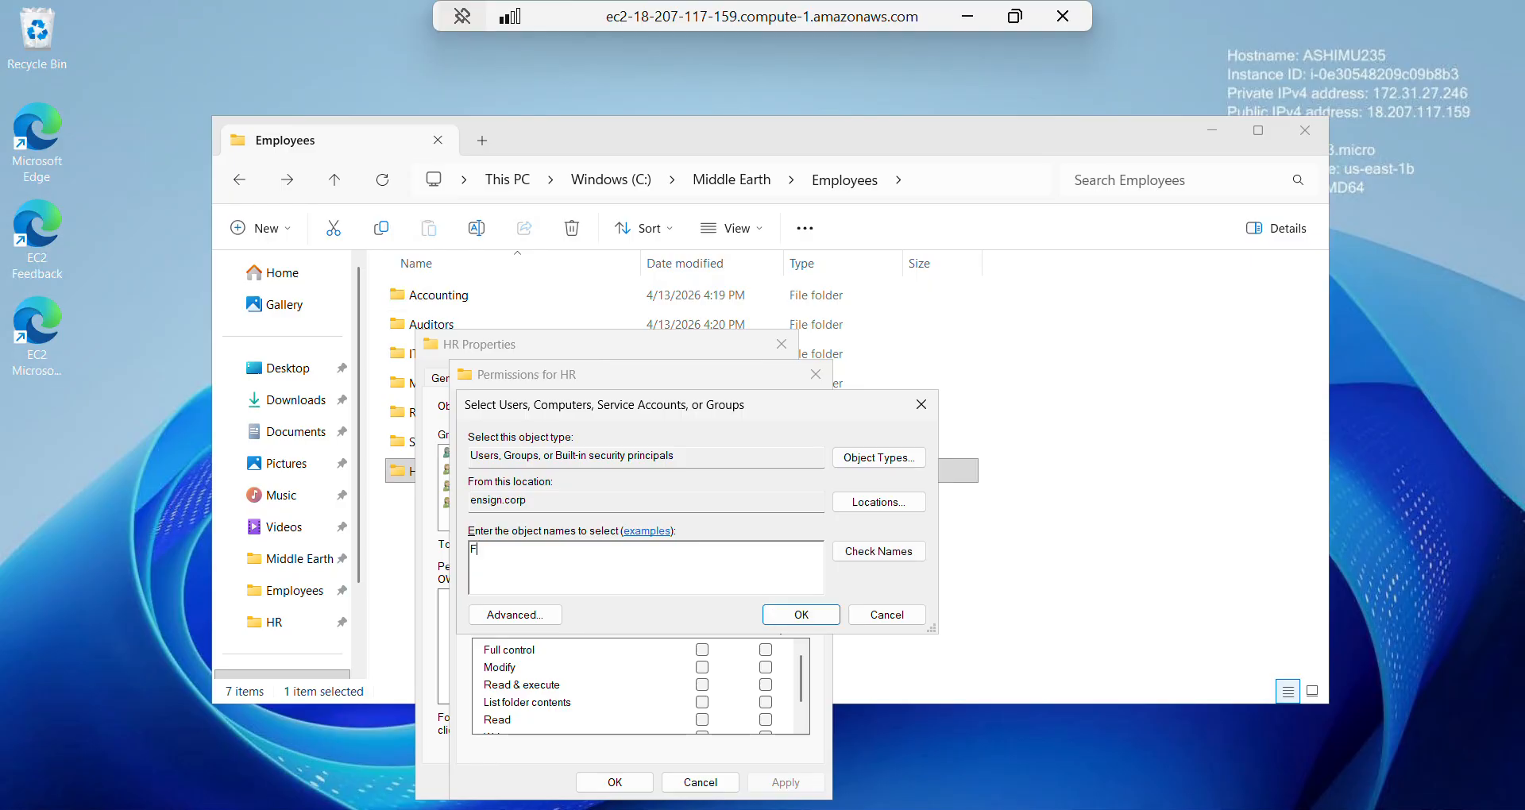
type("rodo")
left_click(786, 617)
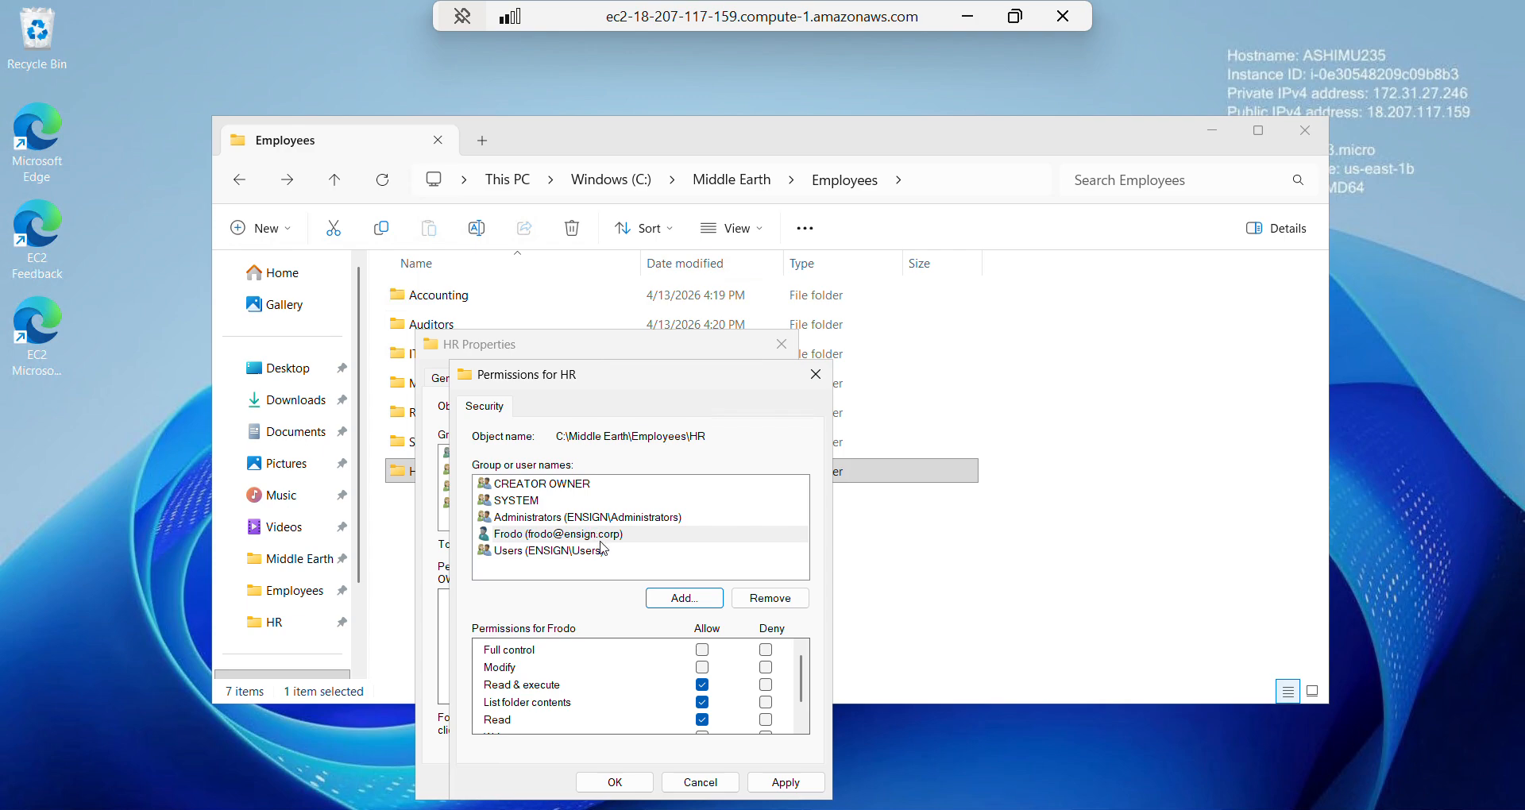
- Allow the added user full control of the HR folder, apply the permissions and close its properties
left_click(687, 604)
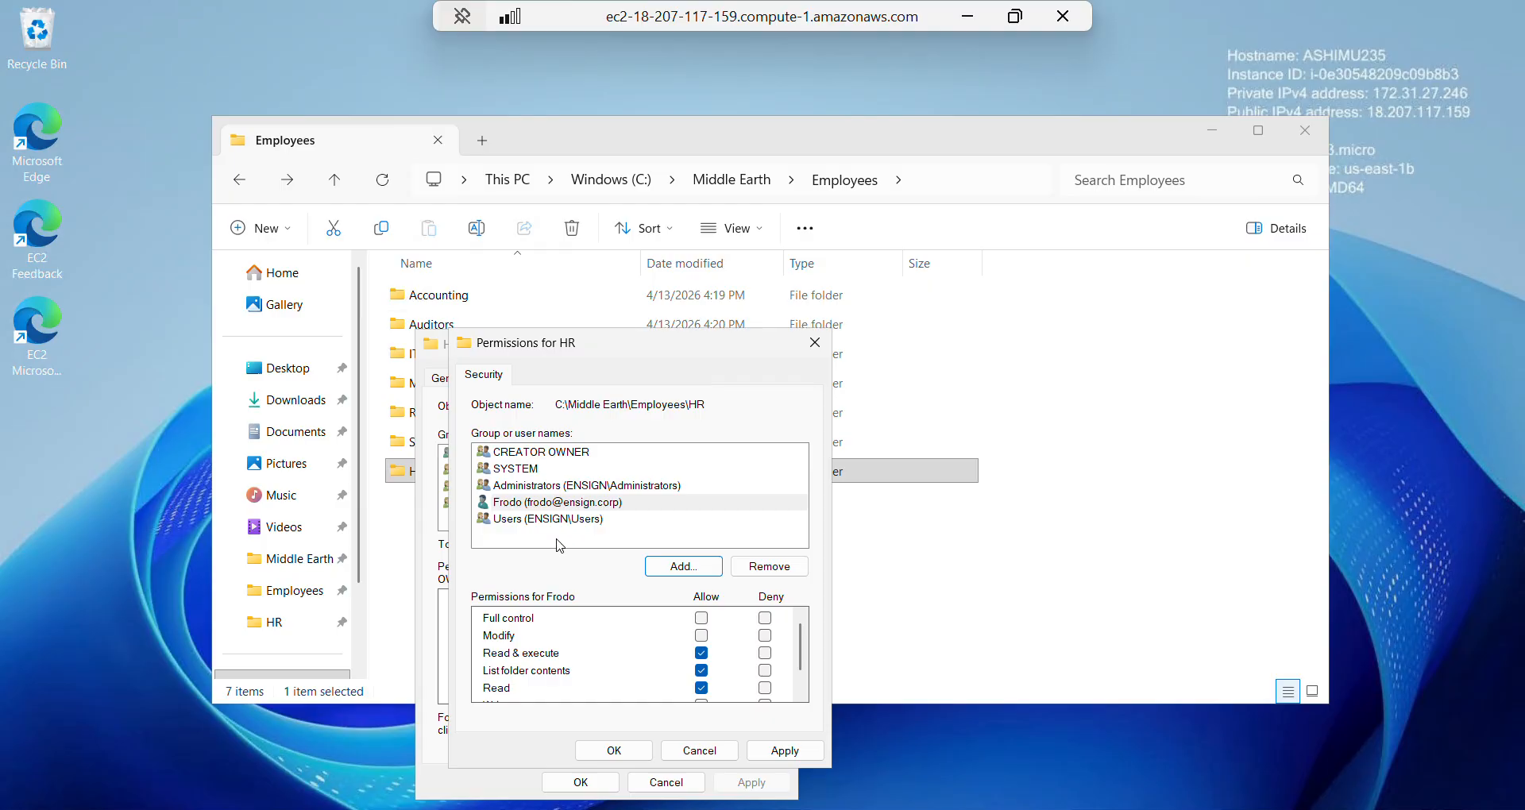
left_click(702, 619)
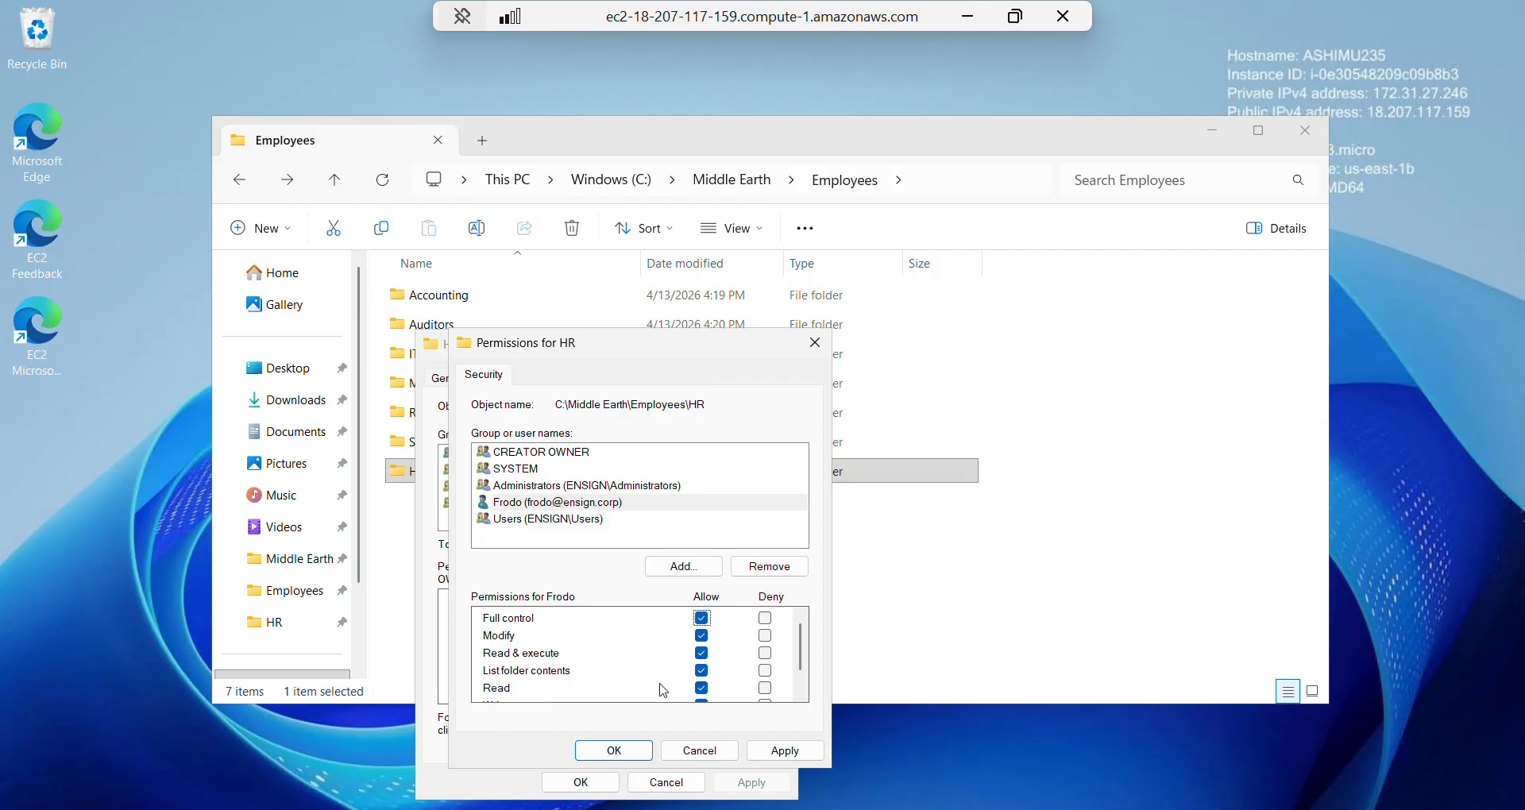
left_click(778, 755)
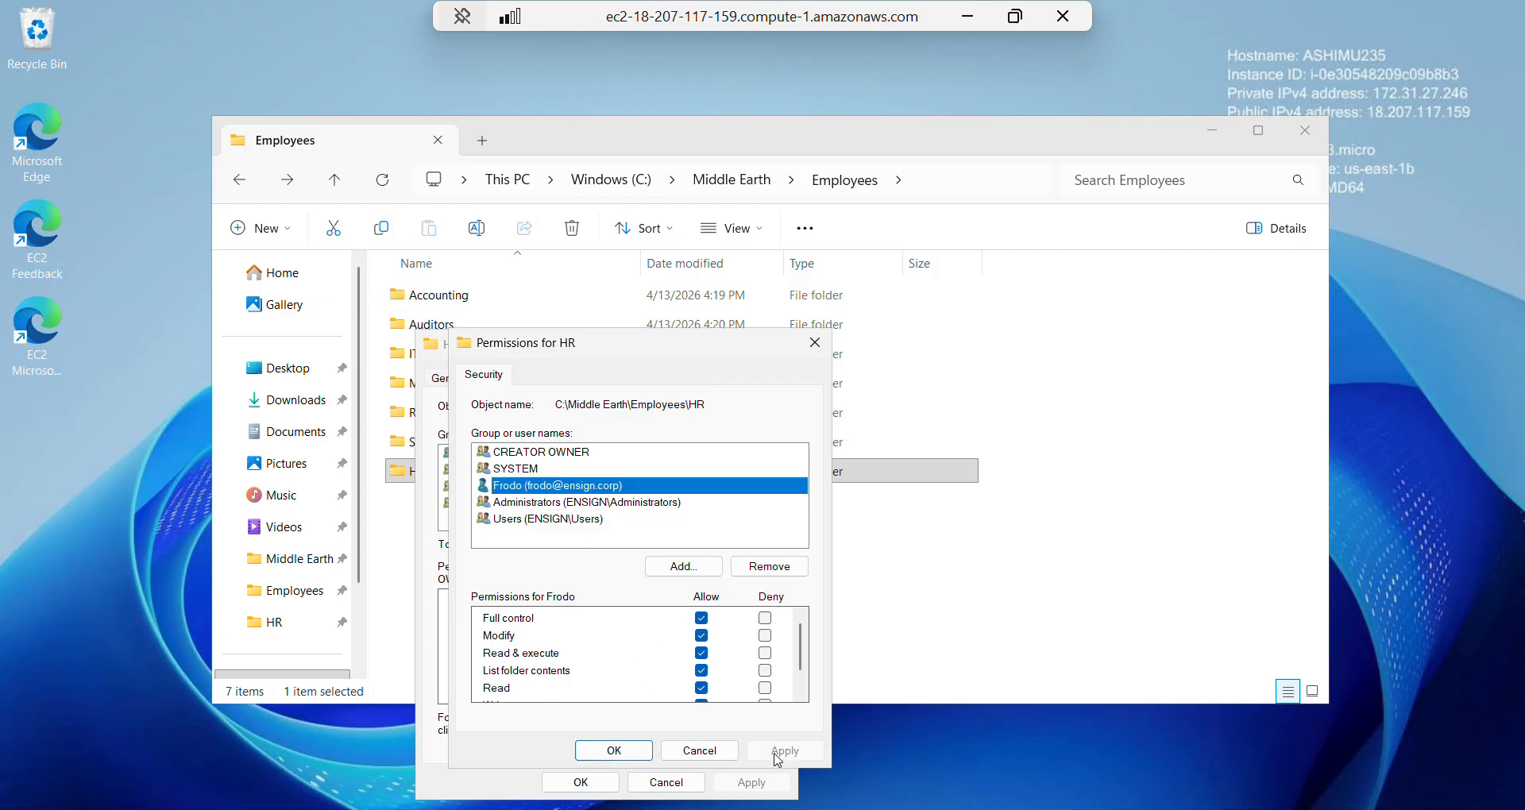
left_click(641, 753)
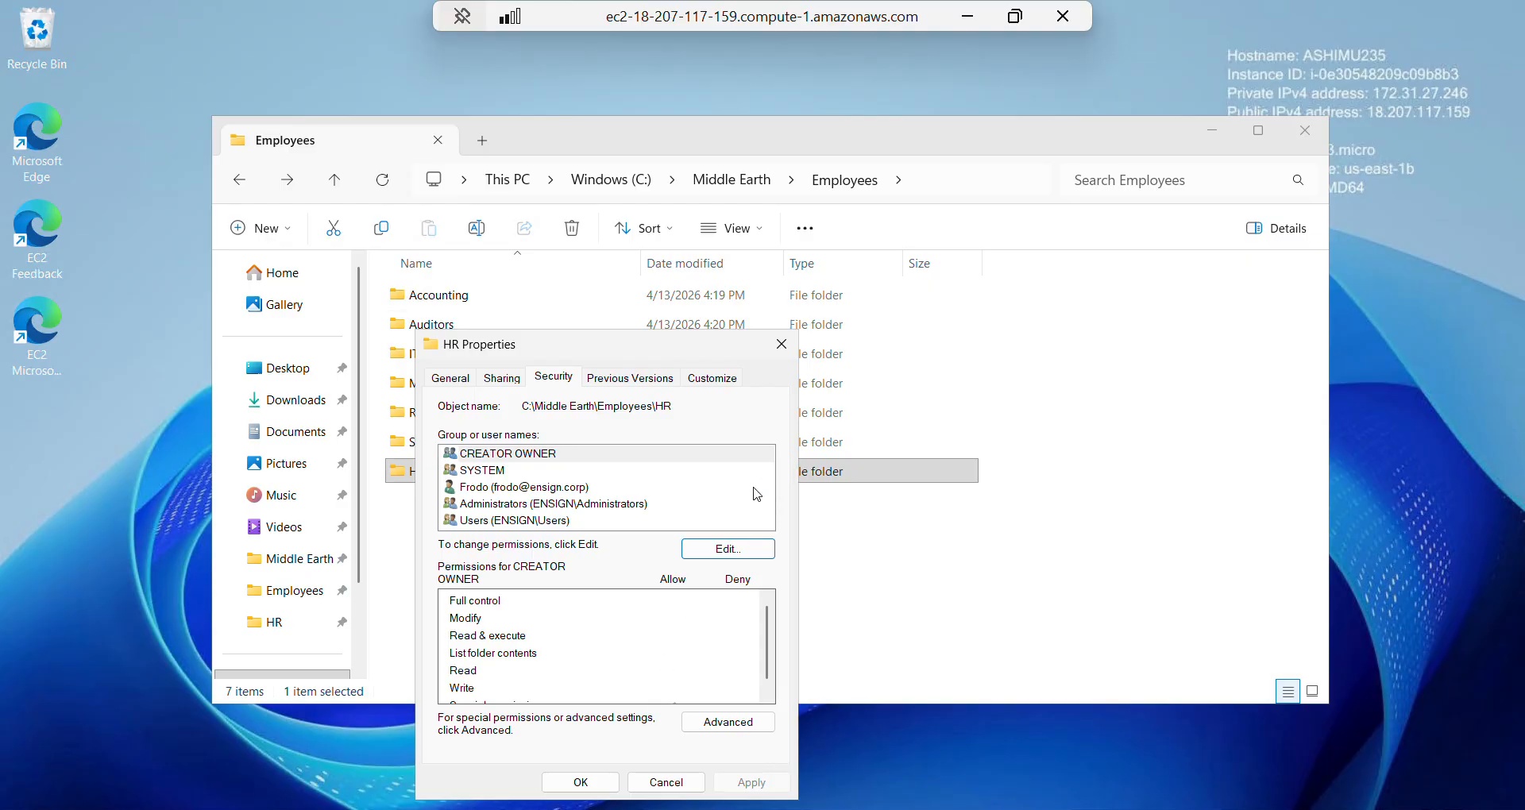
left_click(581, 782)
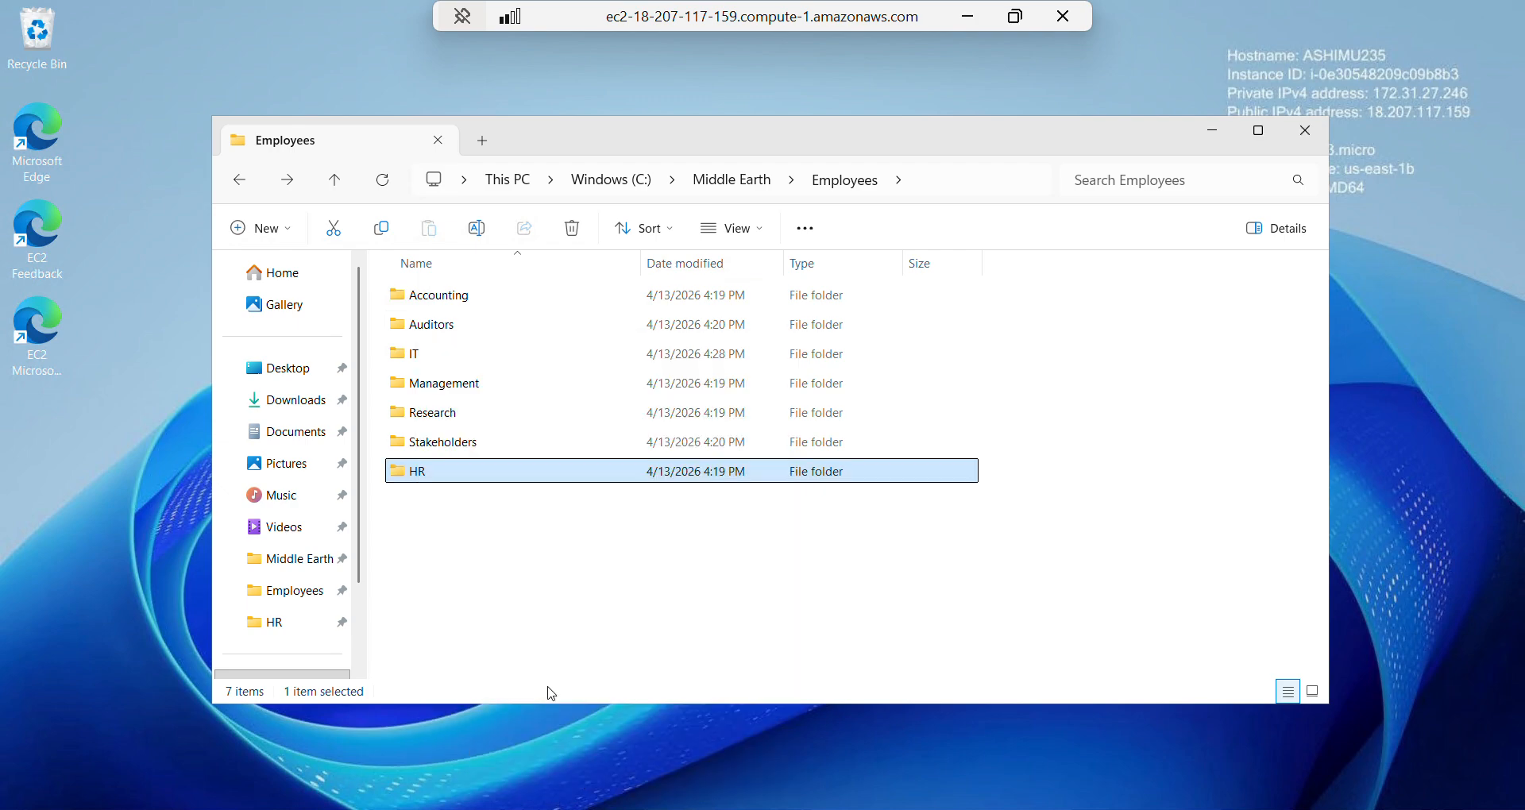
left_click(414, 554)
double_click(419, 474)
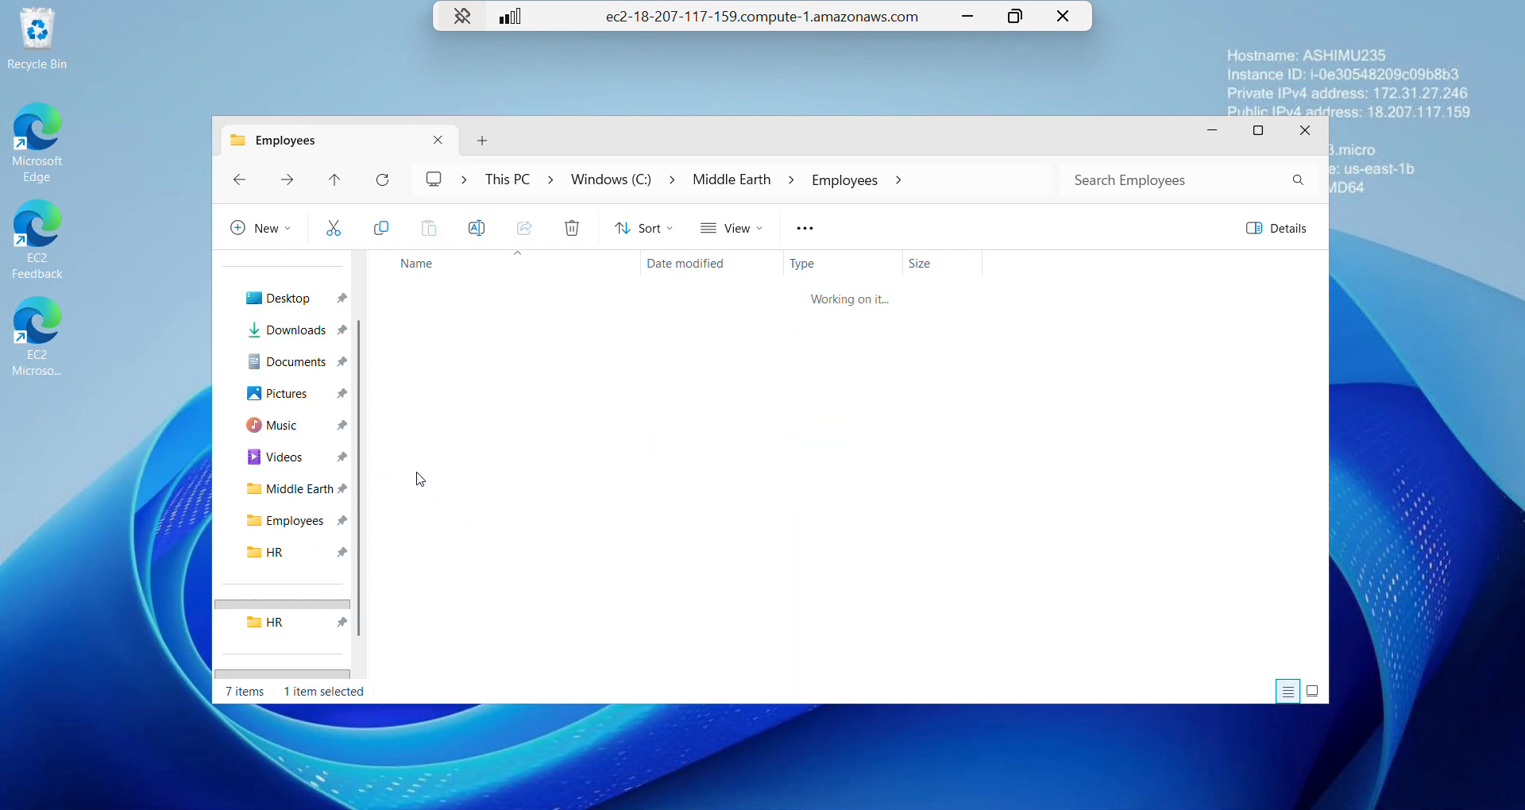
left_click(239, 180)
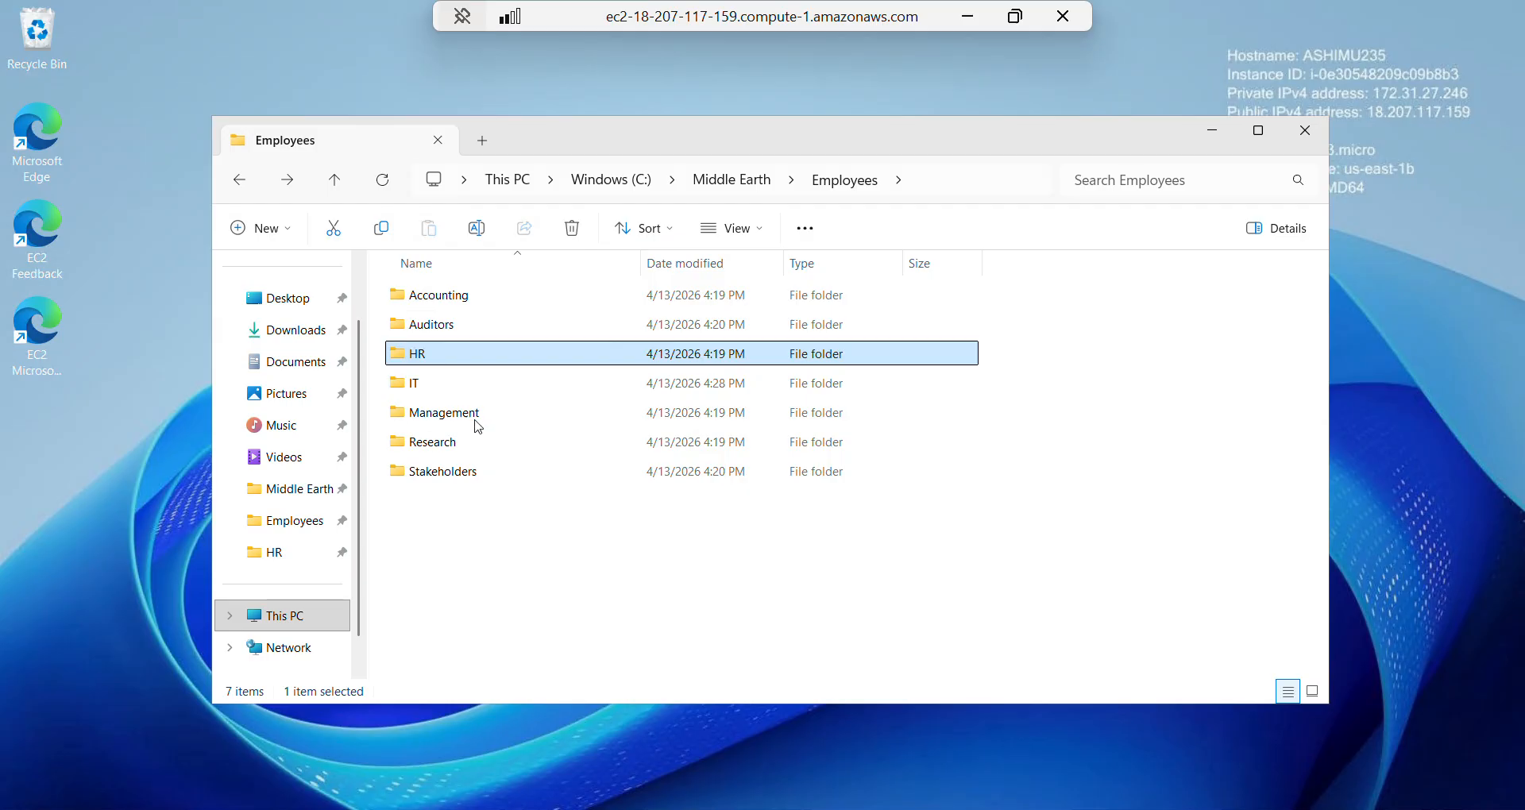
- Add a domain user to the Accounting folder's security permissions, entering the user's first name
left_click(464, 307)
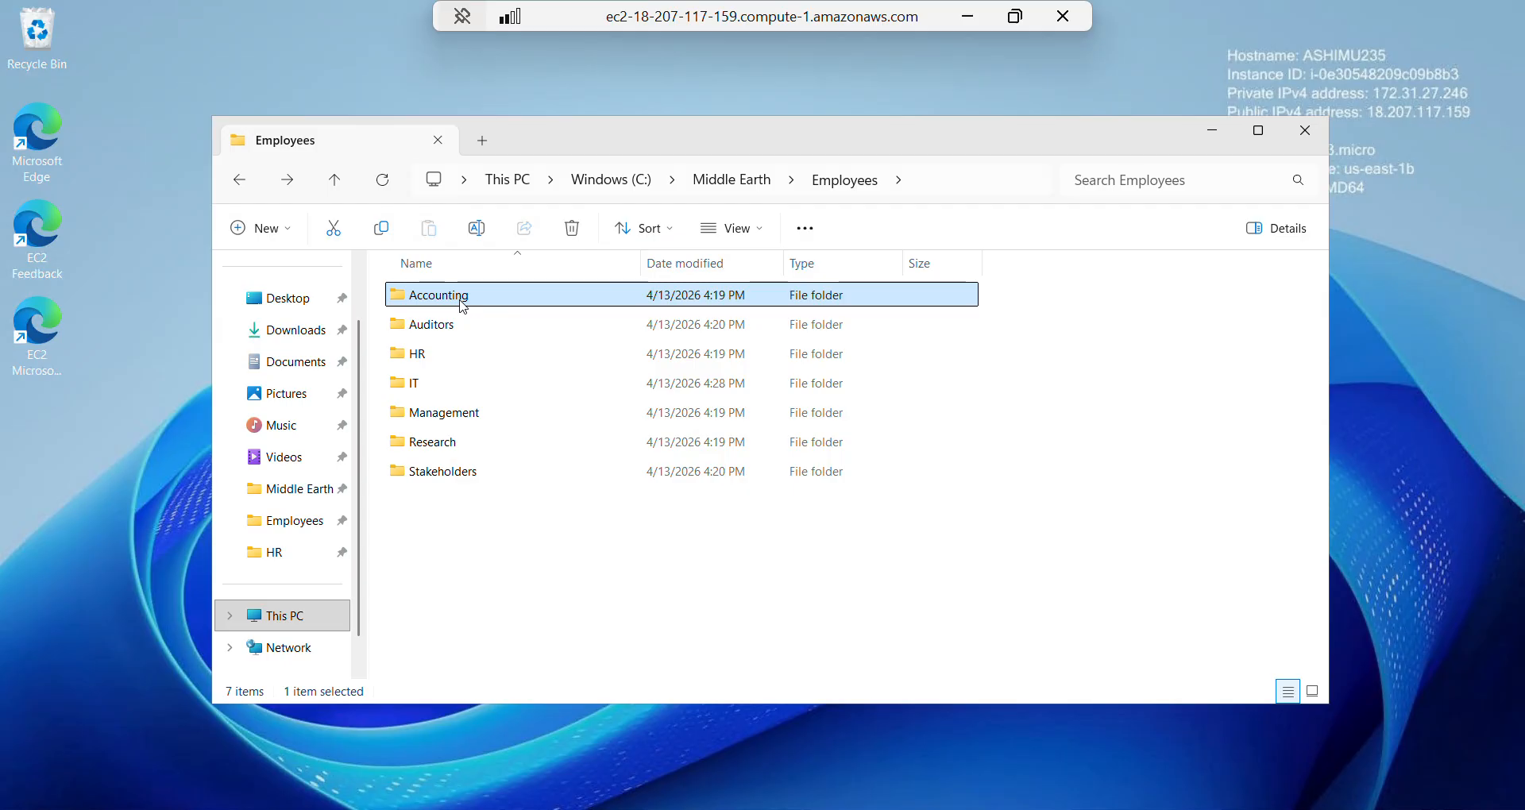
right_click(464, 306)
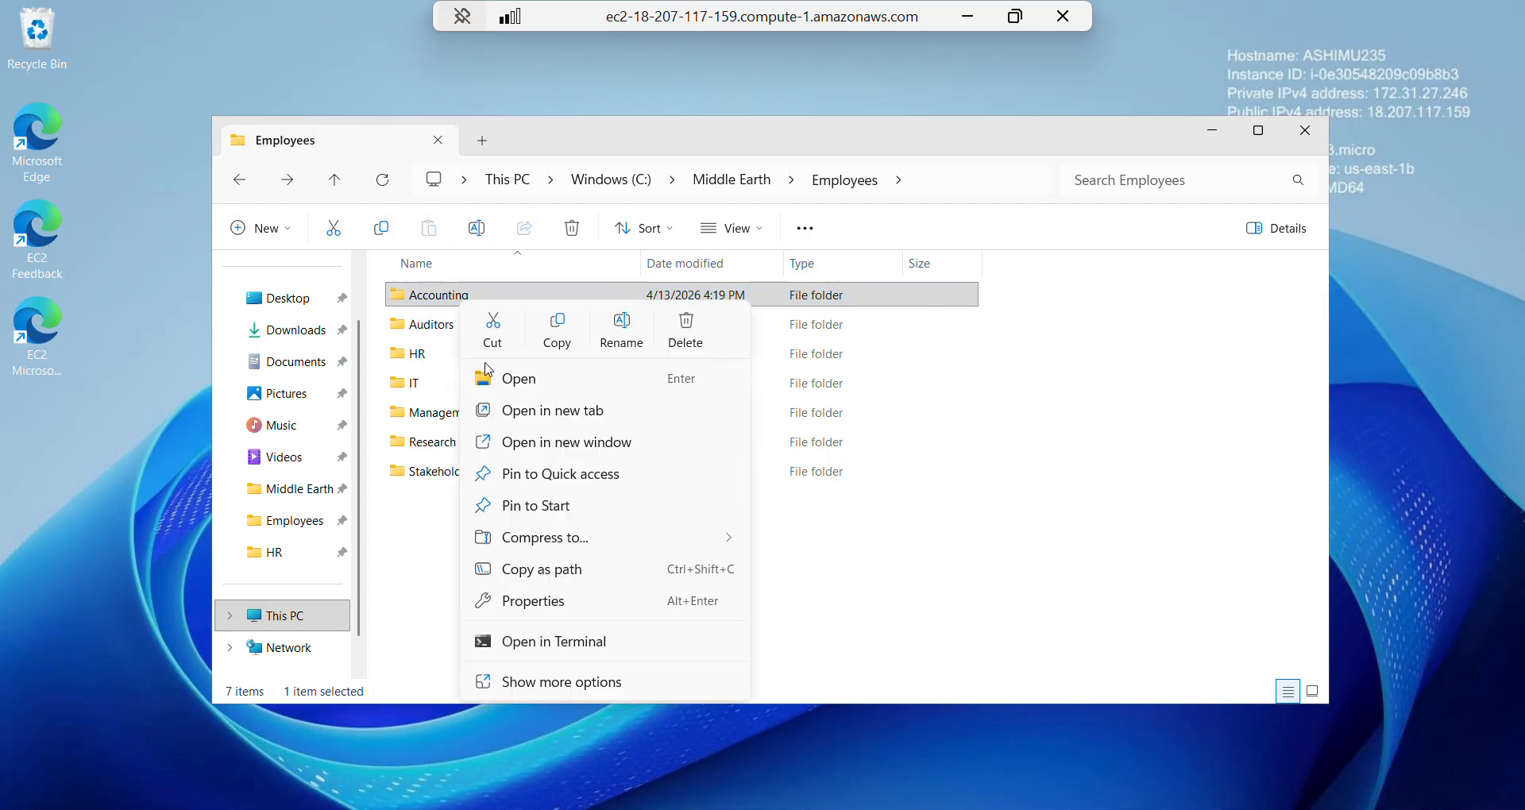
left_click(524, 602)
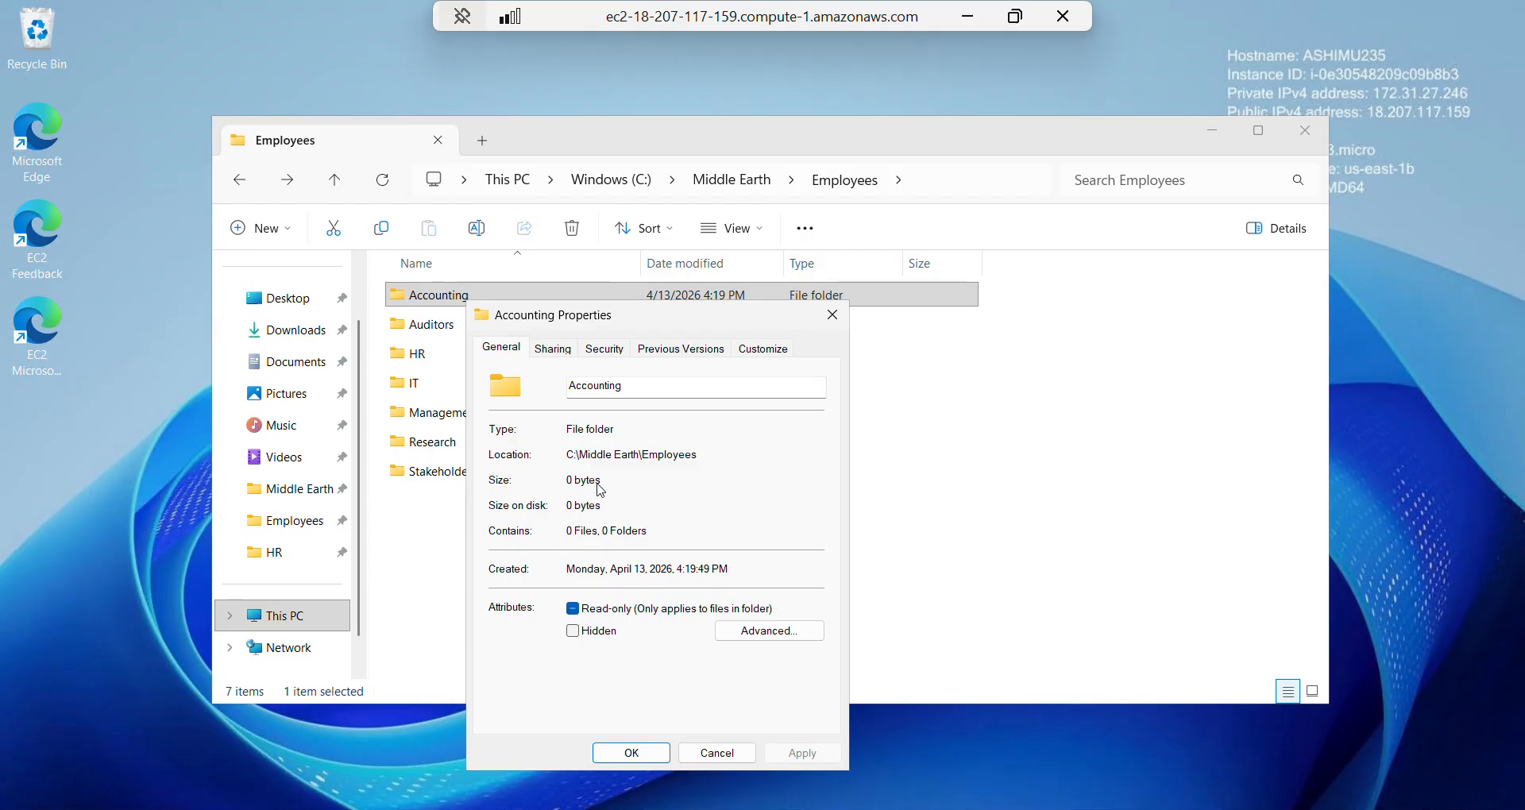
left_click(594, 349)
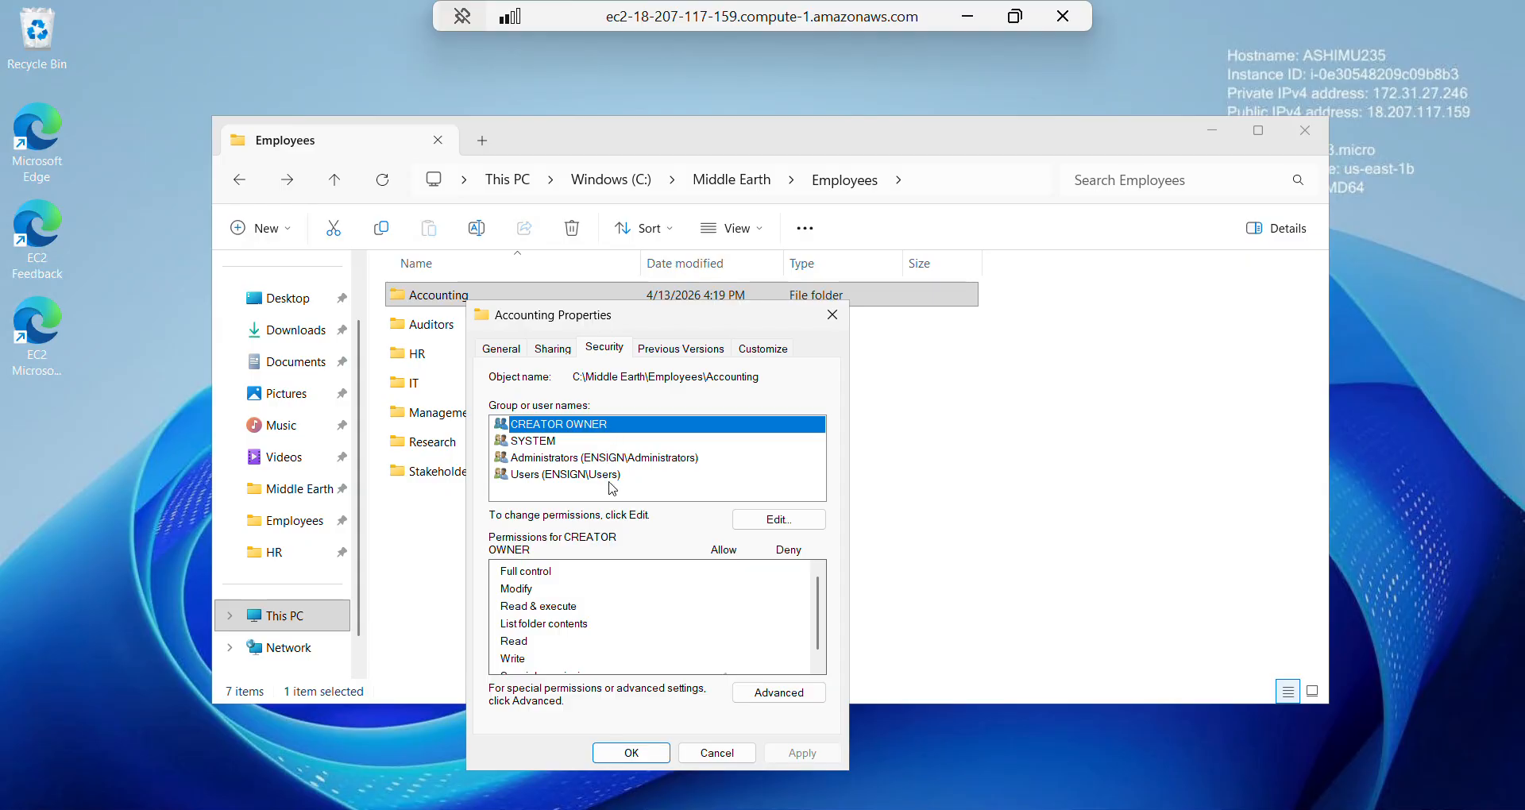
left_click(772, 528)
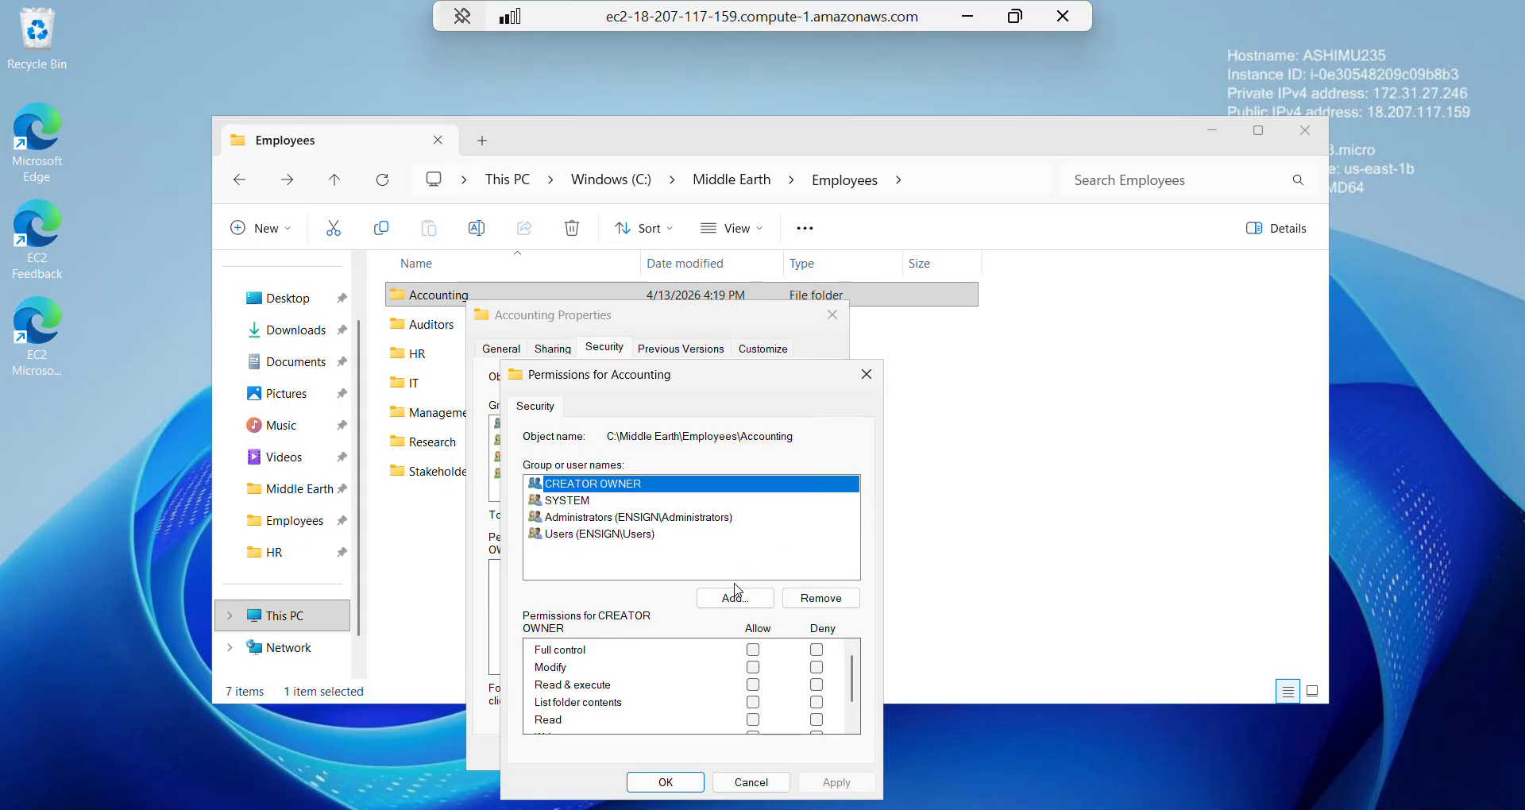
left_click(735, 598)
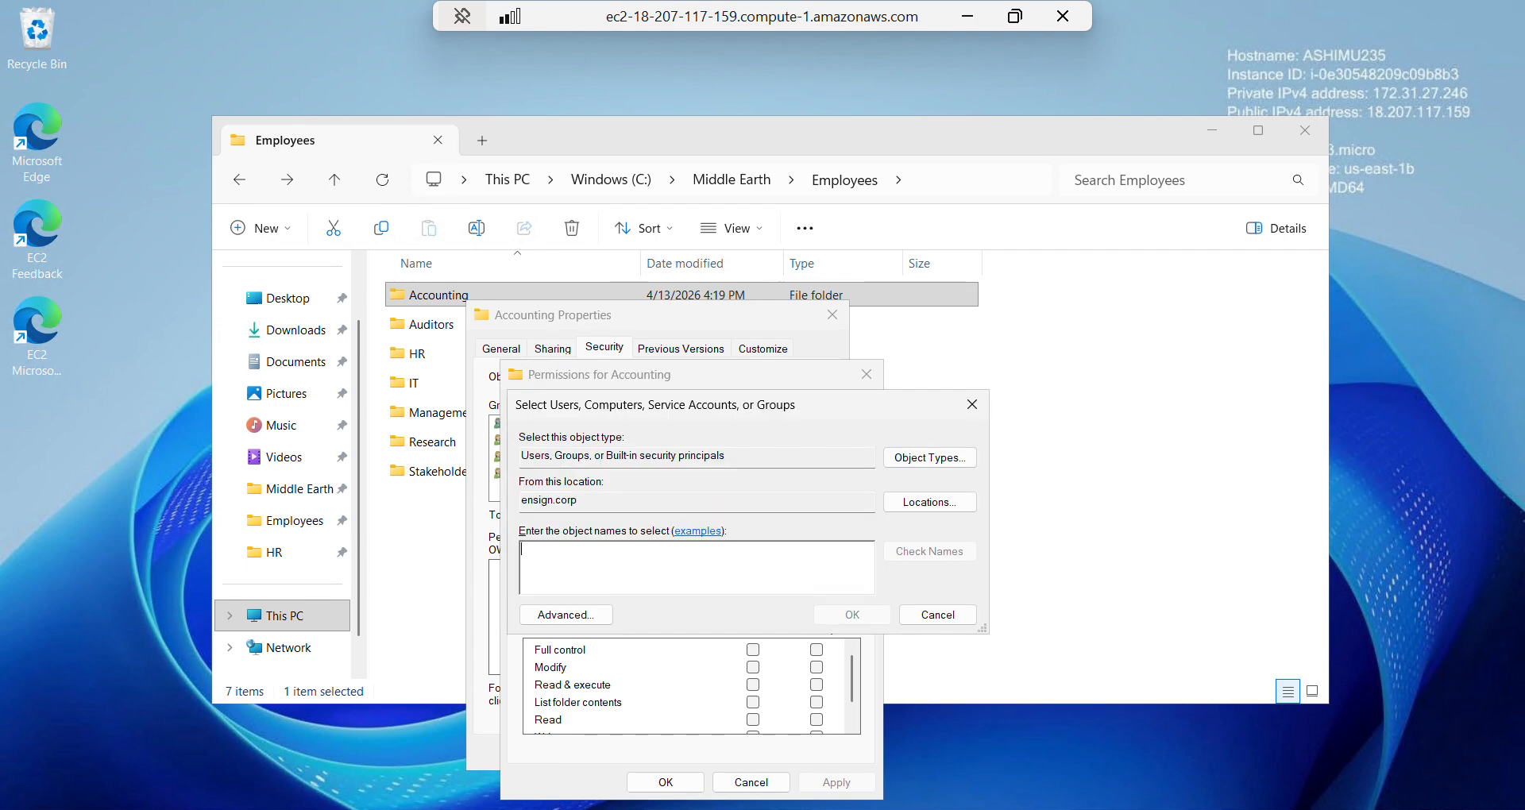
type("go")
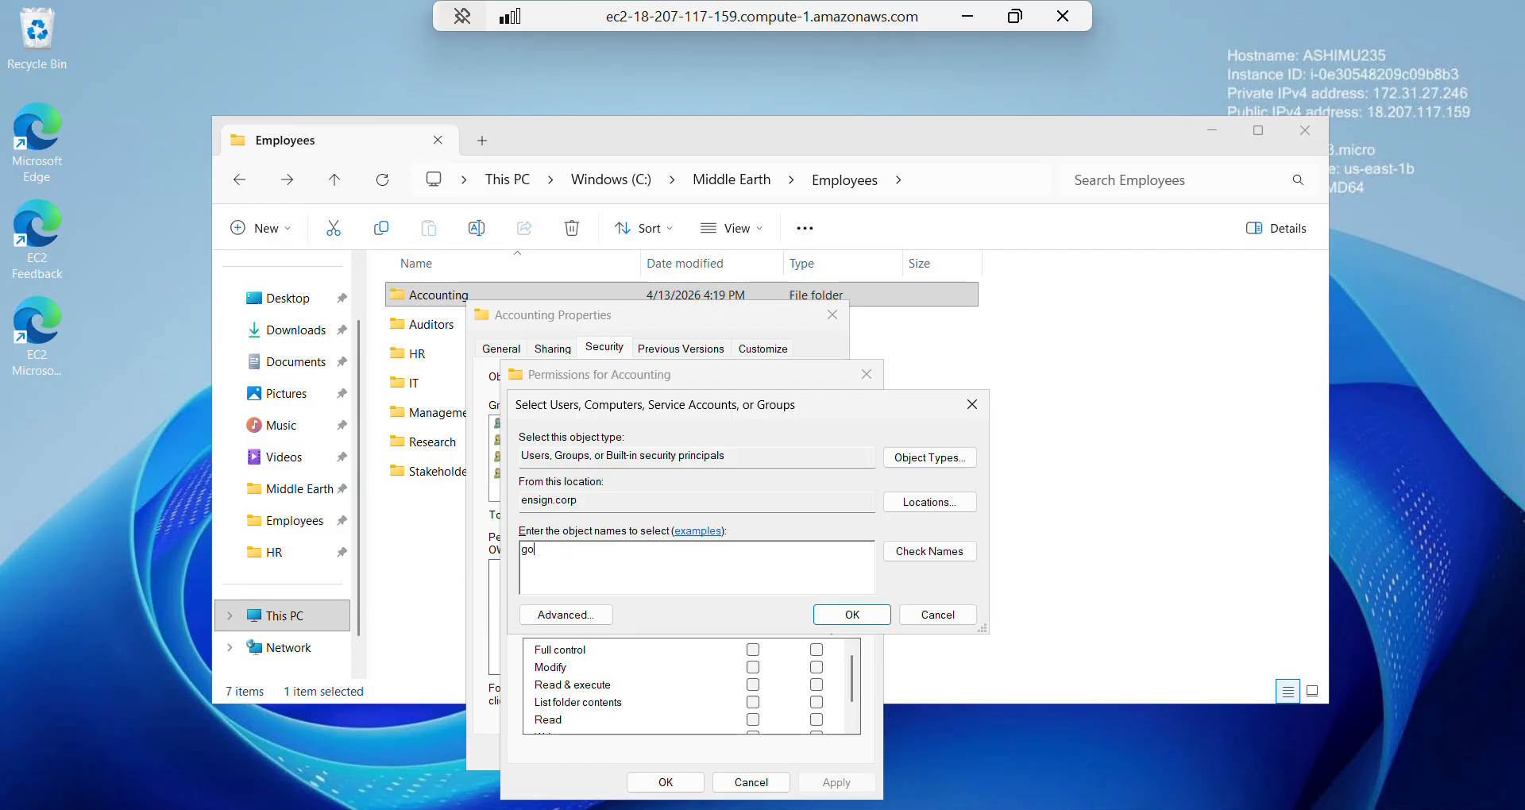
type("llum")
left_click(858, 618)
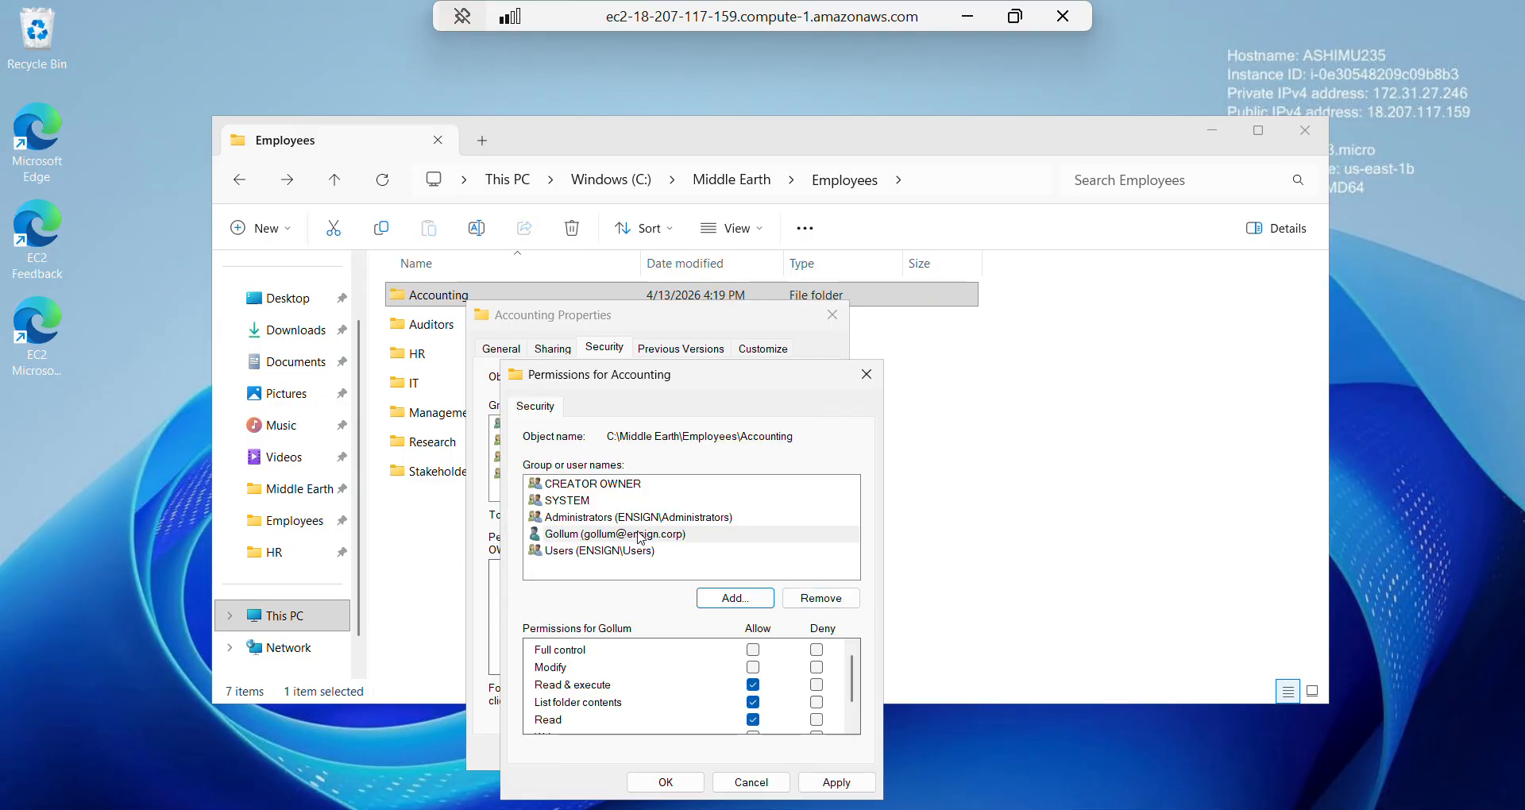
- Add a second domain user to the Accounting folder's security permissions, entering the user's first name
left_click(736, 599)
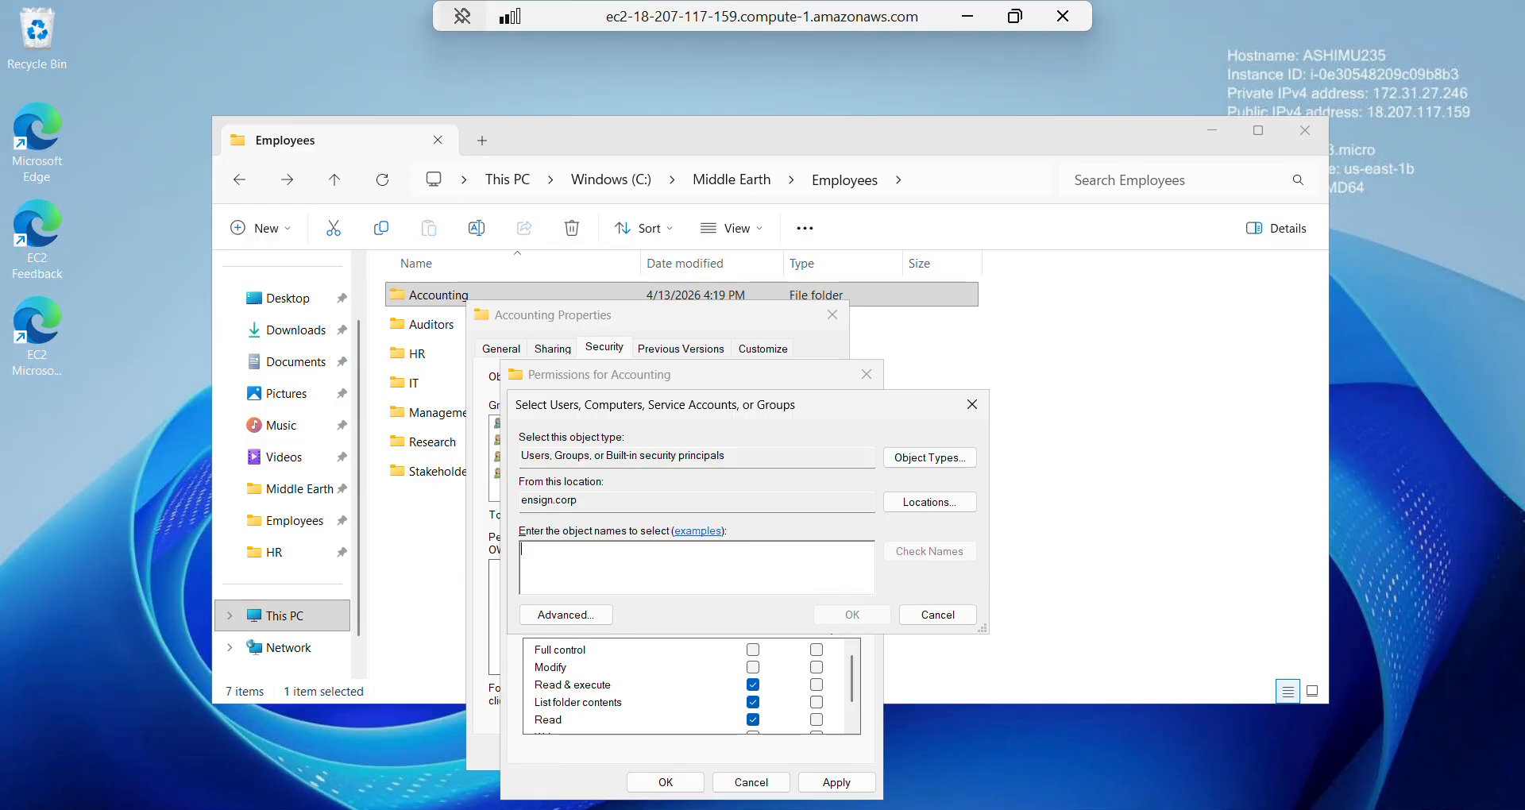
type("Pi")
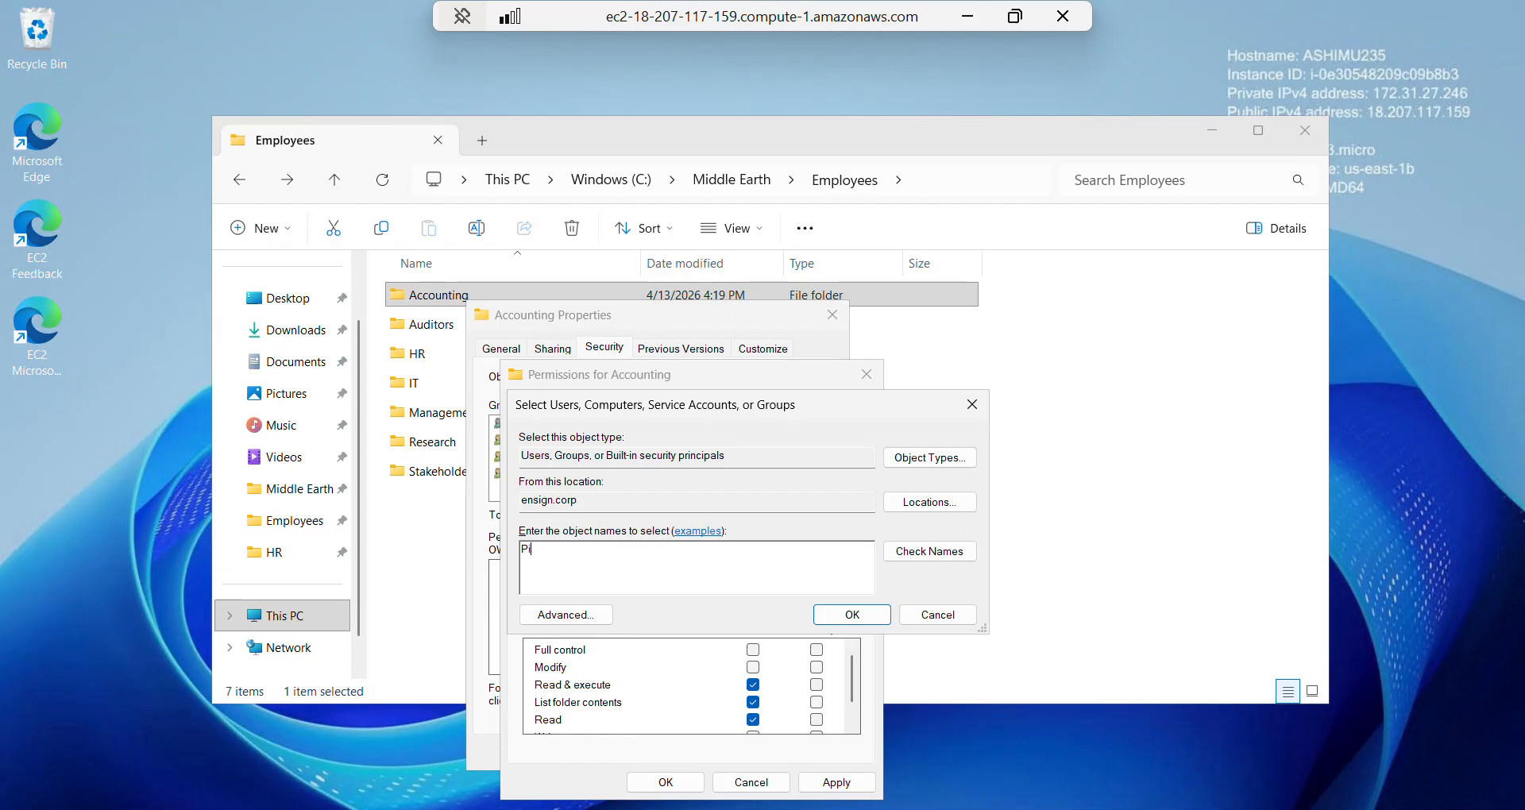
type("ppin")
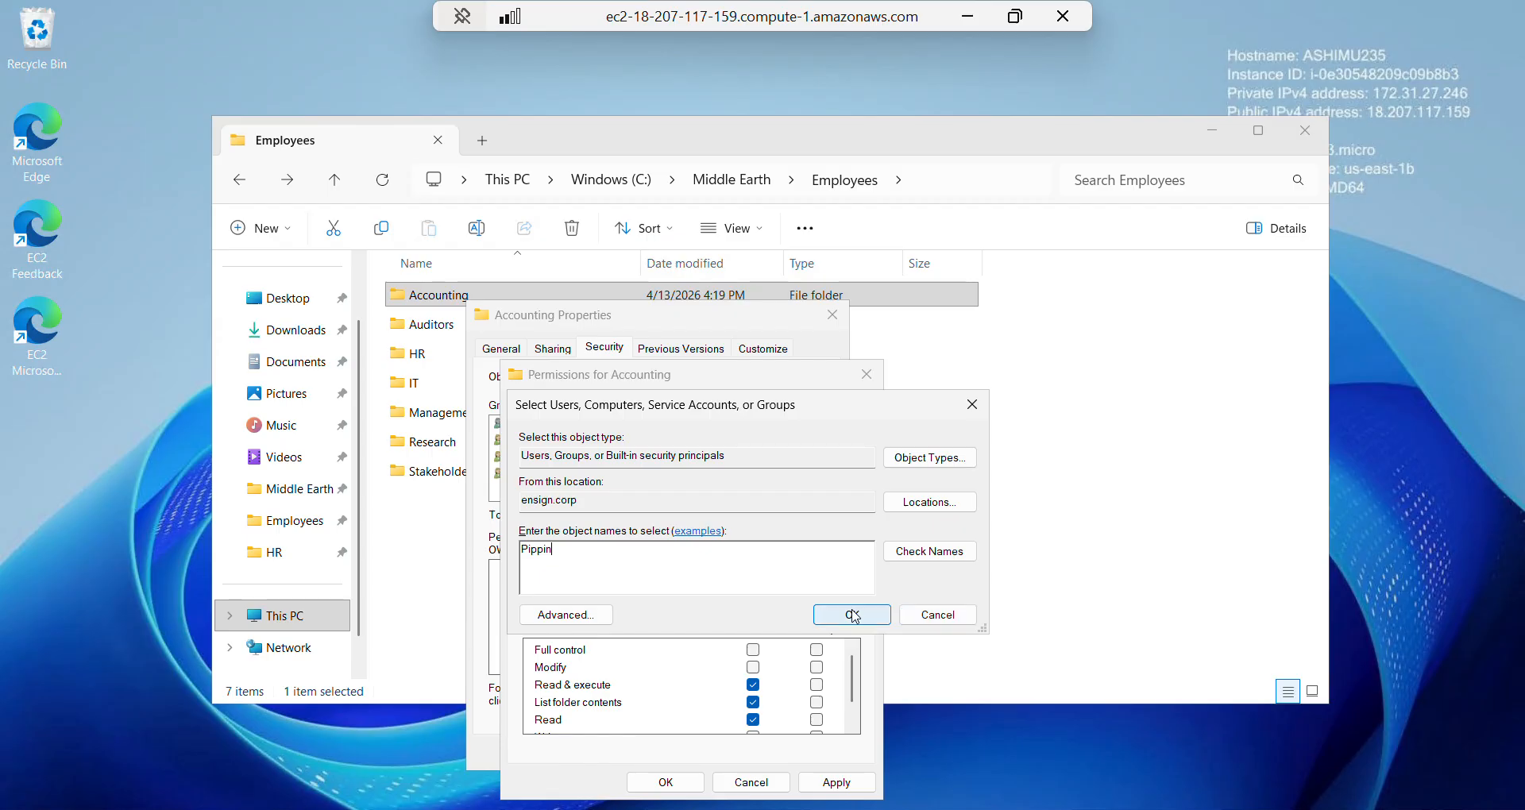
left_click(754, 668)
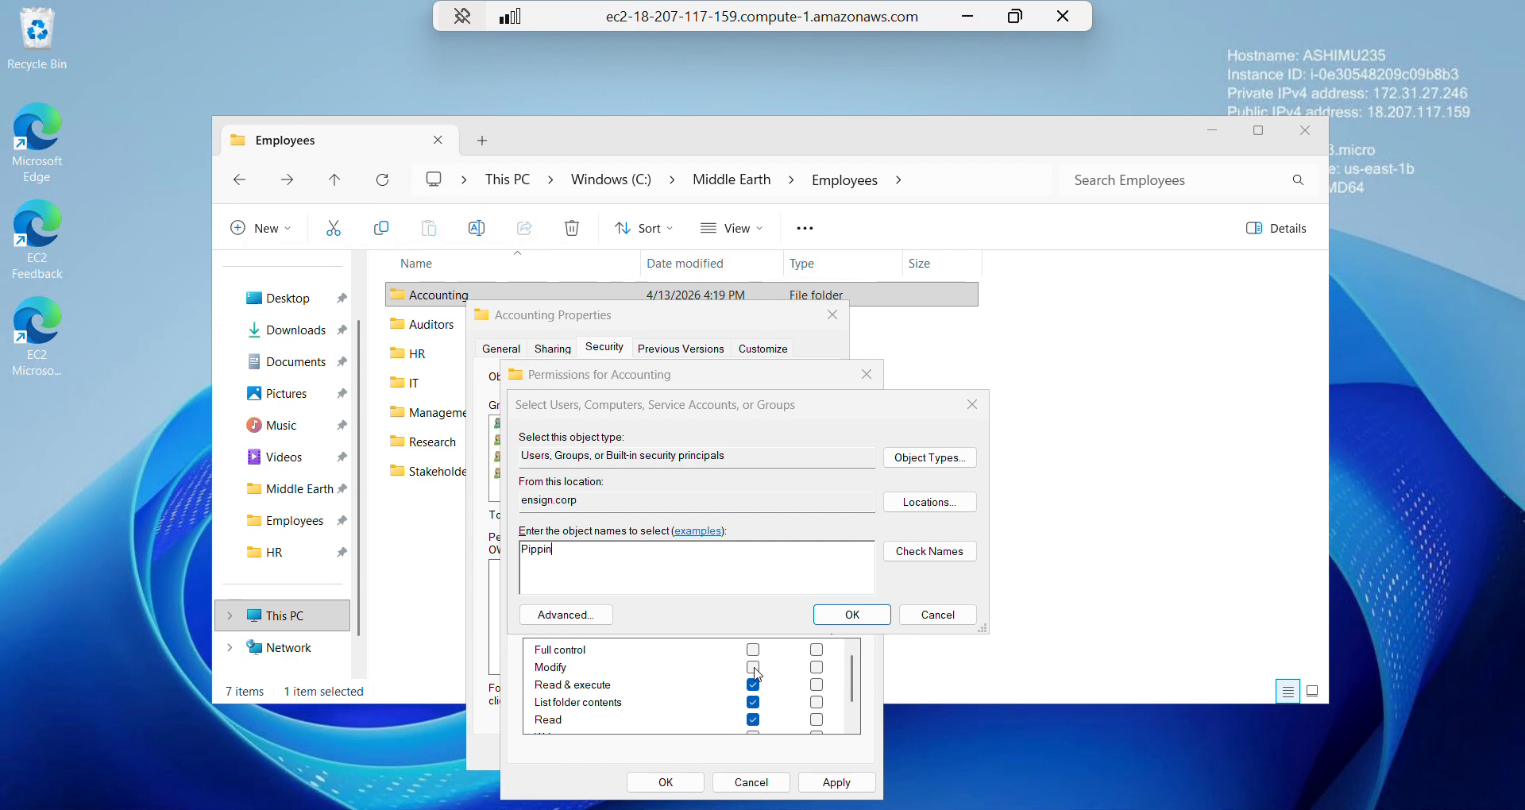
left_click(853, 616)
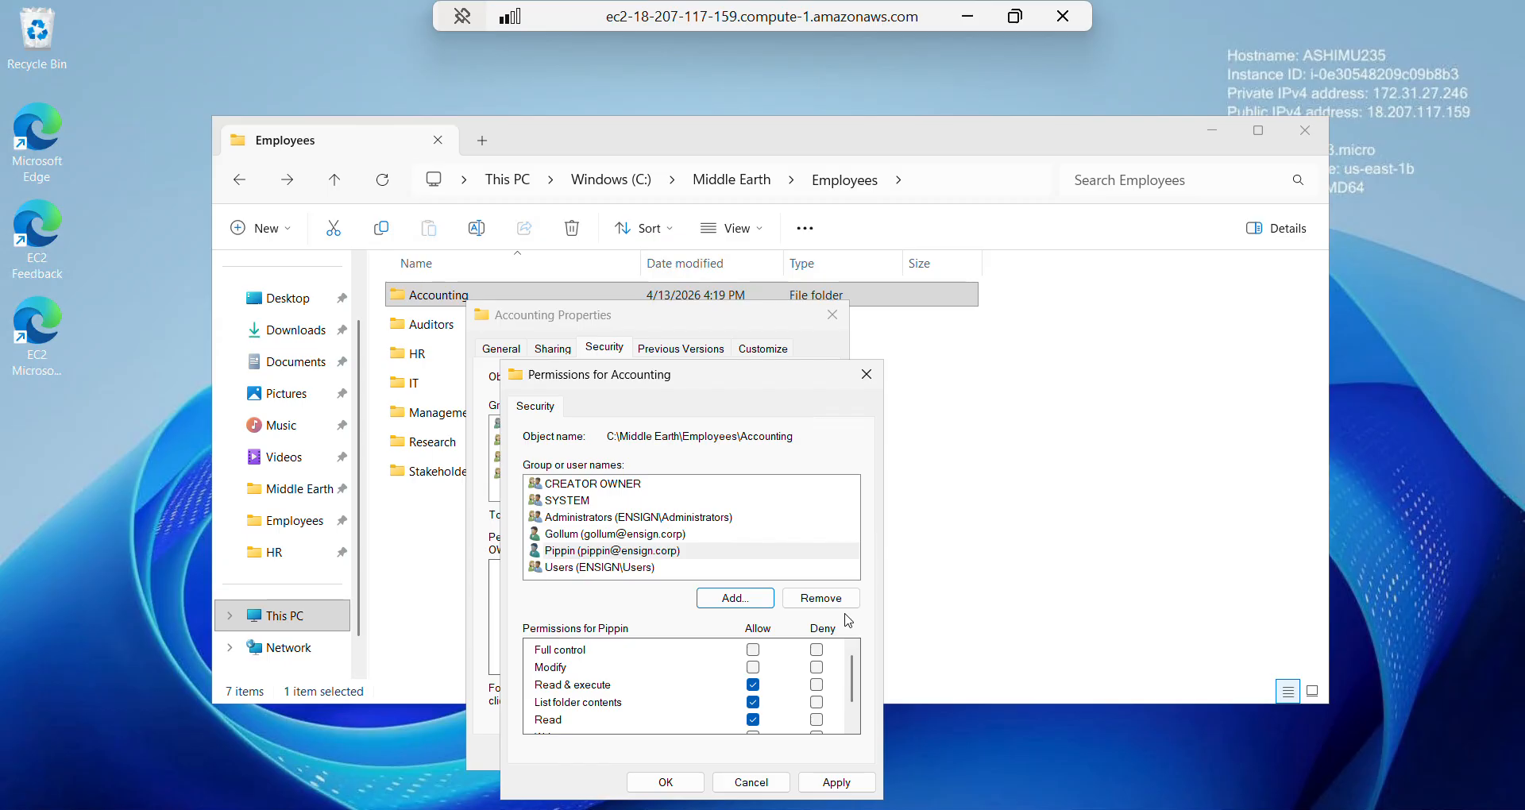
- Allow the second added user Modify access to the Accounting folder, apply the permissions and close its properties
left_click(754, 668)
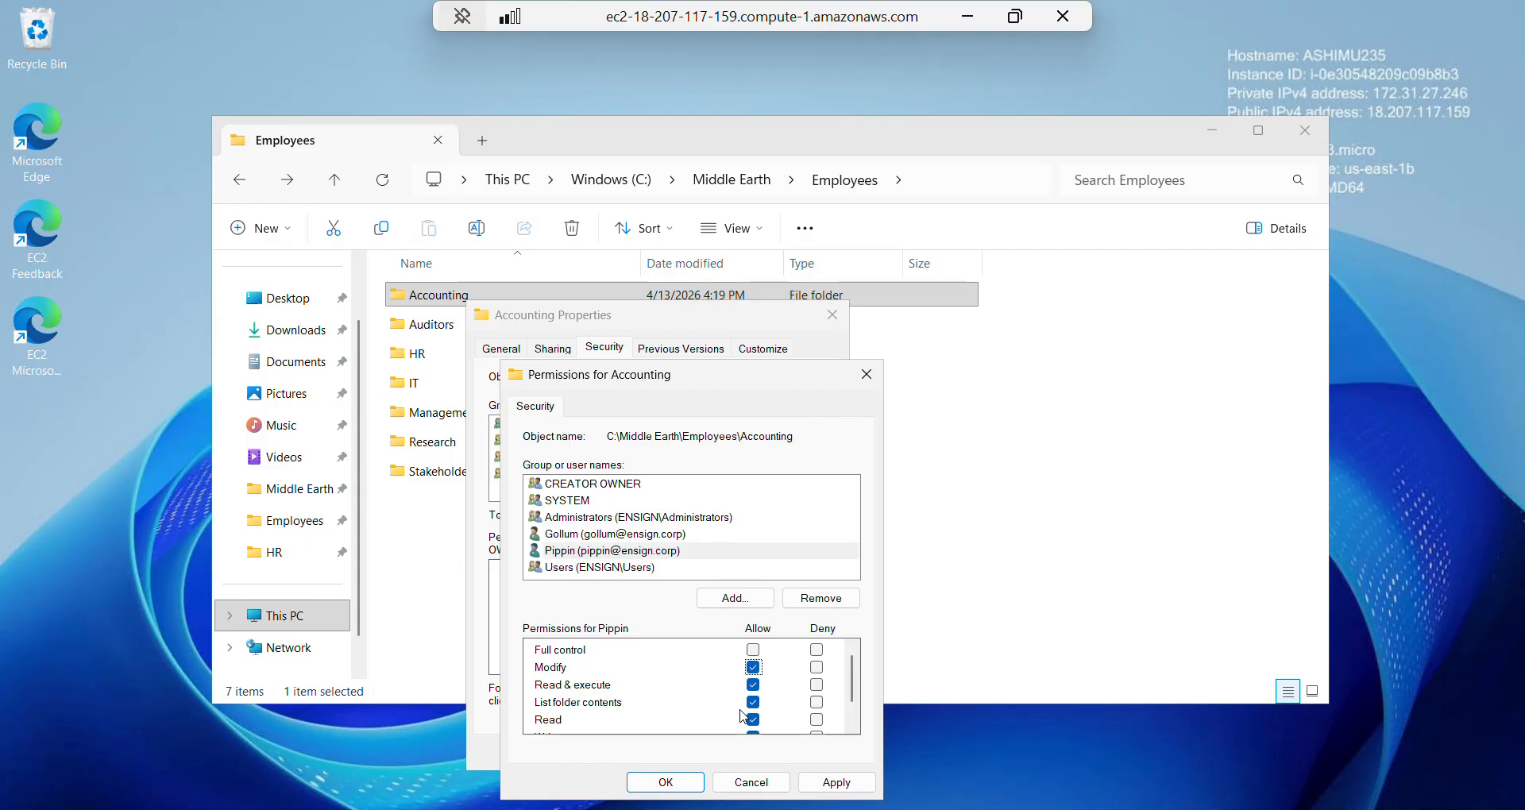
left_click(828, 785)
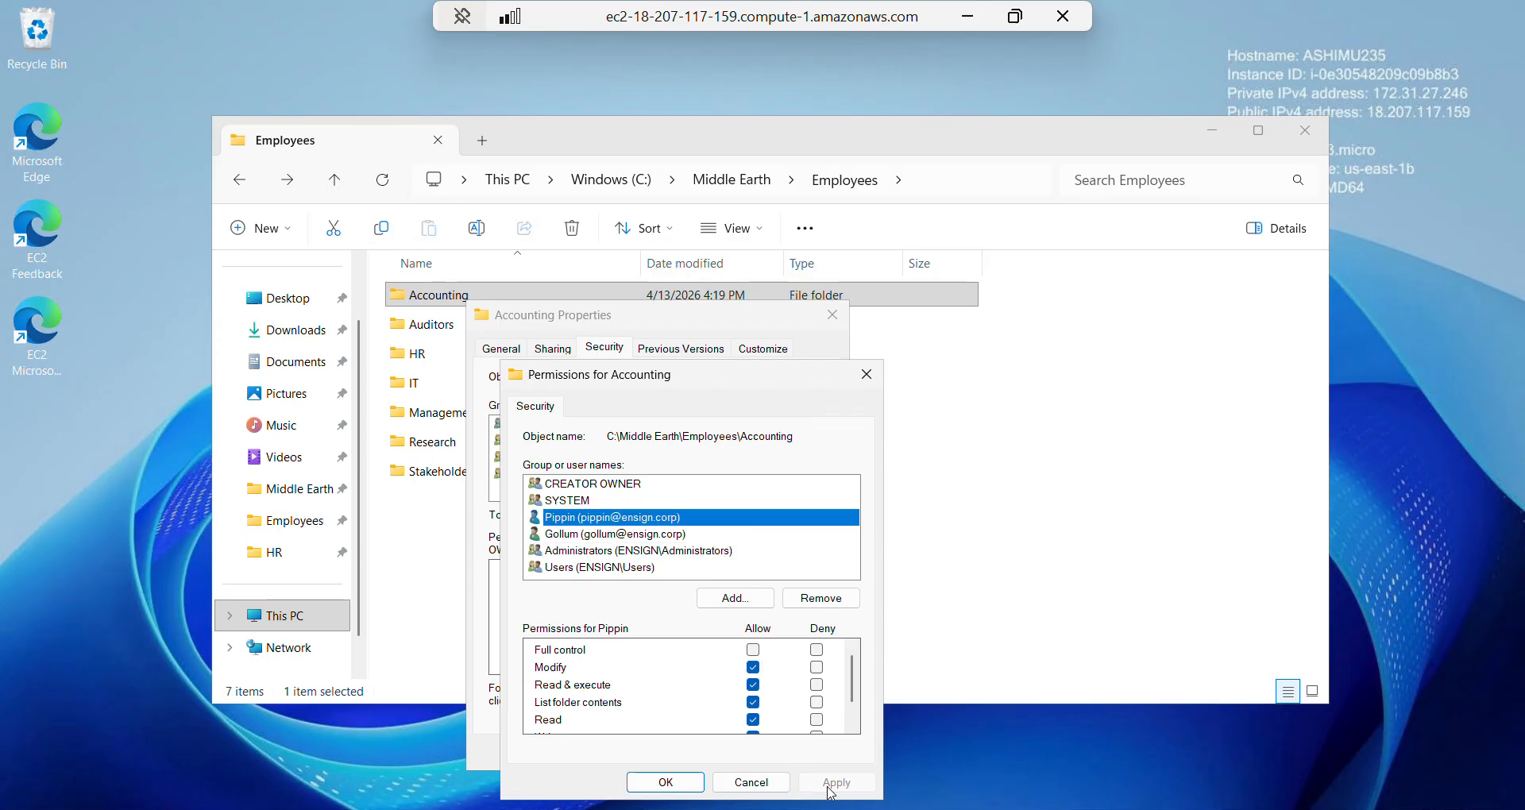
left_click(666, 782)
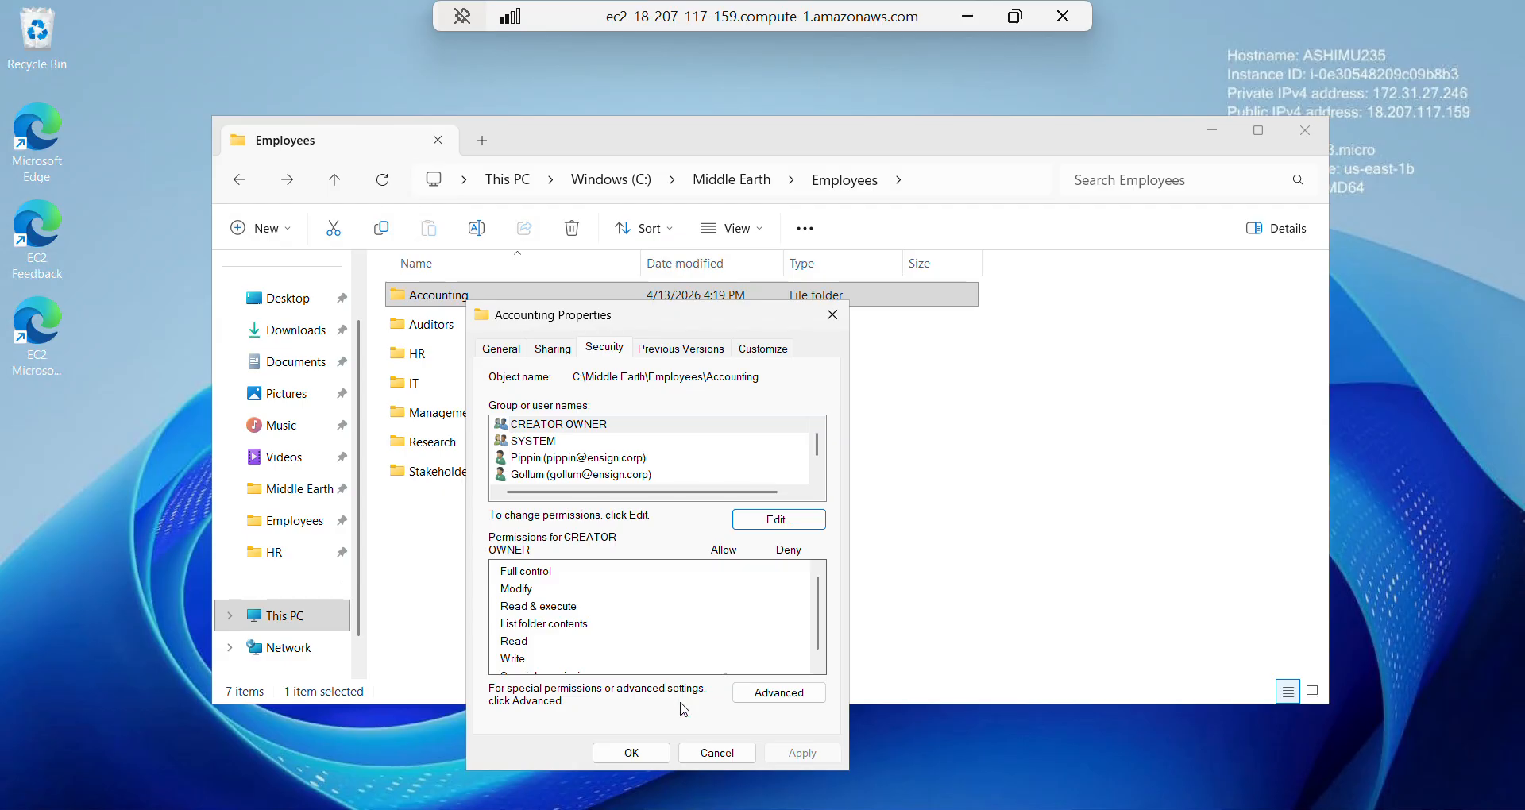
left_click(646, 761)
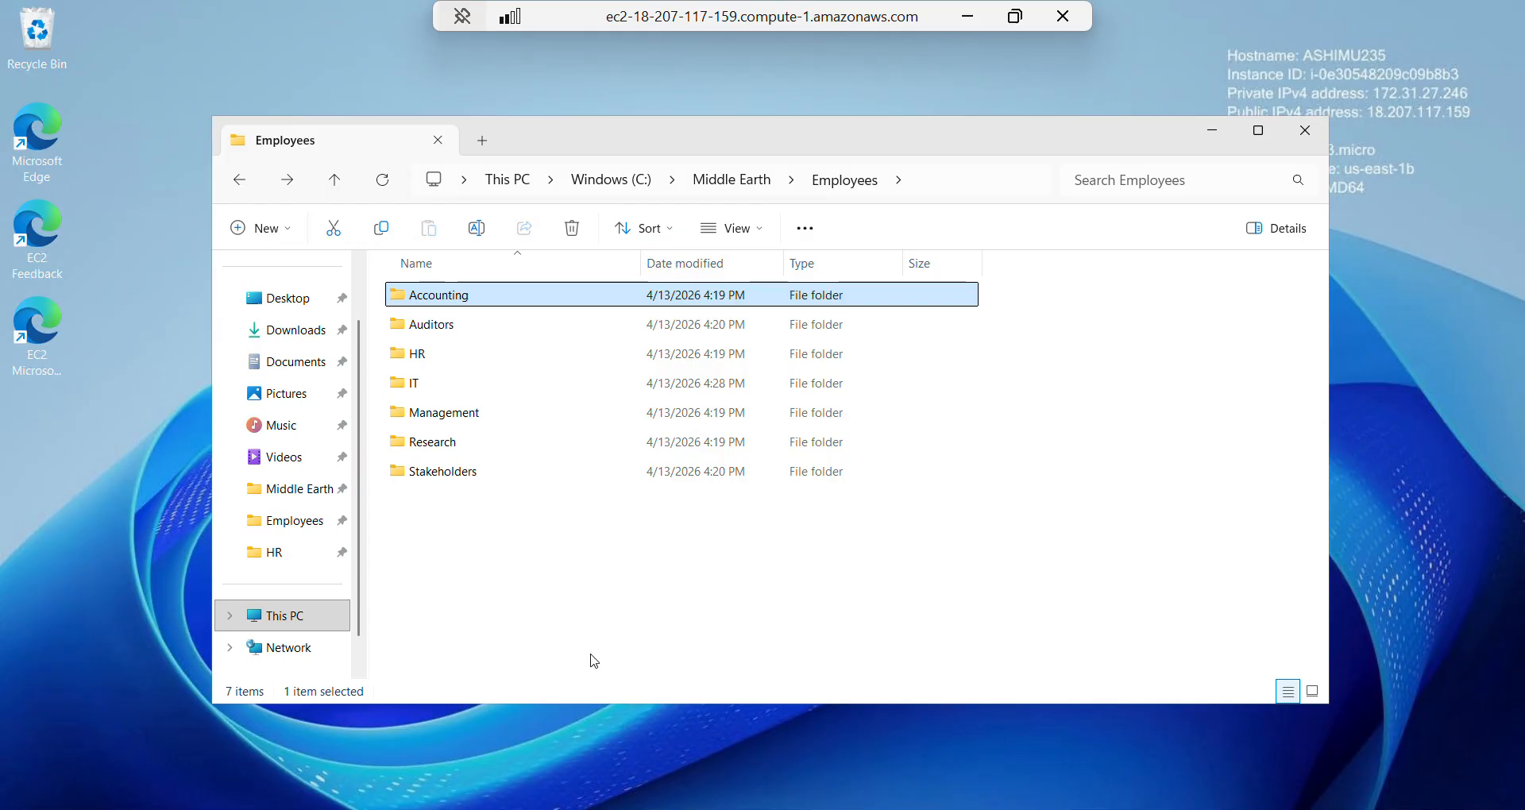
- Add a domain user to the Auditors folder's security permissions, entering the user's first name
left_click(443, 323)
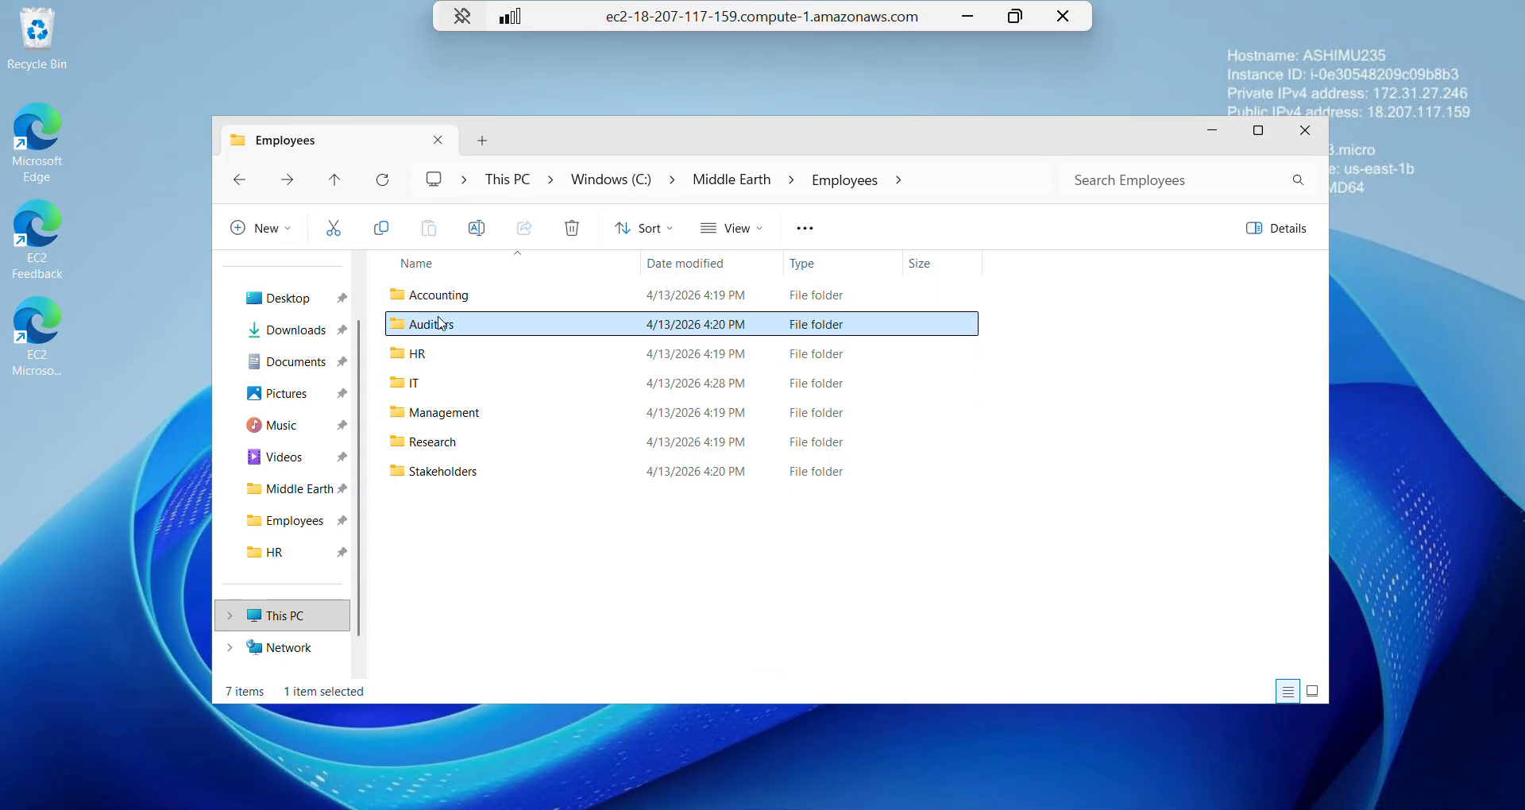
right_click(442, 324)
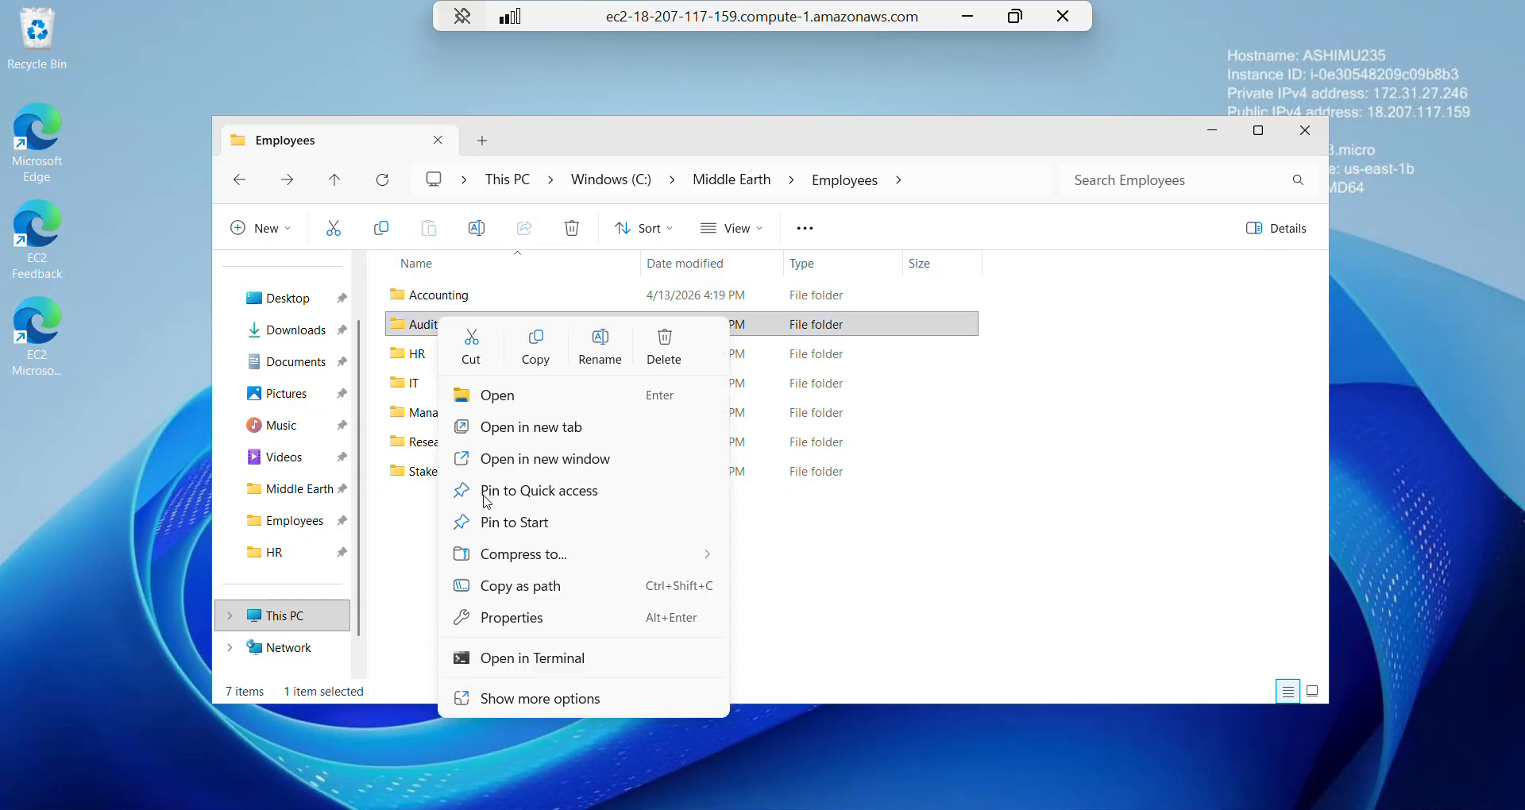
left_click(521, 618)
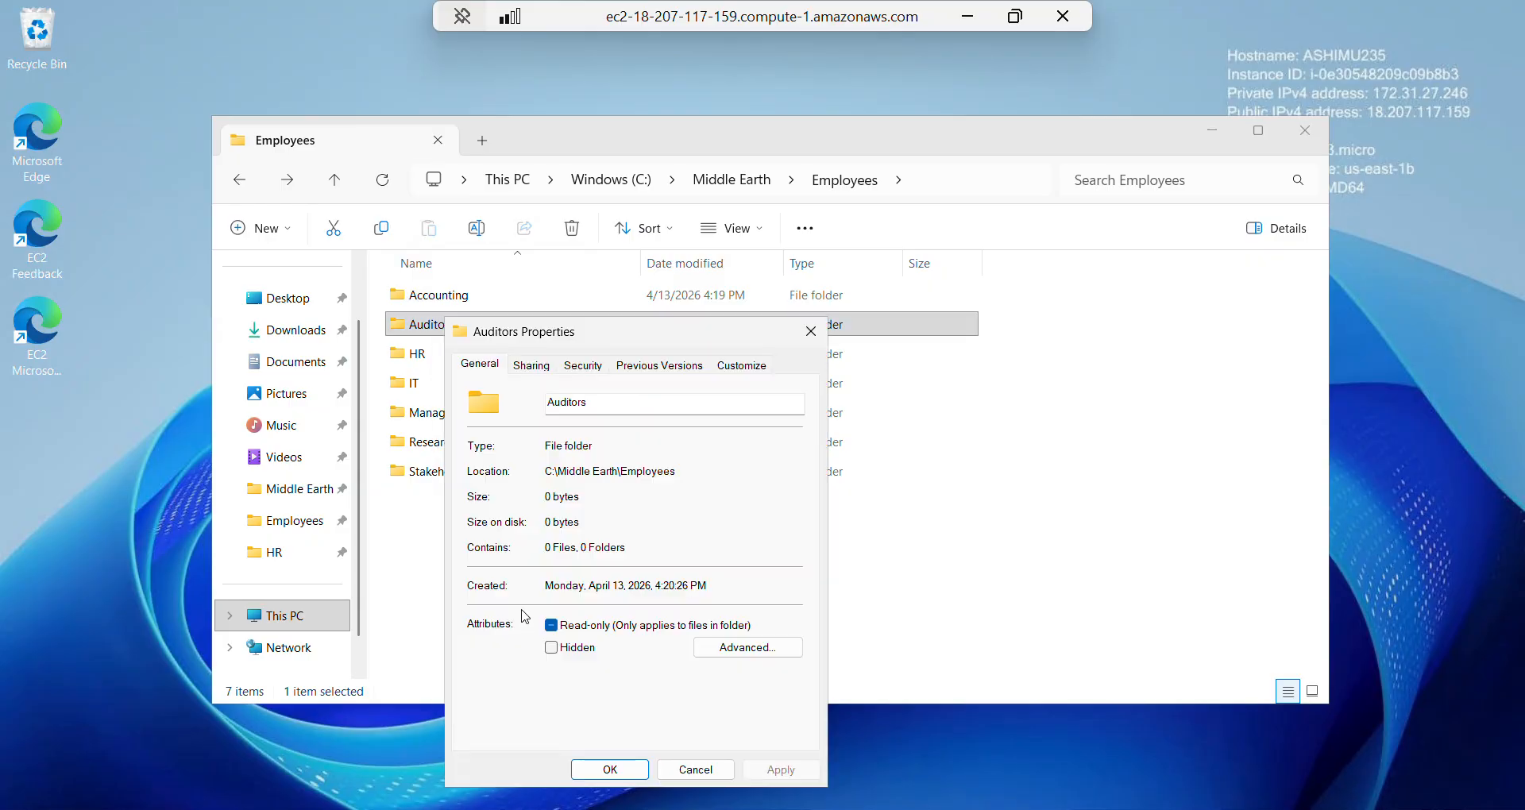
left_click(584, 365)
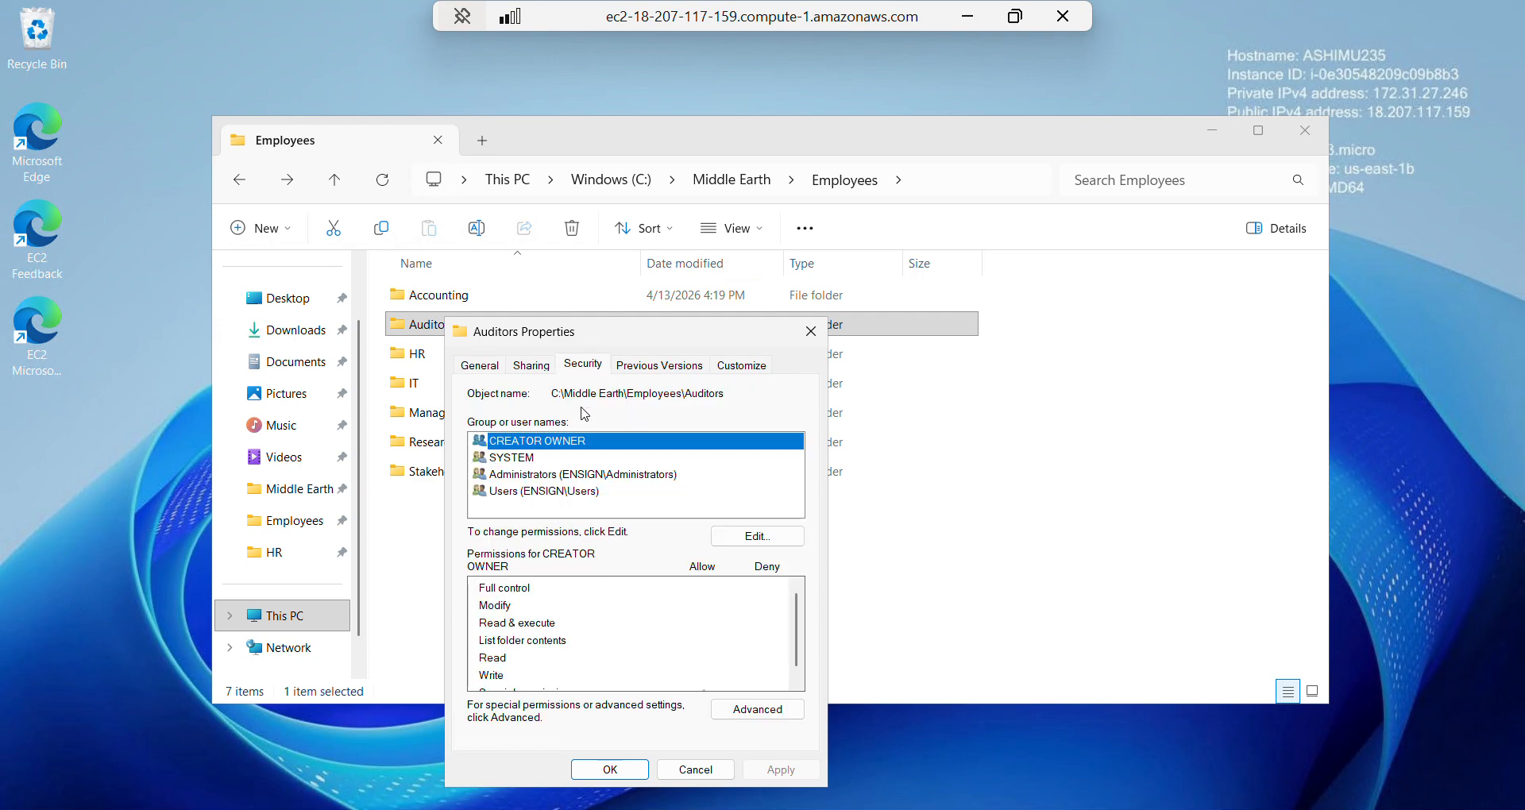
left_click(730, 541)
left_click(710, 602)
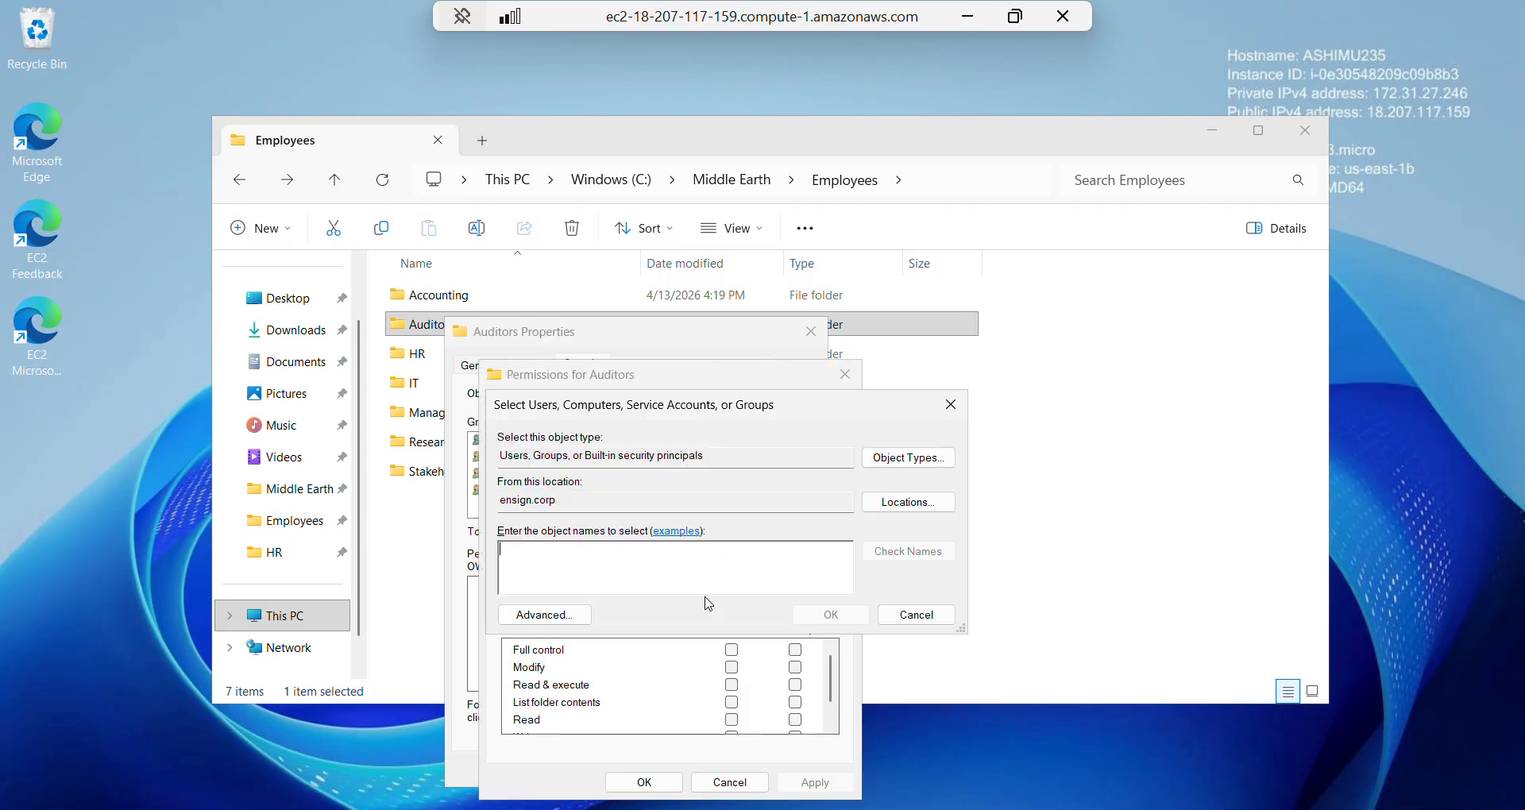
type("arwen")
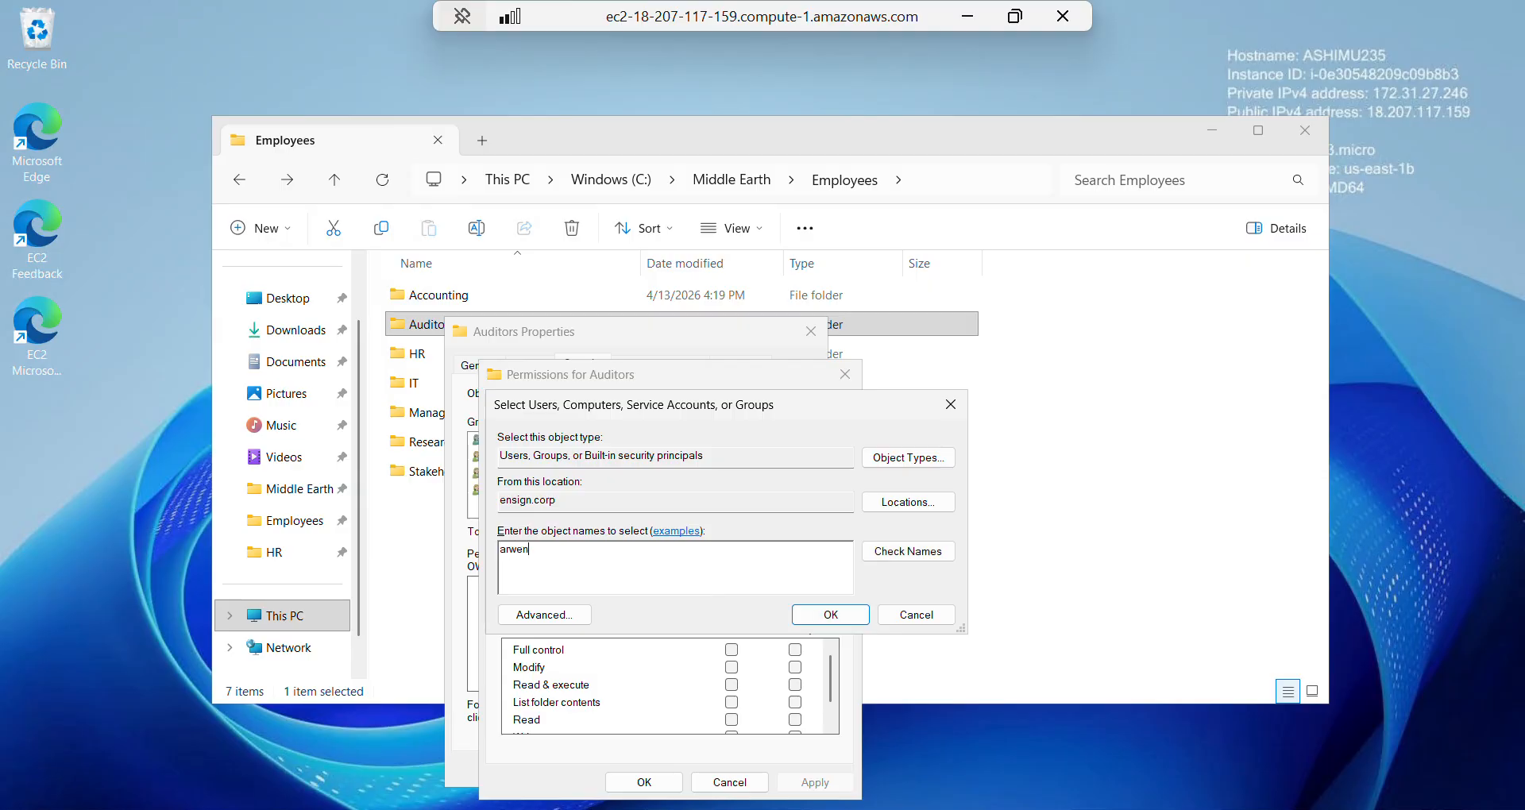
left_click(831, 615)
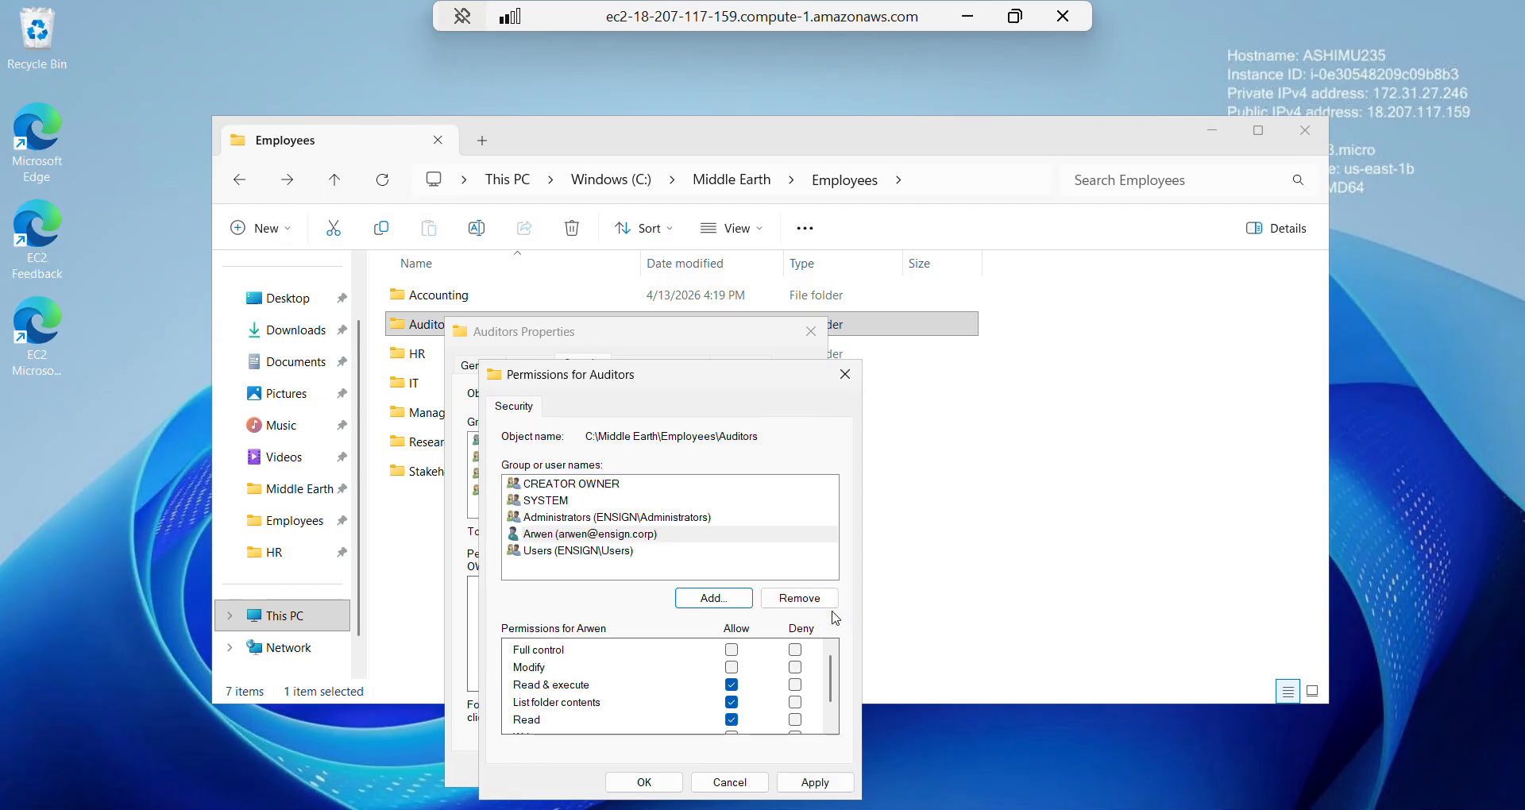
- Add a second domain user to the Auditors folder's security permissions, entering the user's first name
left_click(732, 600)
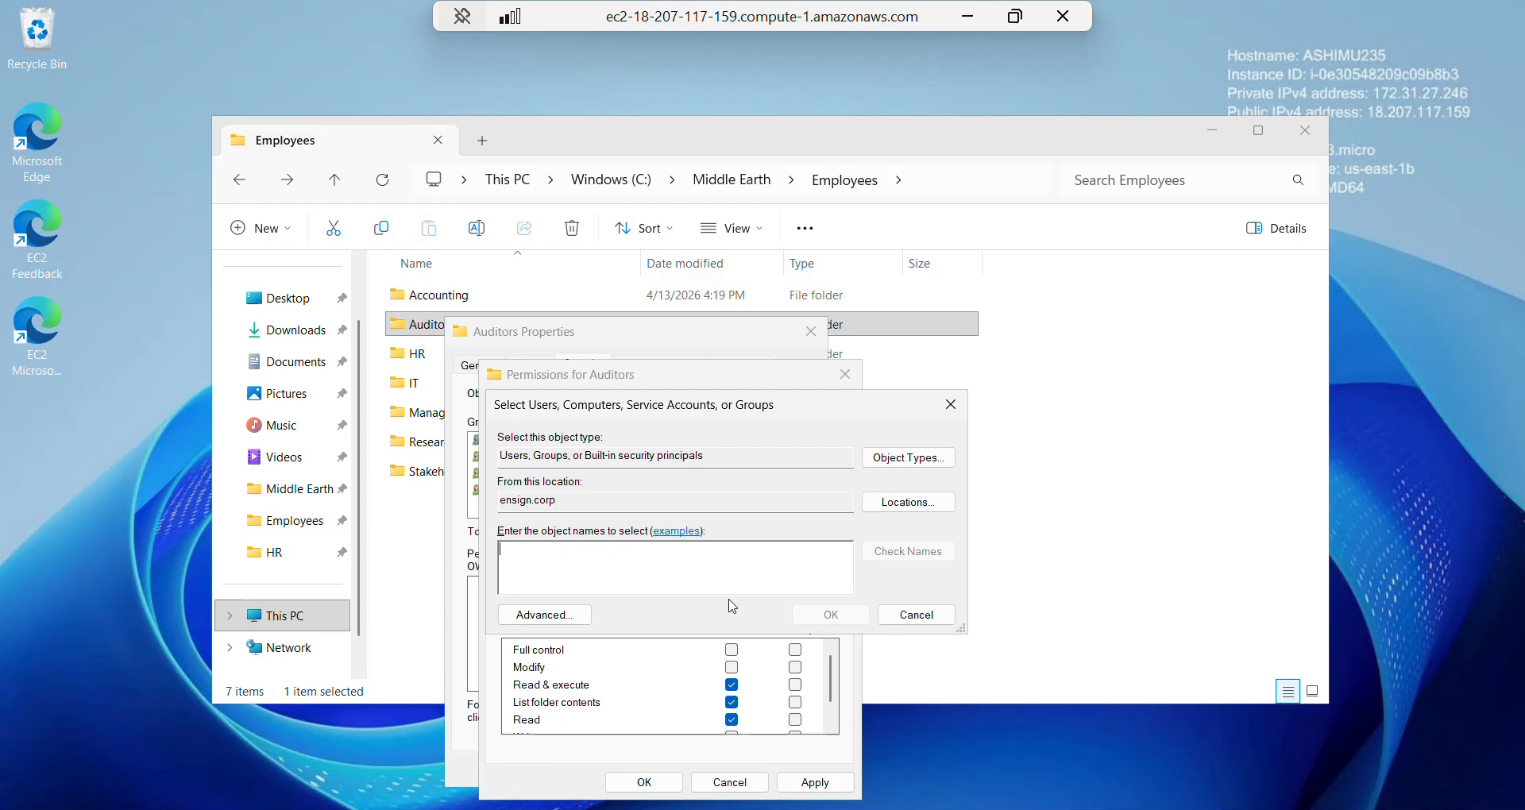
type("bi")
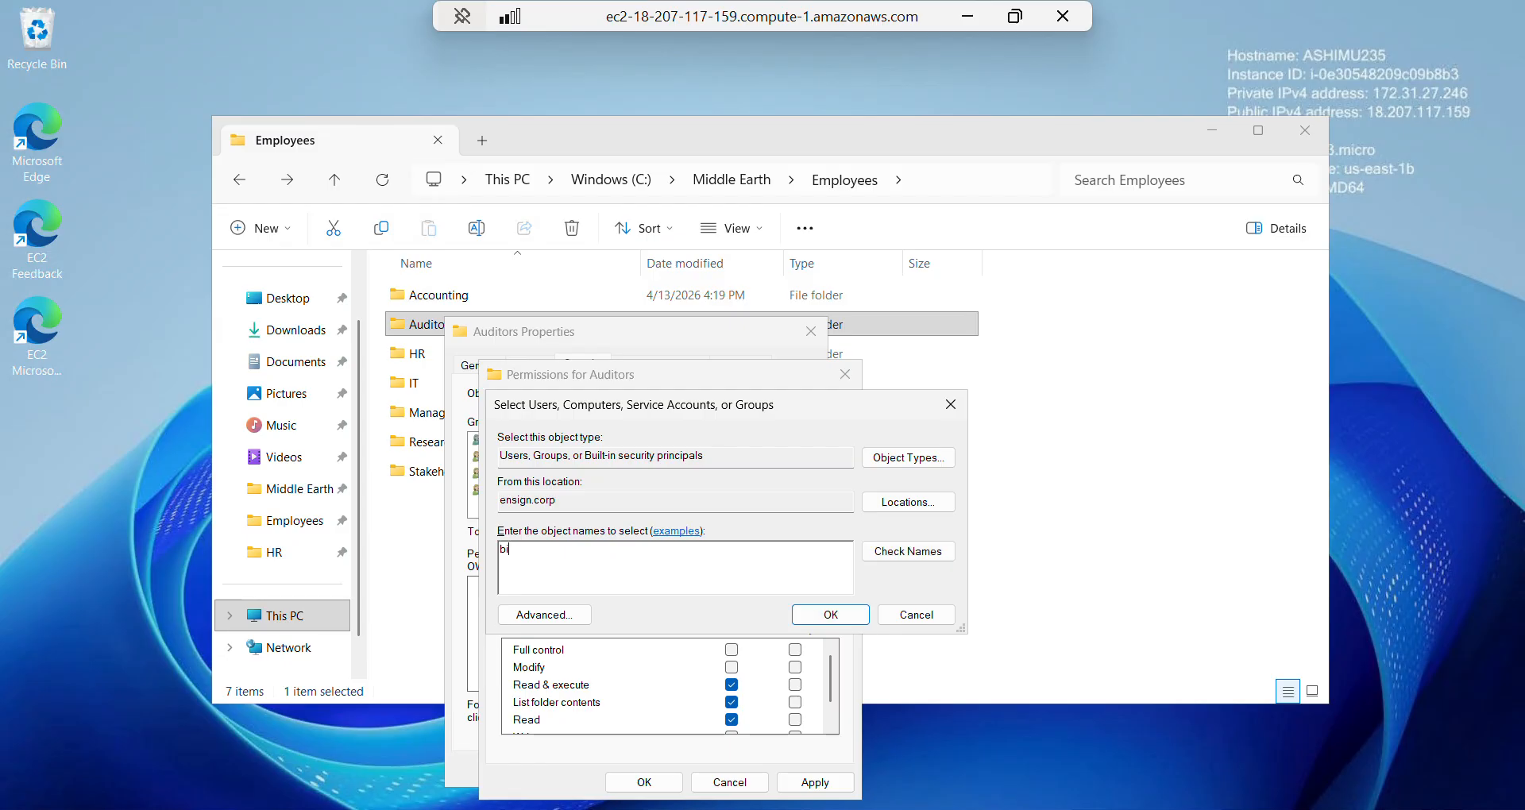
type("lbo")
left_click(830, 615)
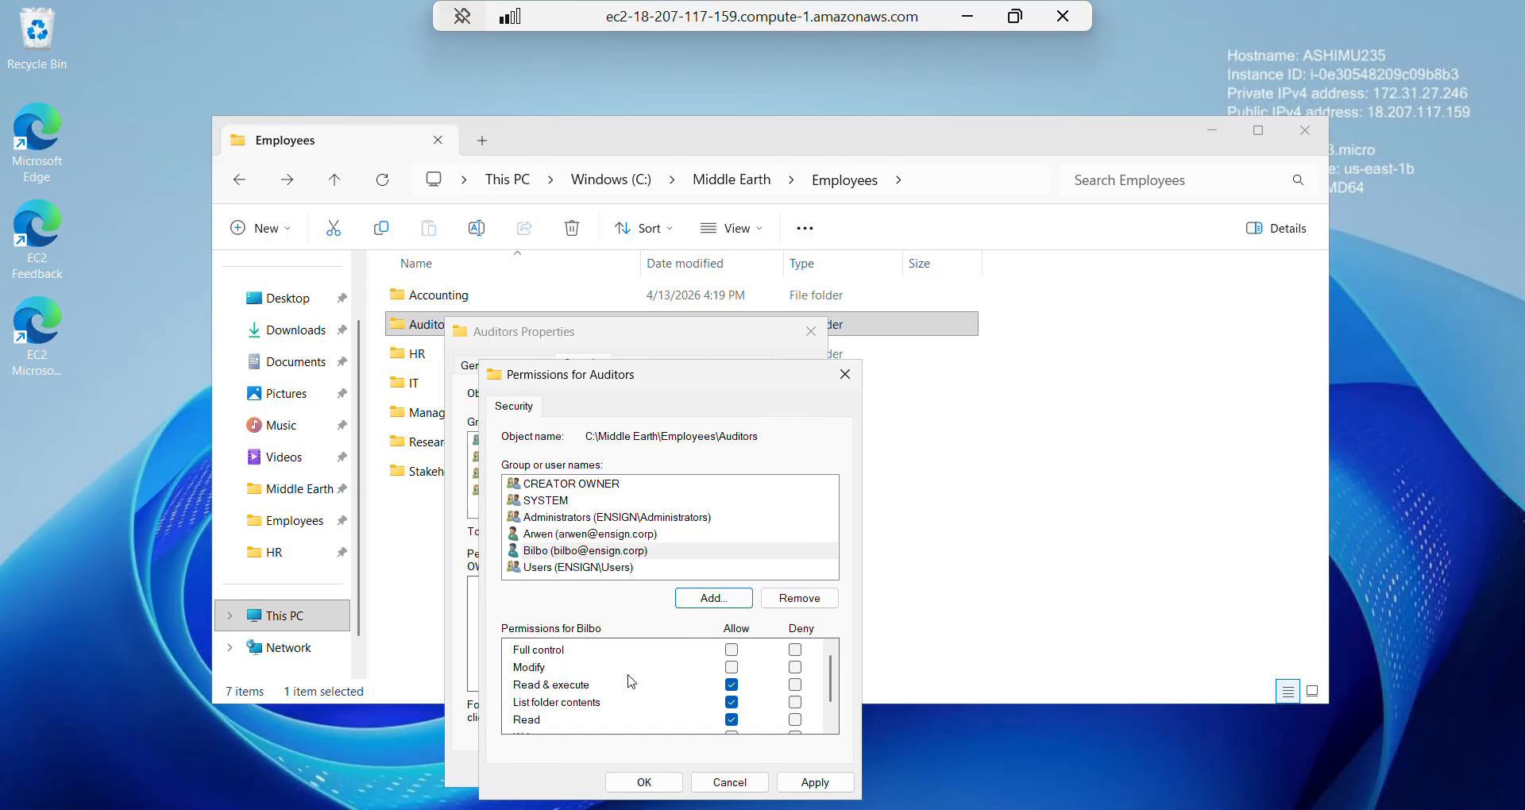
- Allow the second added user full control of the Auditors folder, apply the permissions and close its properties
left_click(732, 650)
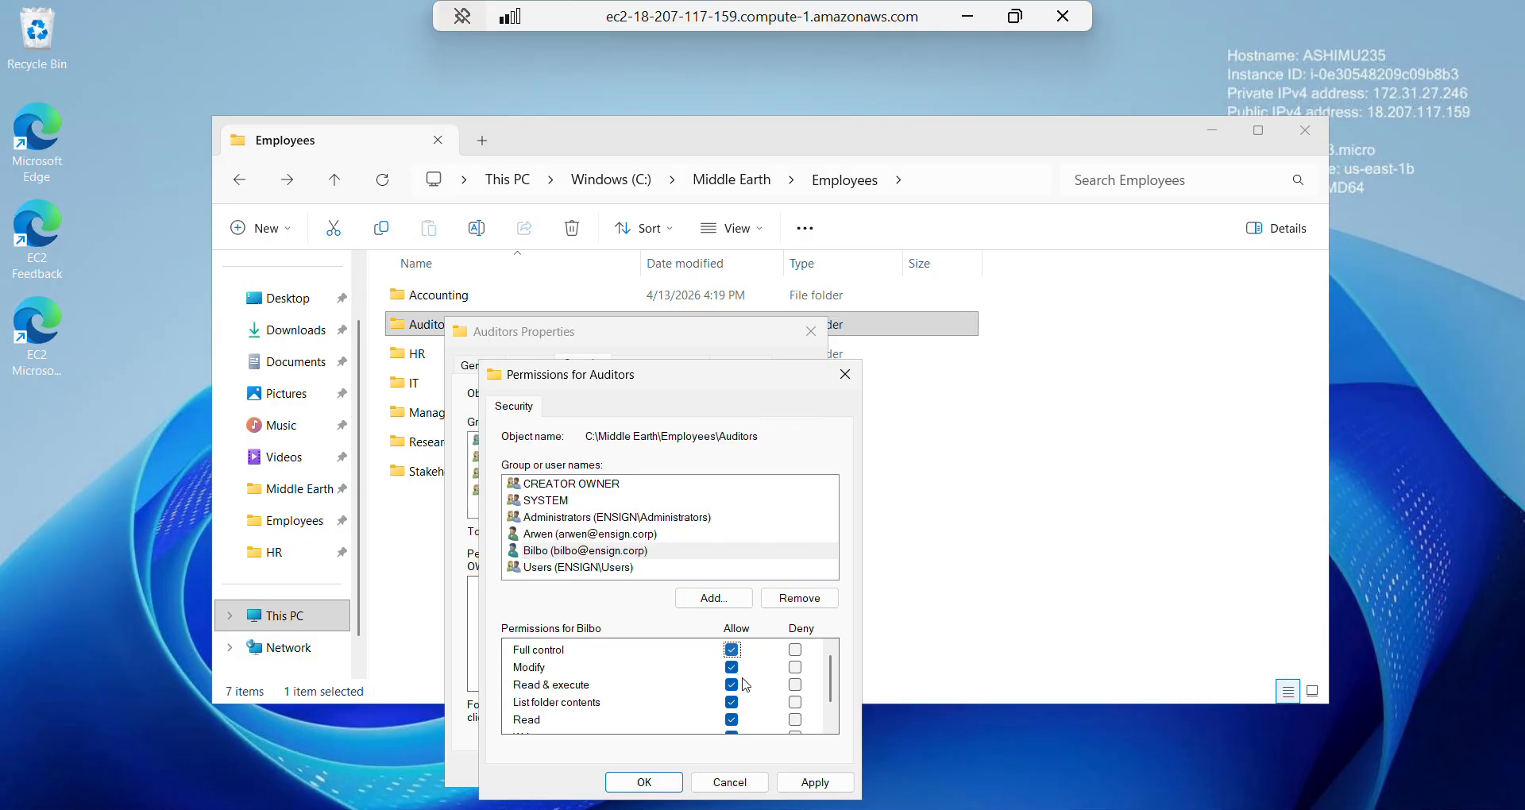
left_click(815, 785)
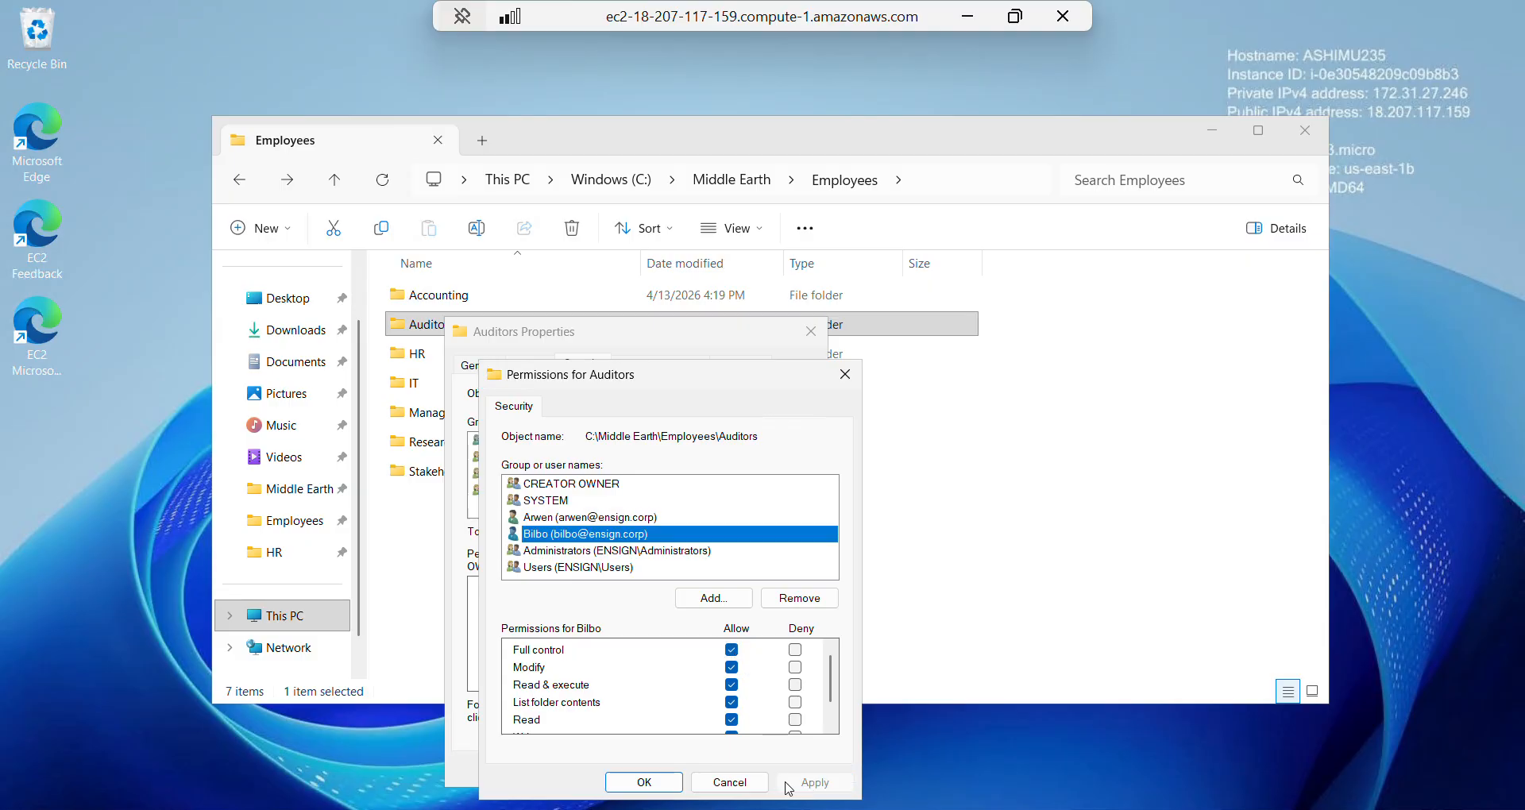
left_click(618, 517)
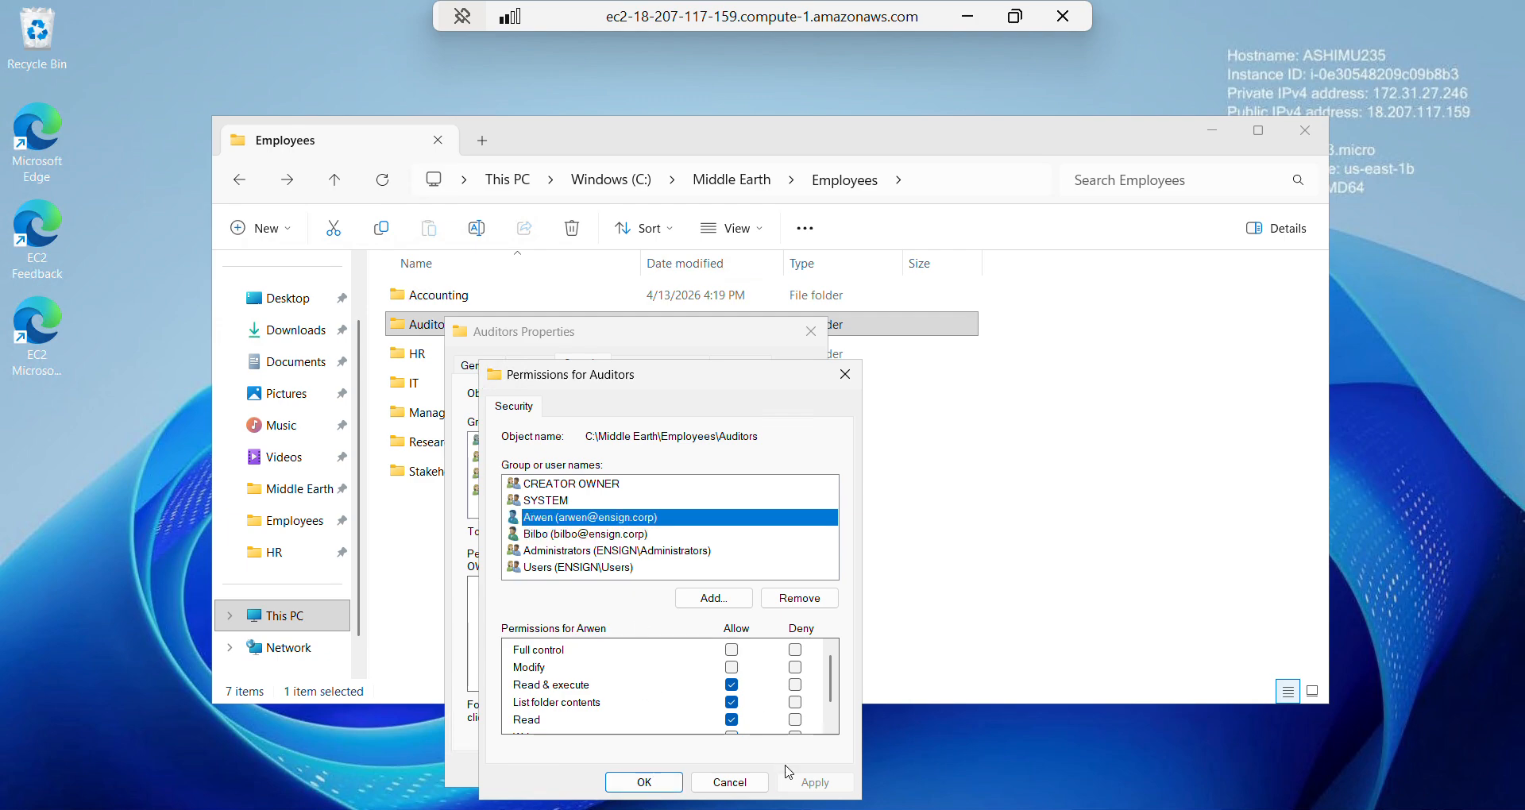
left_click(641, 784)
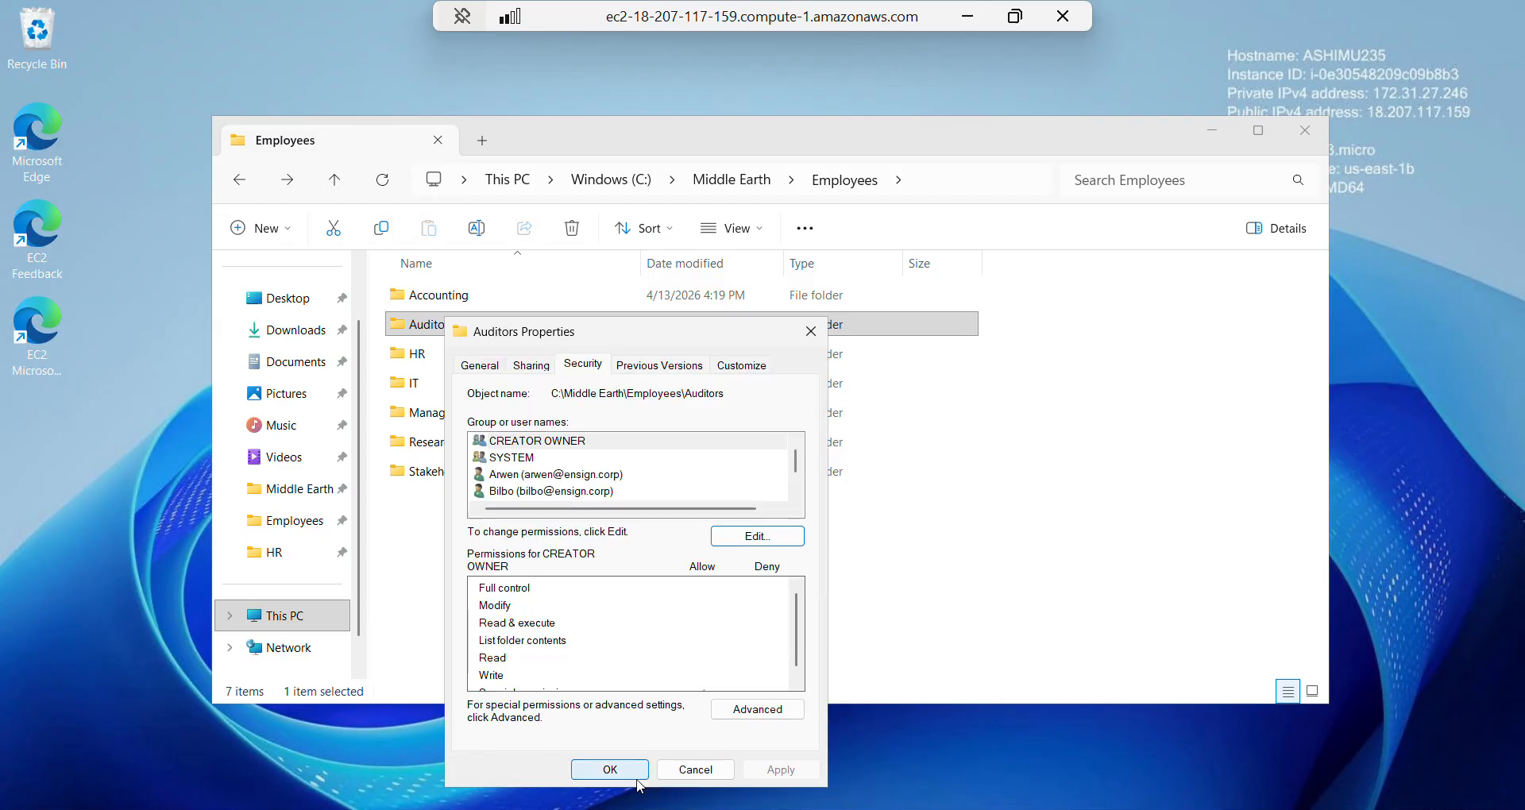
left_click(610, 776)
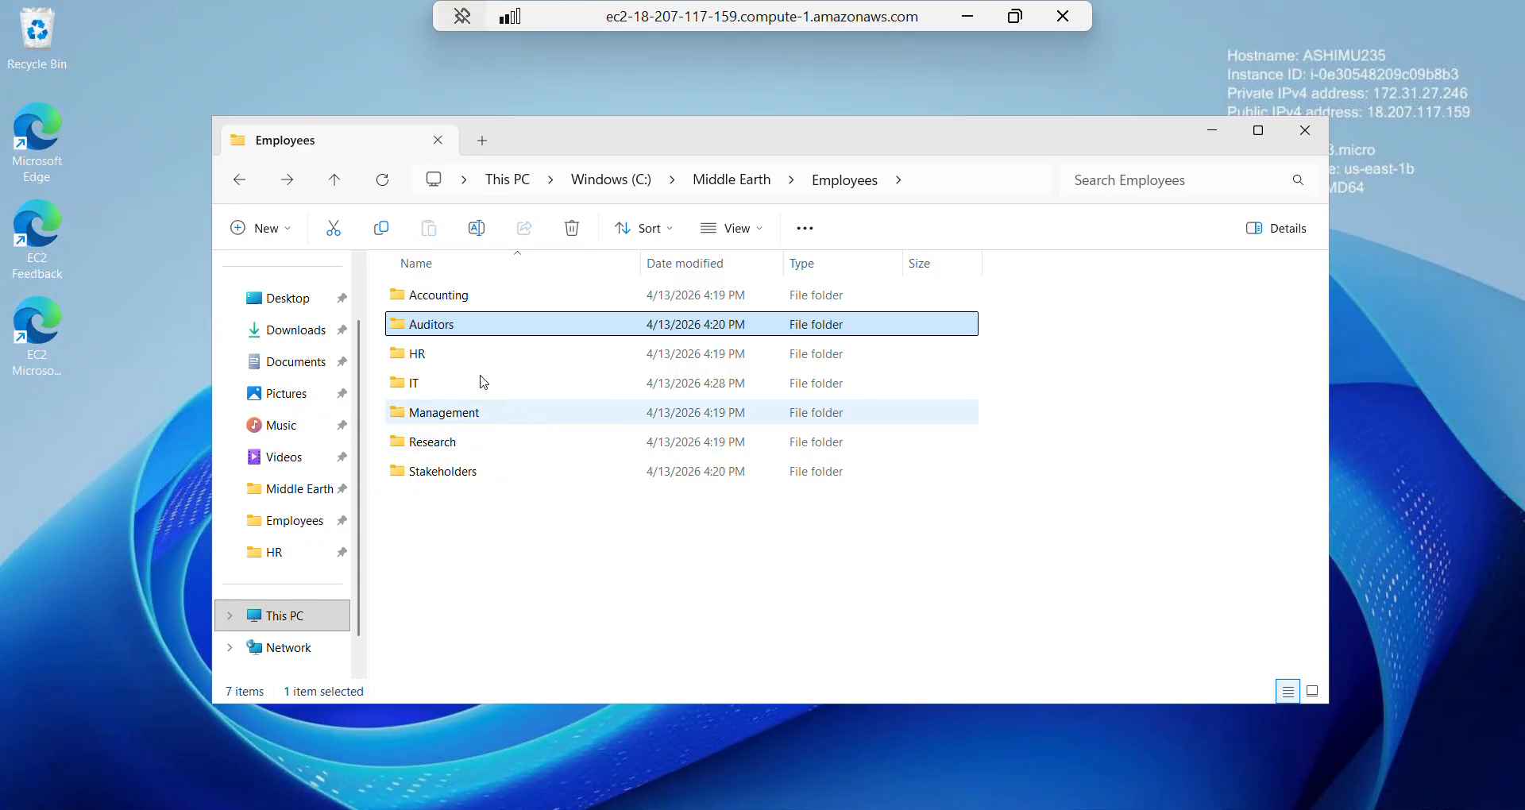
- Add a domain user to the Management folder's security permissions, entering the user's first name
right_click(443, 414)
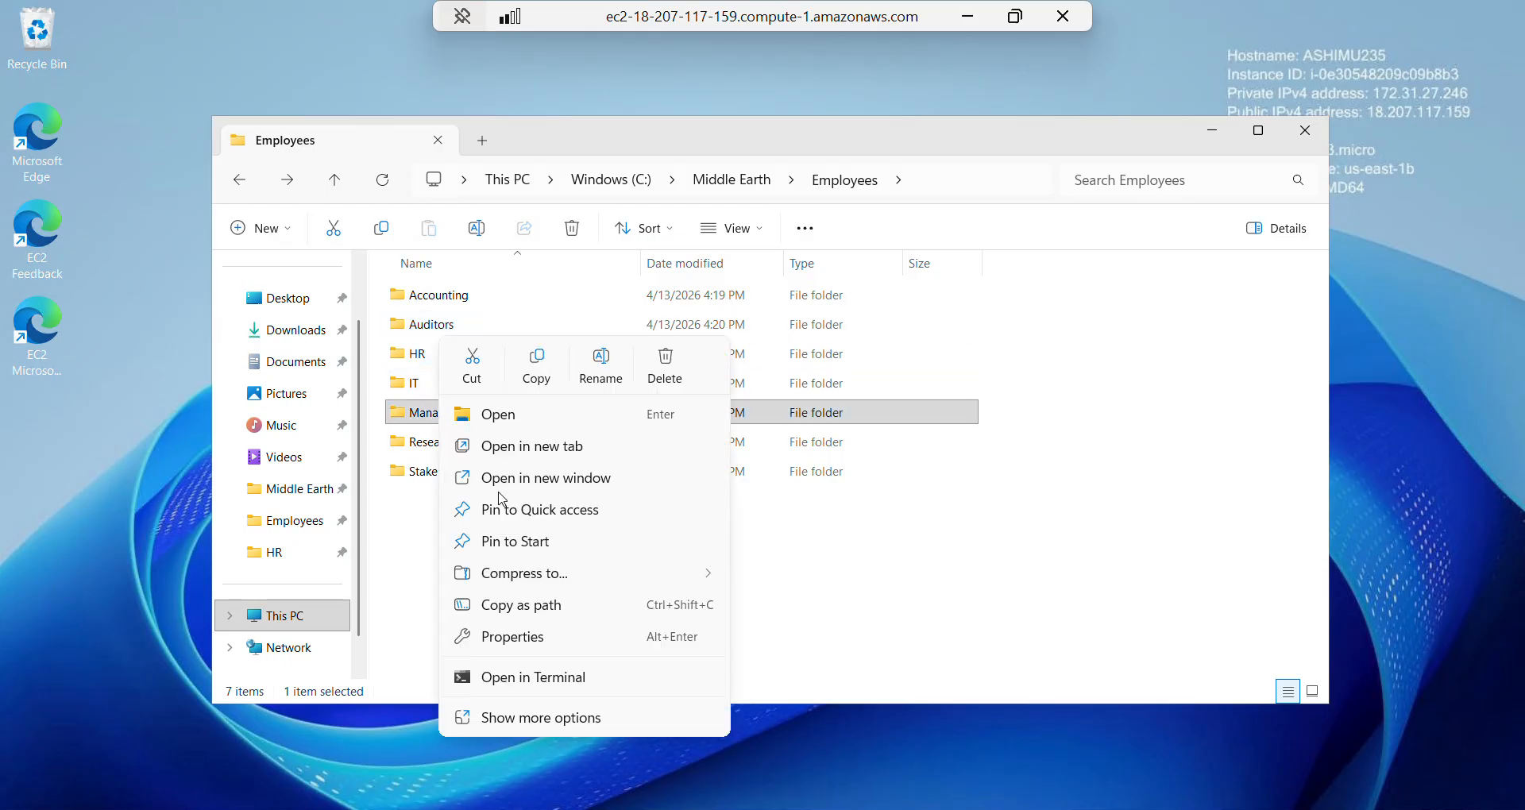
left_click(556, 640)
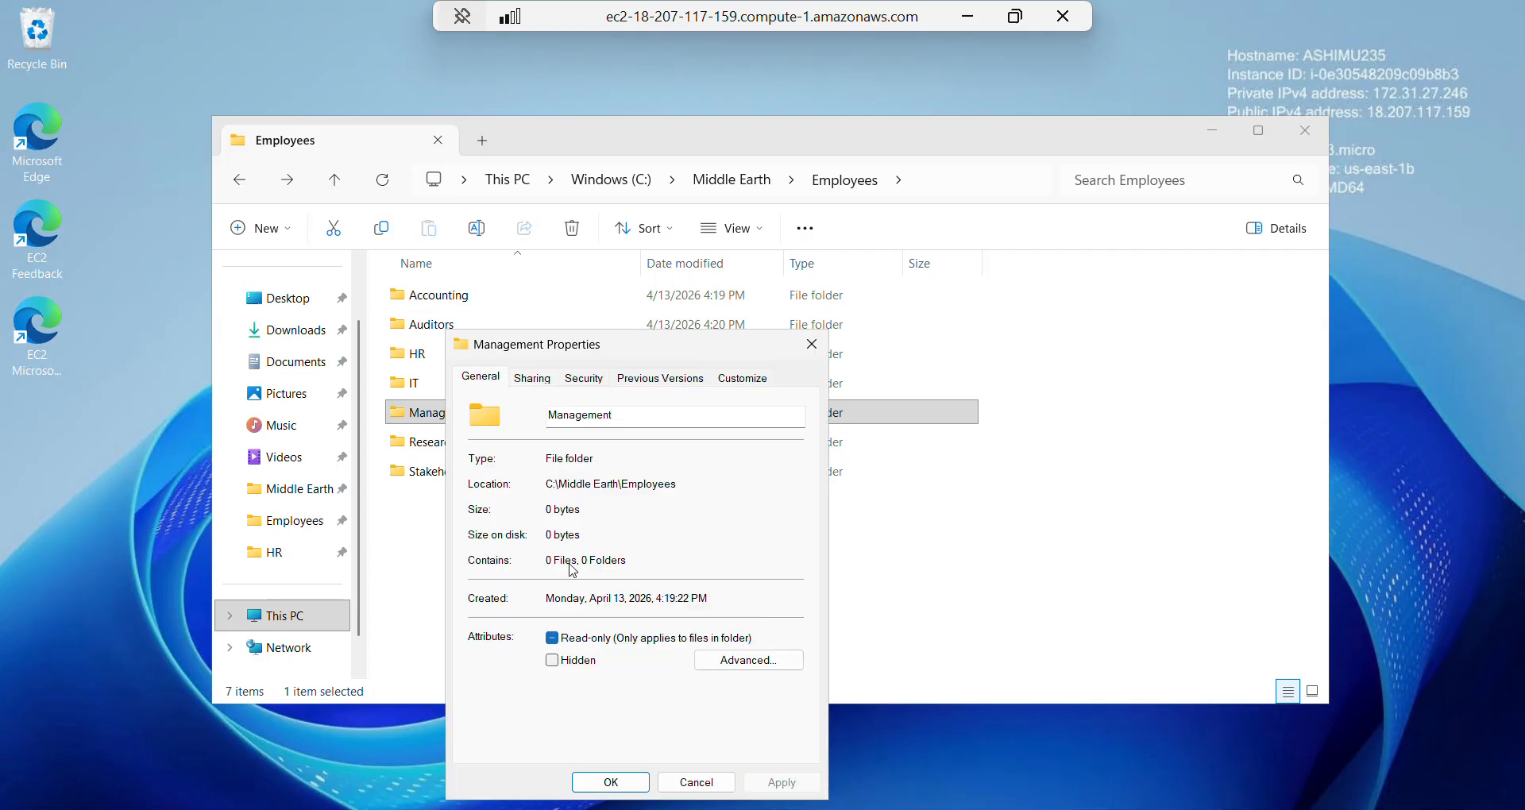
left_click(582, 379)
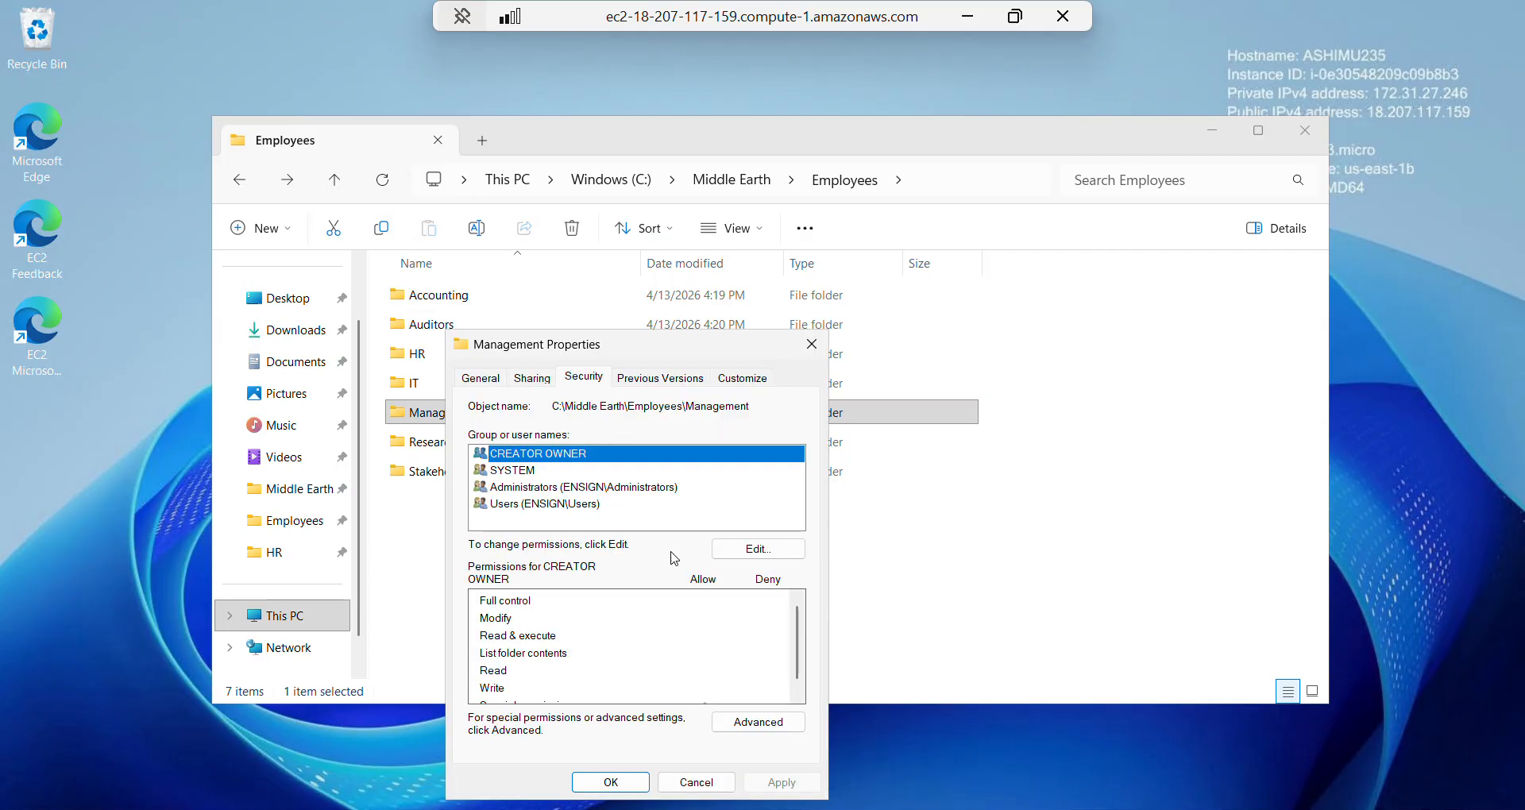
left_click(740, 551)
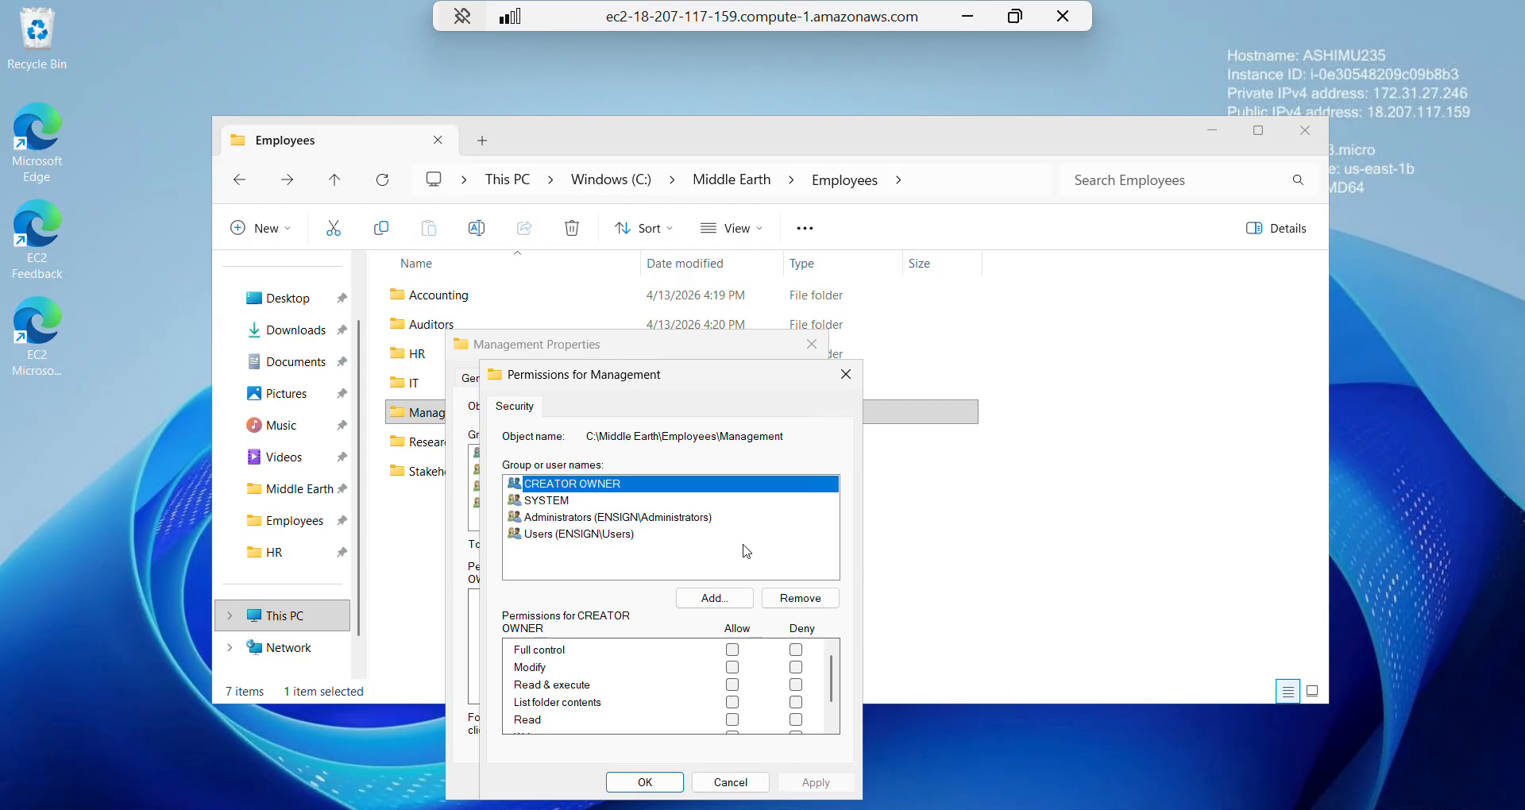
left_click(718, 607)
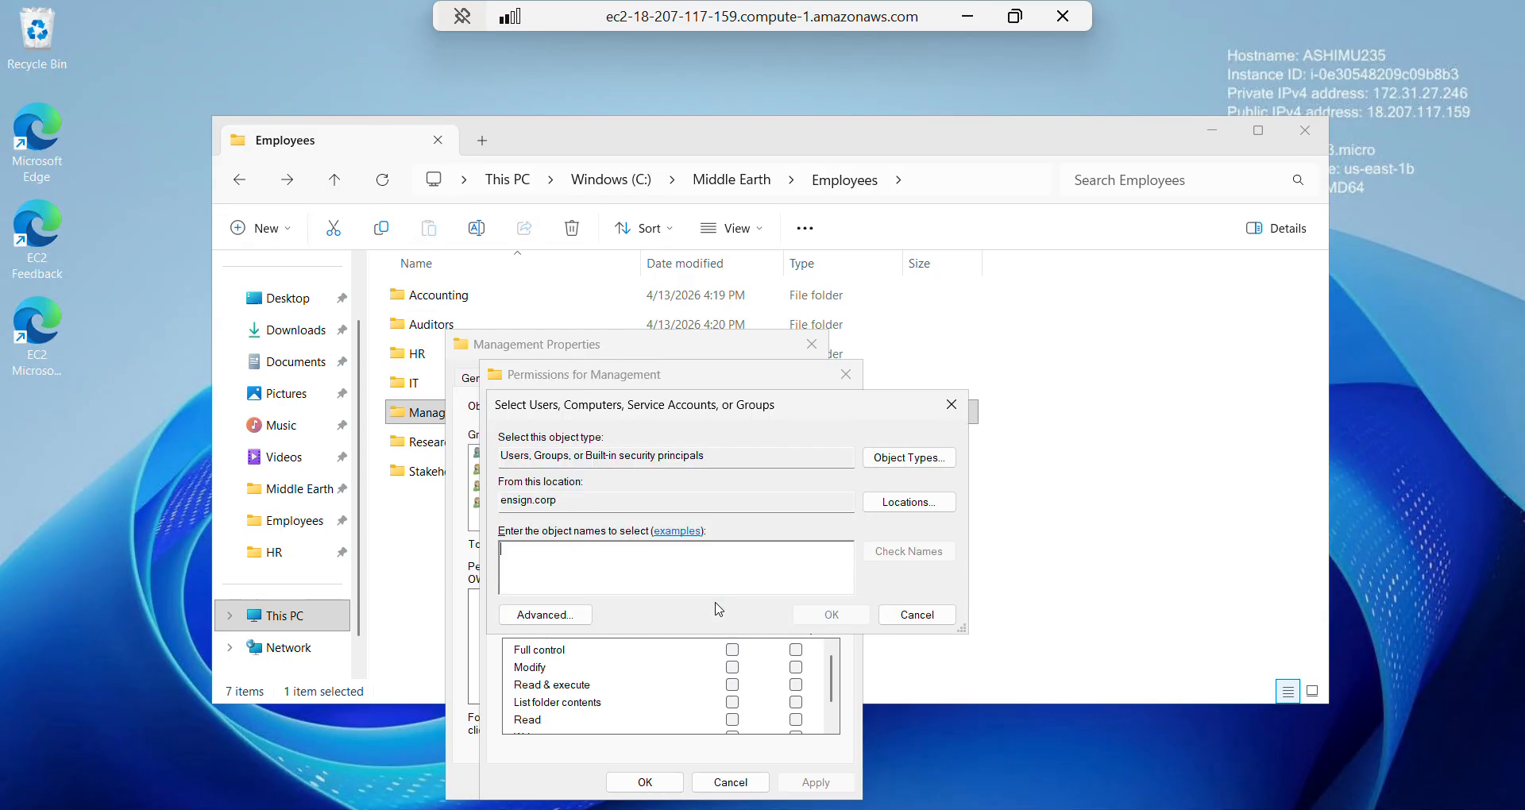
type("bo")
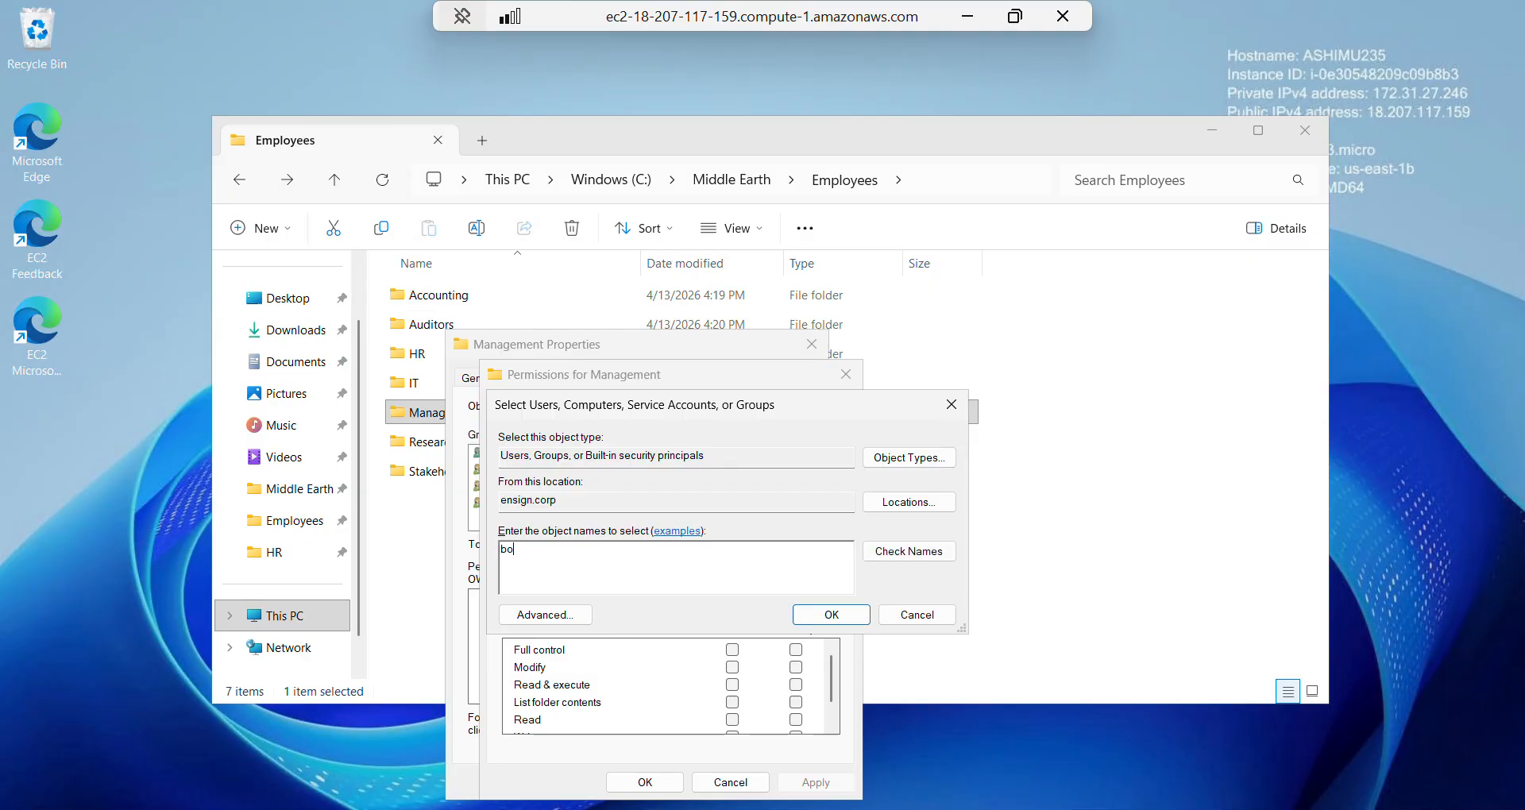
type("romir")
left_click(827, 626)
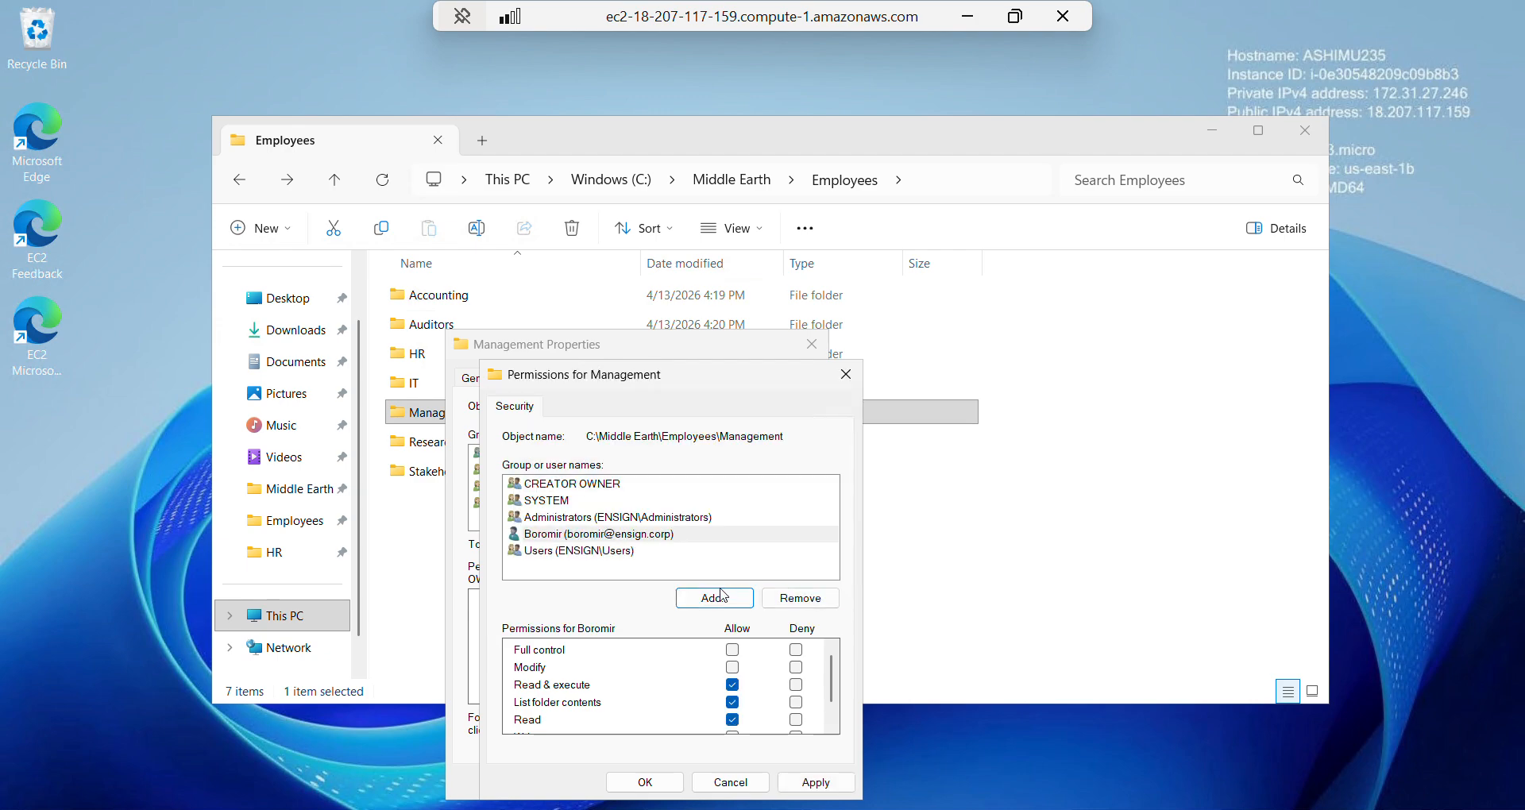
- Add a second domain user to the Management folder's security permissions, entering the user's first name
left_click(723, 597)
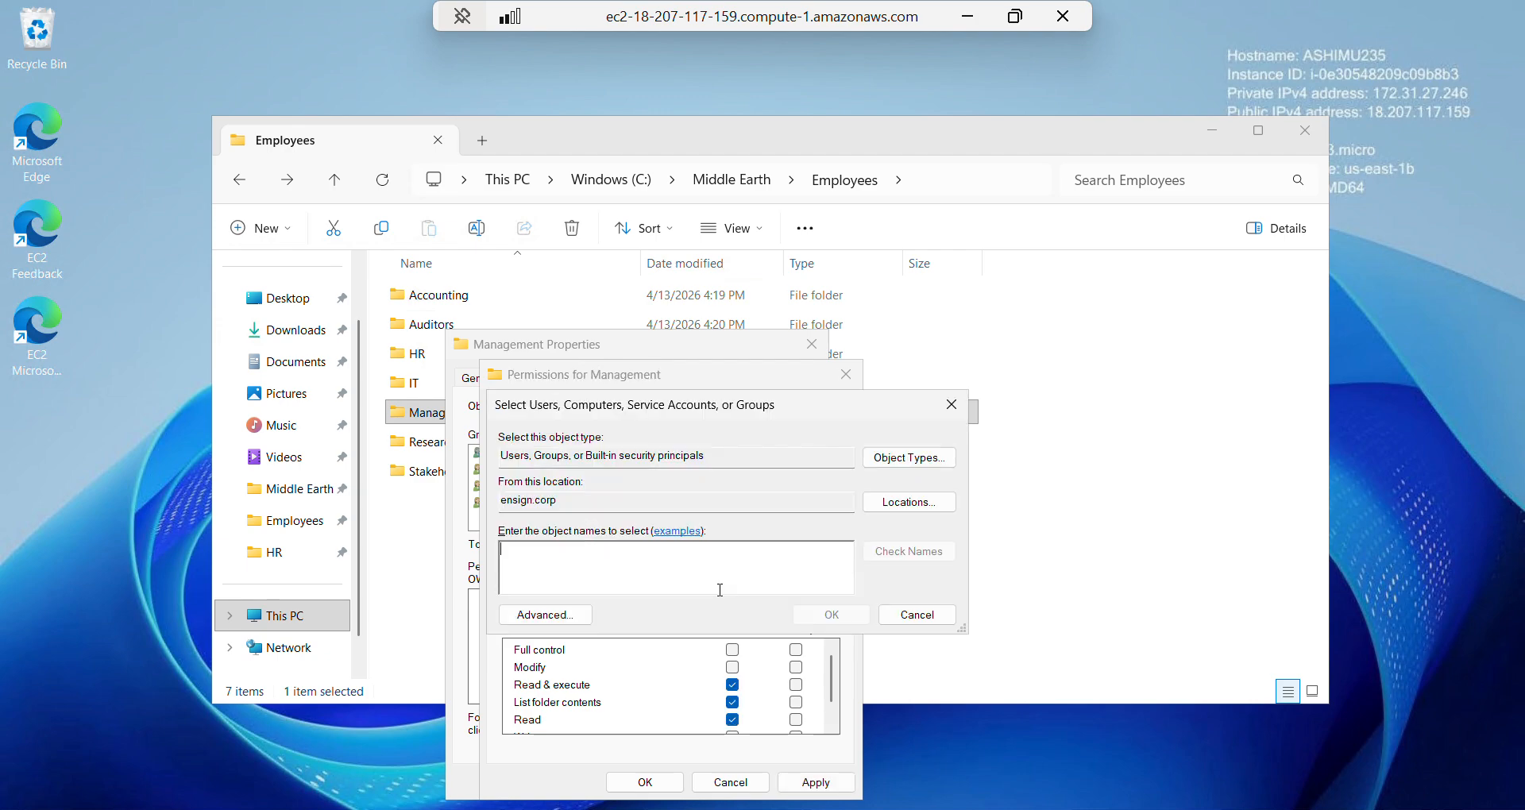
type("fara")
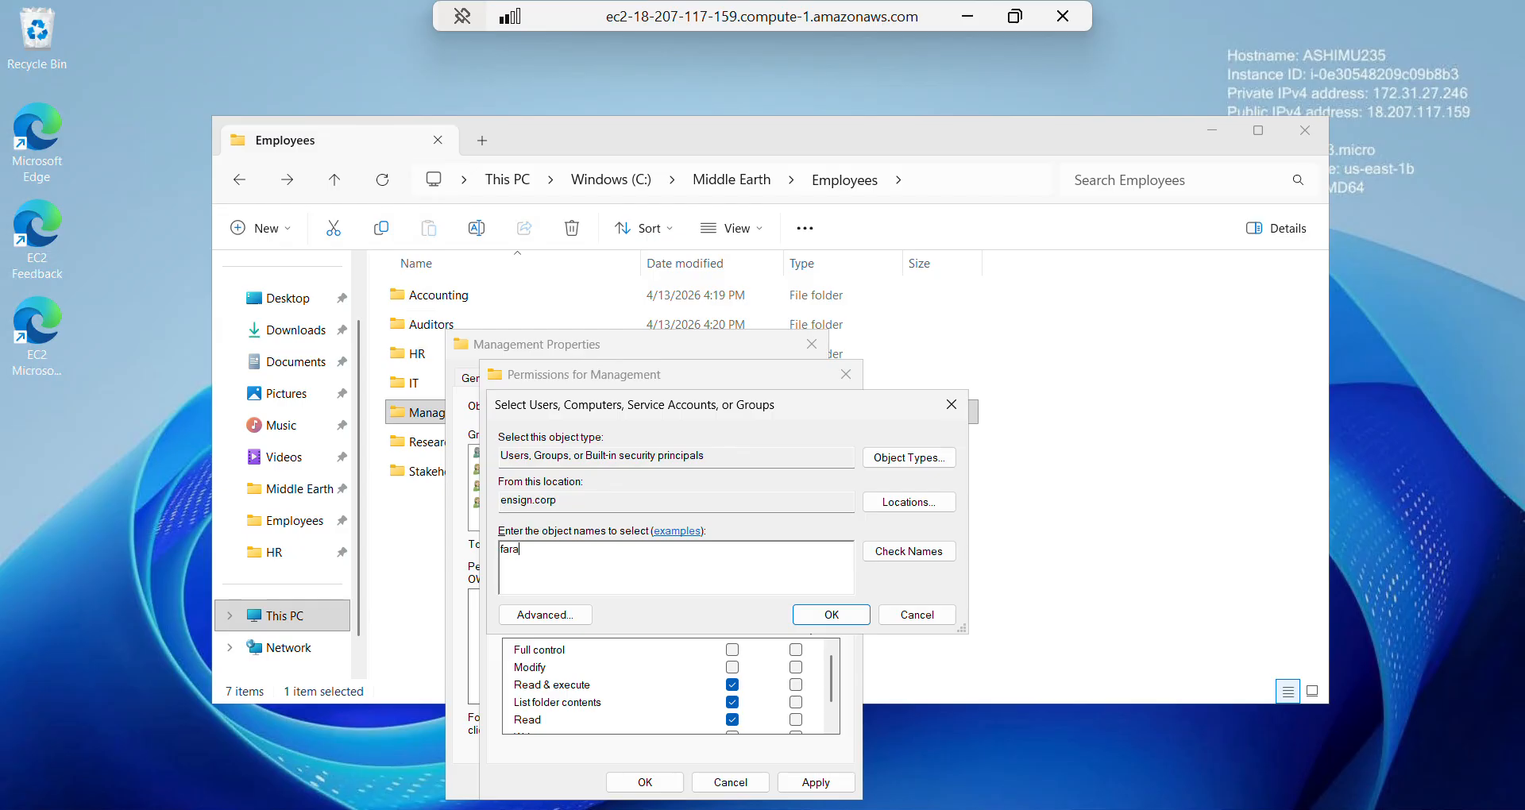
type("mir")
left_click(834, 616)
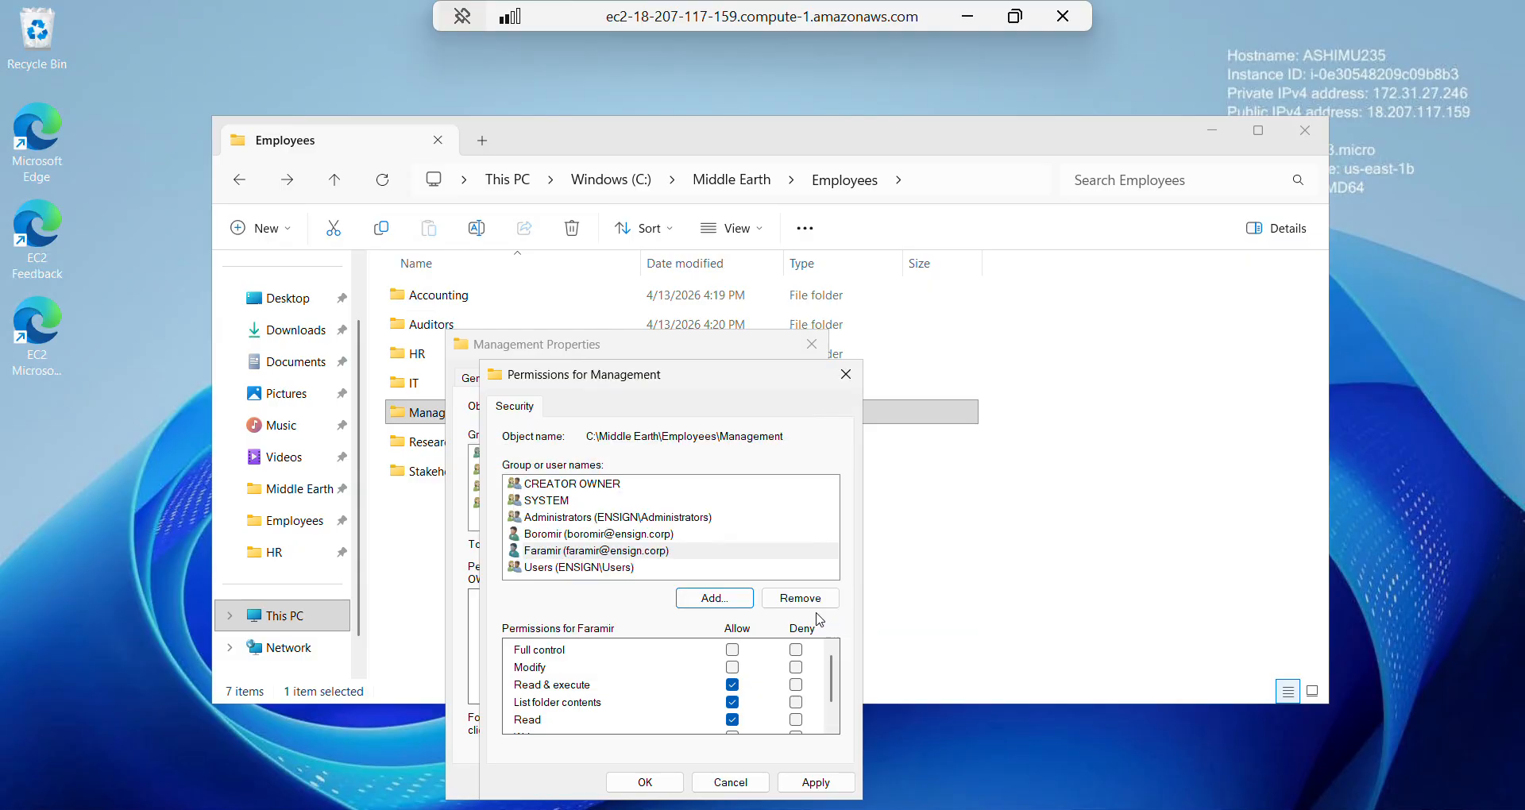
- Add a third domain user to the Management folder's security permissions, entering the user's first name
left_click(742, 602)
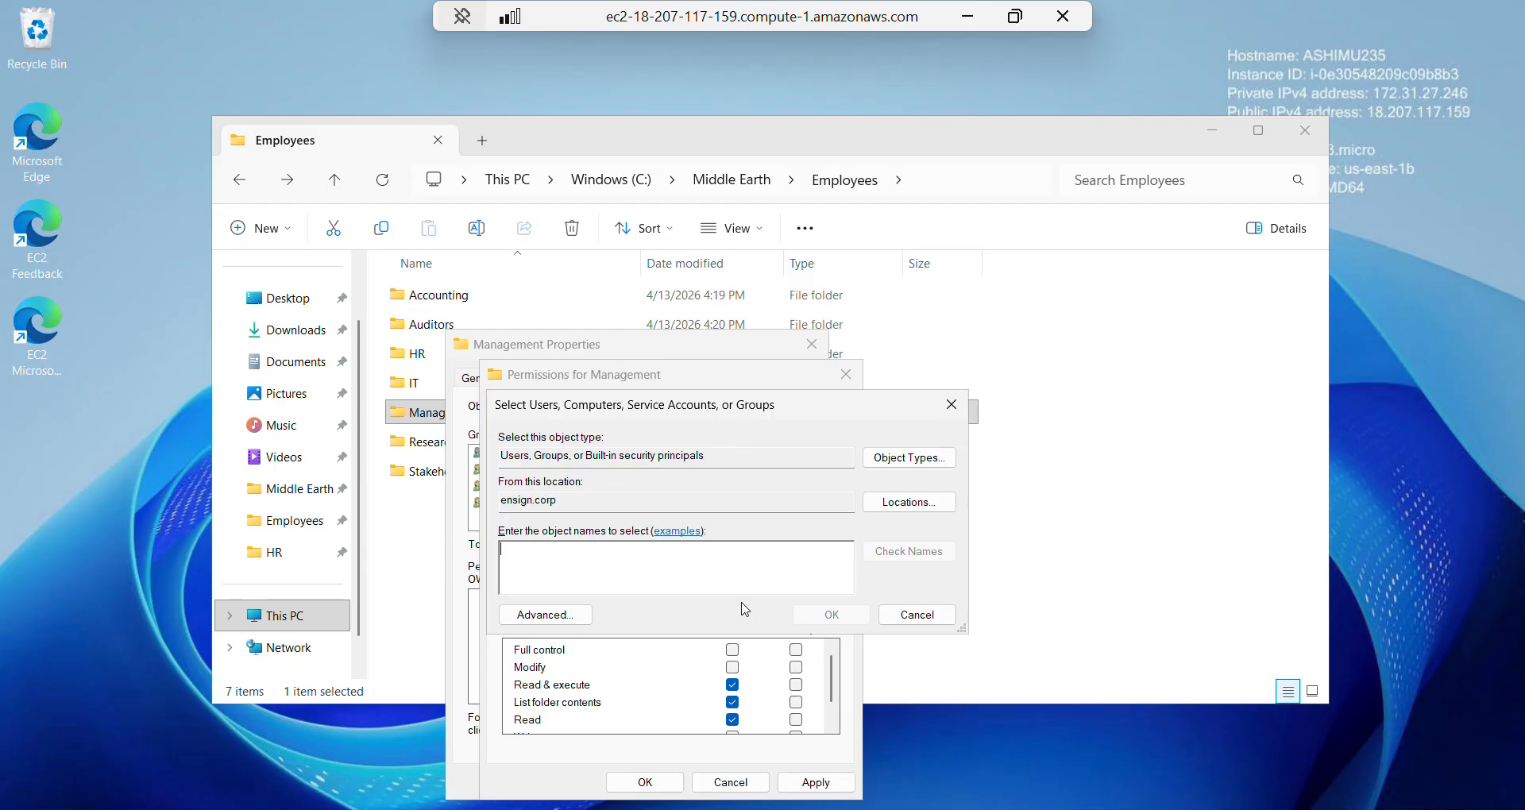
type("eo")
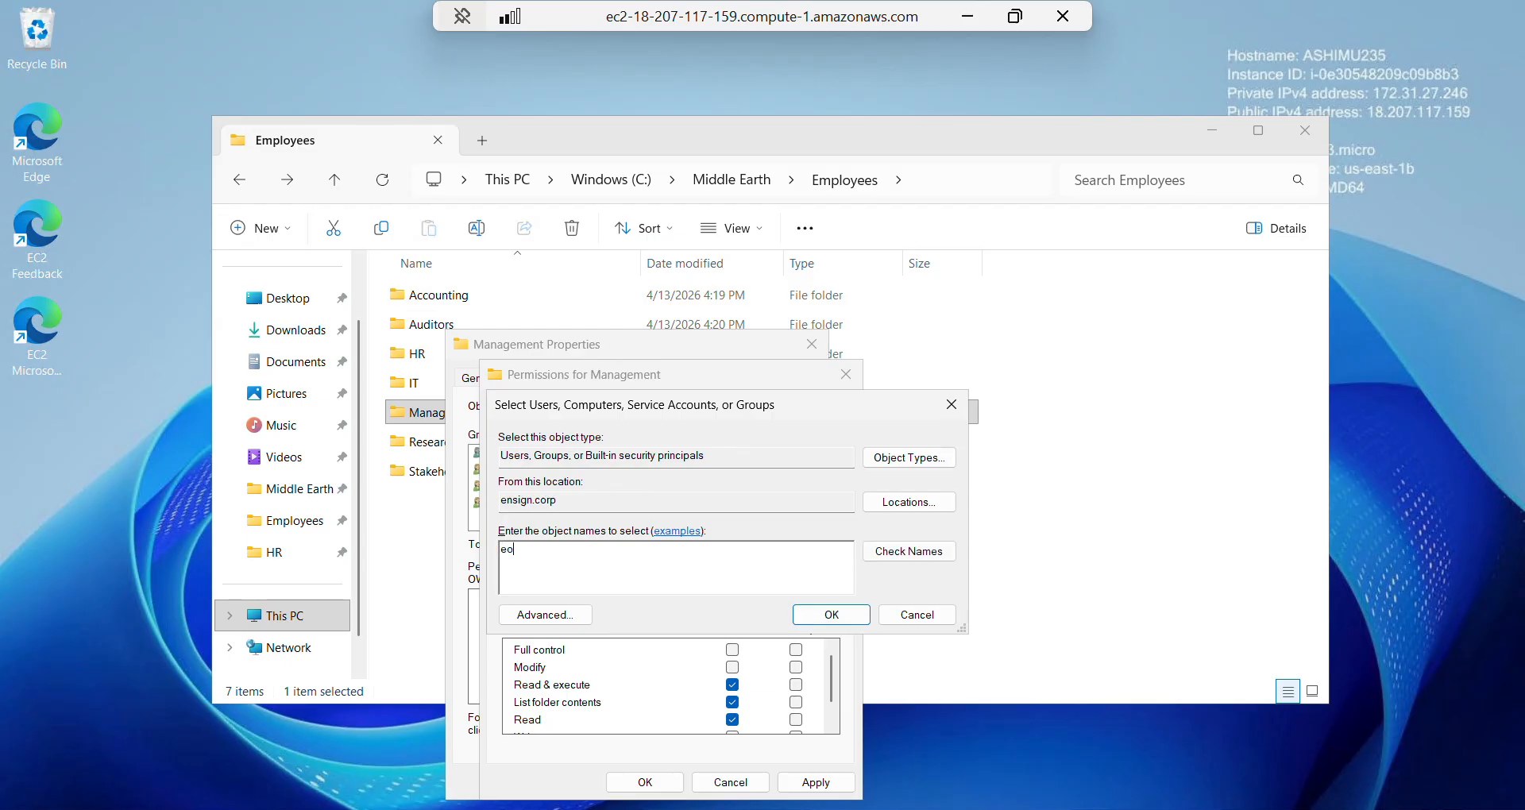
type("wyn")
left_click(832, 616)
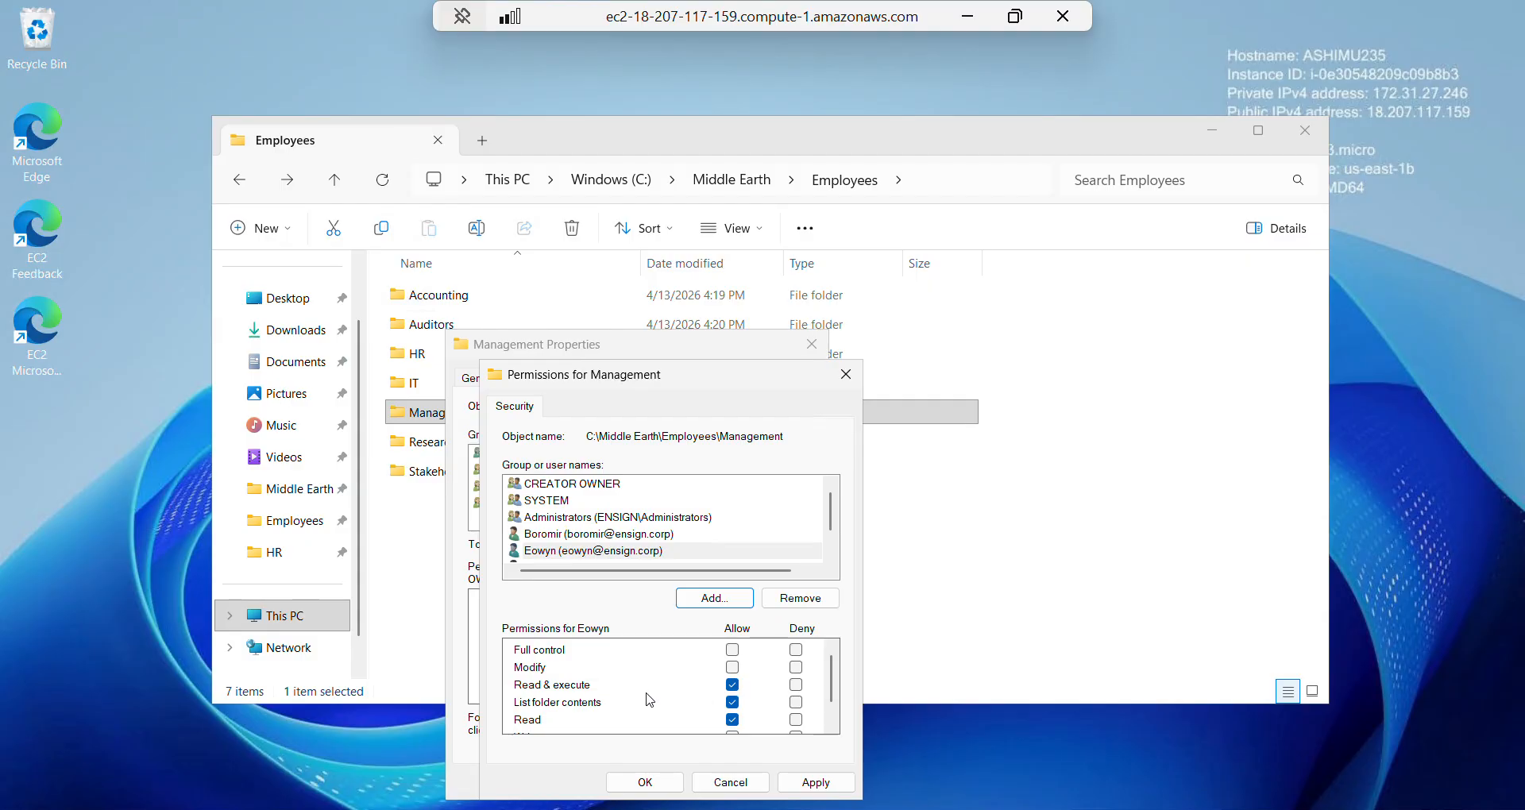
- Limit the third added user's allowed permissions on the Management folder to Read and Write, apply them and close its properties
left_click(745, 687)
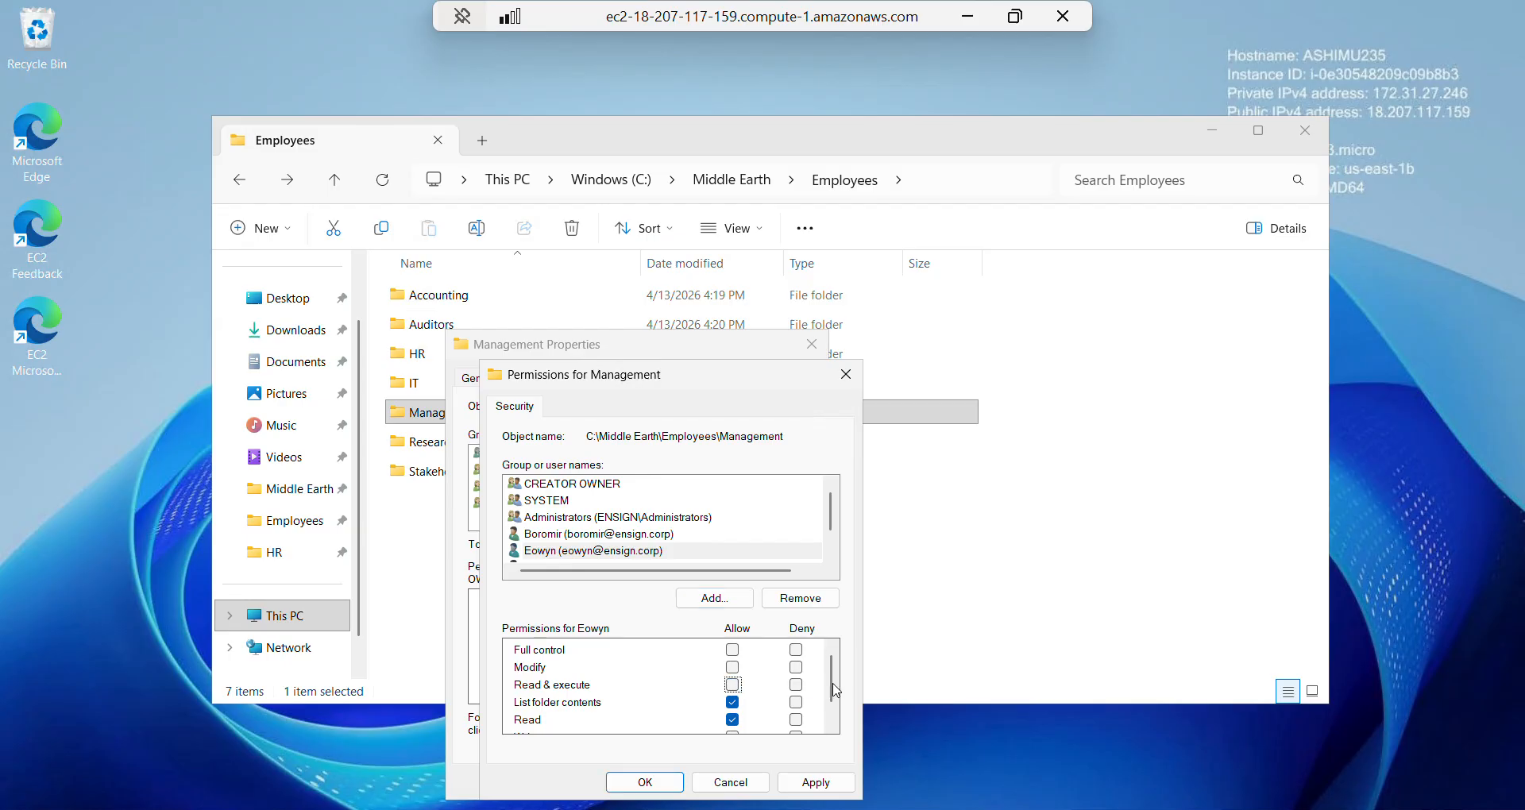
left_click(835, 723)
left_click(834, 723)
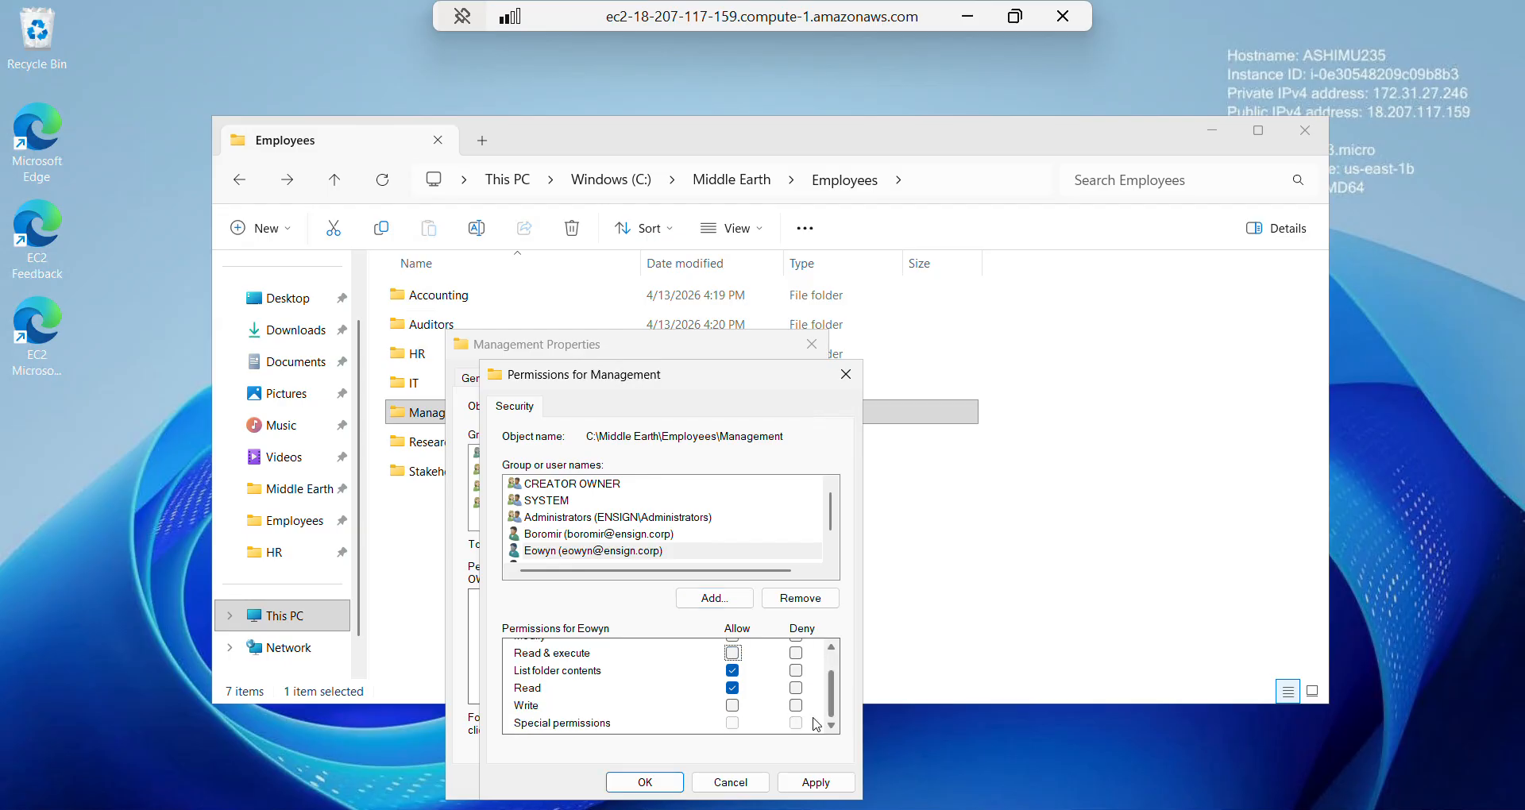
left_click(736, 712)
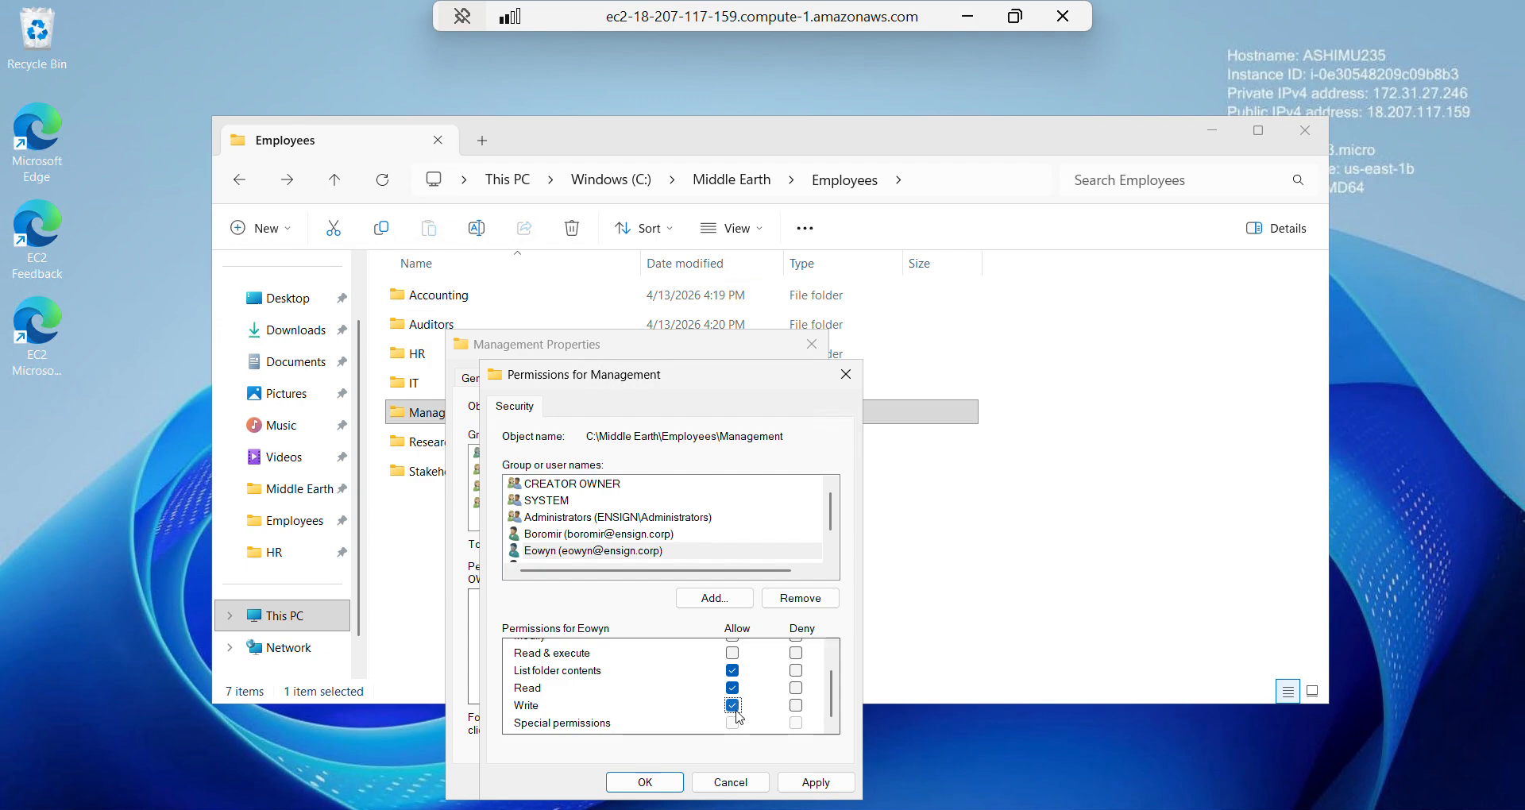
left_click(736, 675)
left_click(734, 690)
left_click(715, 599)
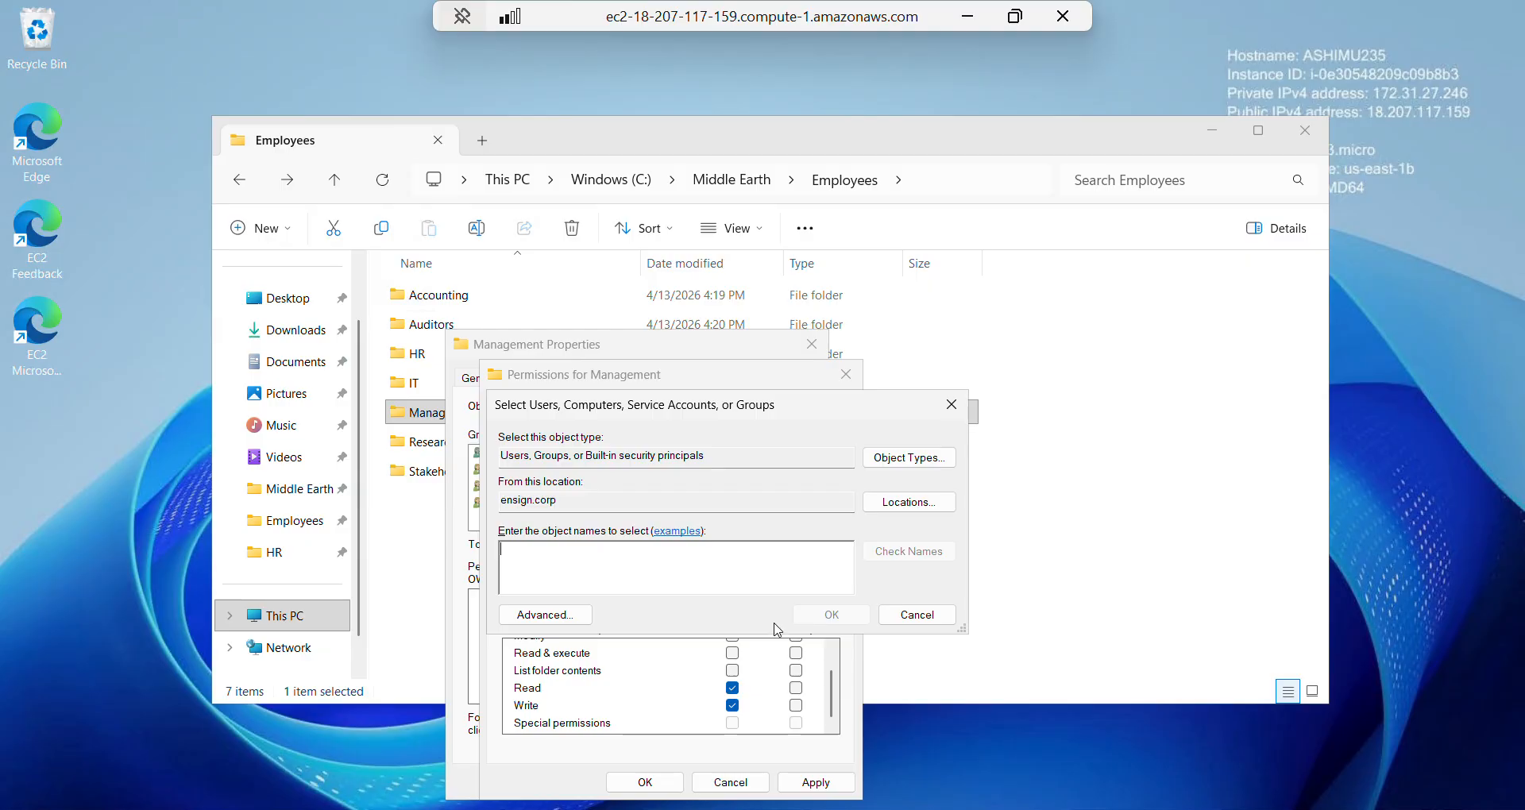
left_click(917, 615)
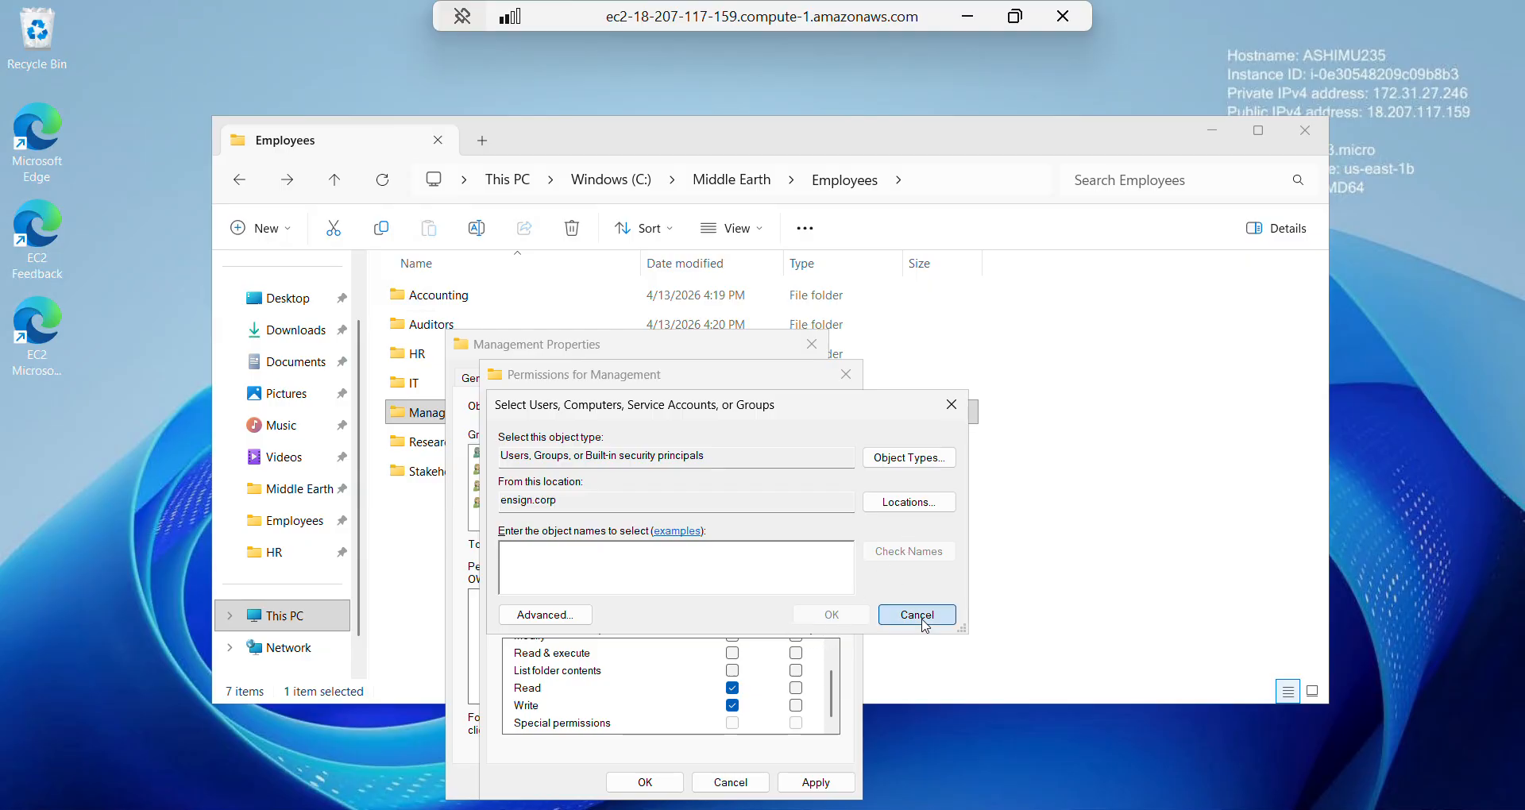
left_click(816, 783)
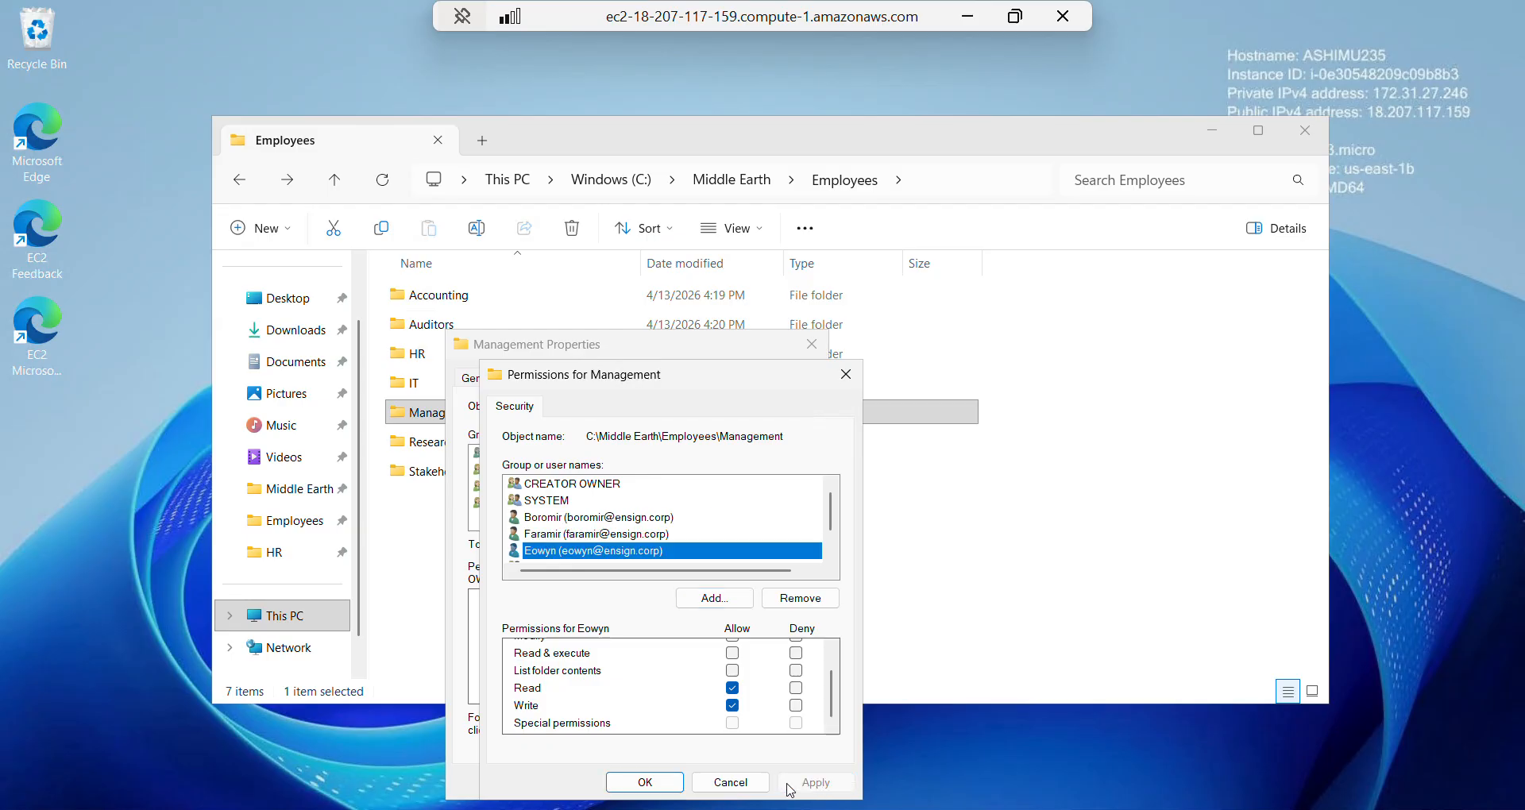
left_click(646, 782)
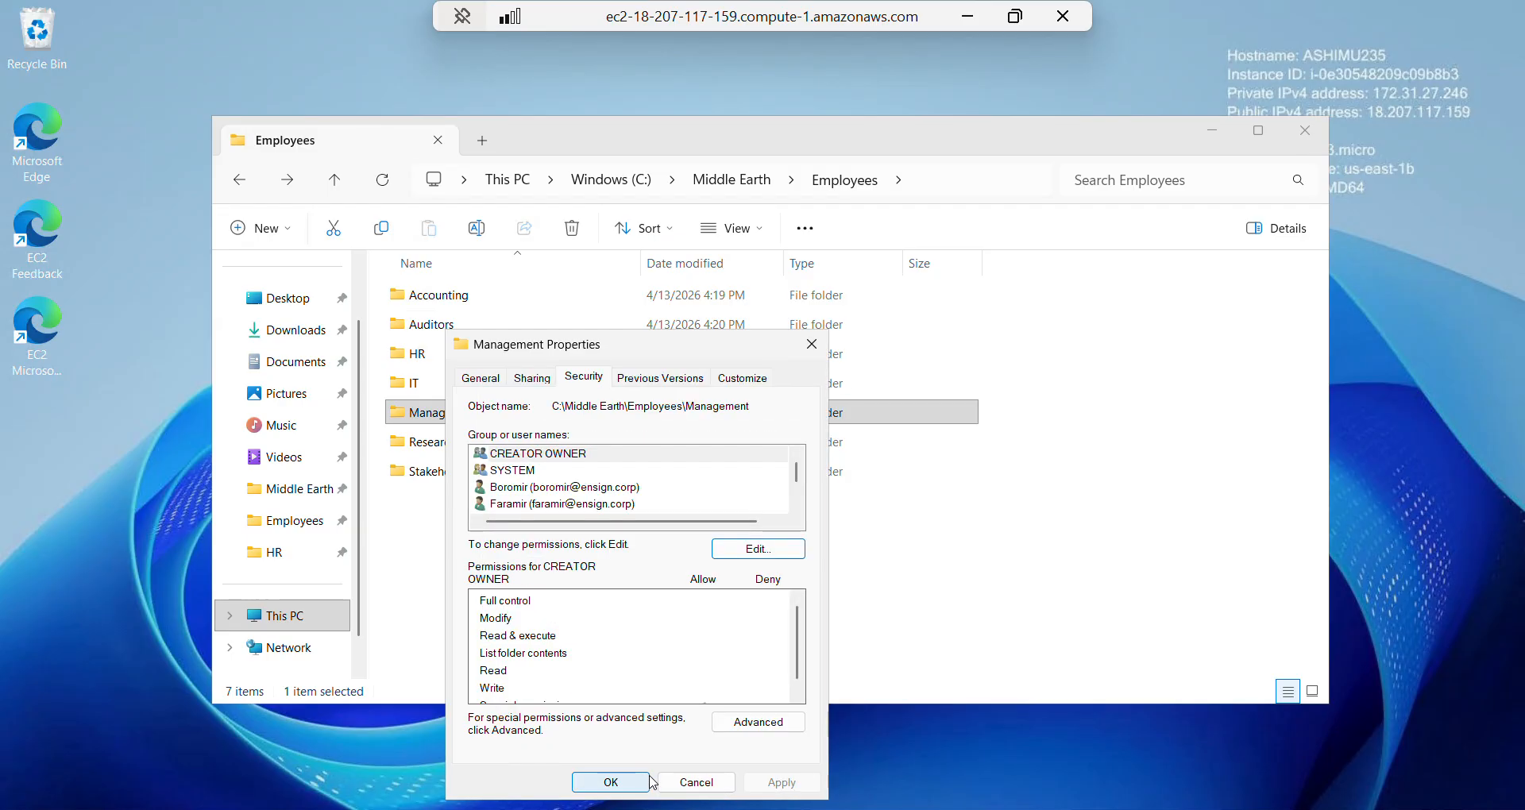
left_click(640, 786)
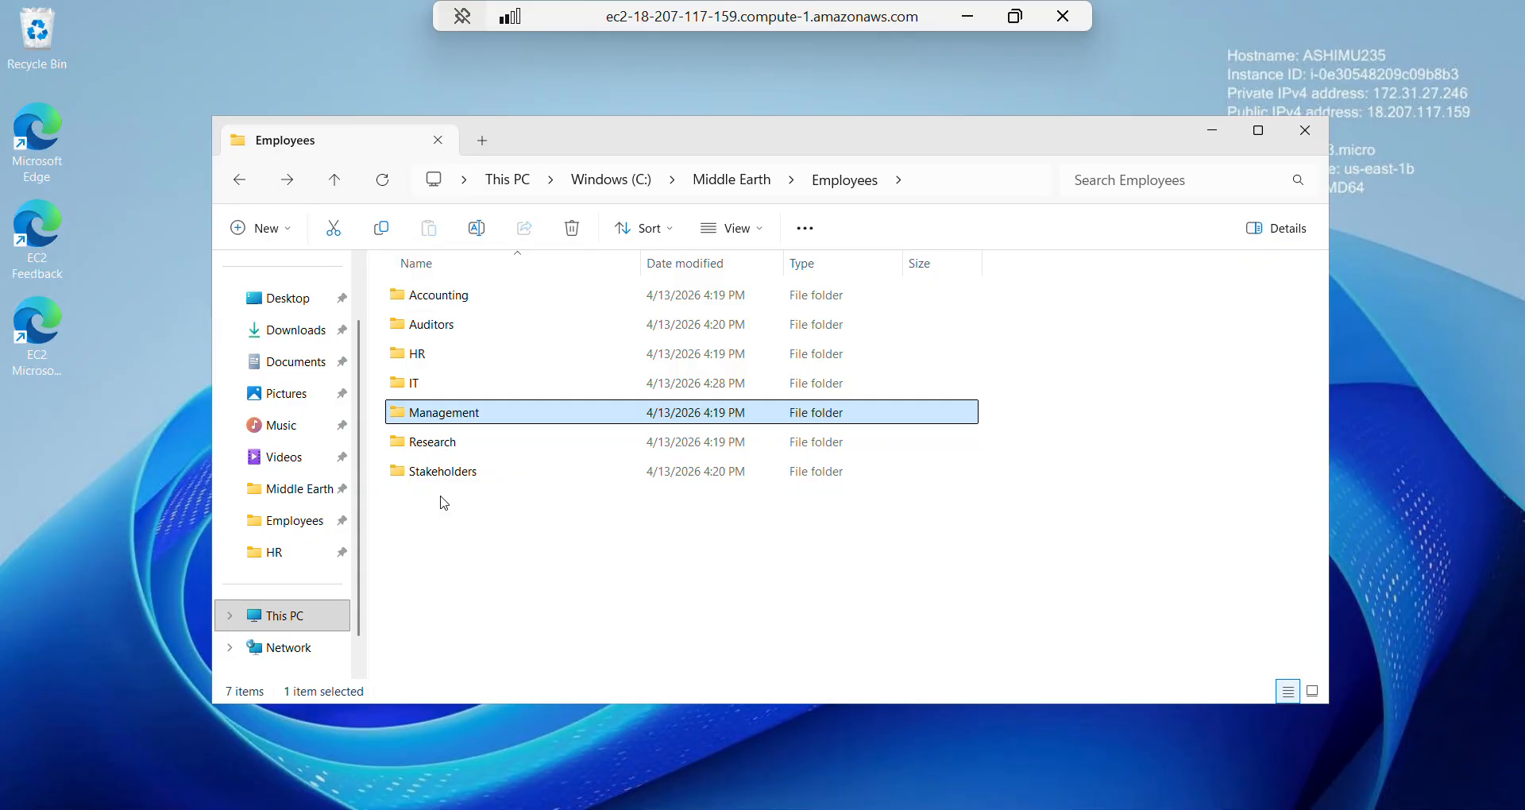
- Add a domain user to the IT folder's security permissions, entering the user's first name
right_click(414, 393)
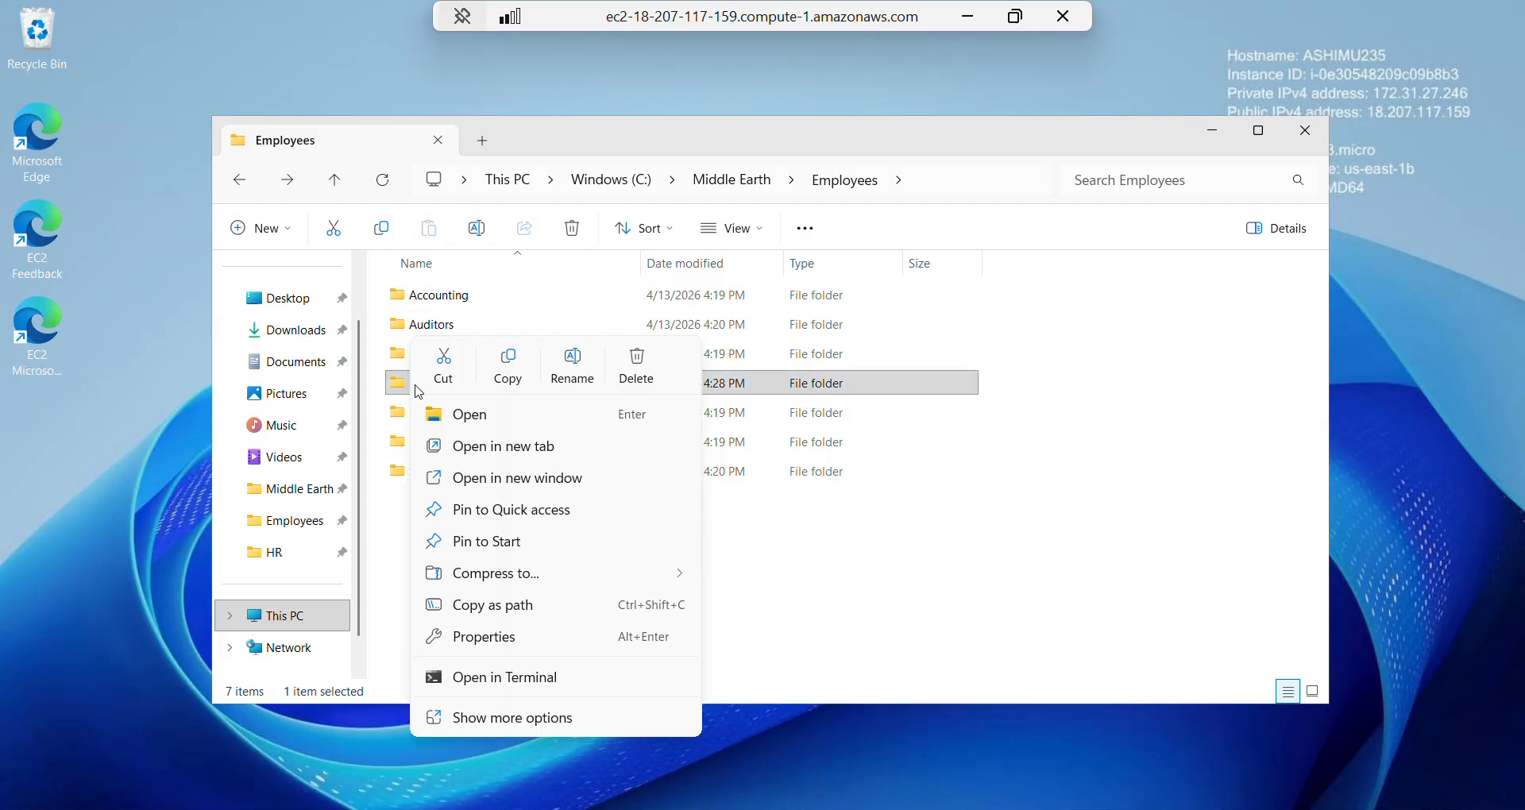
left_click(505, 639)
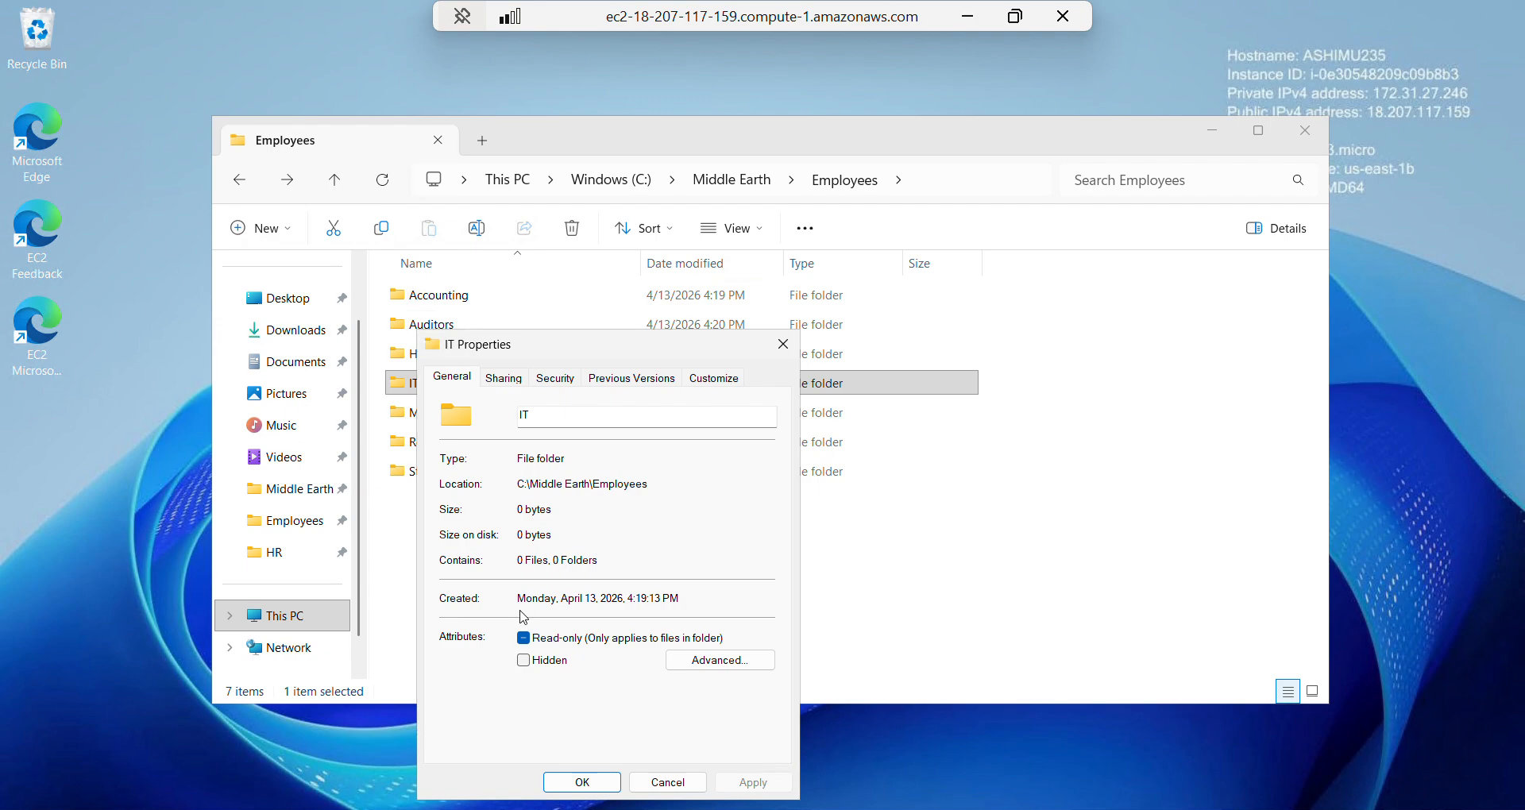
left_click(565, 378)
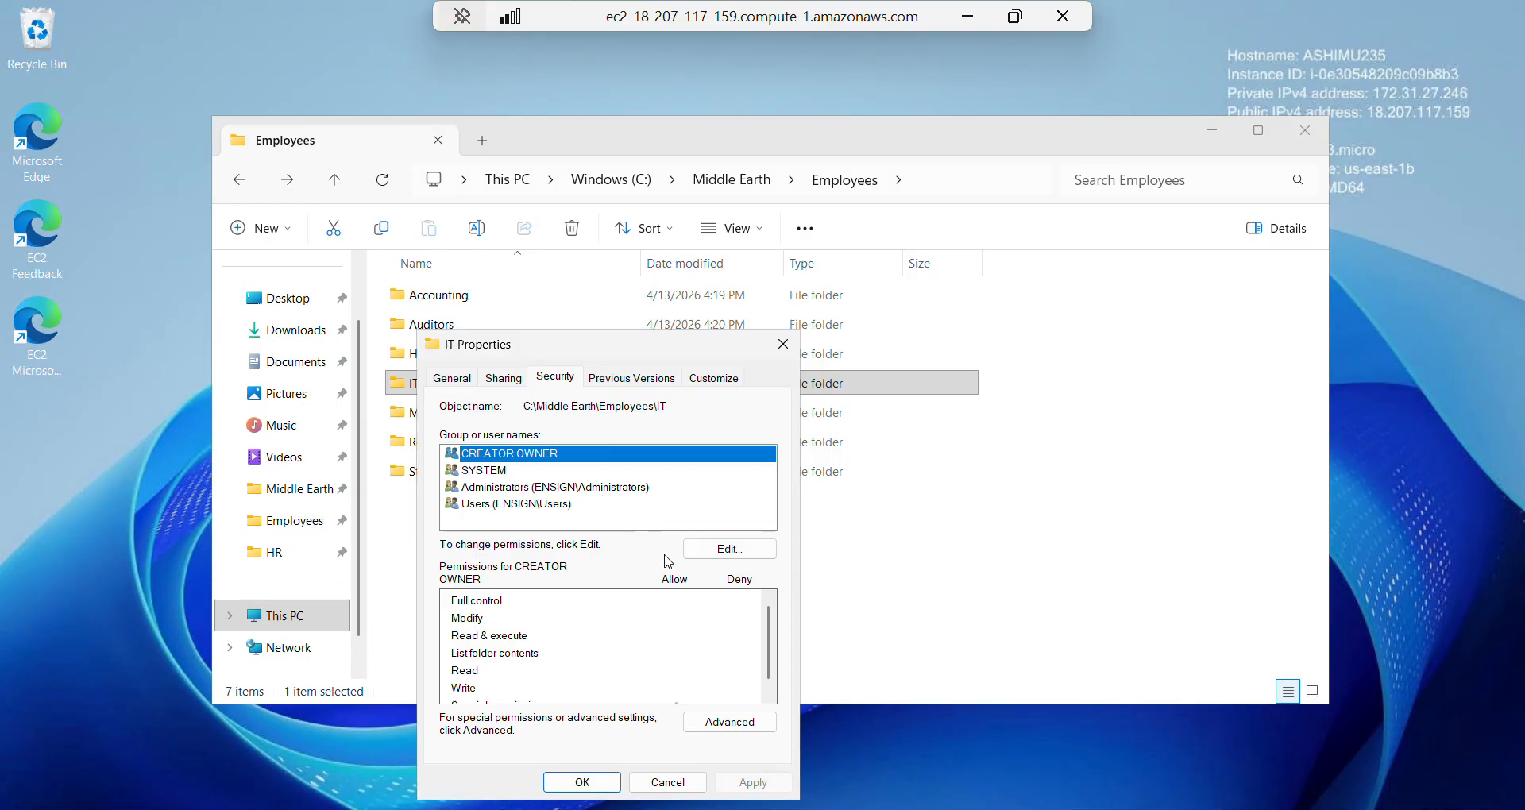
left_click(719, 550)
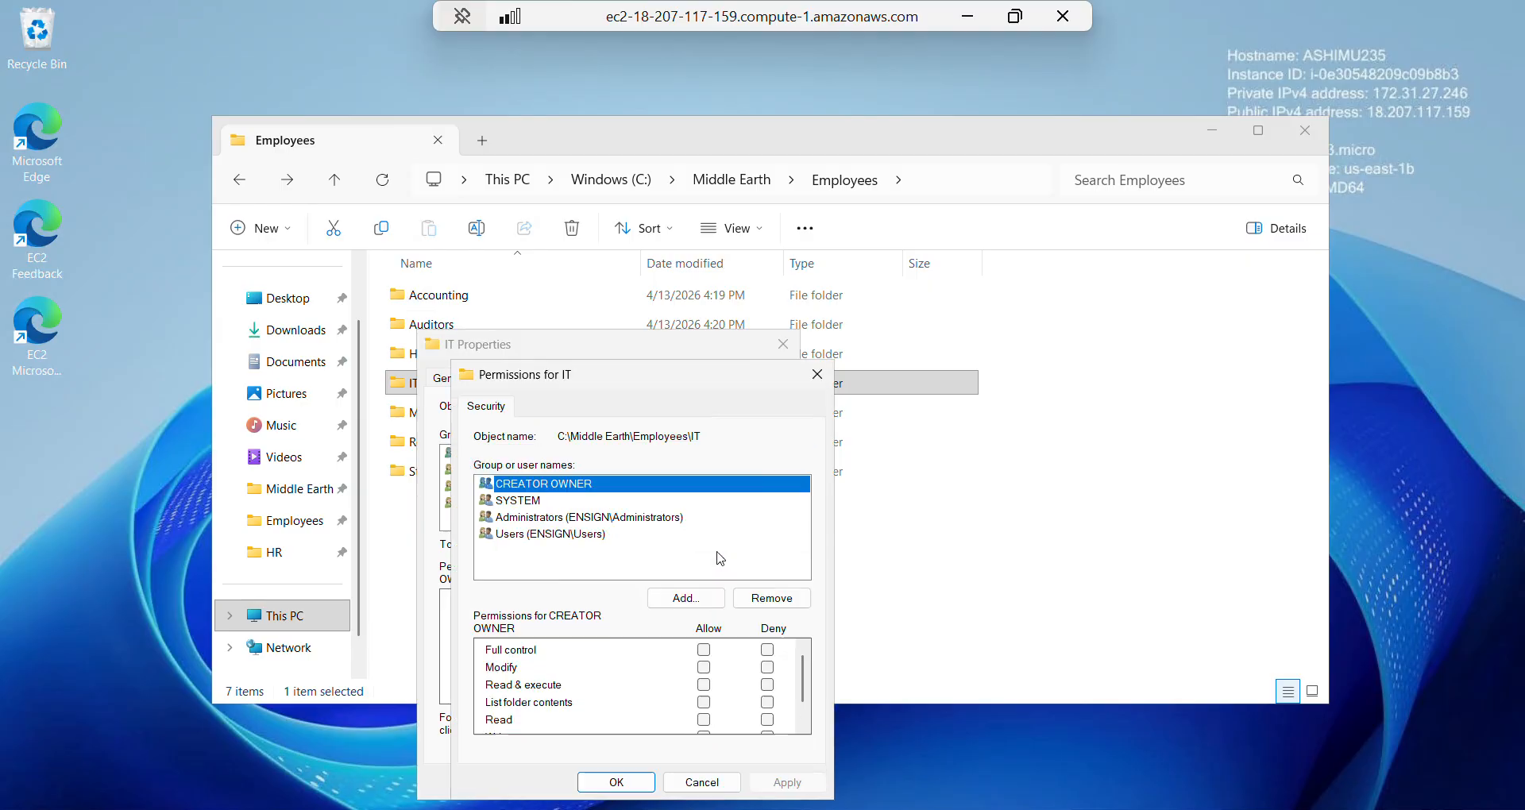
left_click(688, 598)
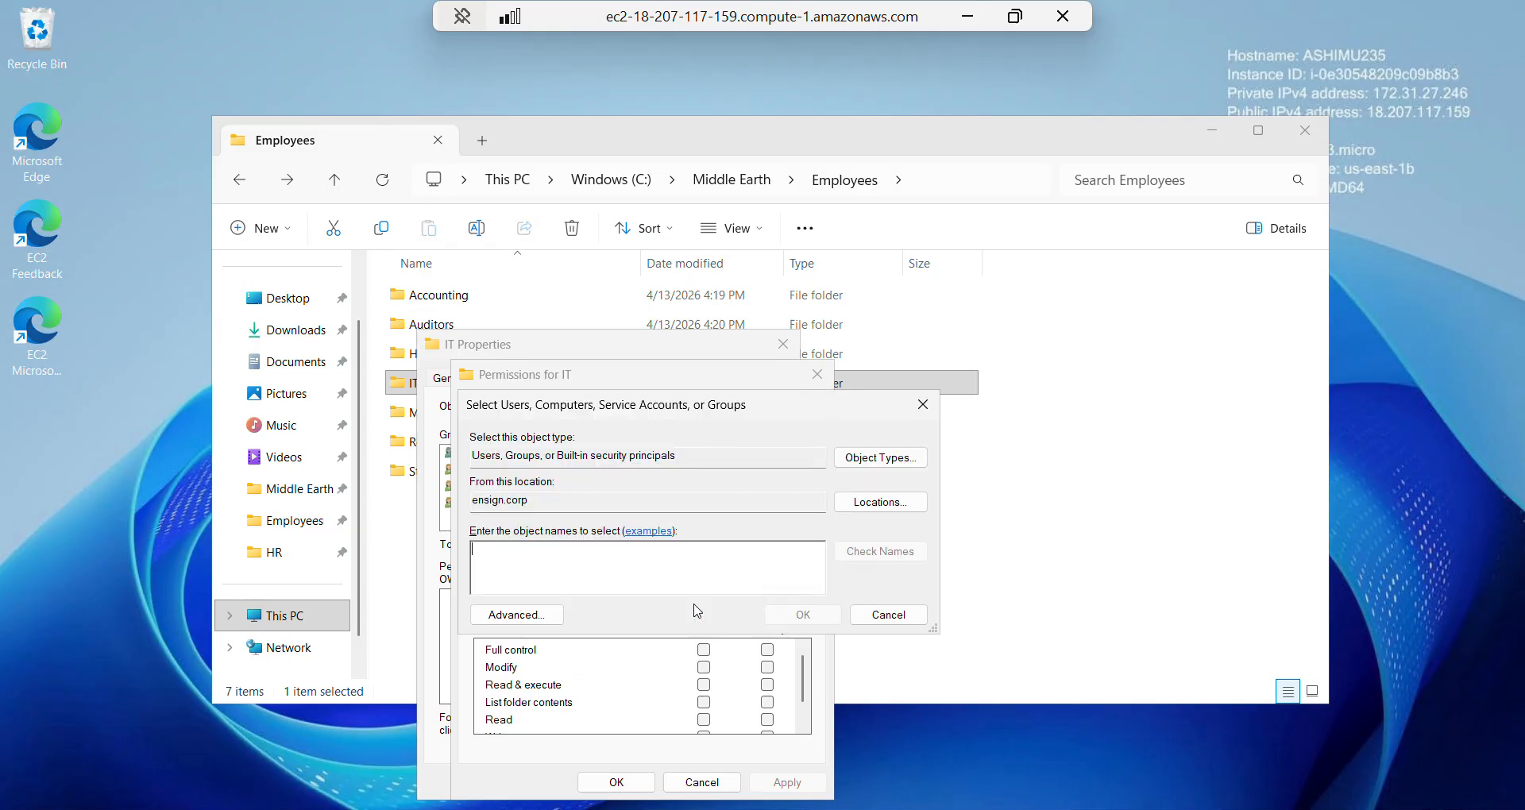
type("gi")
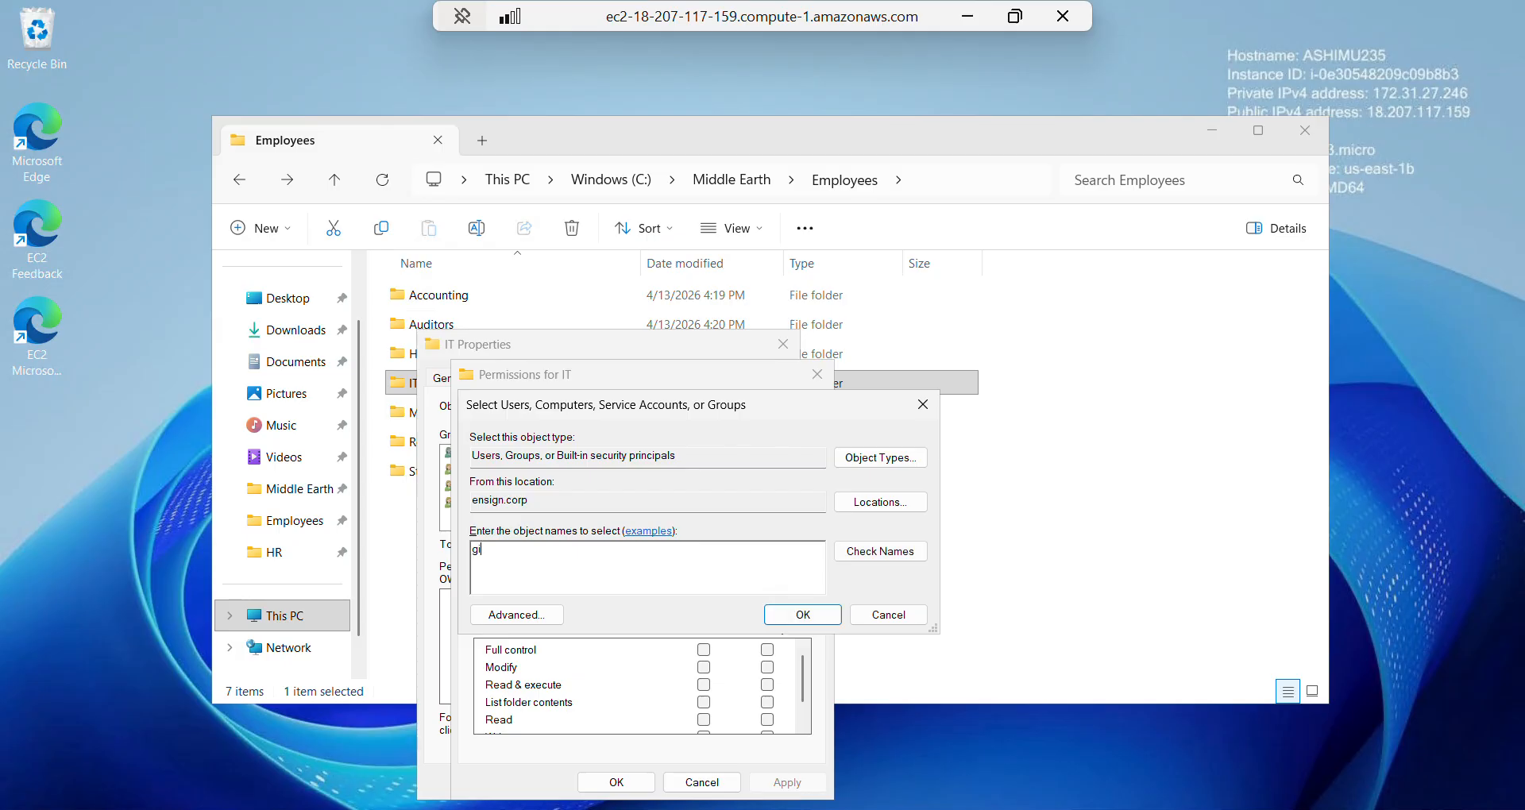
type("mli")
left_click(804, 617)
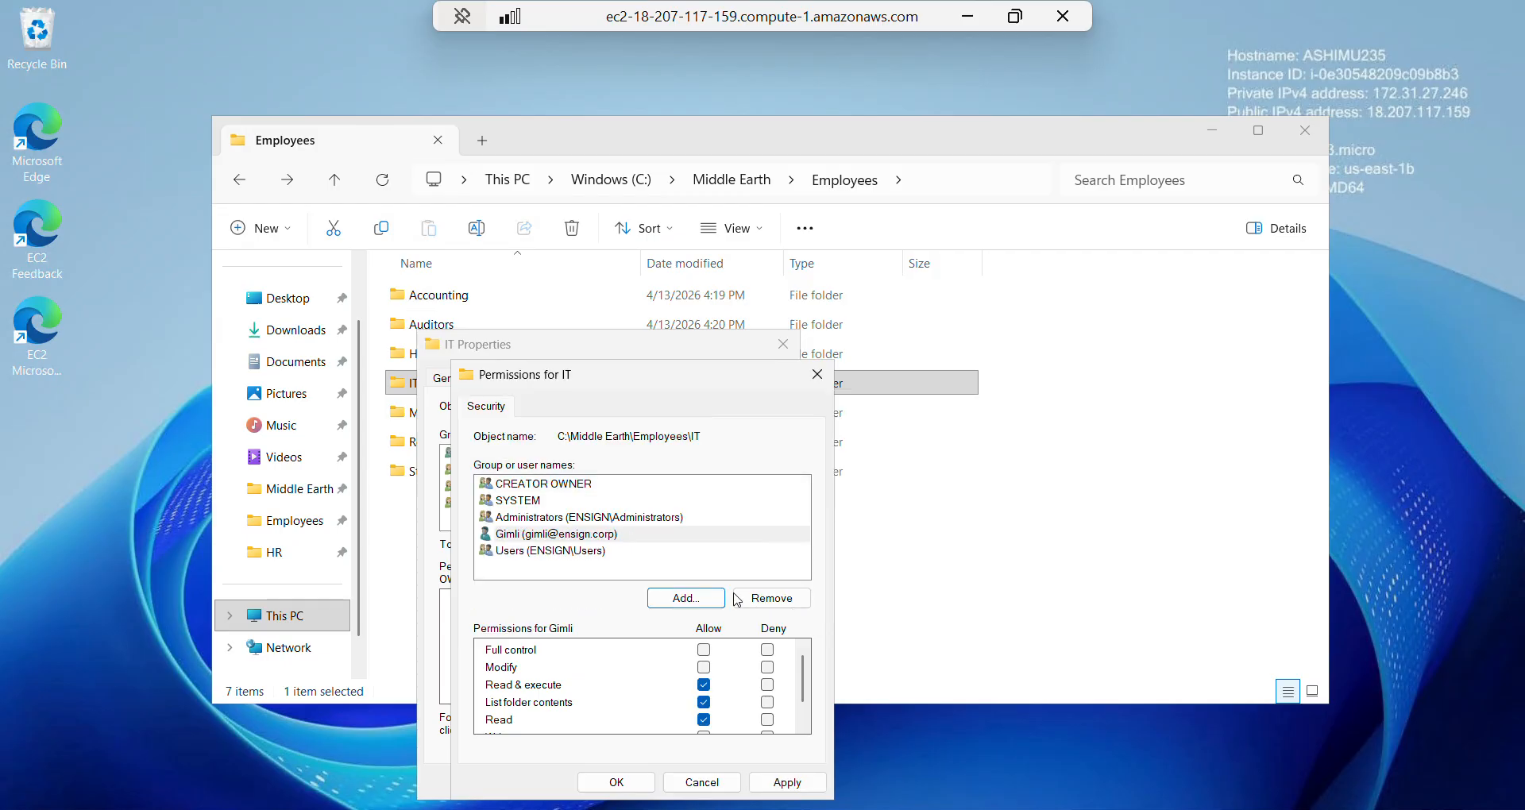
- Allow the added user full control of the IT folder, apply the permissions and close its properties
left_click(704, 650)
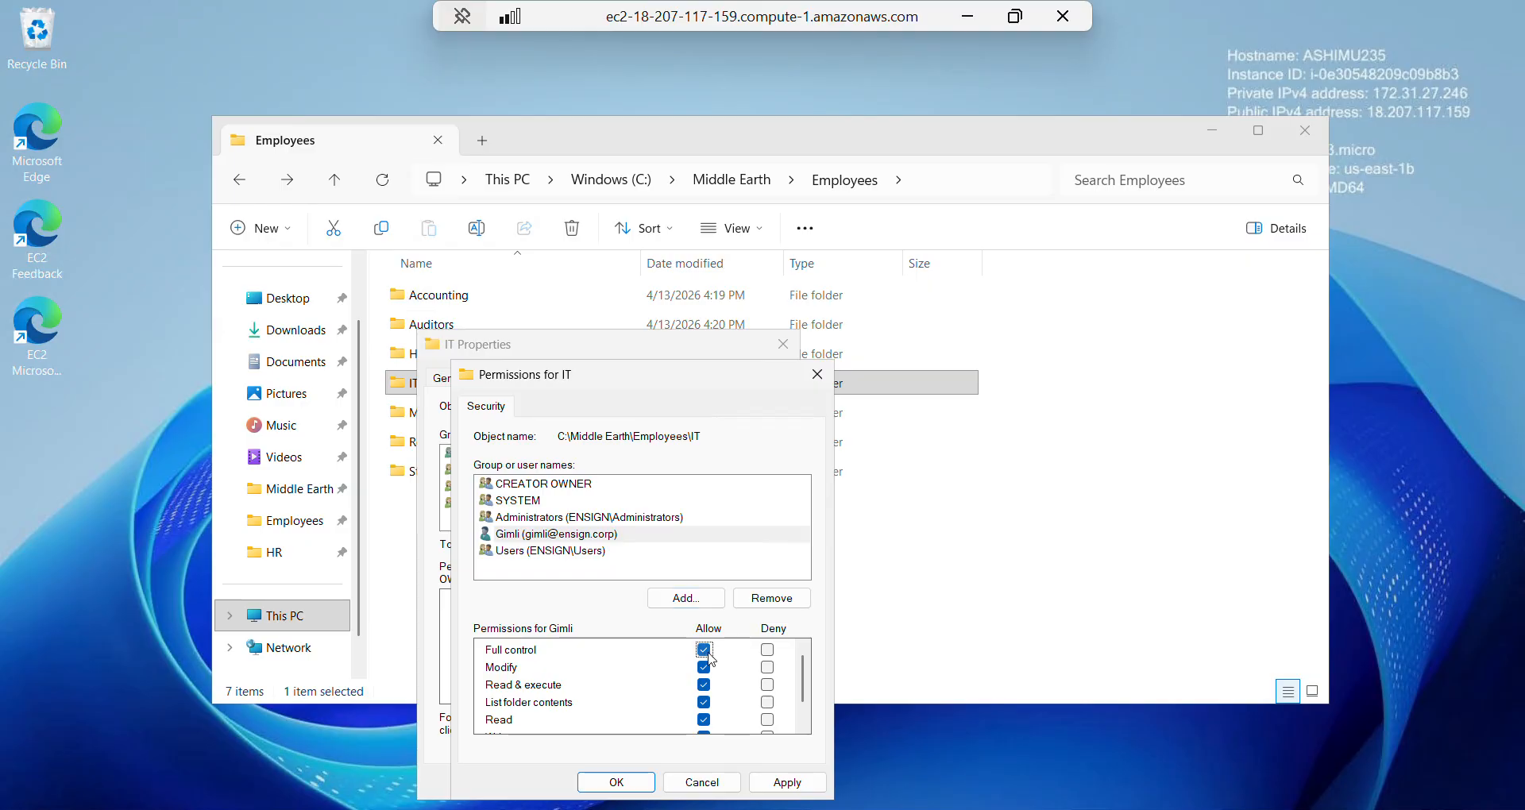
left_click(777, 783)
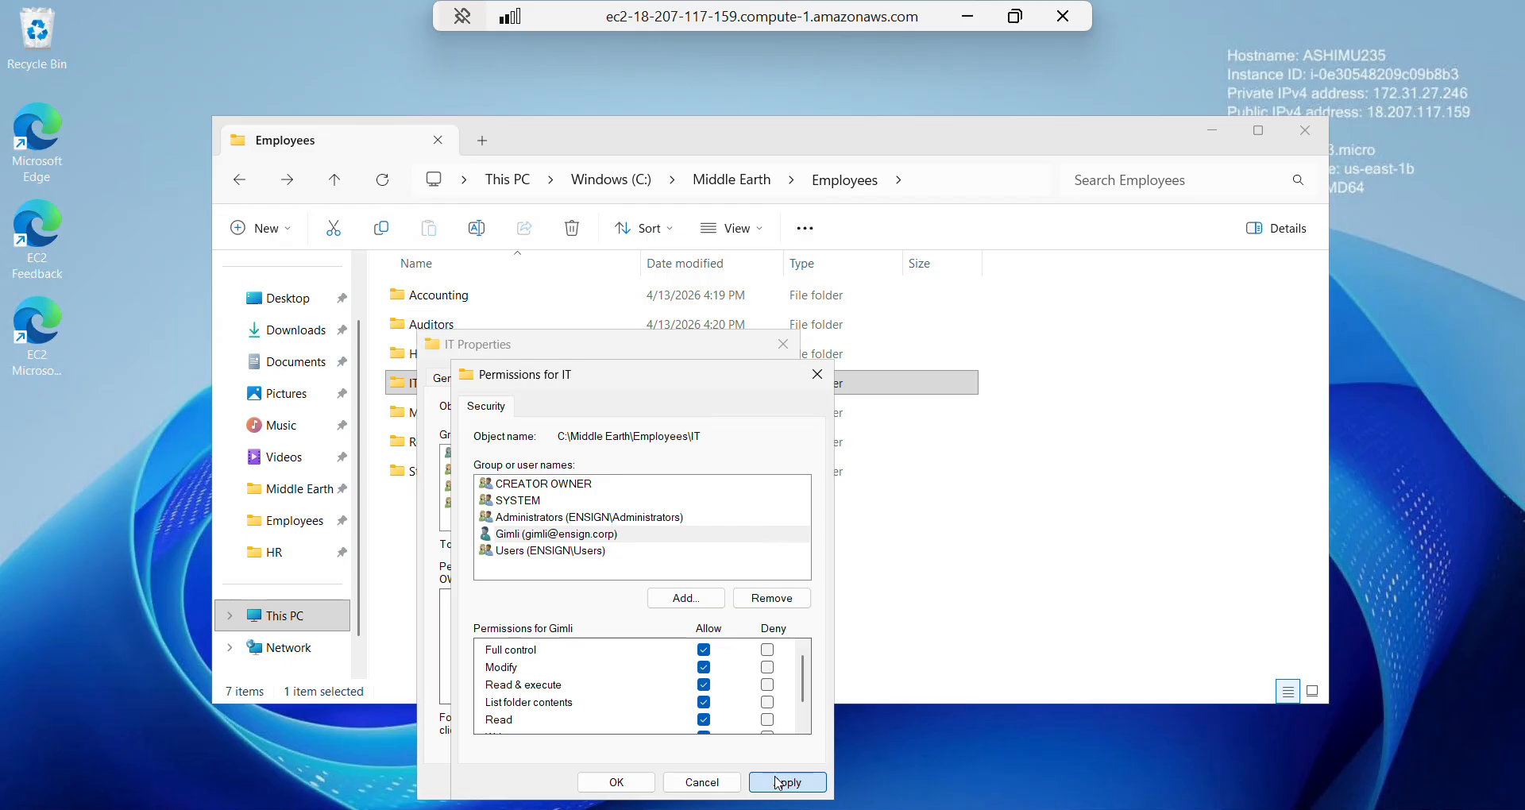
left_click(634, 787)
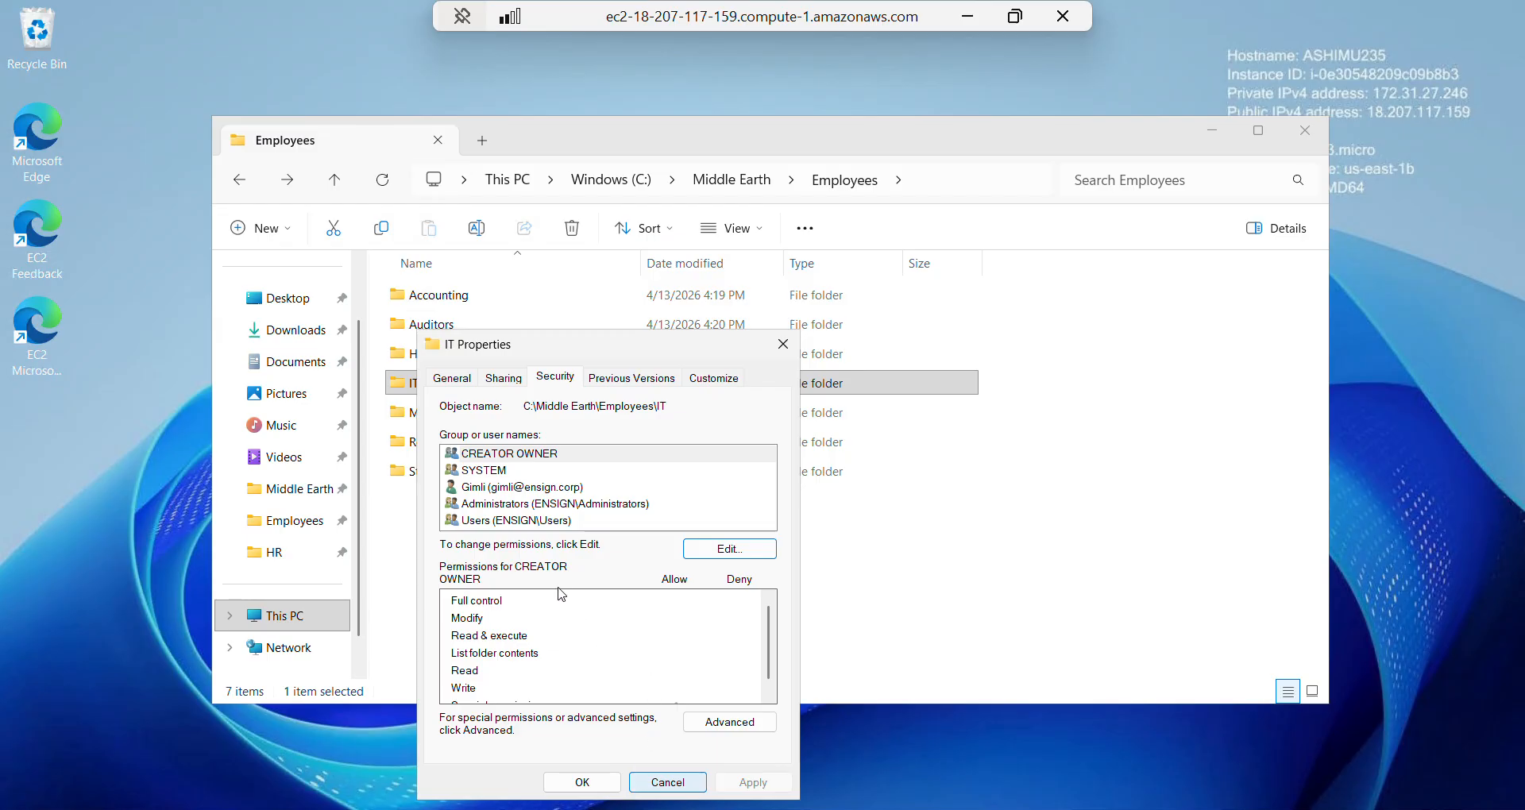
left_click(592, 780)
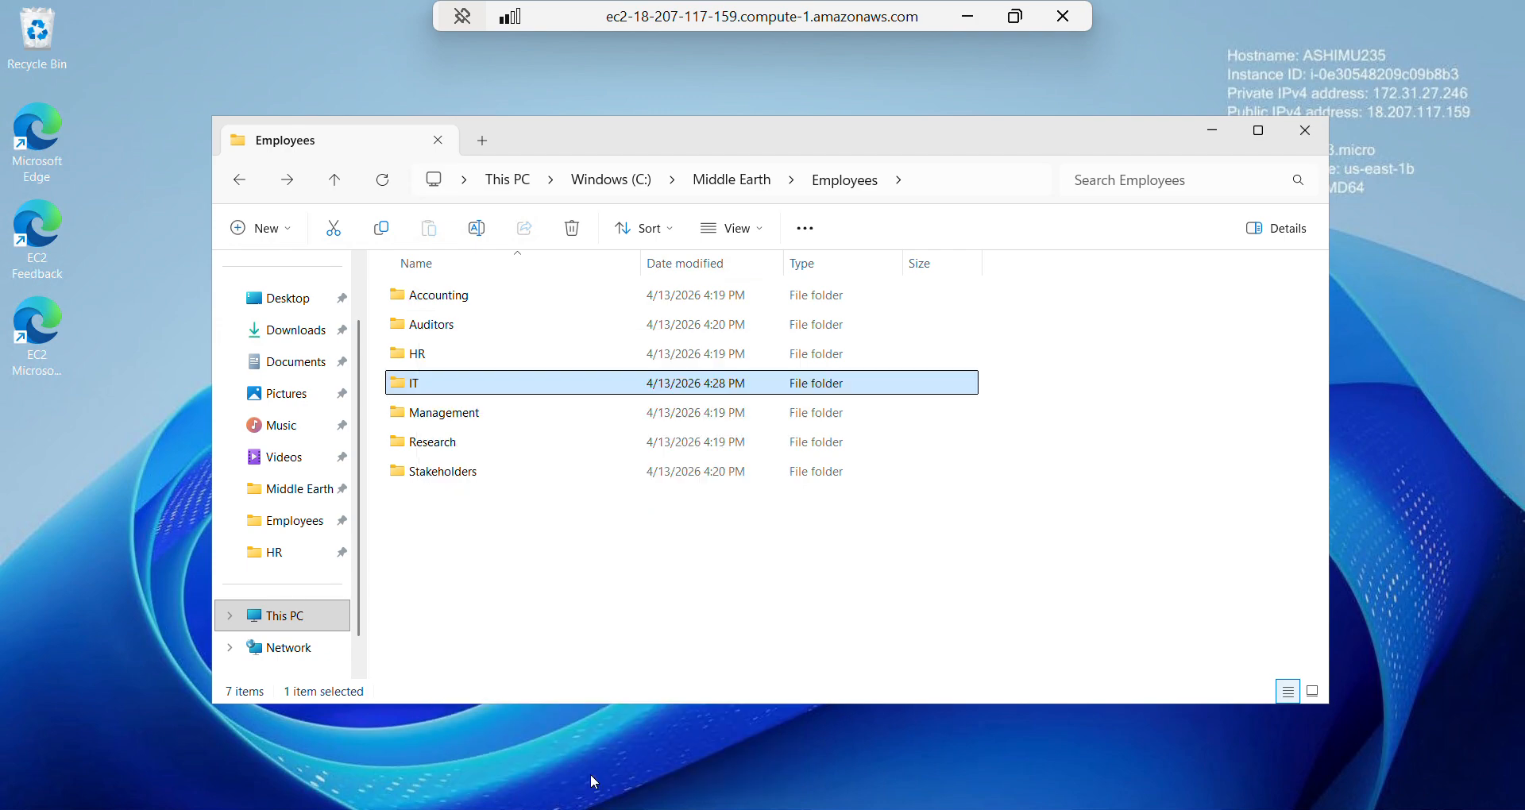
- Add a domain user to the Research folder's security permissions by first name and allow that user Modify
left_click(431, 443)
right_click(432, 443)
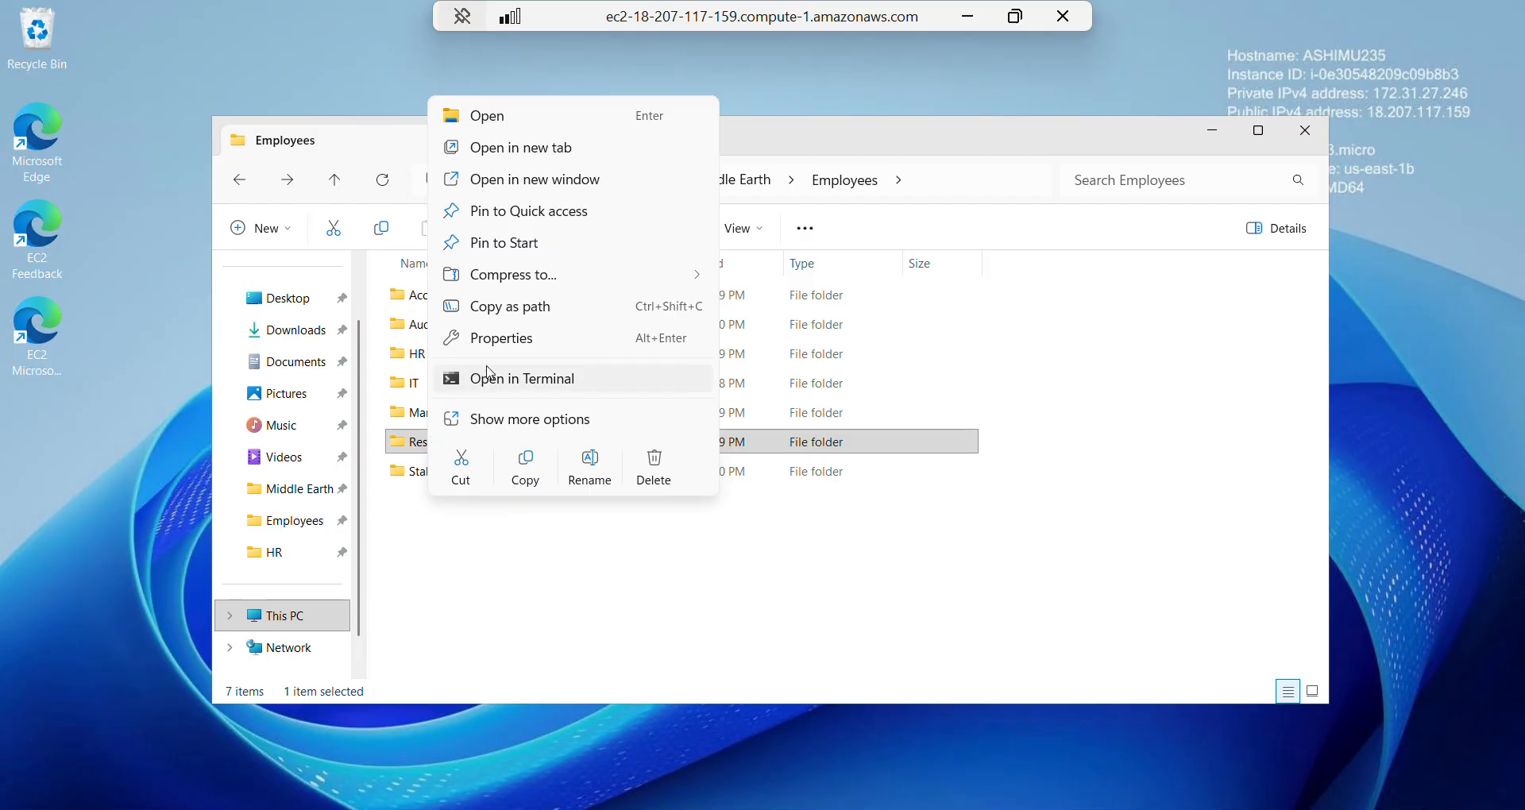
left_click(518, 347)
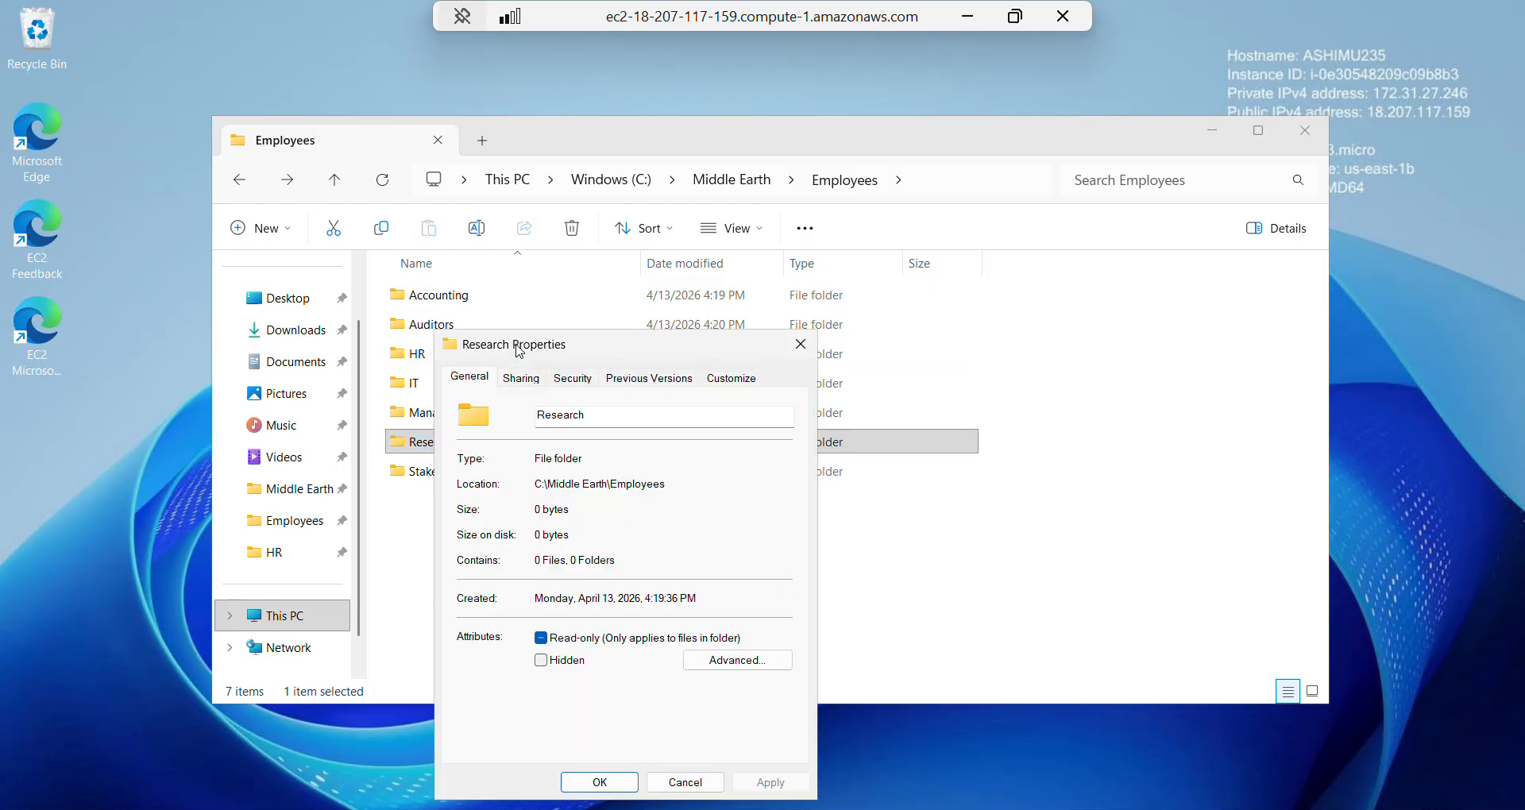
left_click(573, 379)
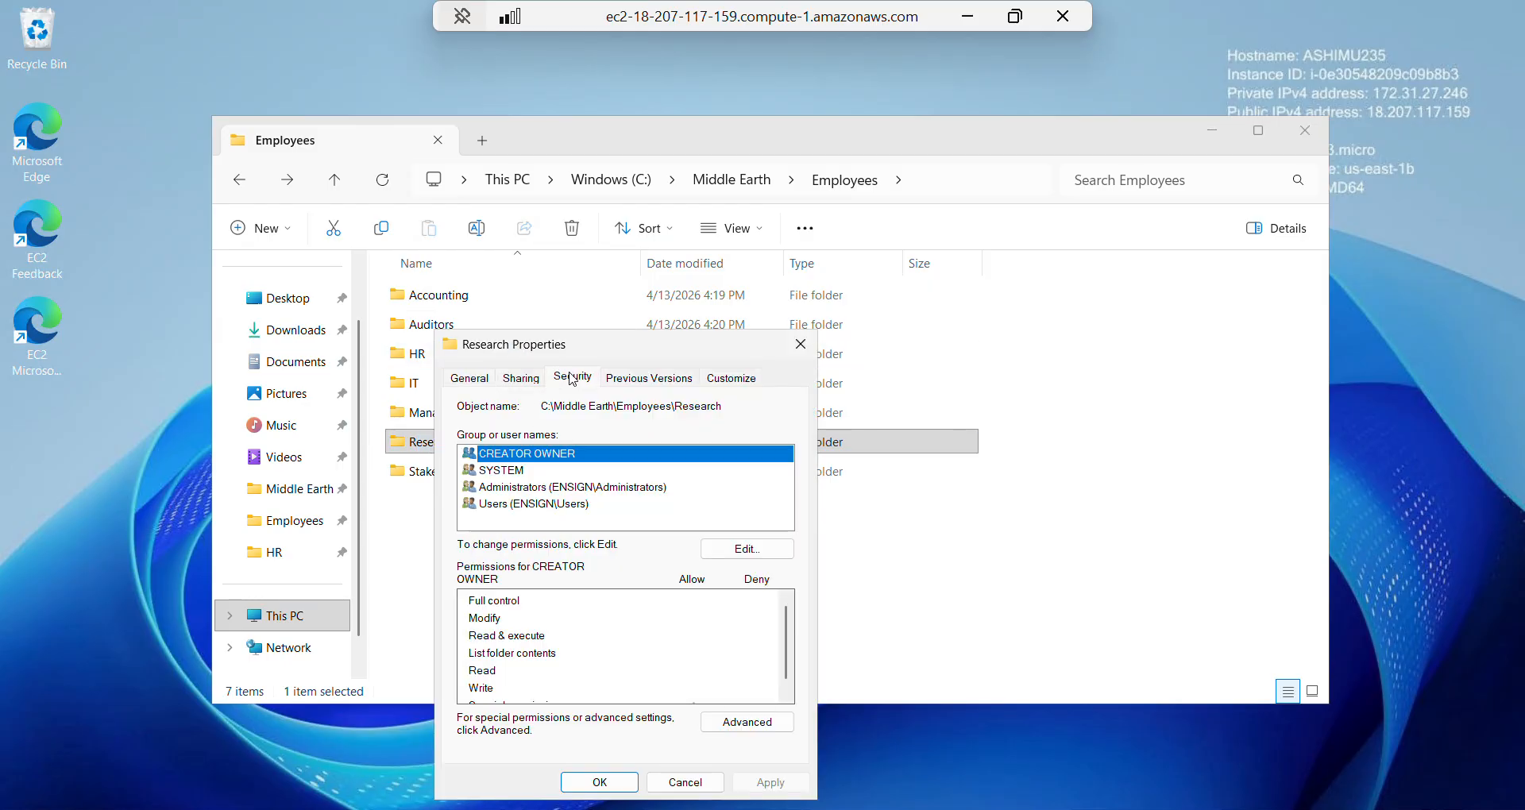
left_click(747, 549)
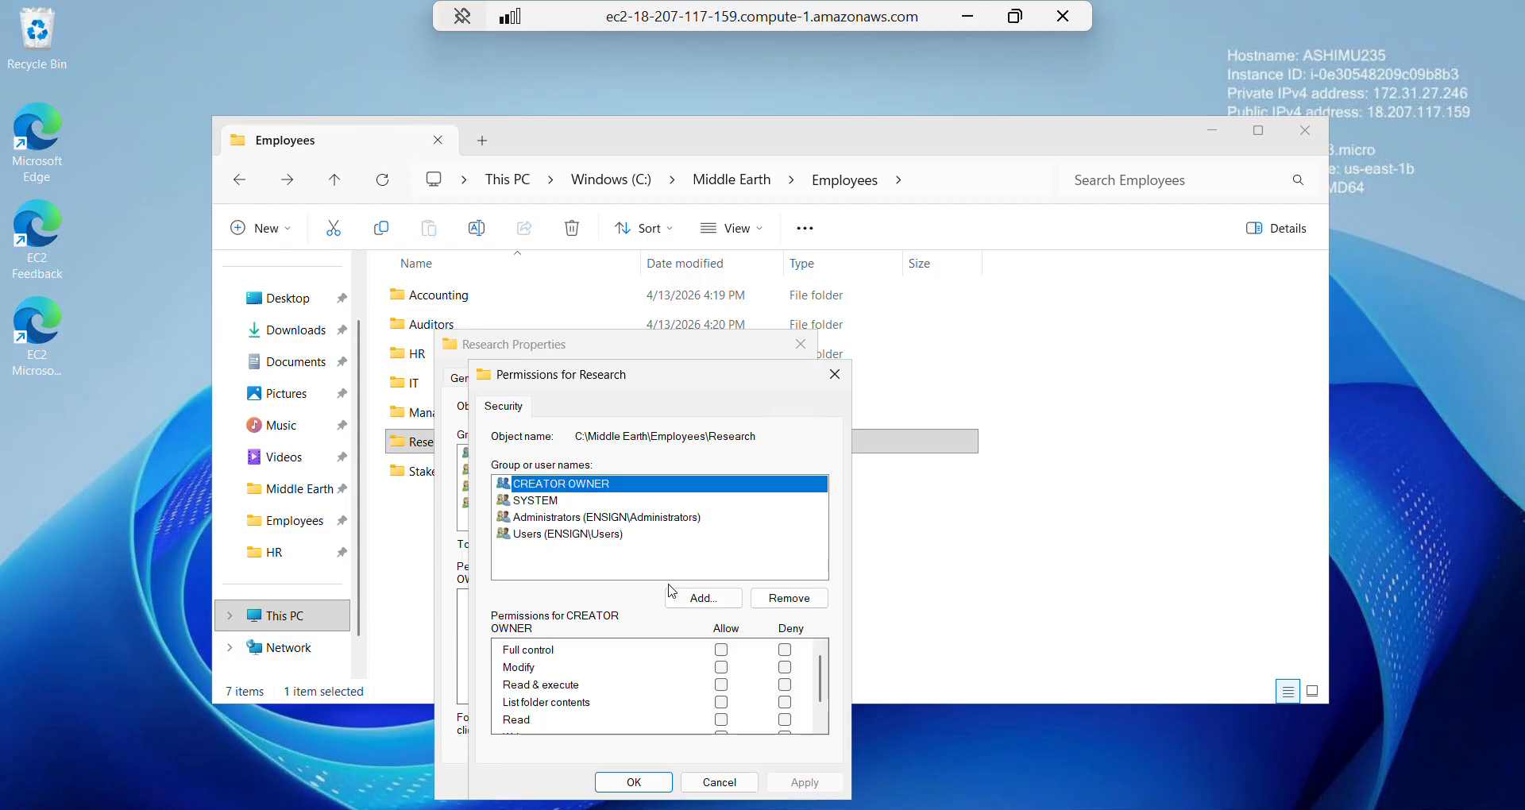
left_click(699, 601)
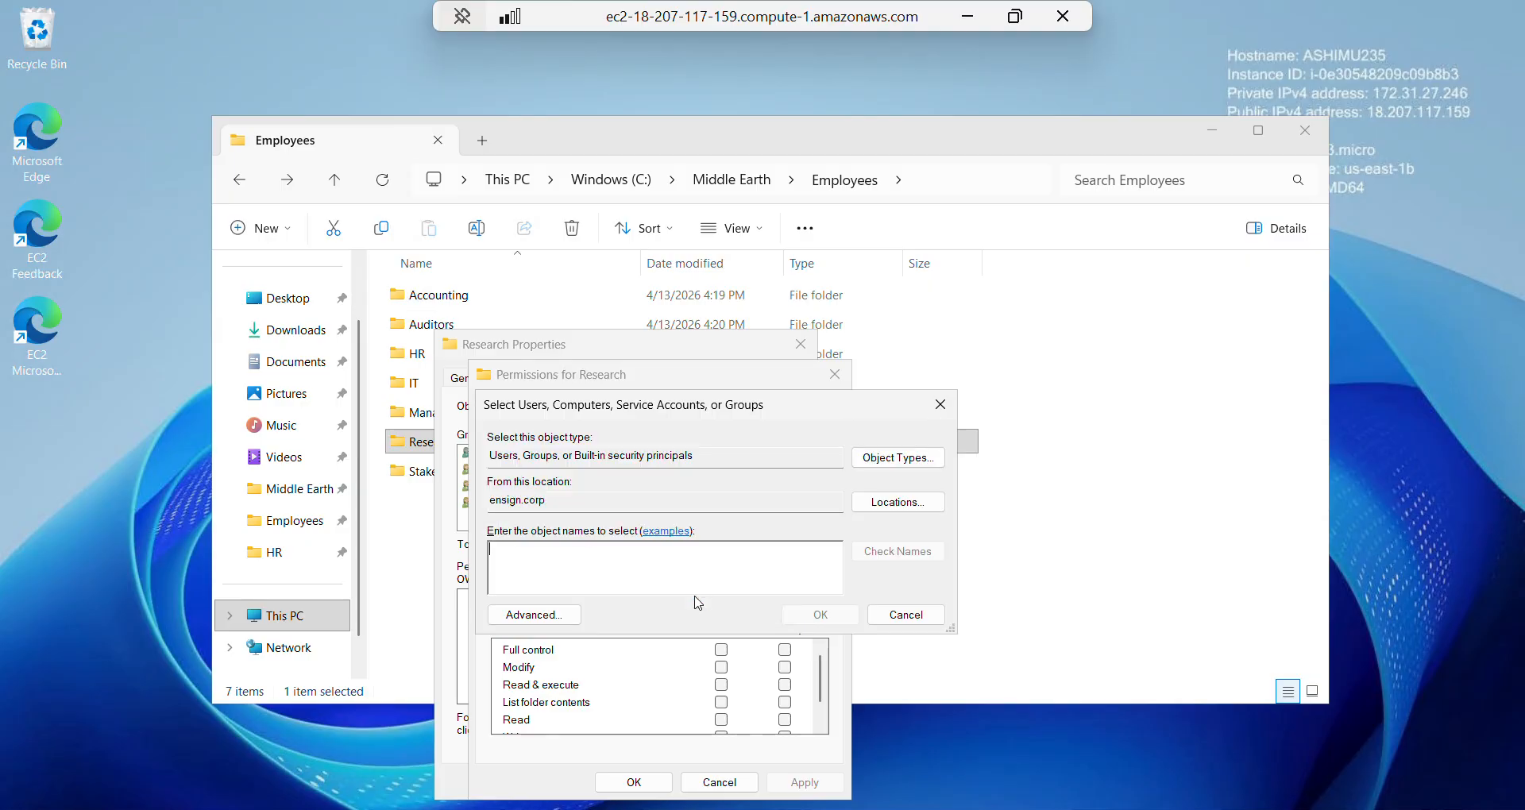
type("sam")
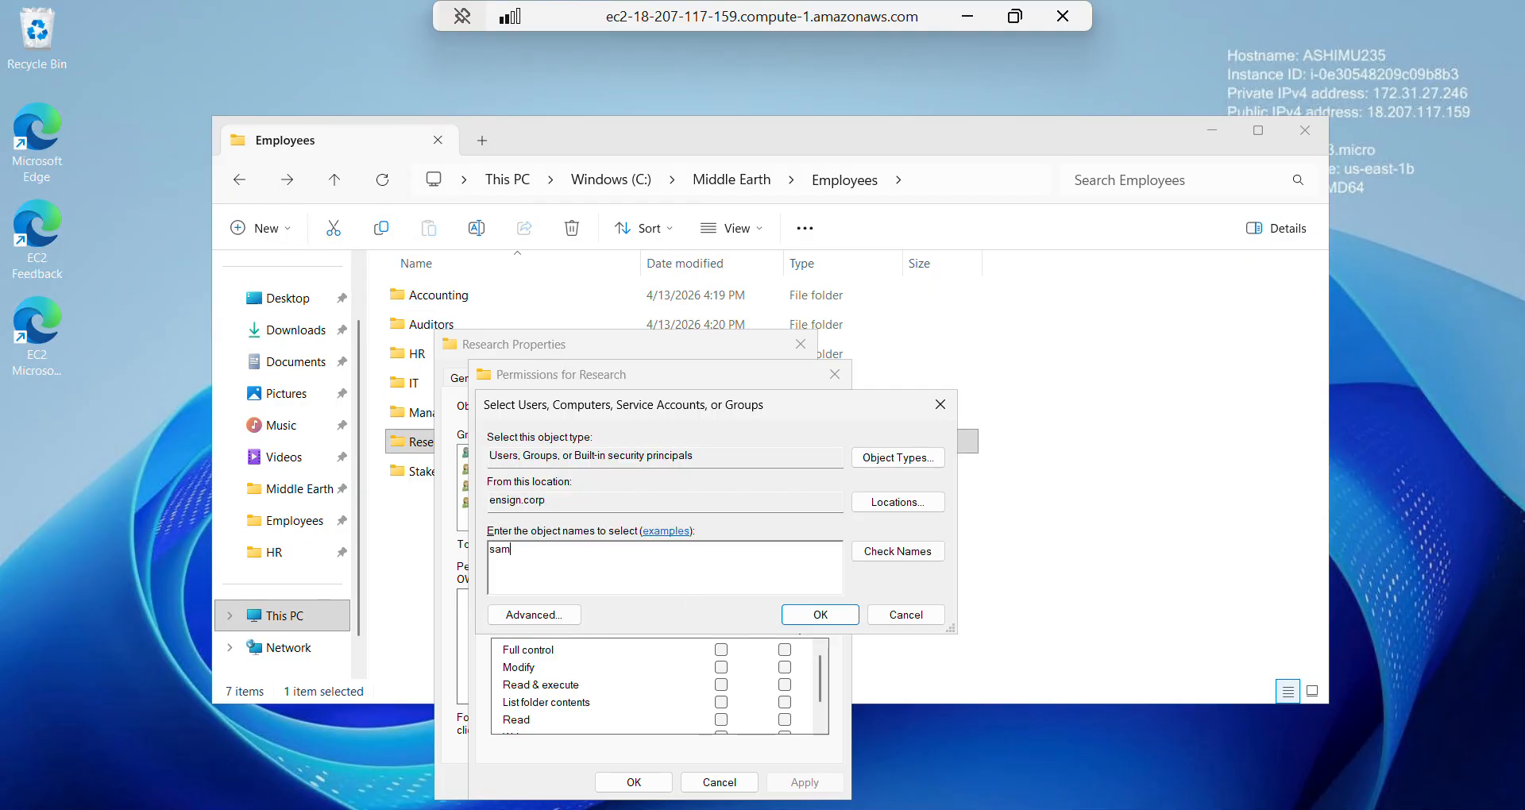
left_click(810, 616)
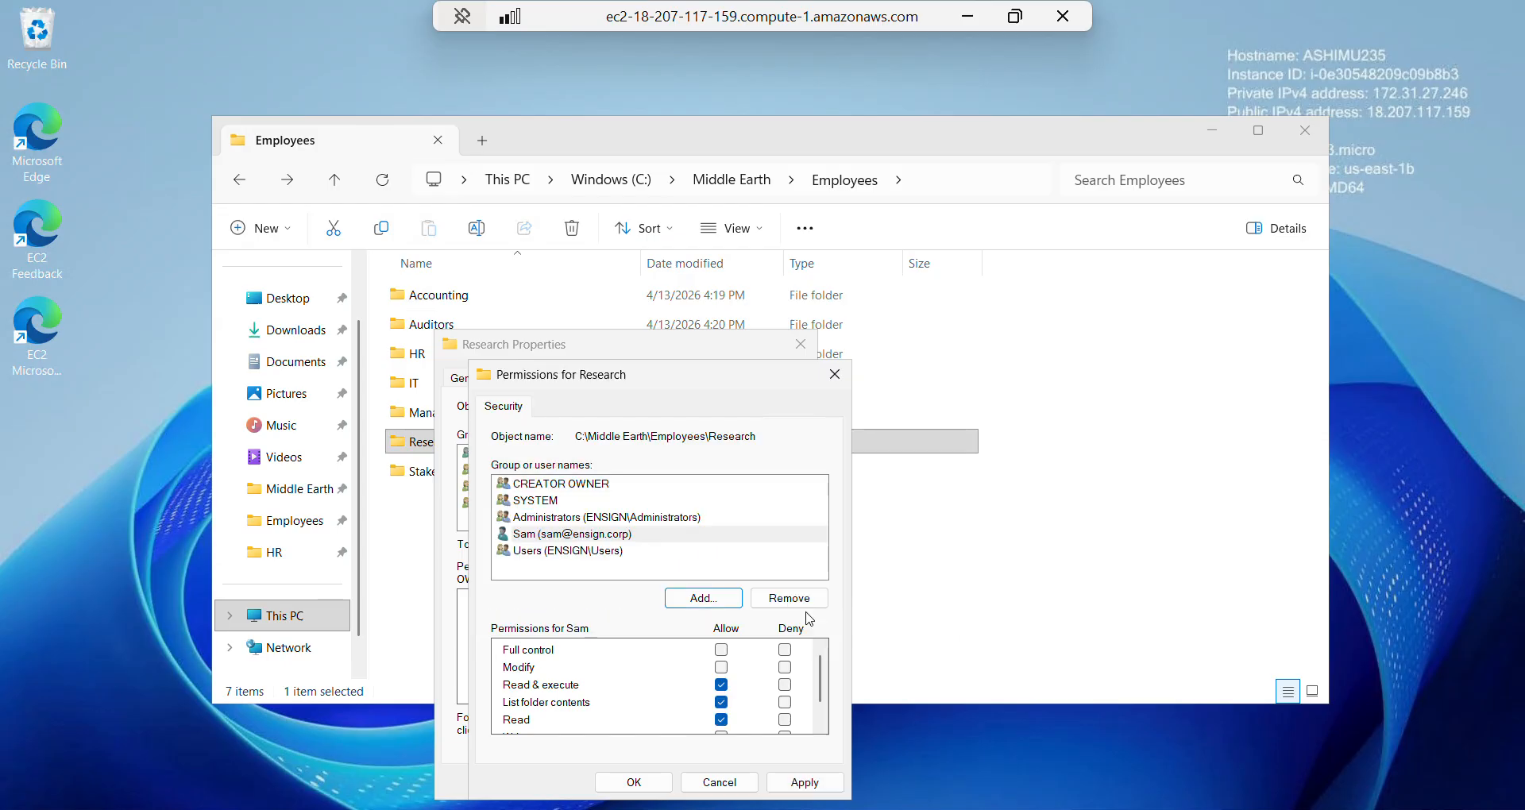
left_click(722, 669)
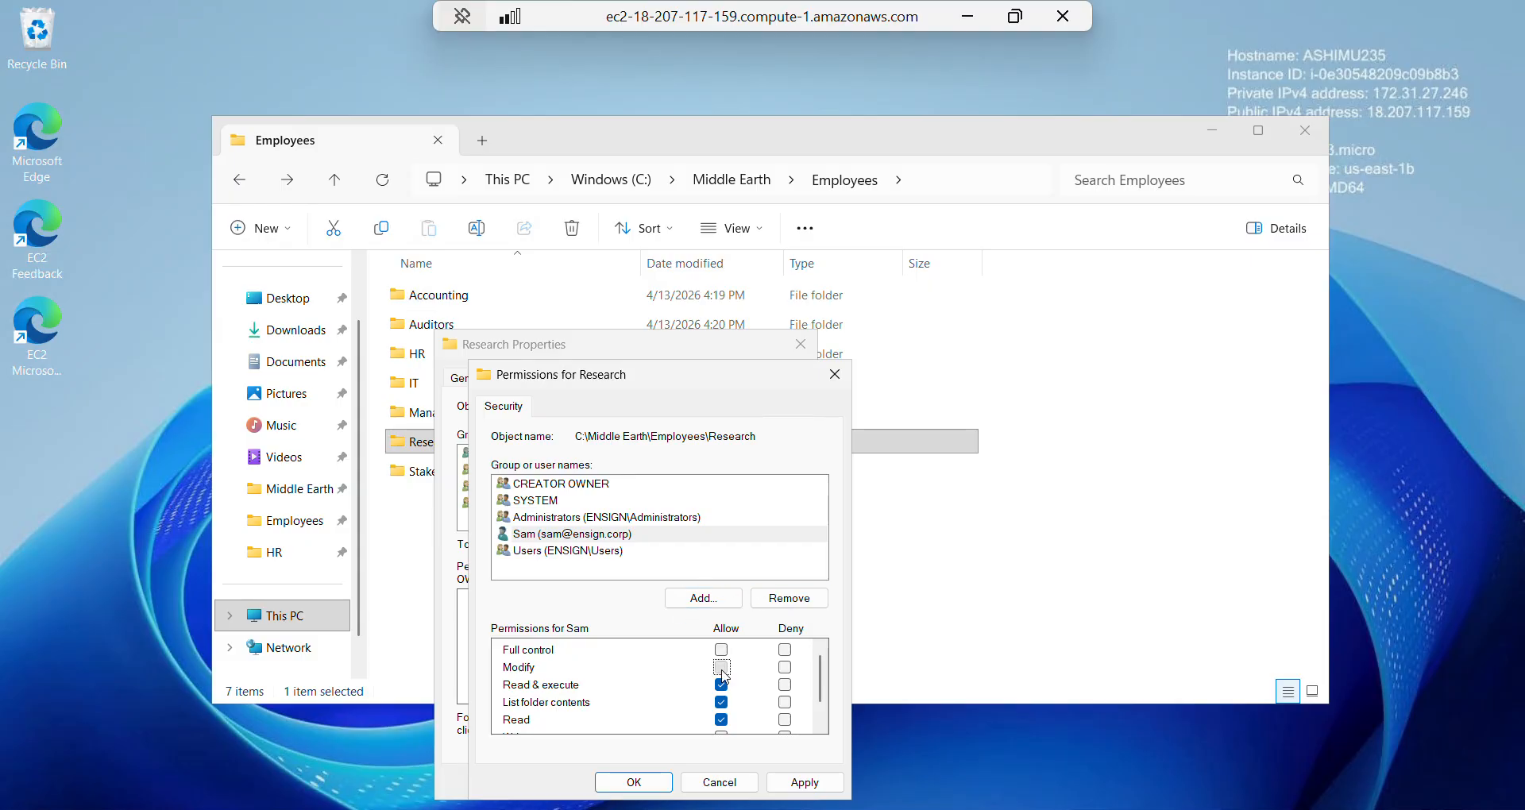
left_click(722, 667)
- Add a second domain user to the Research folder's security permissions by first name and allow that user Modify
left_click(704, 600)
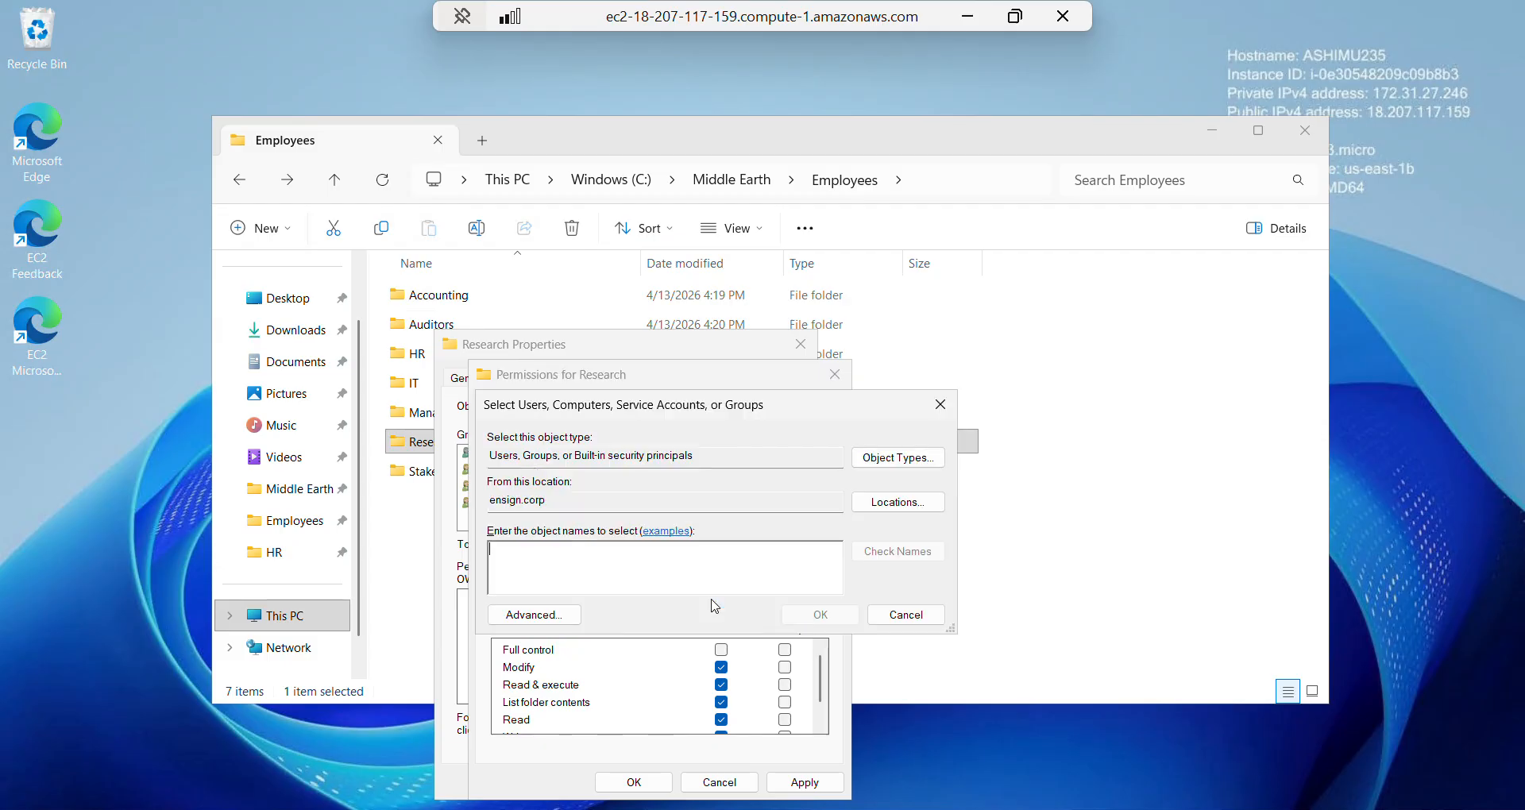
type("merry")
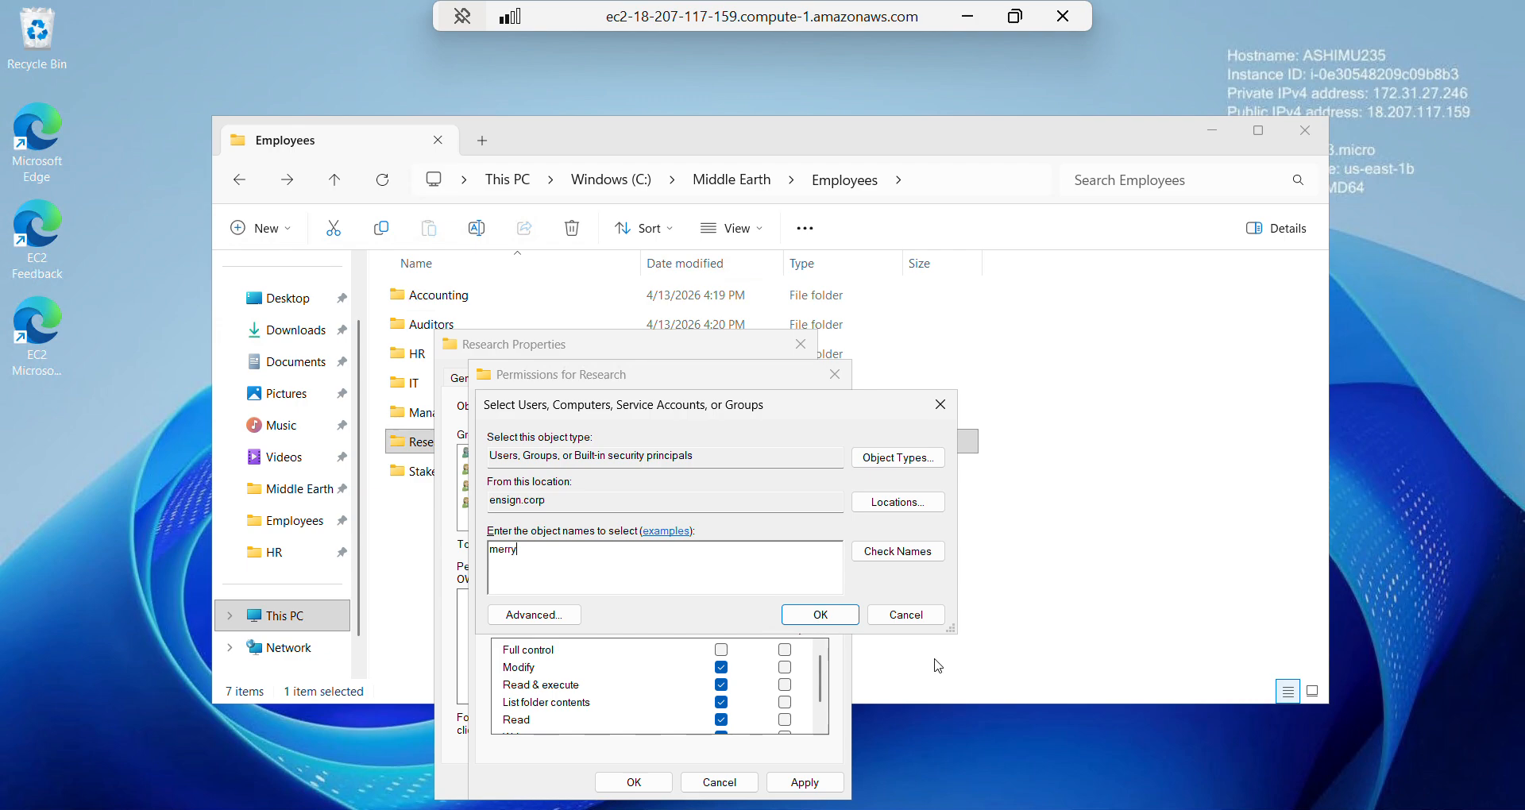
left_click(834, 616)
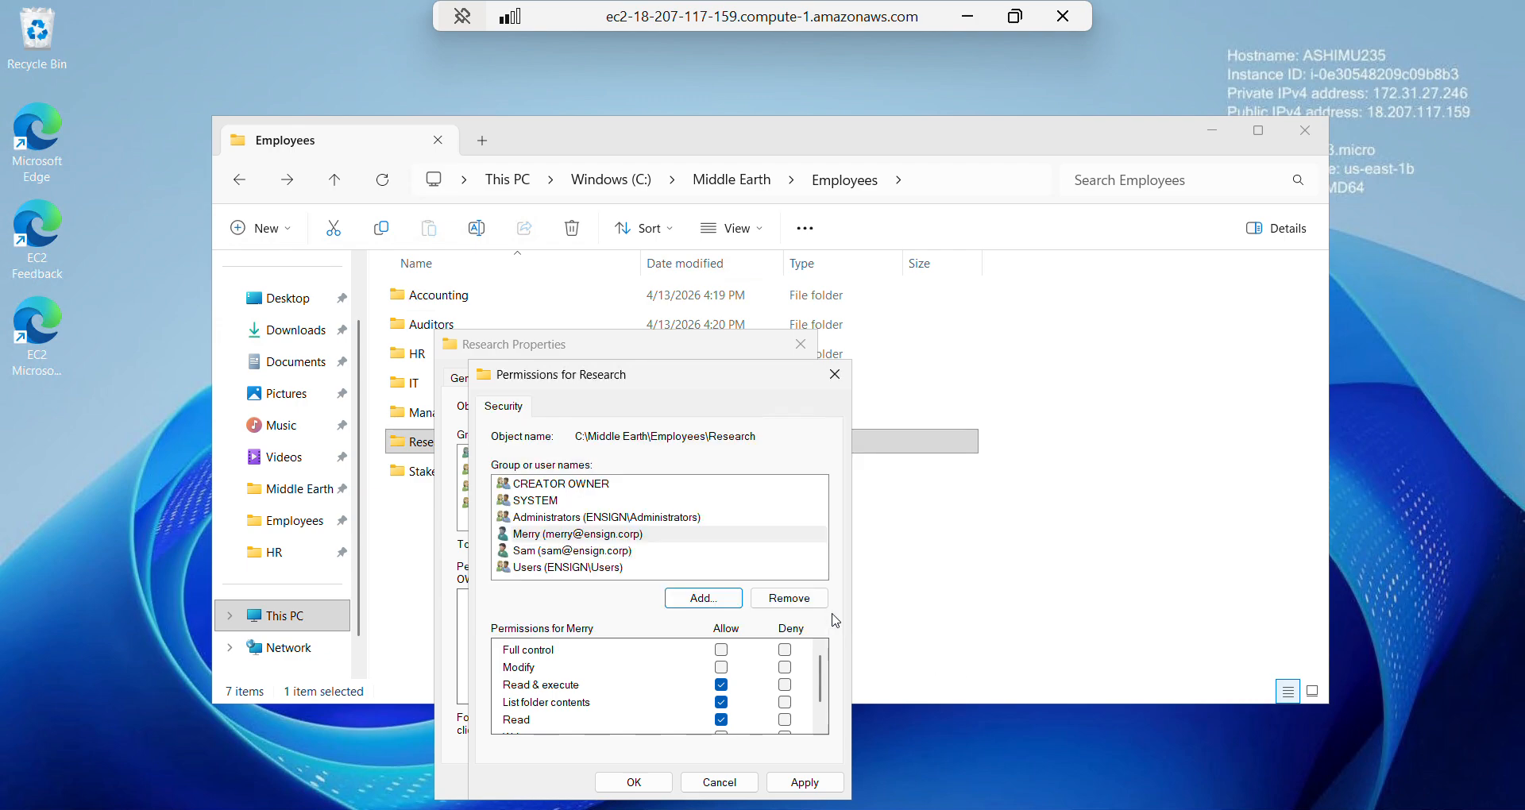
left_click(721, 668)
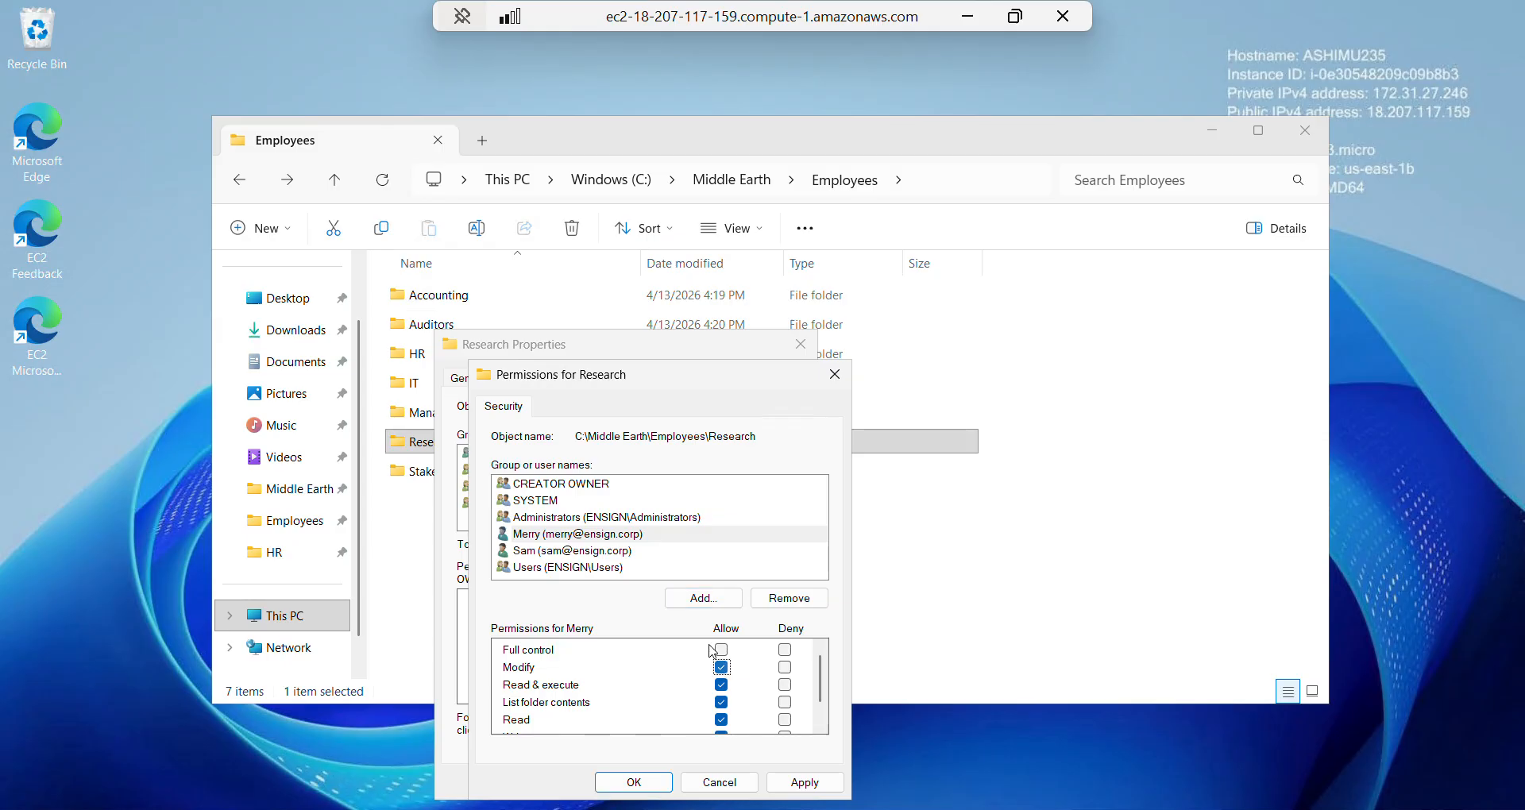
- Apply the Research folder's permissions, review the first added user's entry and close the folder's properties
left_click(800, 785)
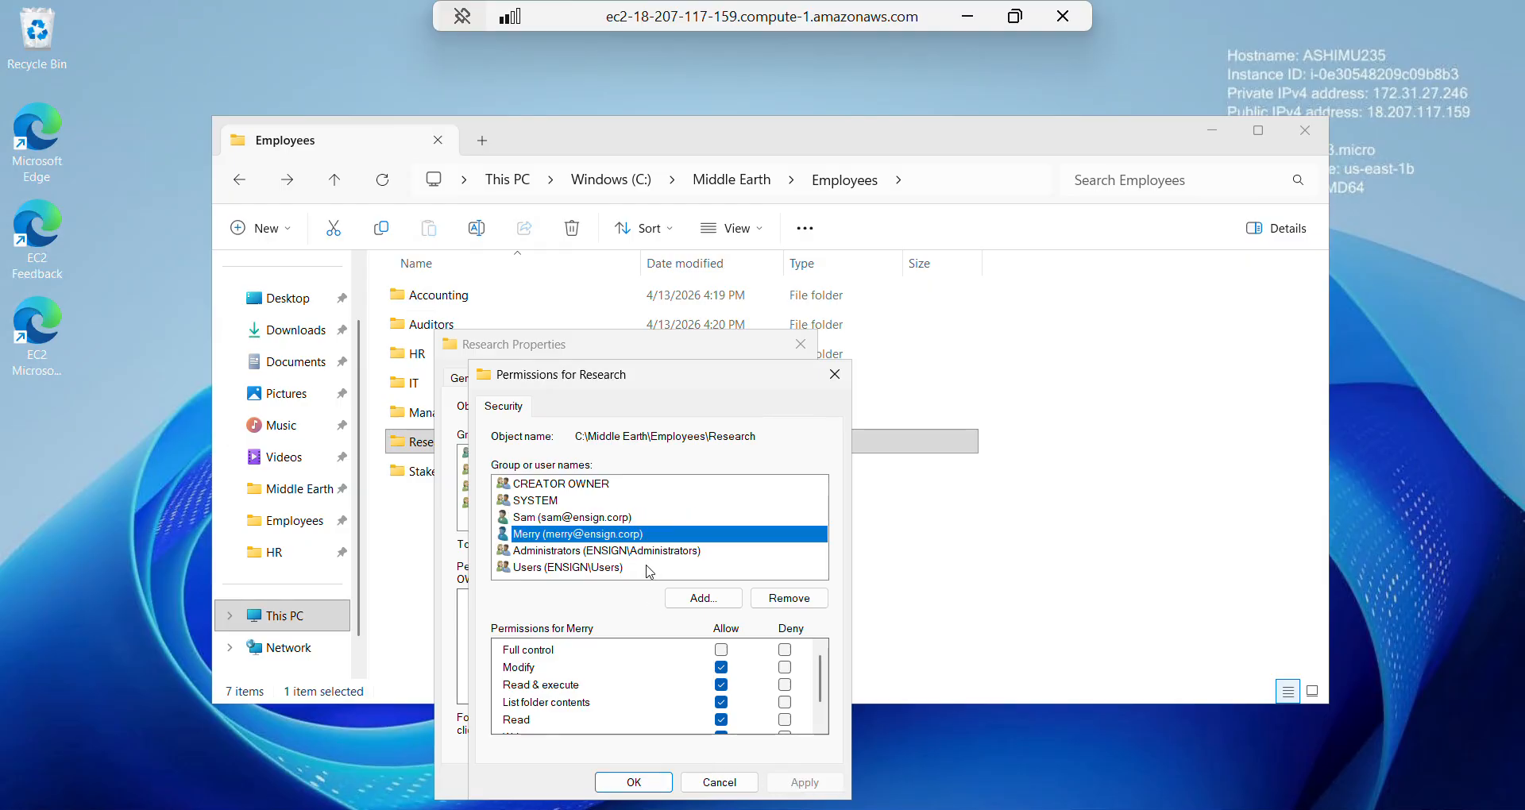
left_click(591, 520)
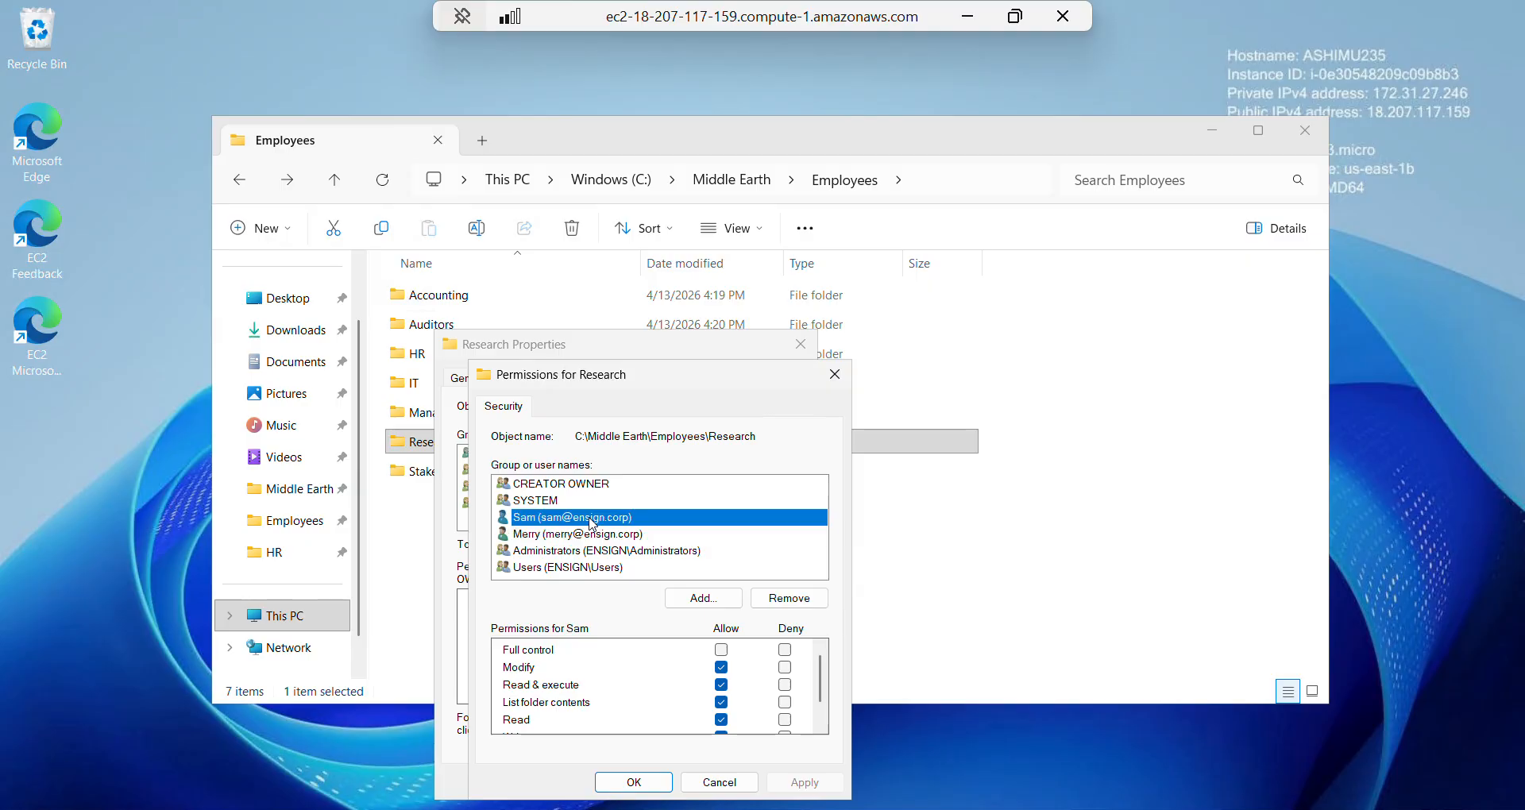
left_click(640, 783)
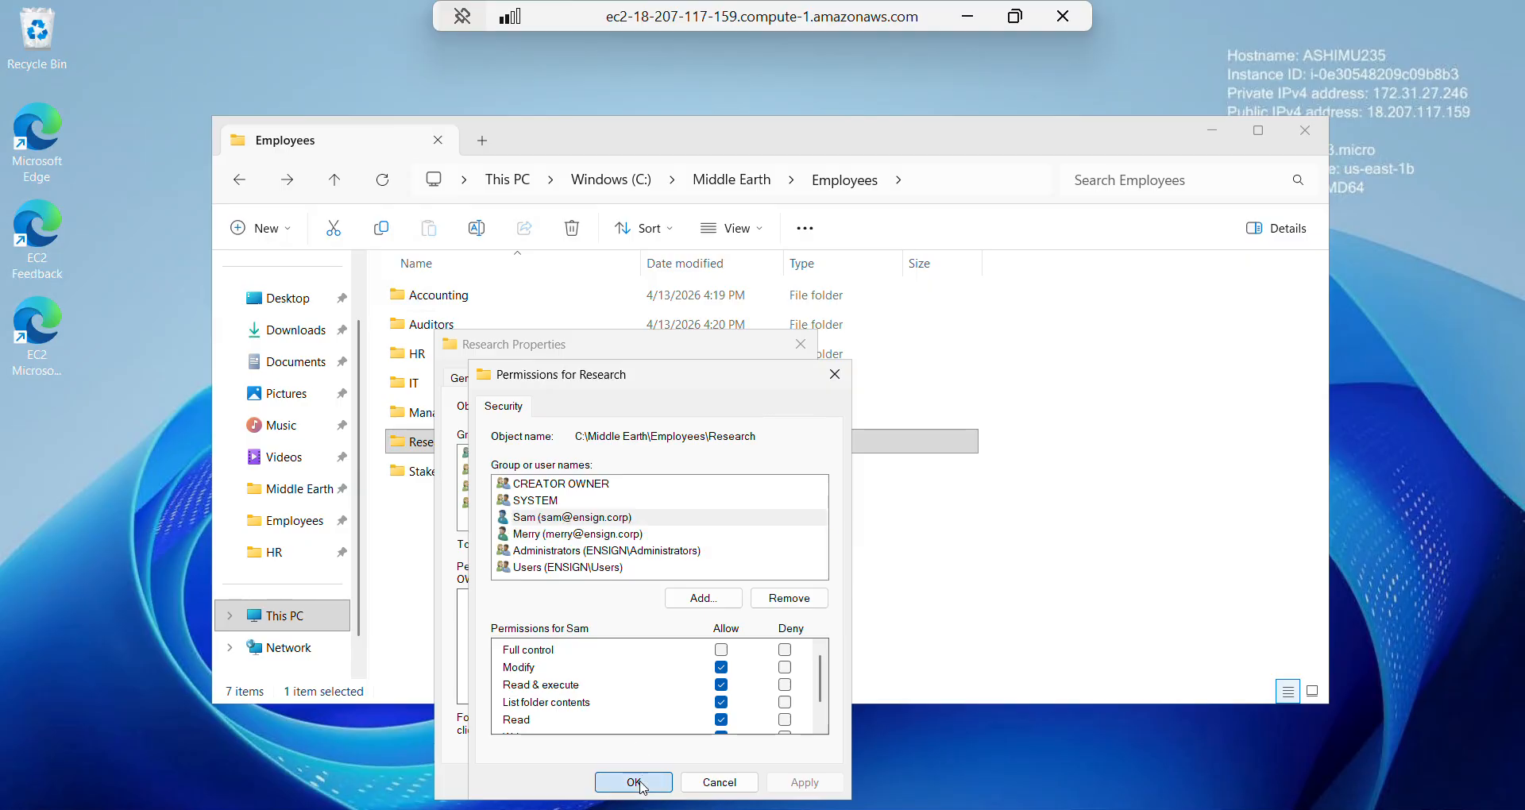
left_click(601, 783)
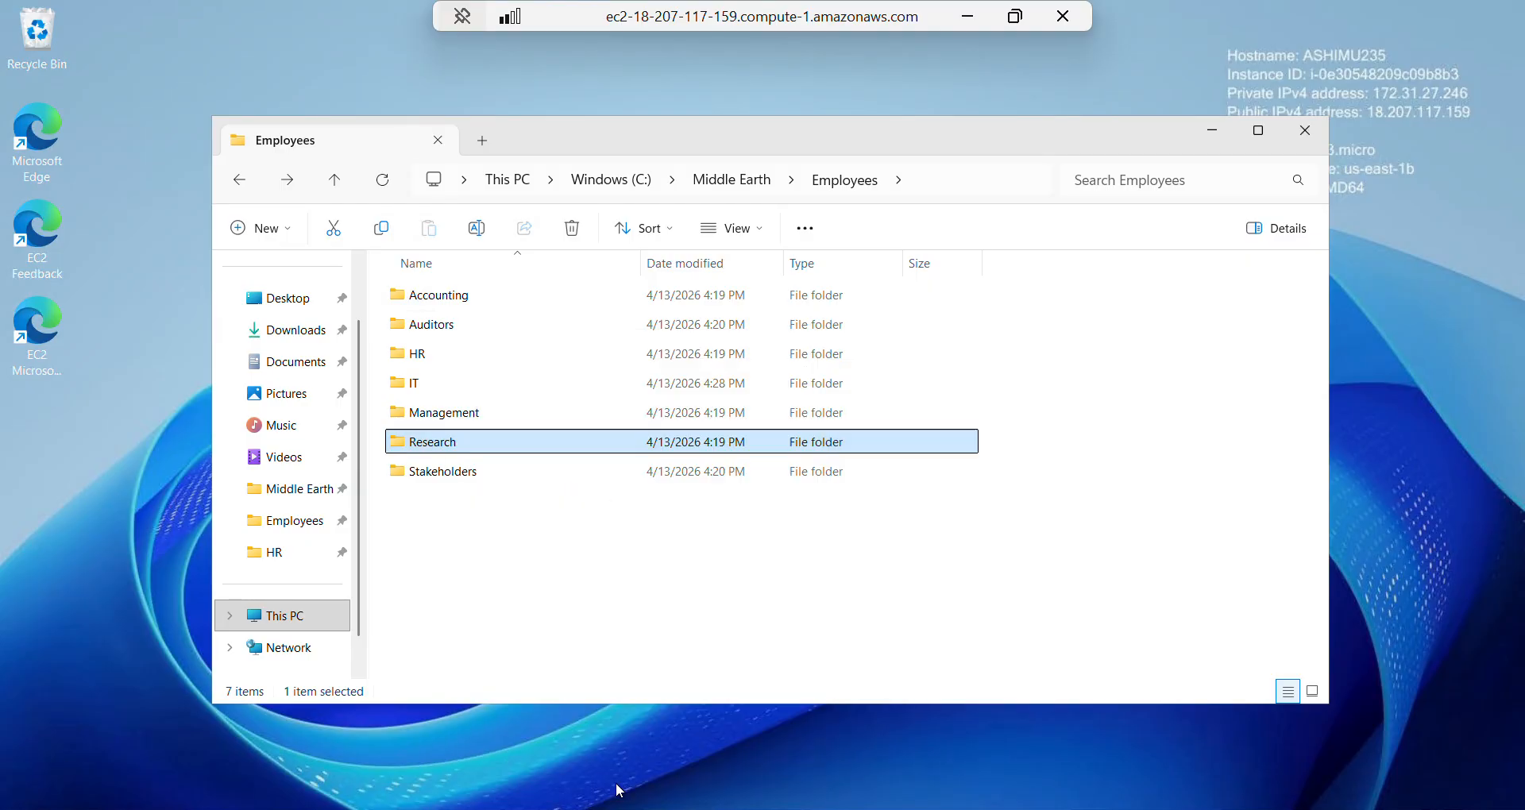